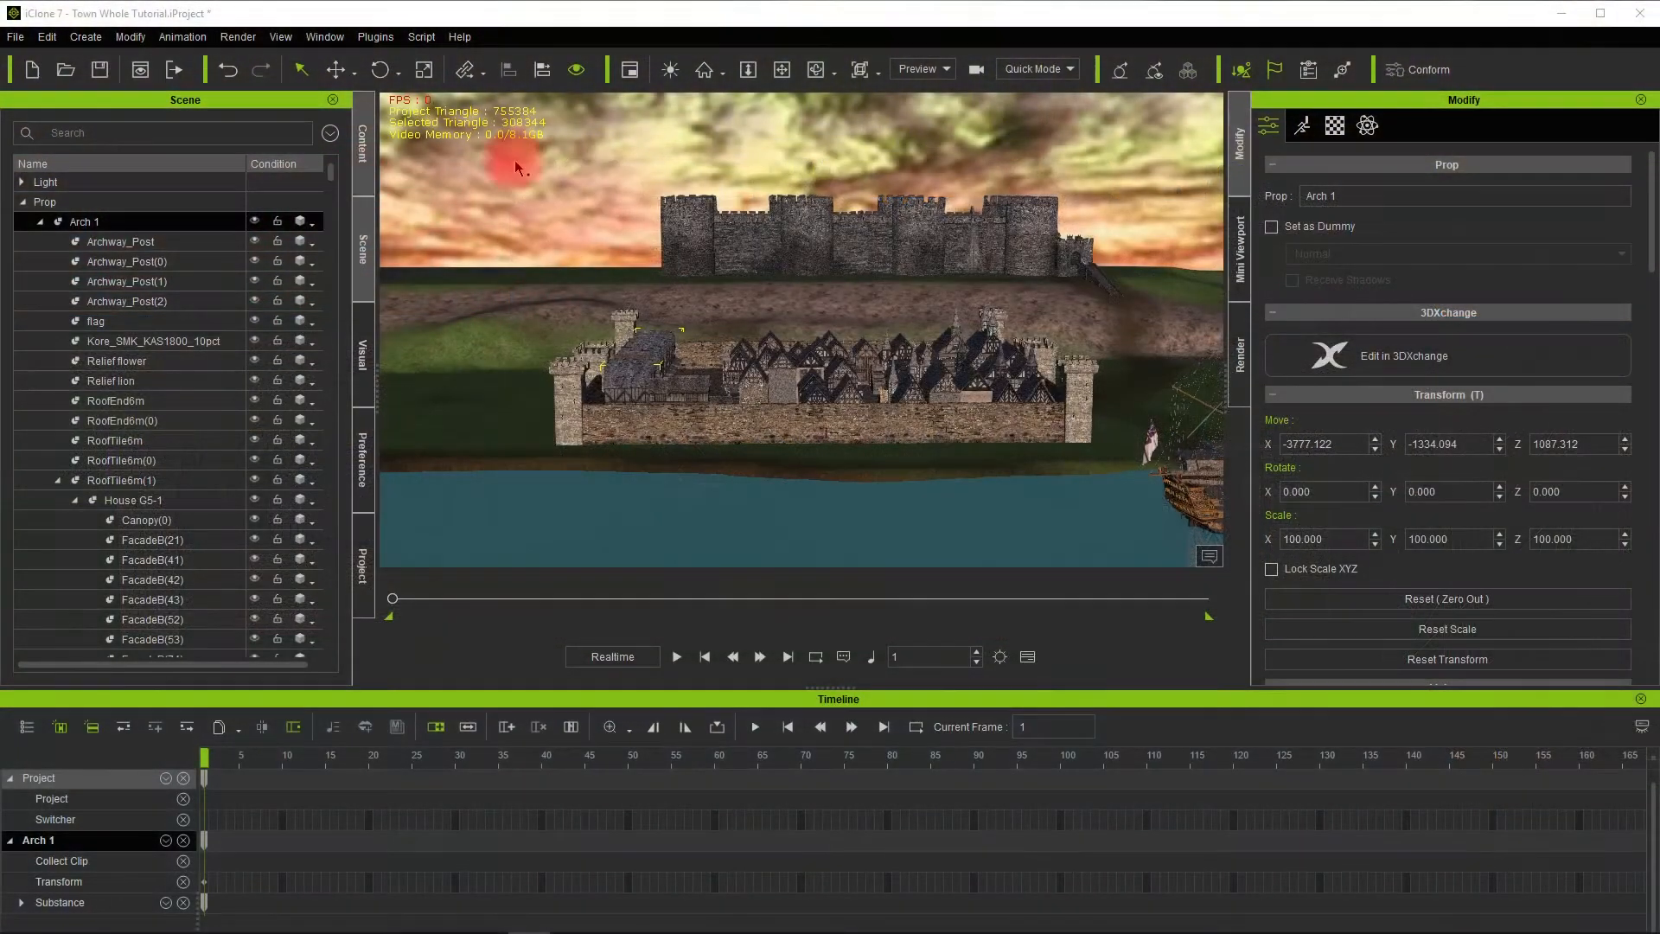
Review the available render quality modes and the real-time render and system options in the preferences
left_click(1070, 69)
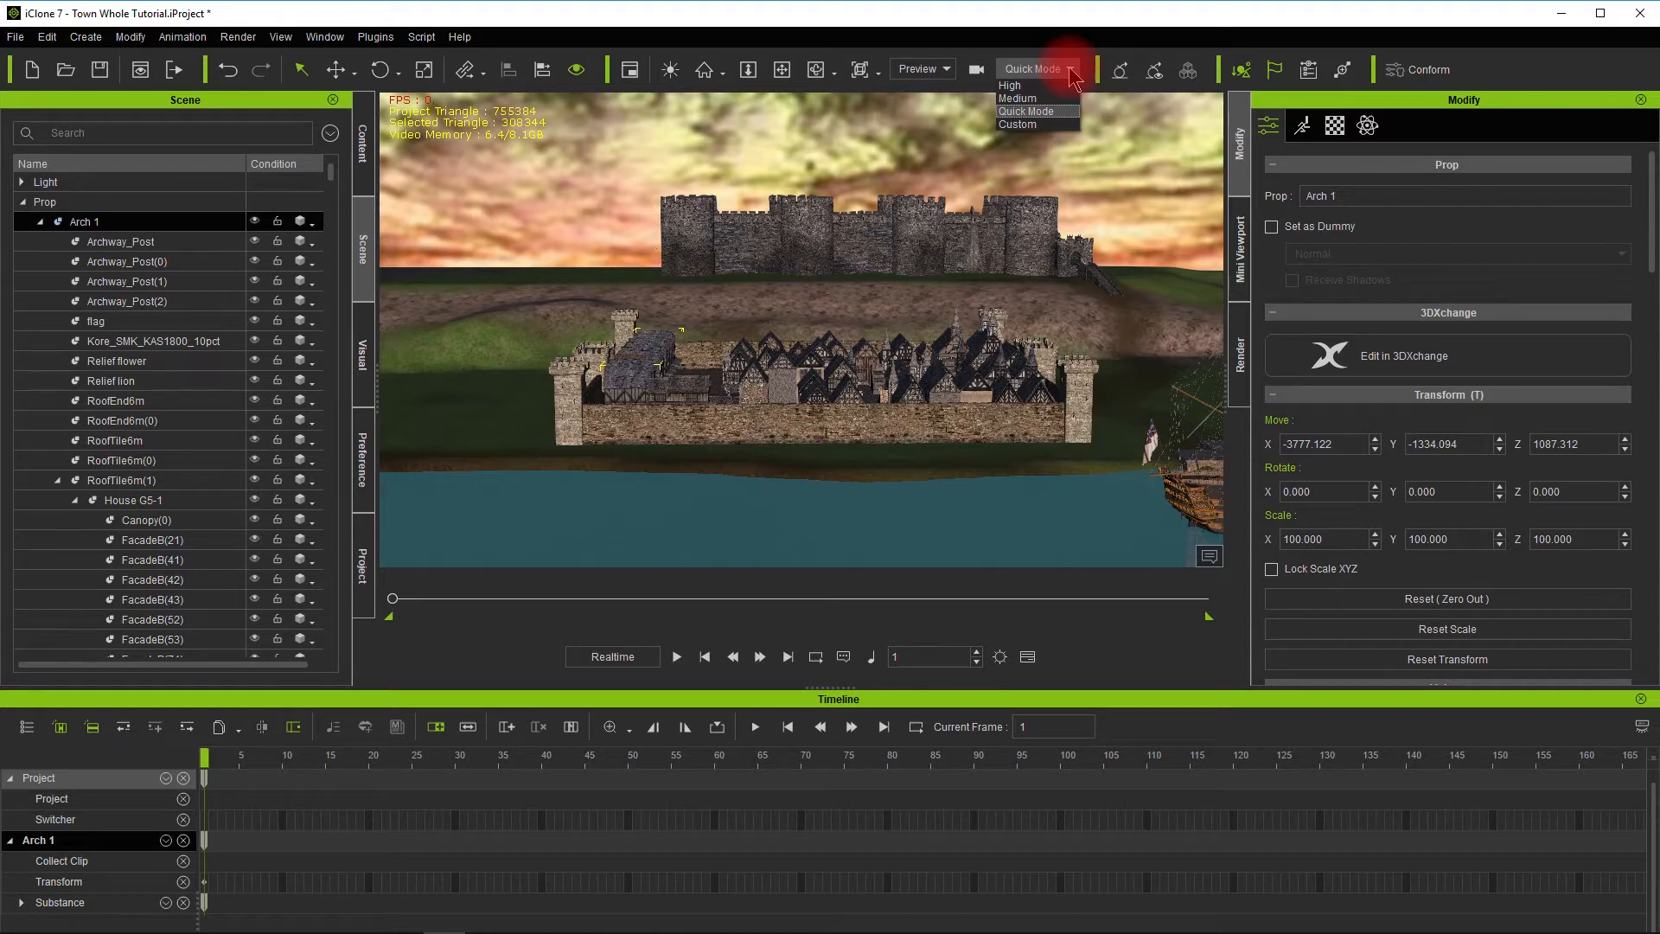
left_click(1070, 72)
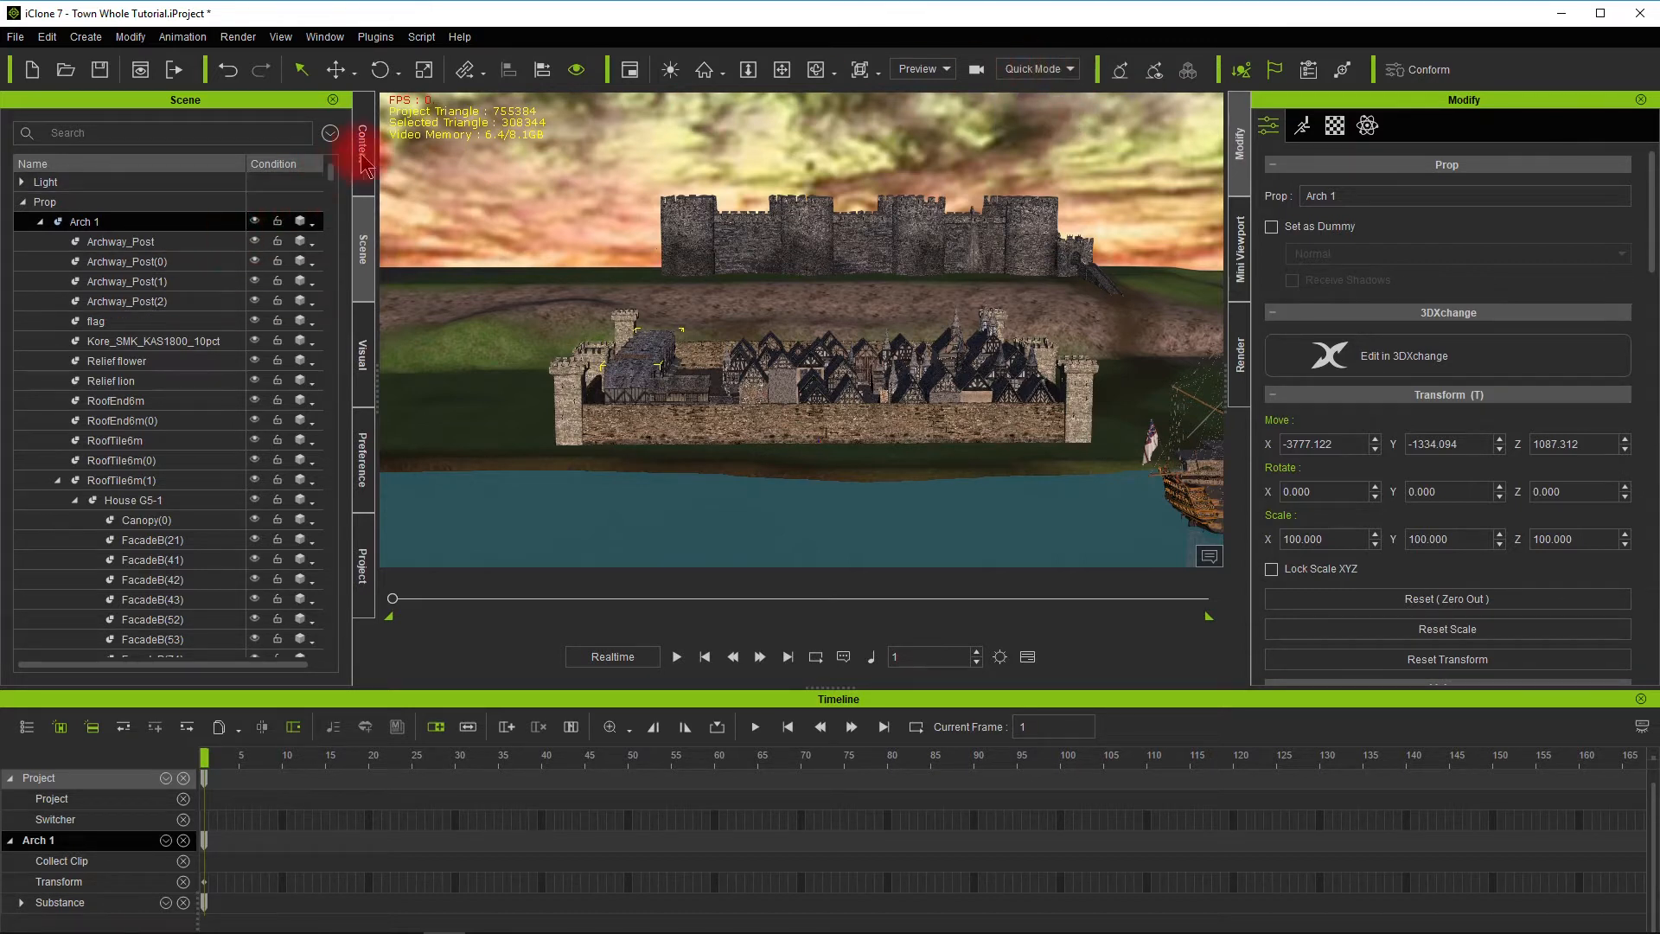
left_click(364, 156)
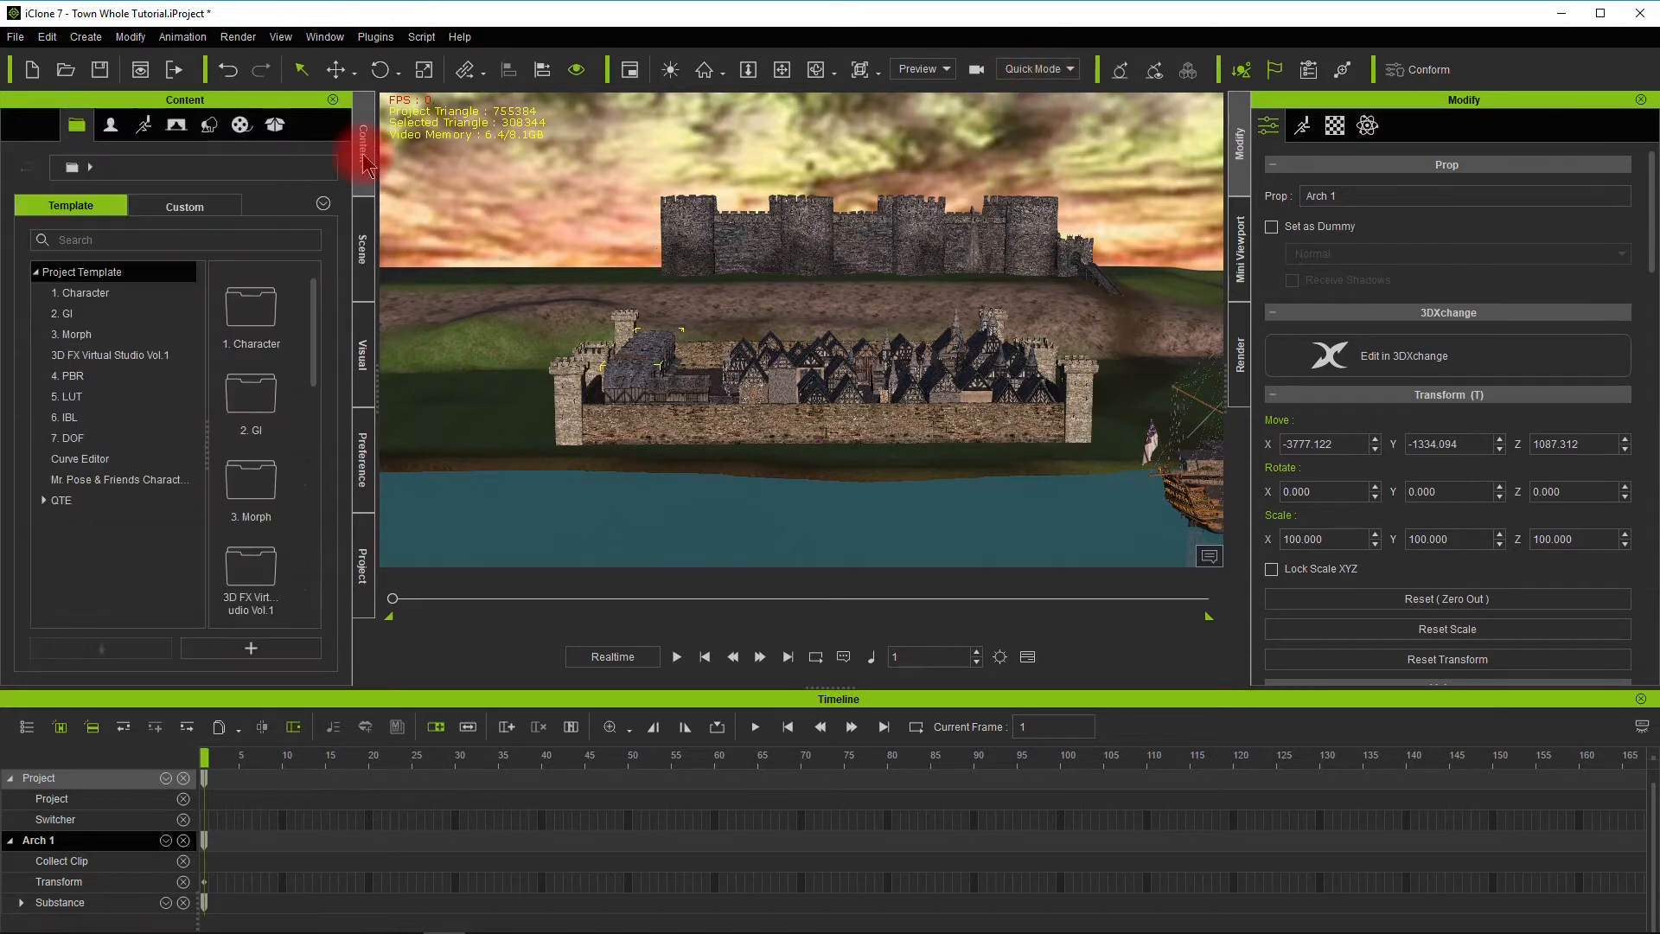
left_click(363, 450)
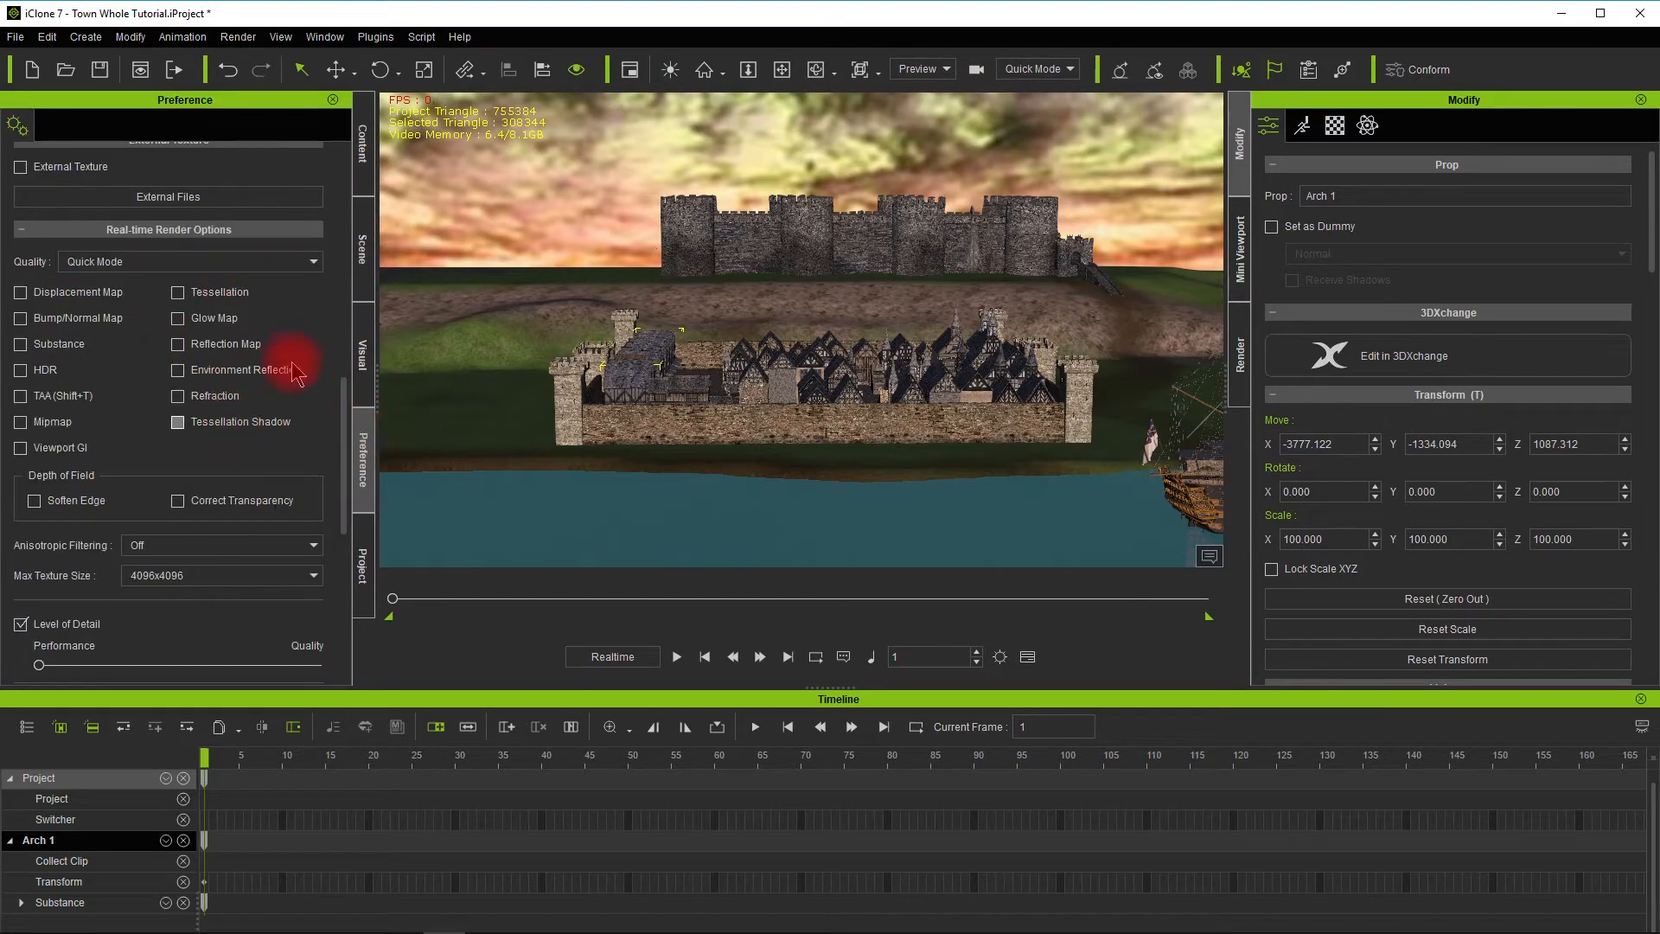
mouse_move(344, 463)
left_mouse_down()
mouse_move(346, 168)
mouse_move(333, 474)
left_mouse_up()
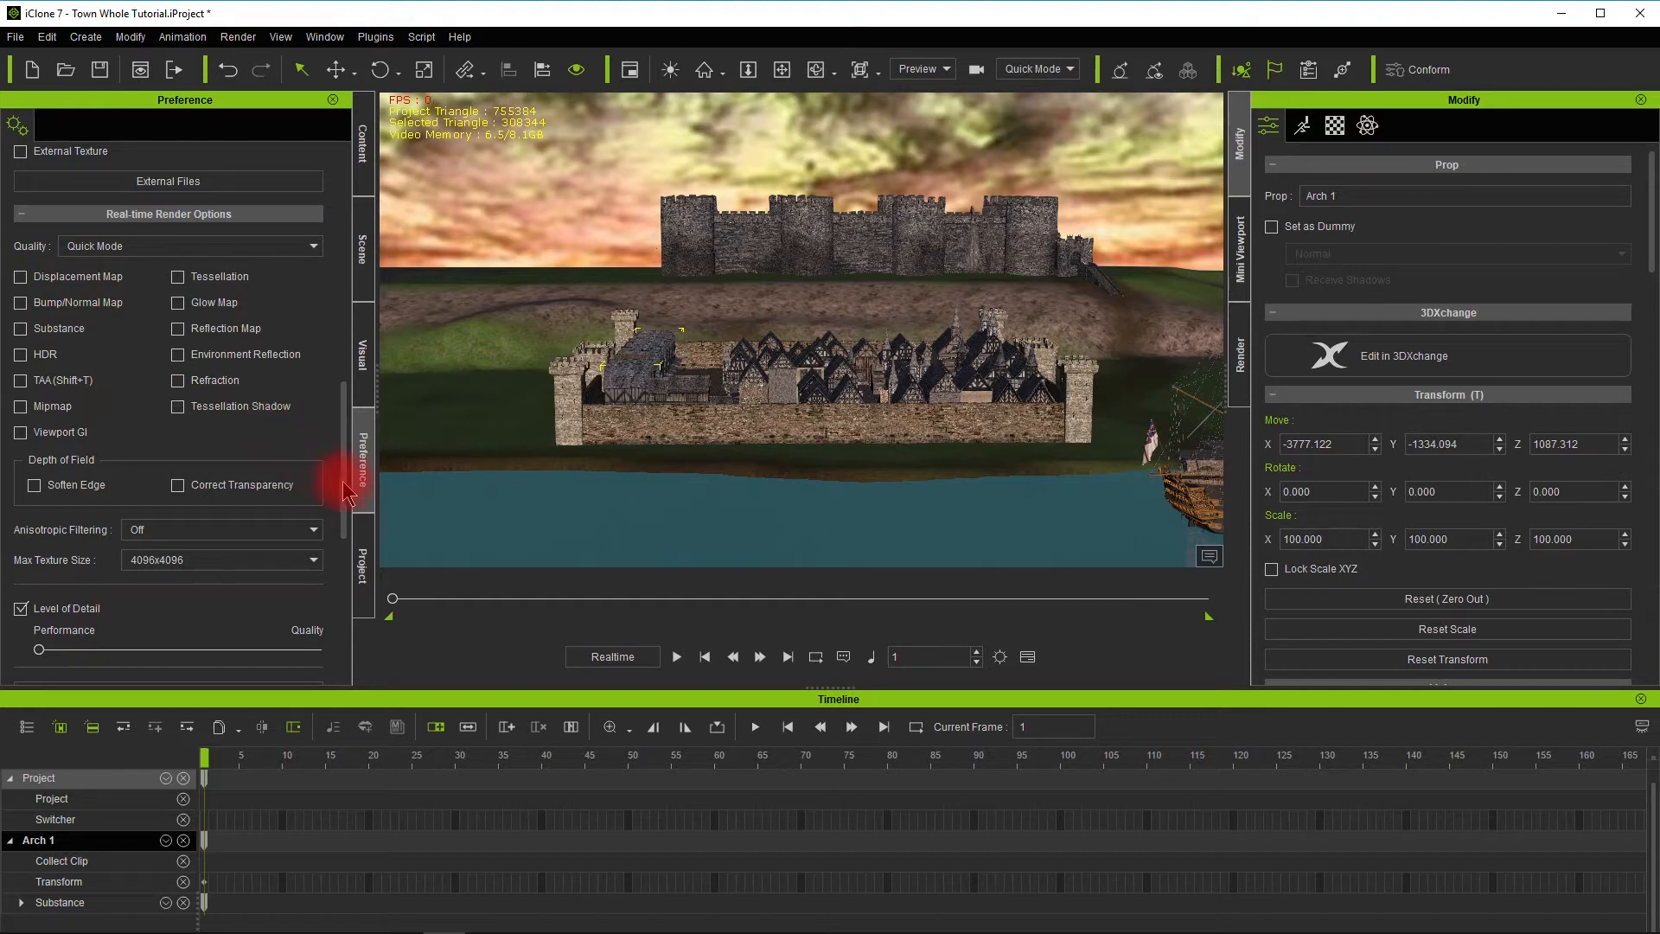
scroll(333, 485, "down", 5)
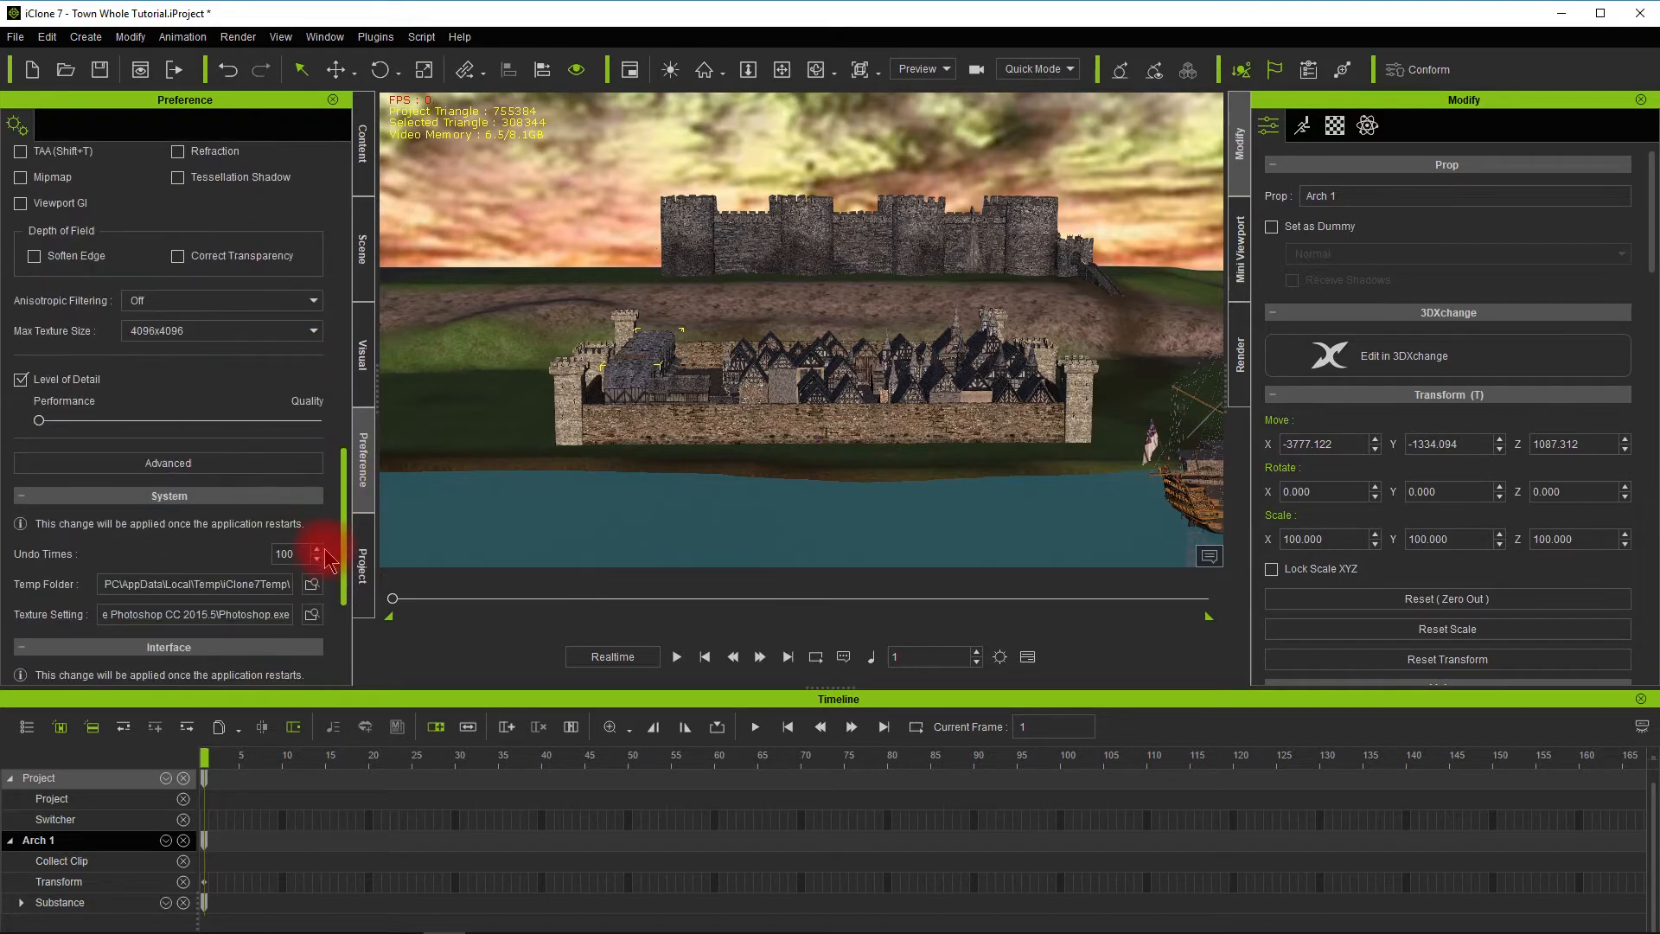
left_click_drag(325, 542, 329, 197)
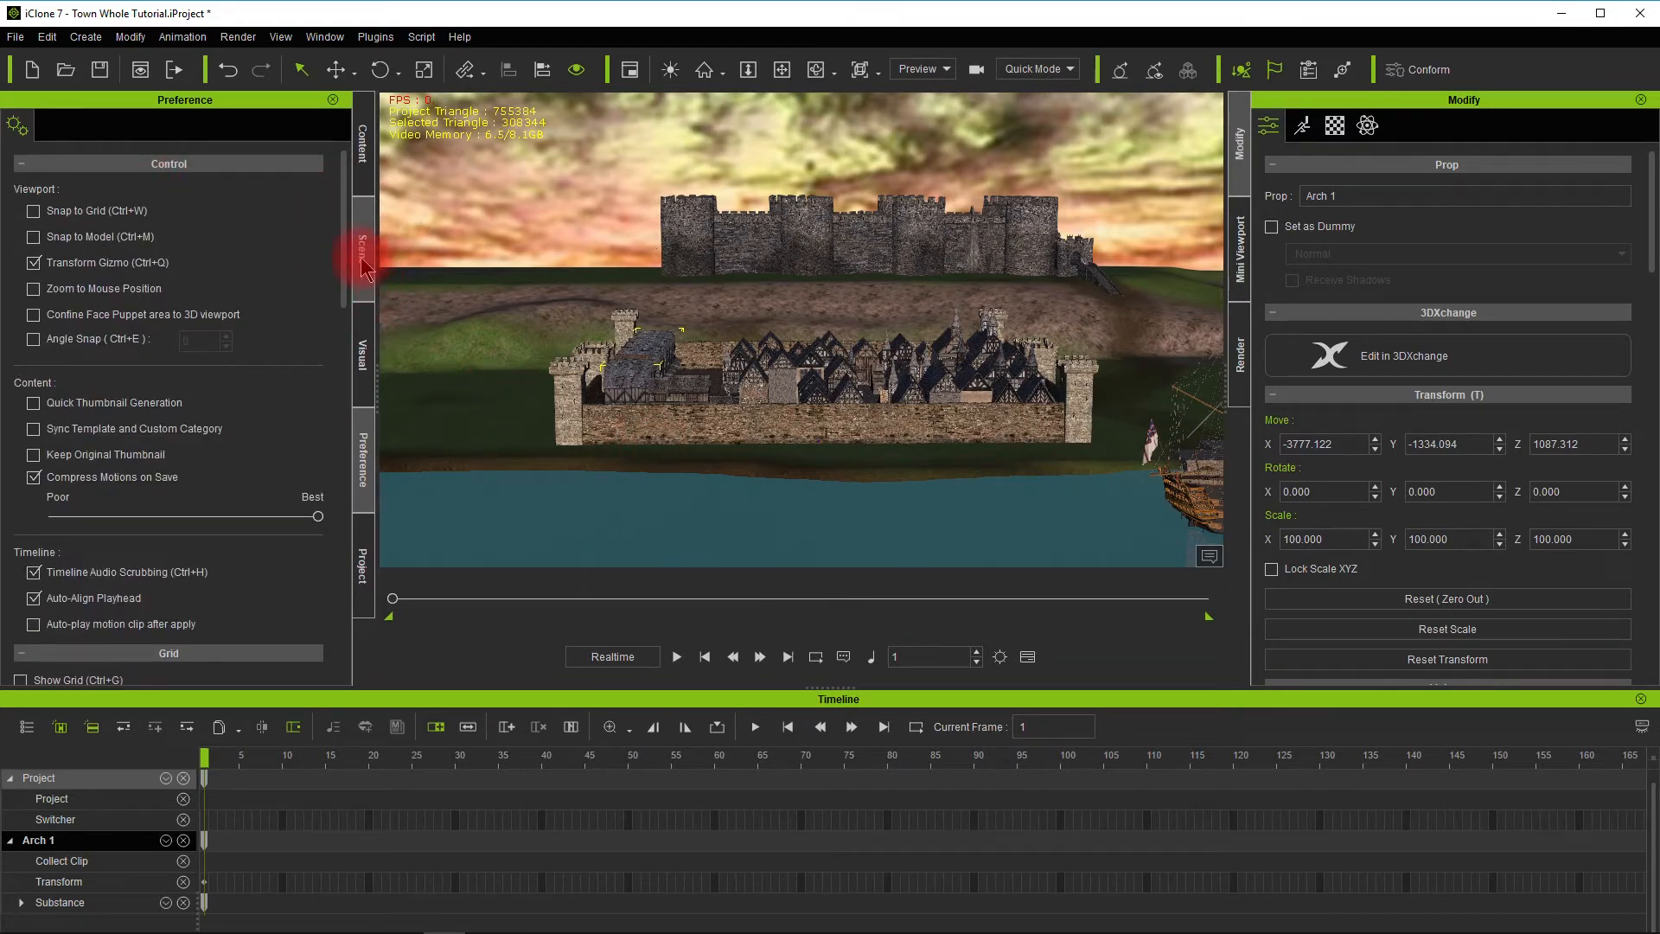
Hide the Water and Sky objects at the end of the scene's object list
left_click(363, 262)
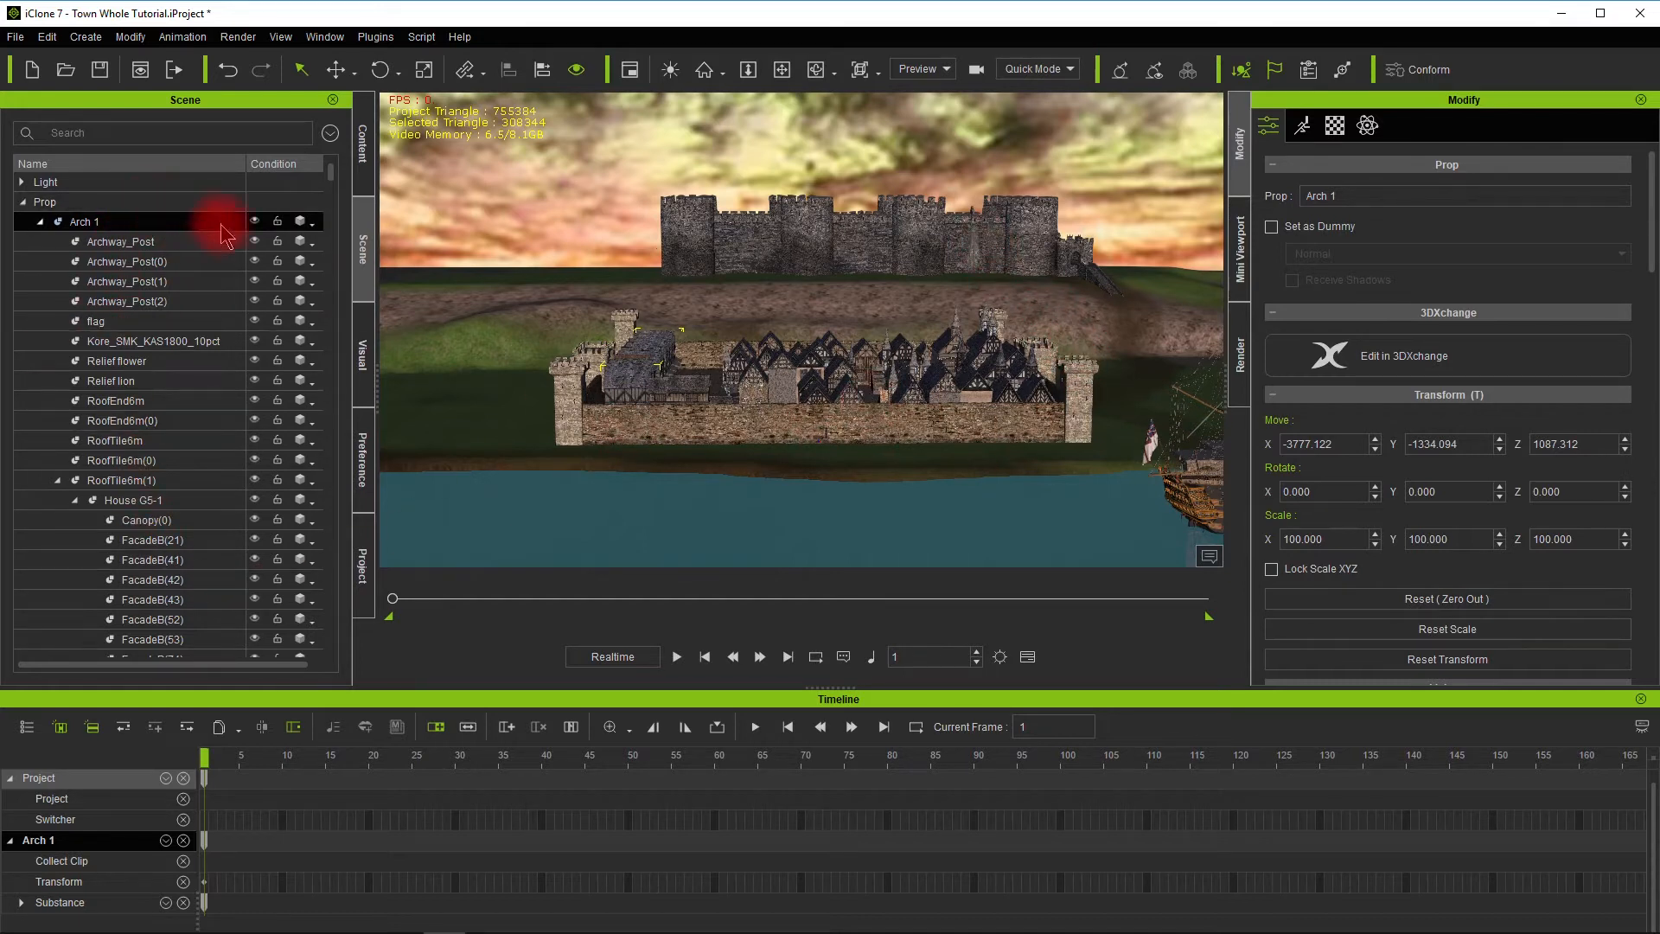
scroll(195, 400, "down", 1)
scroll(192, 409, "down", 10)
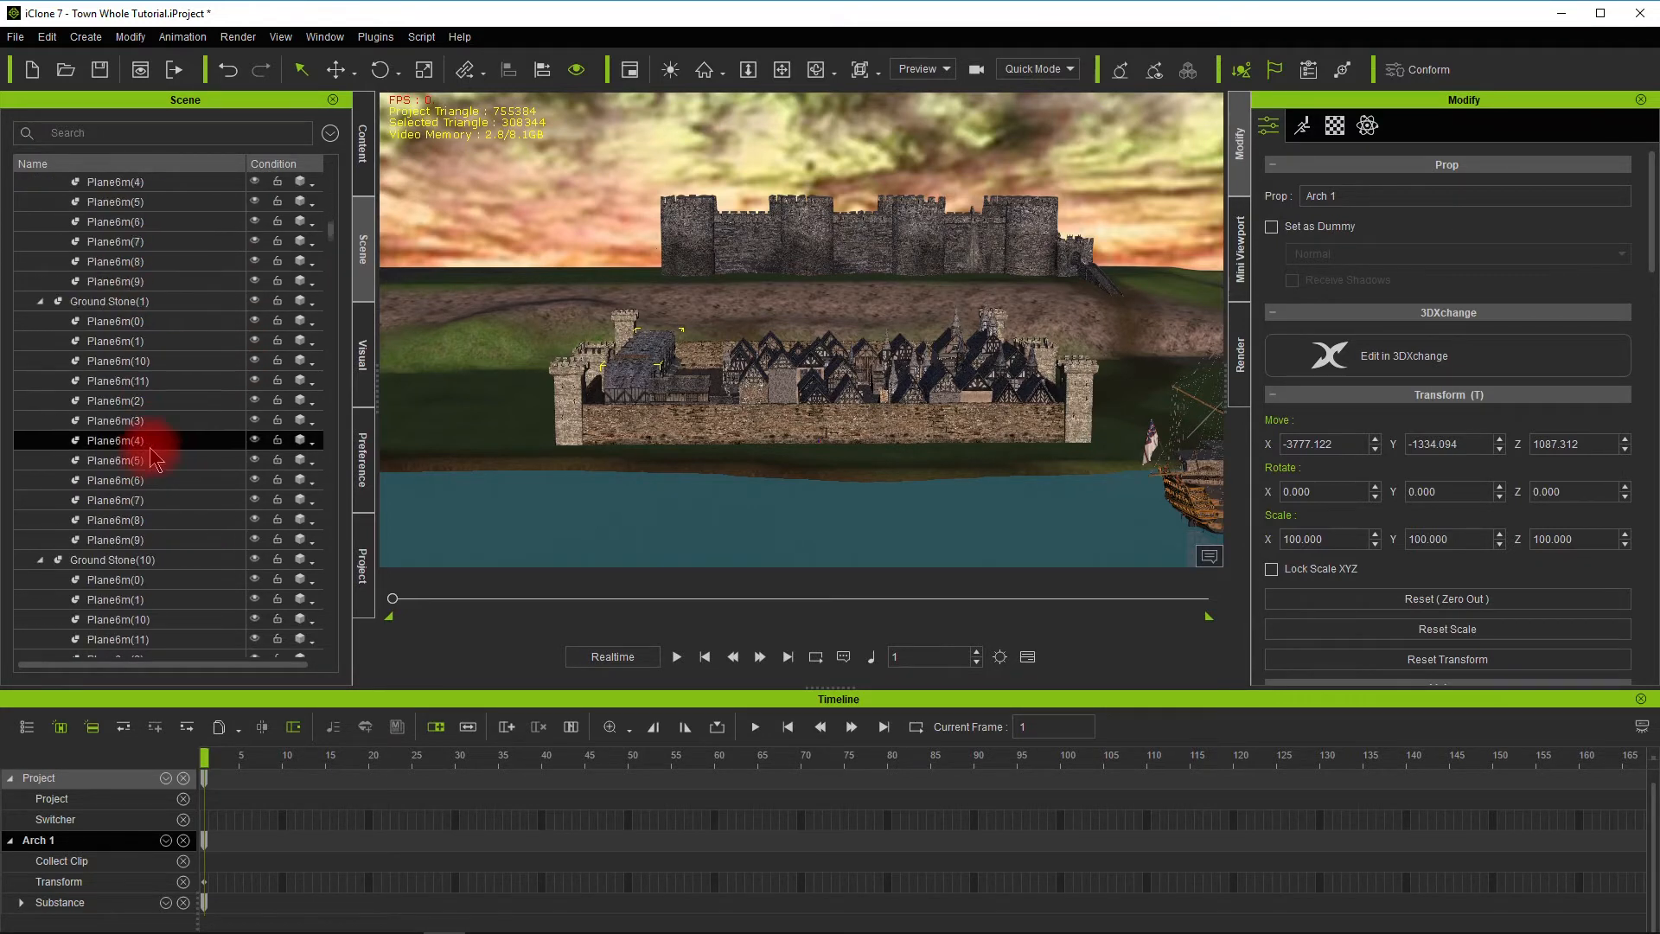
scroll(156, 454, "down", 10)
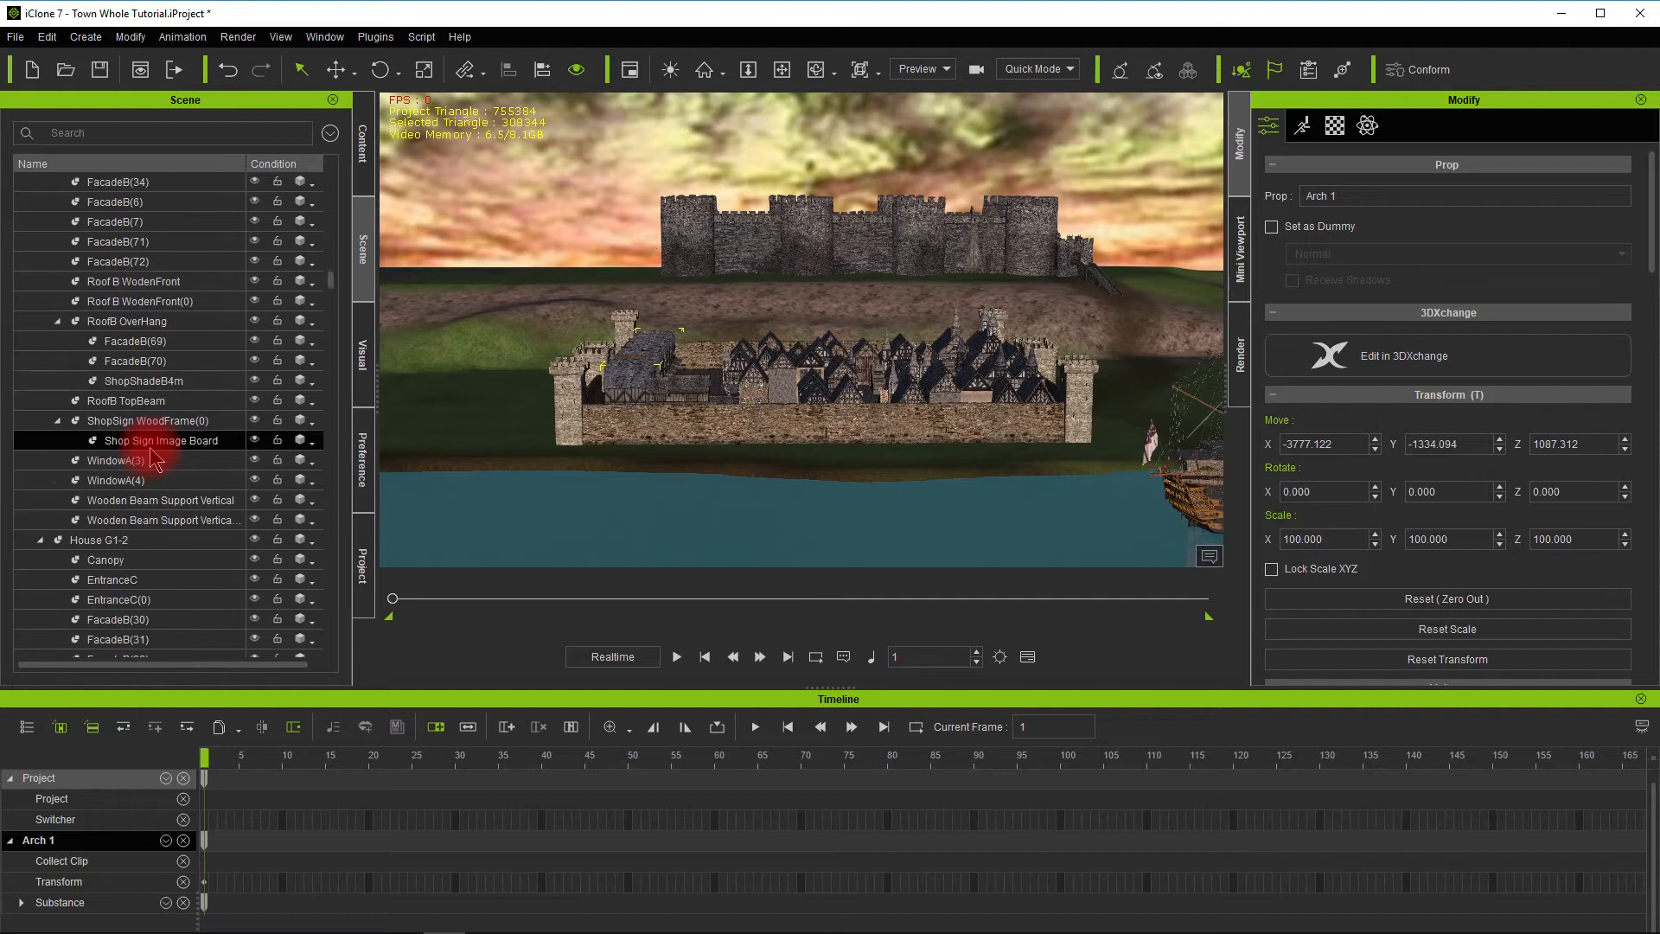
scroll(155, 454, "down", 10)
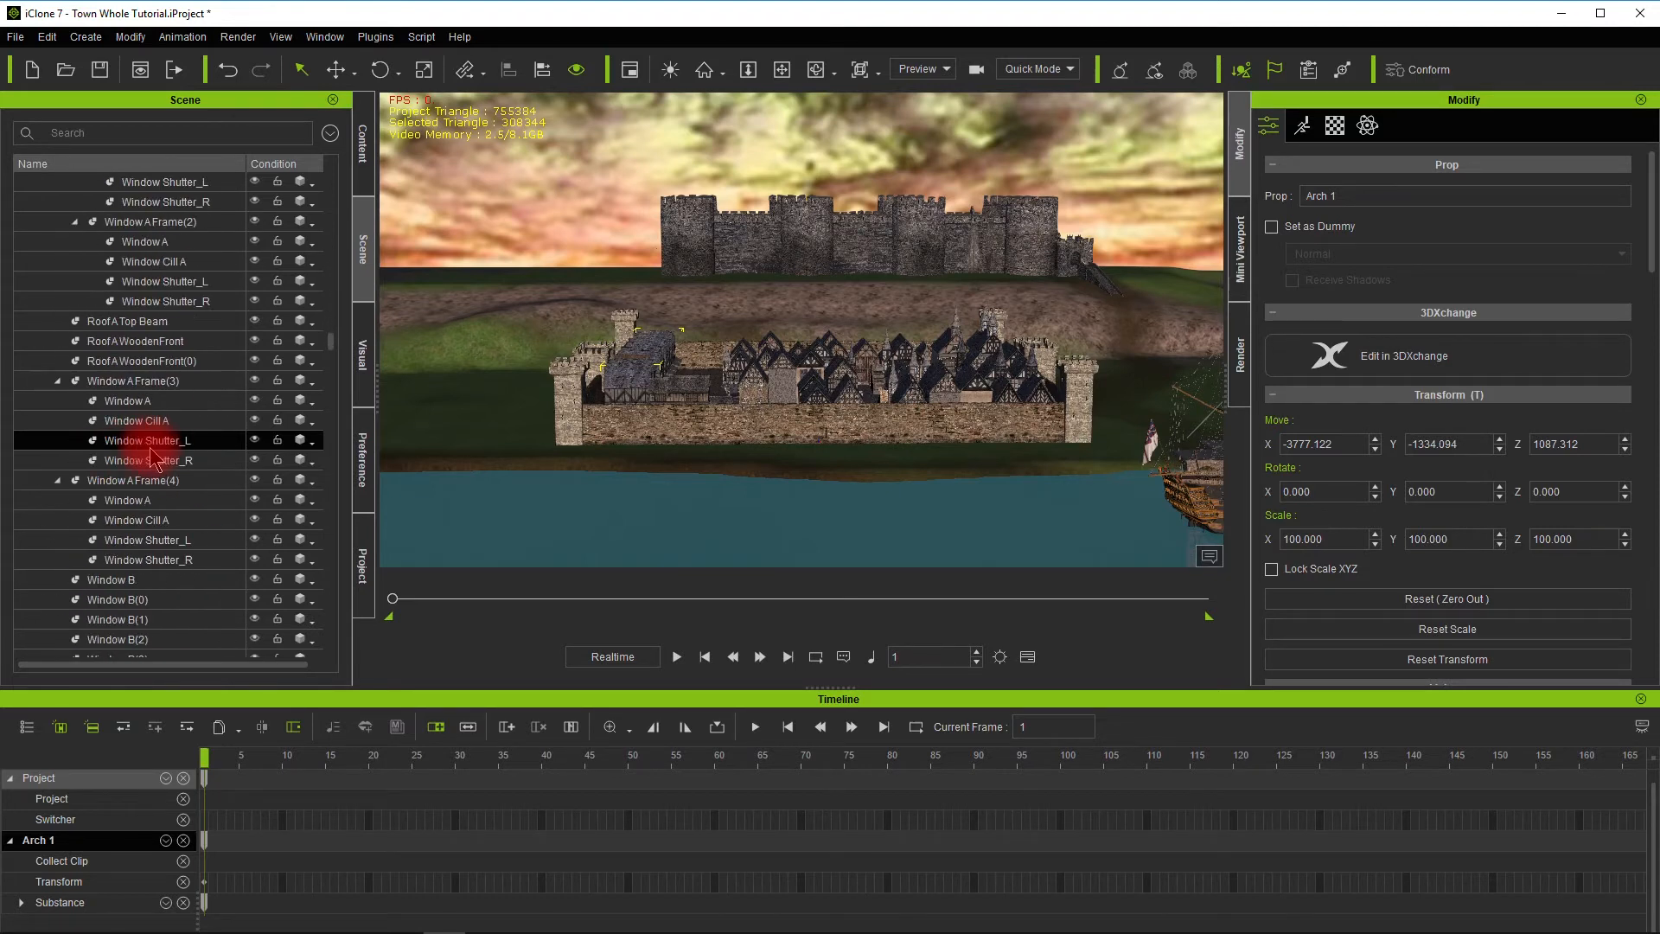
scroll(155, 458, "down", 10)
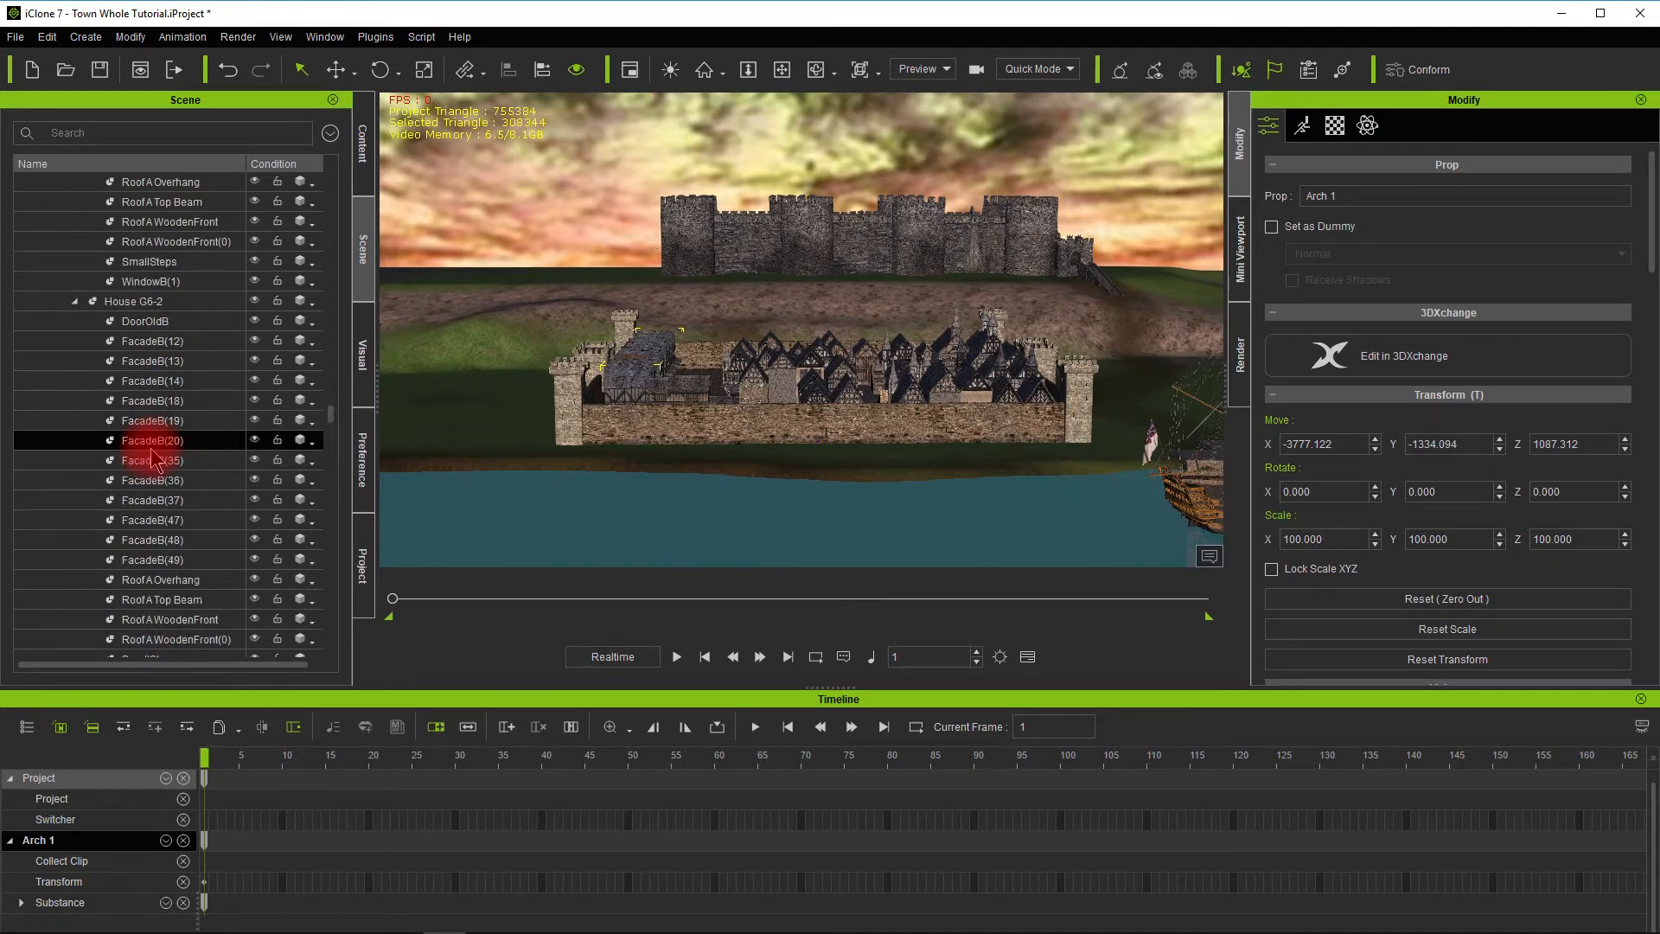
scroll(156, 459, "down", 10)
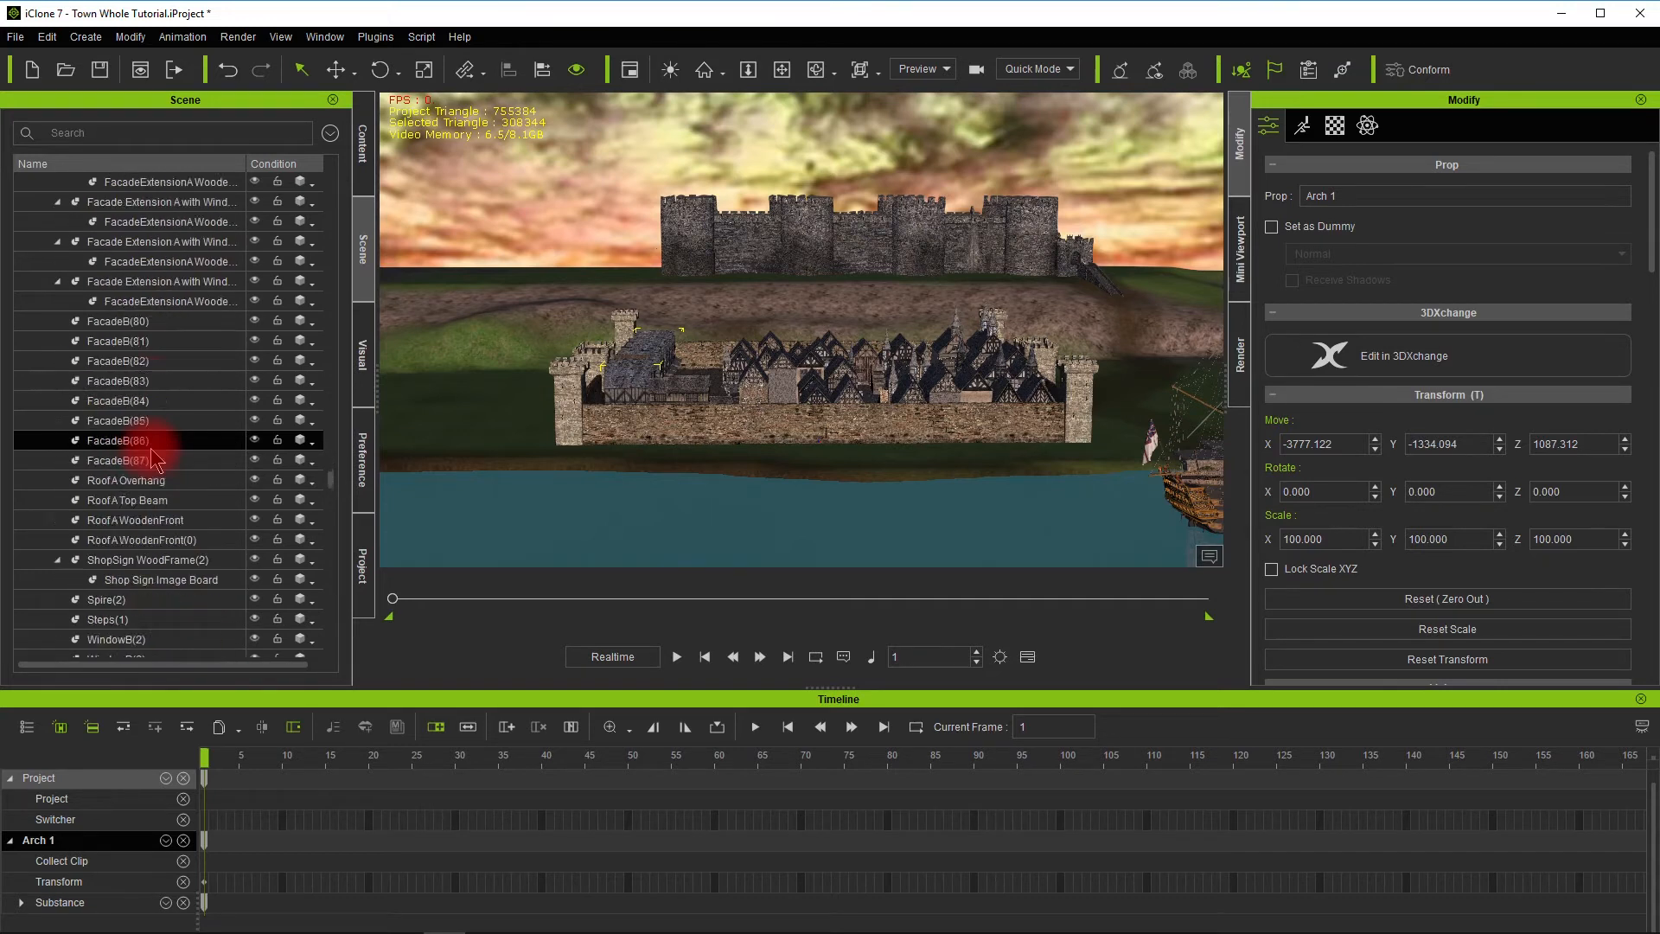
scroll(155, 458, "down", 10)
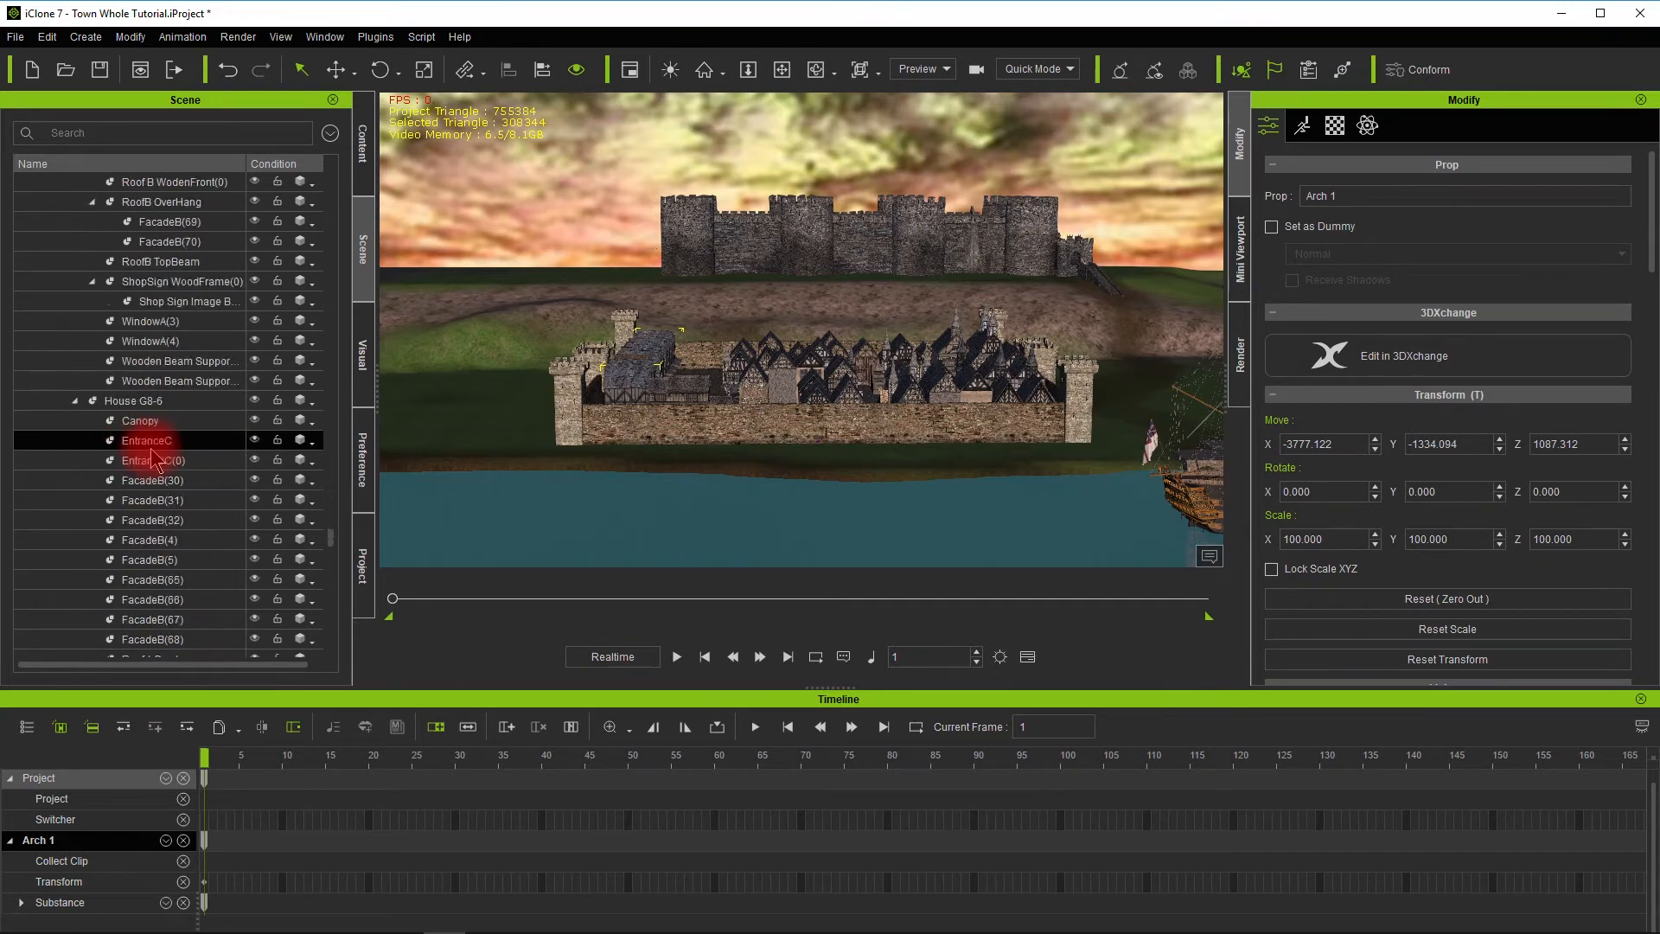
scroll(155, 458, "down", 10)
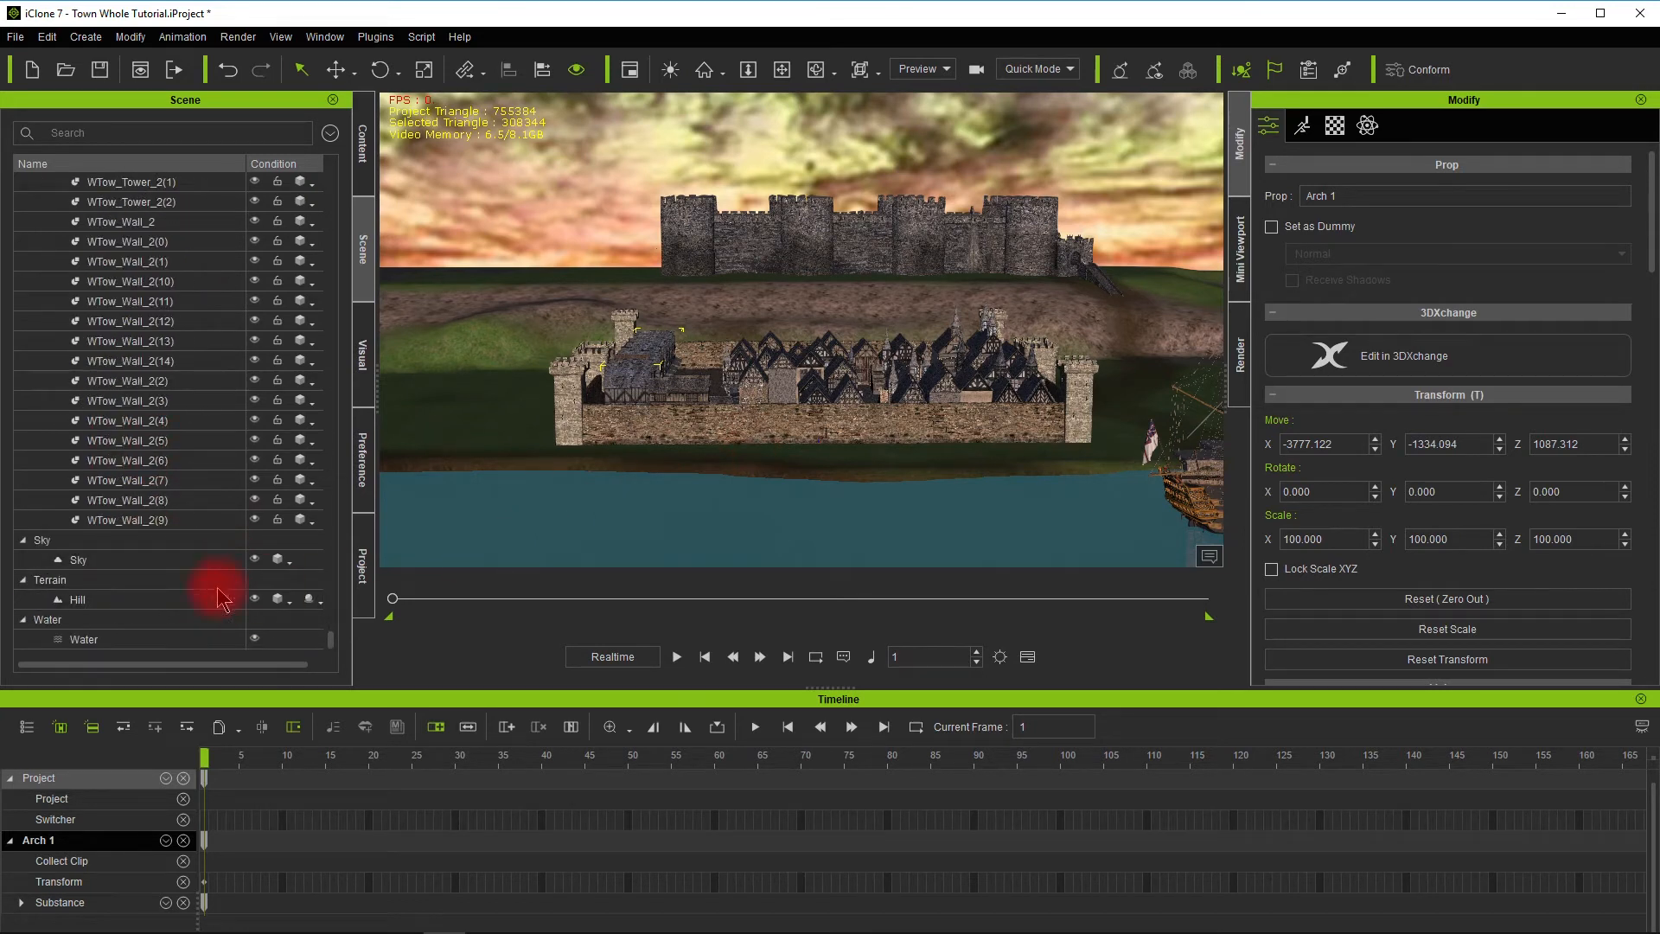
left_click(177, 639)
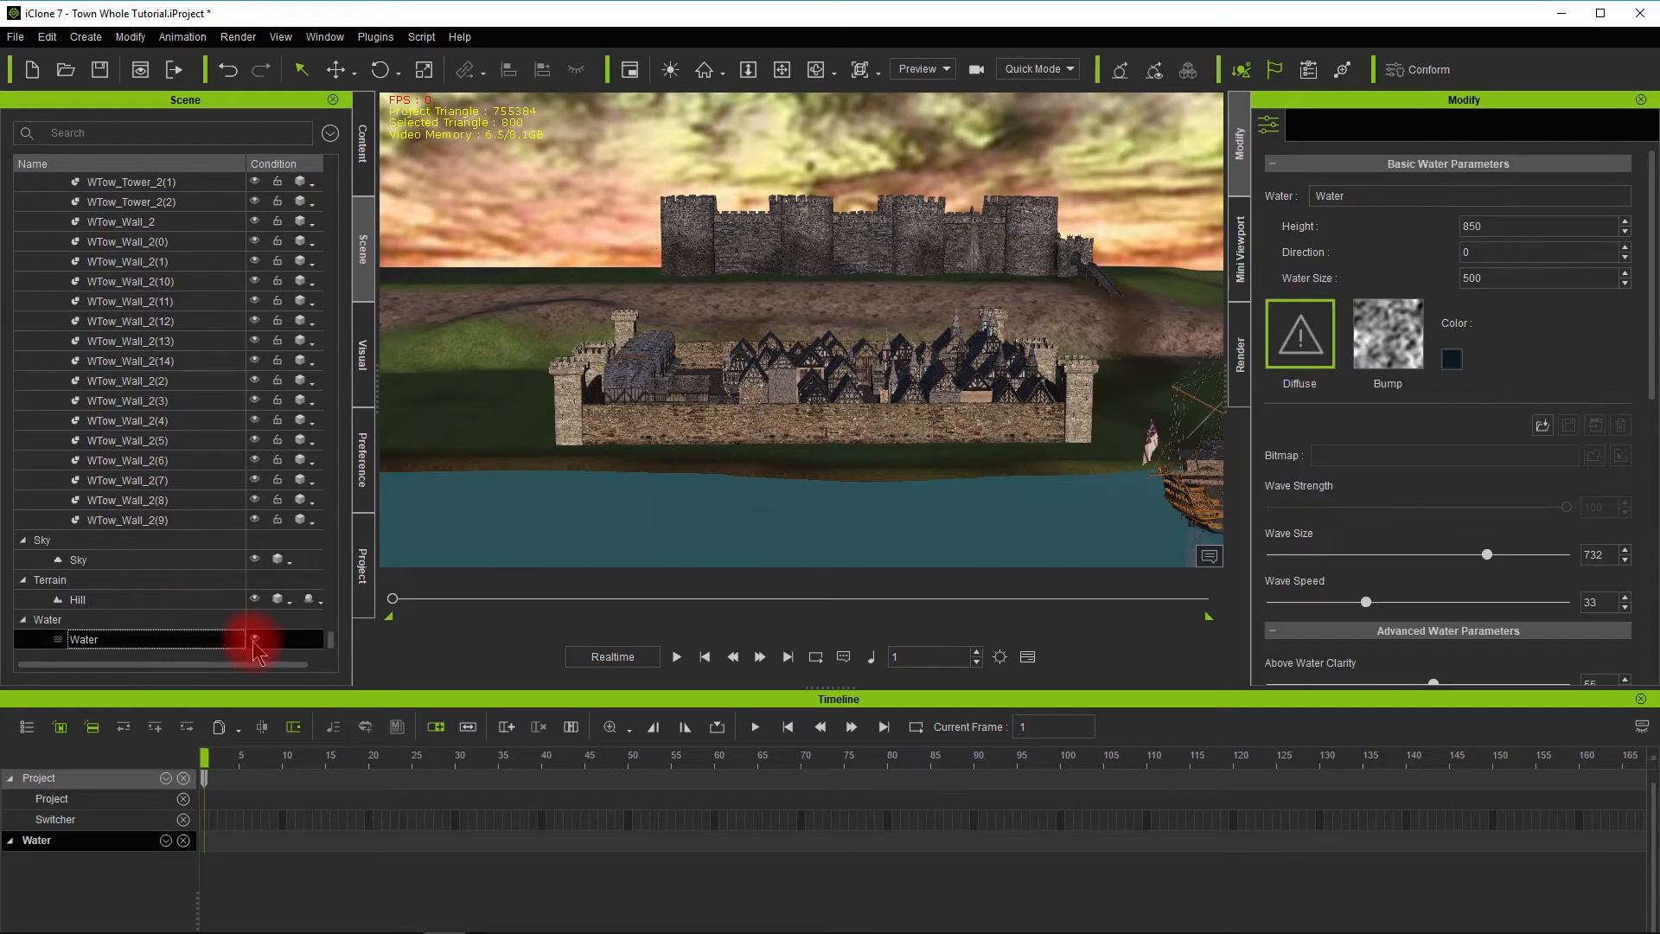
left_click(255, 640)
left_click(254, 599)
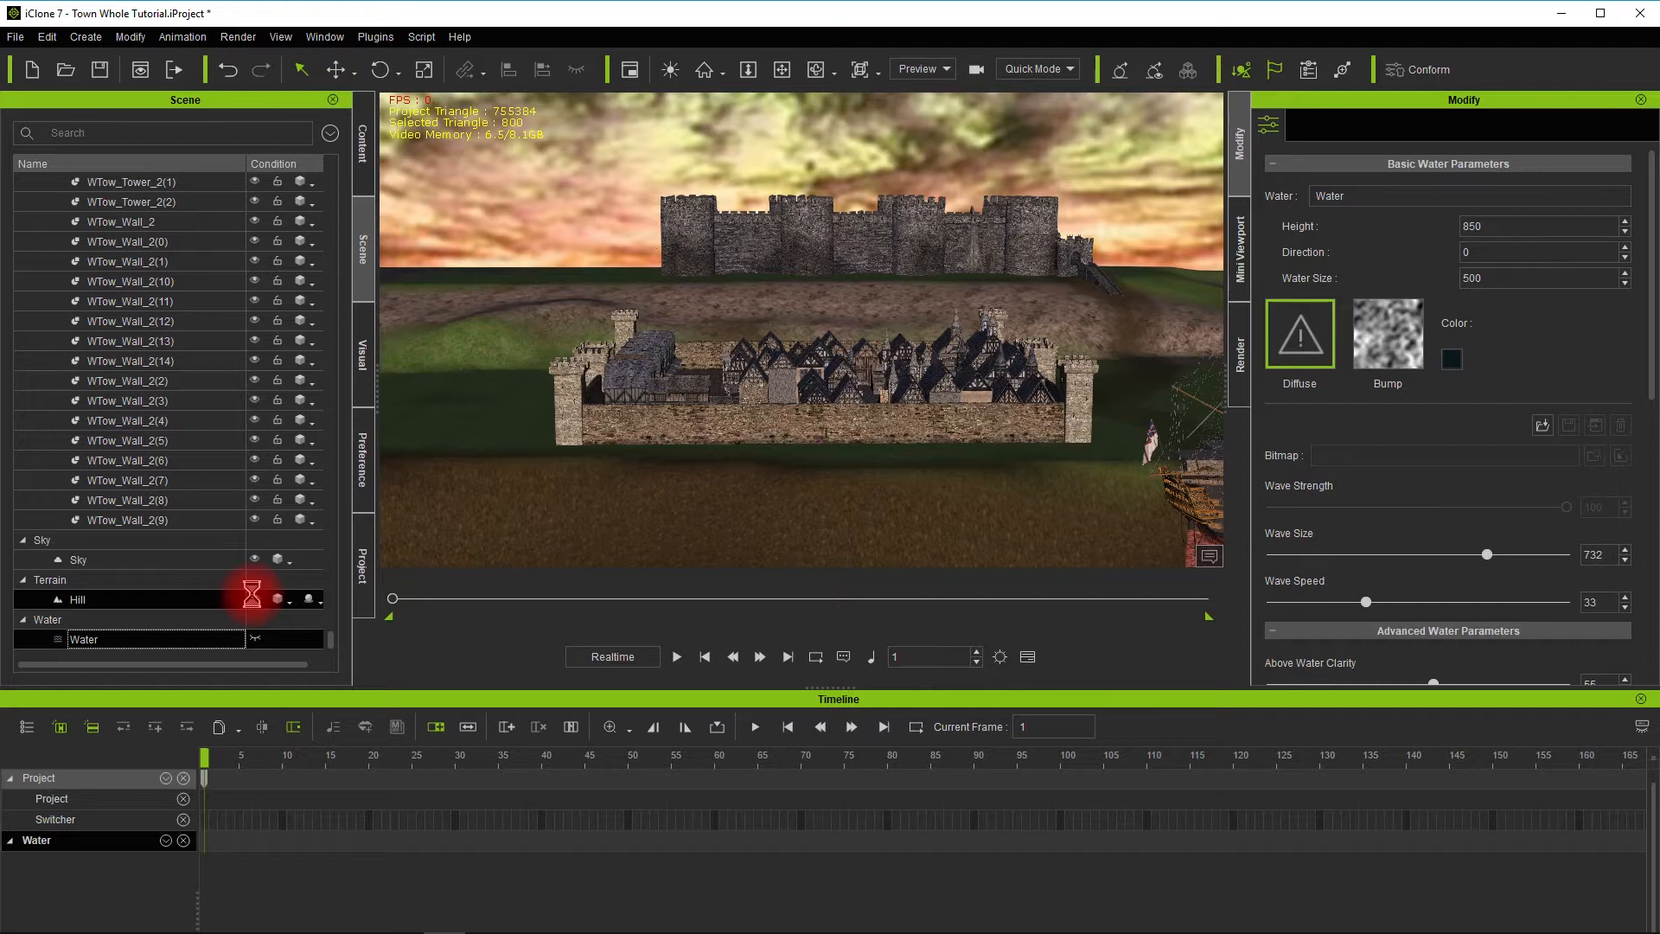
left_click(254, 561)
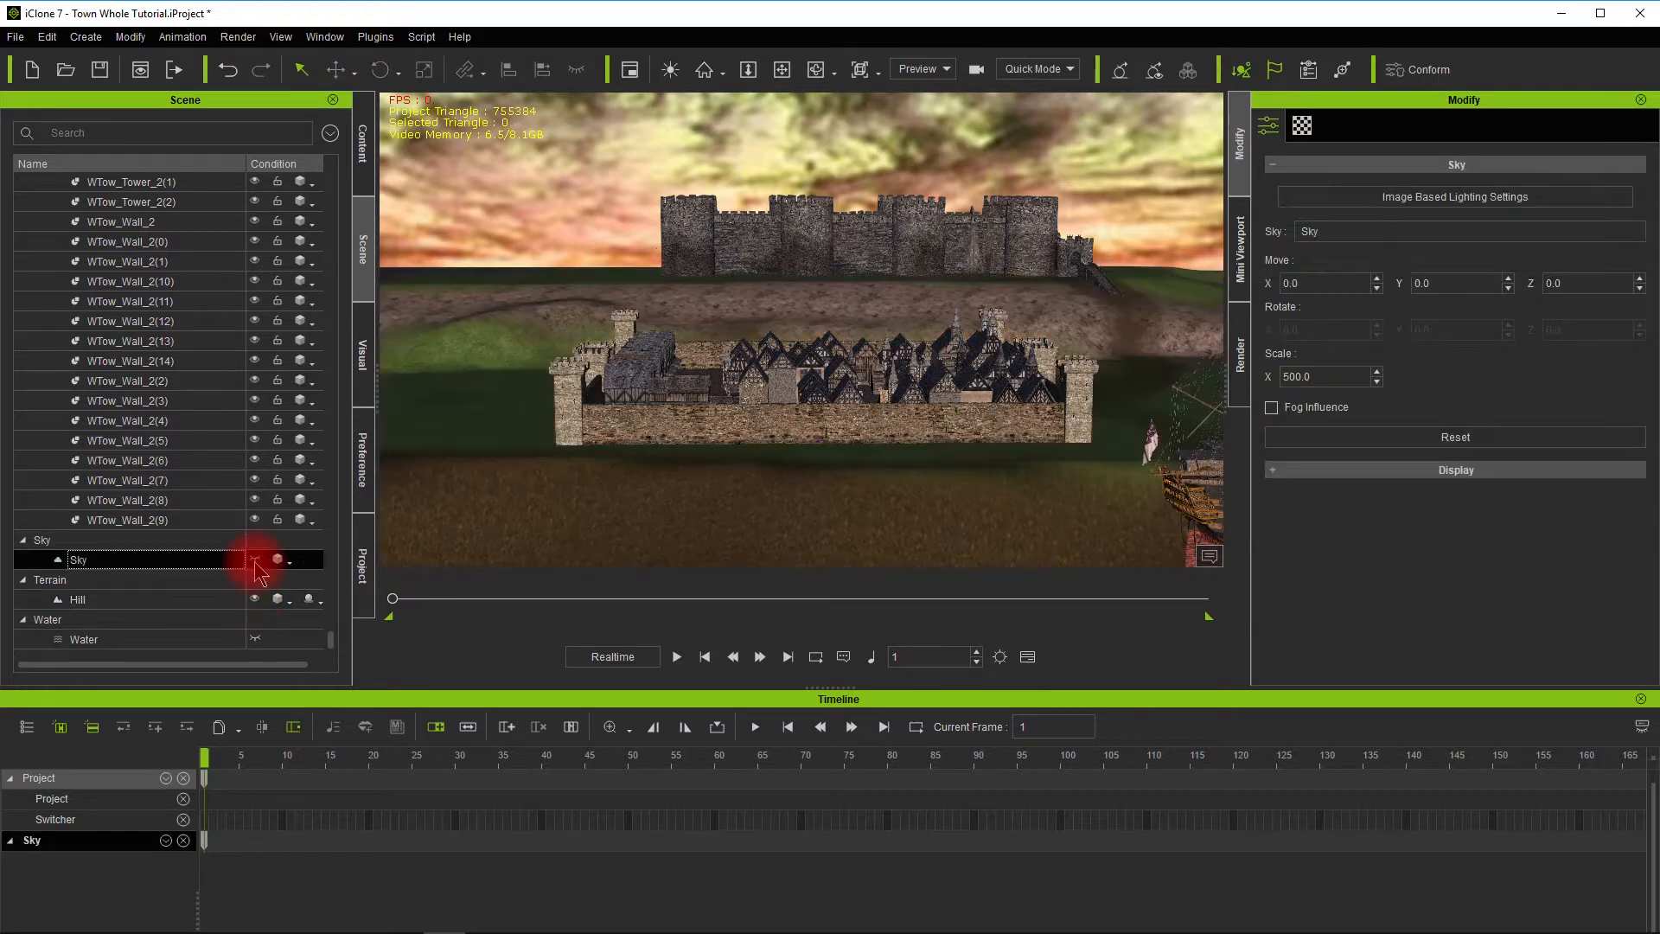
Select House G1-2 and examine the town's houses from above at close range
left_click(783, 389)
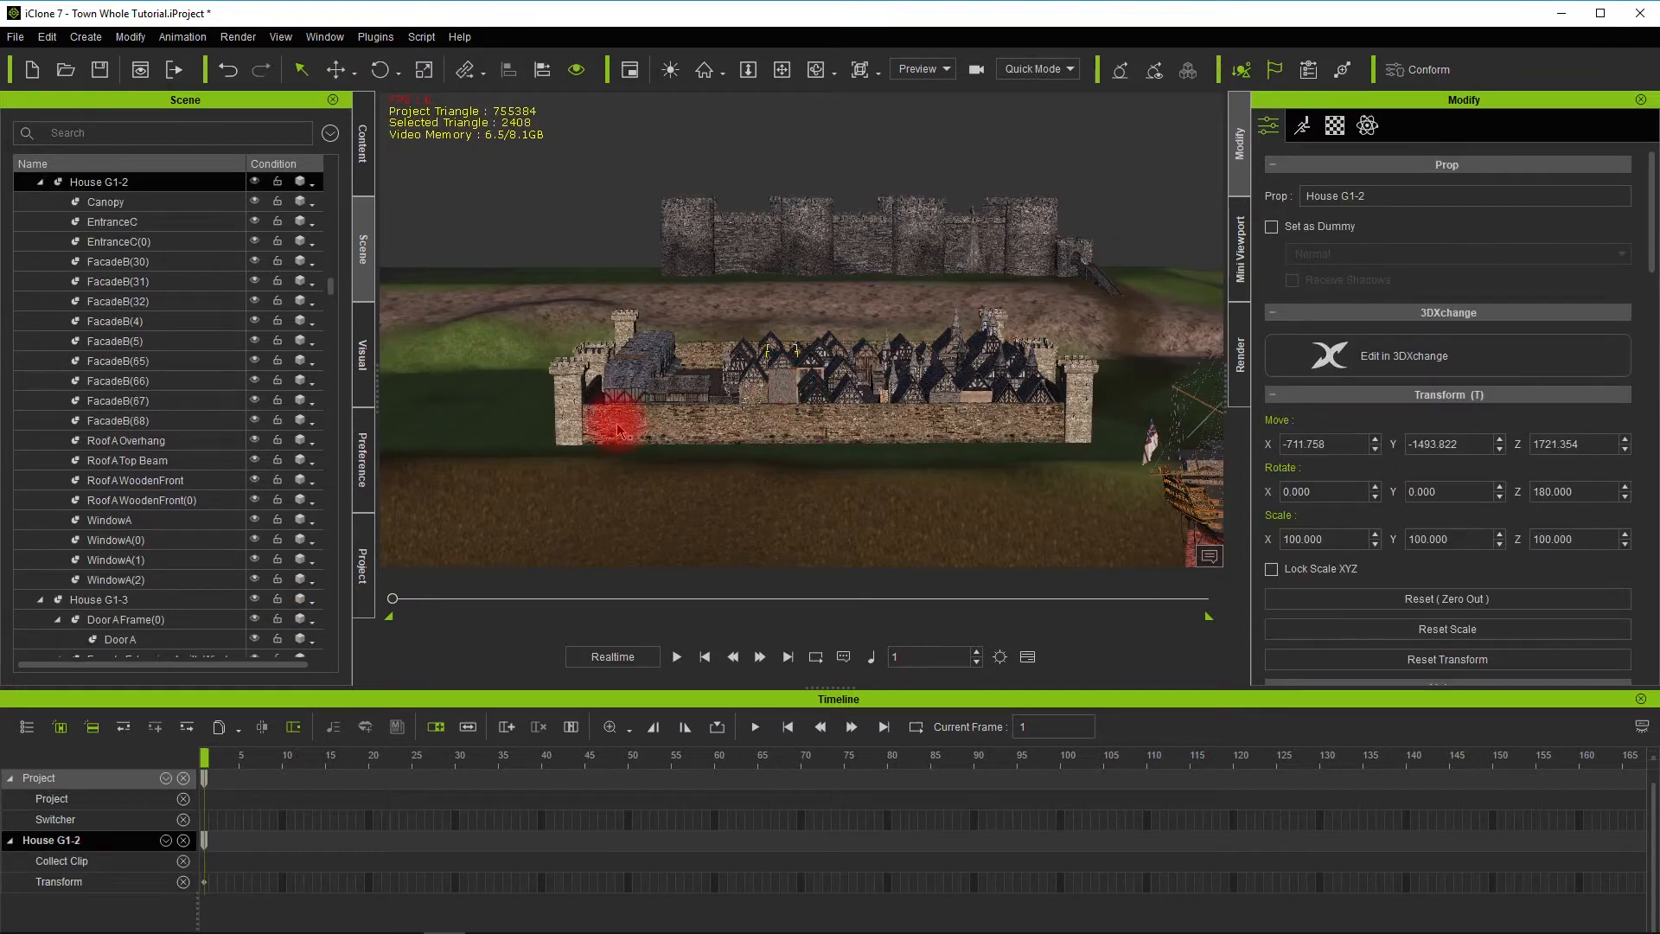
left_click_drag(605, 468, 773, 384, "alt")
scroll(803, 538, "up", 3)
scroll(803, 539, "up", 2)
scroll(773, 386, "up", 5)
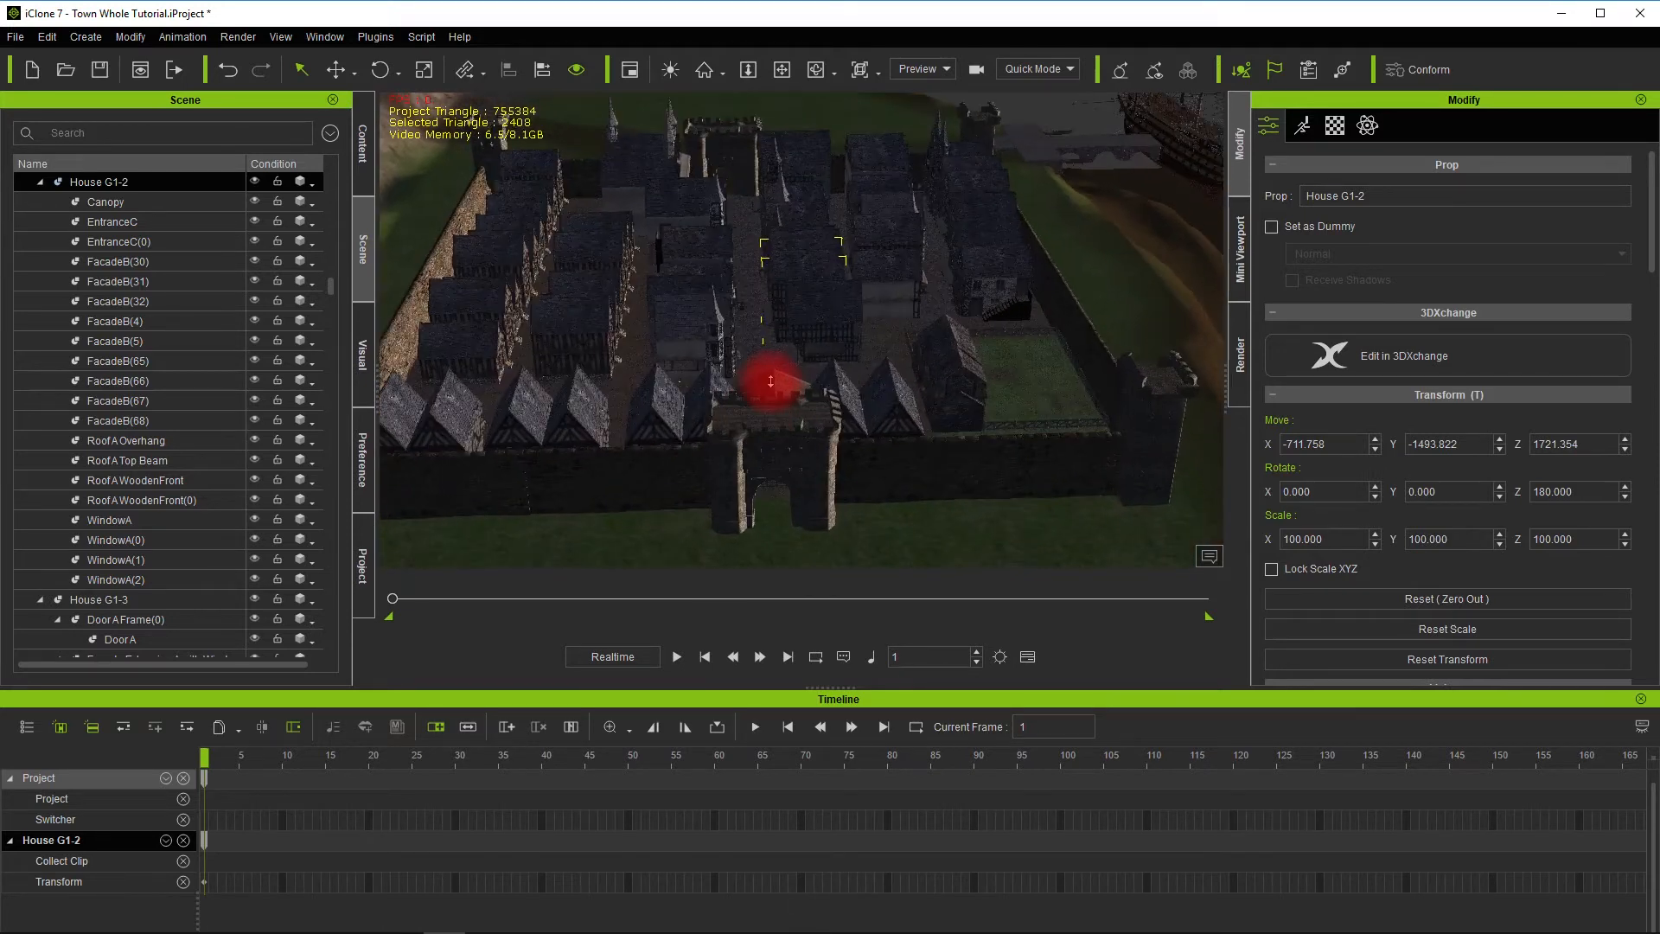
scroll(771, 381, "up", 3)
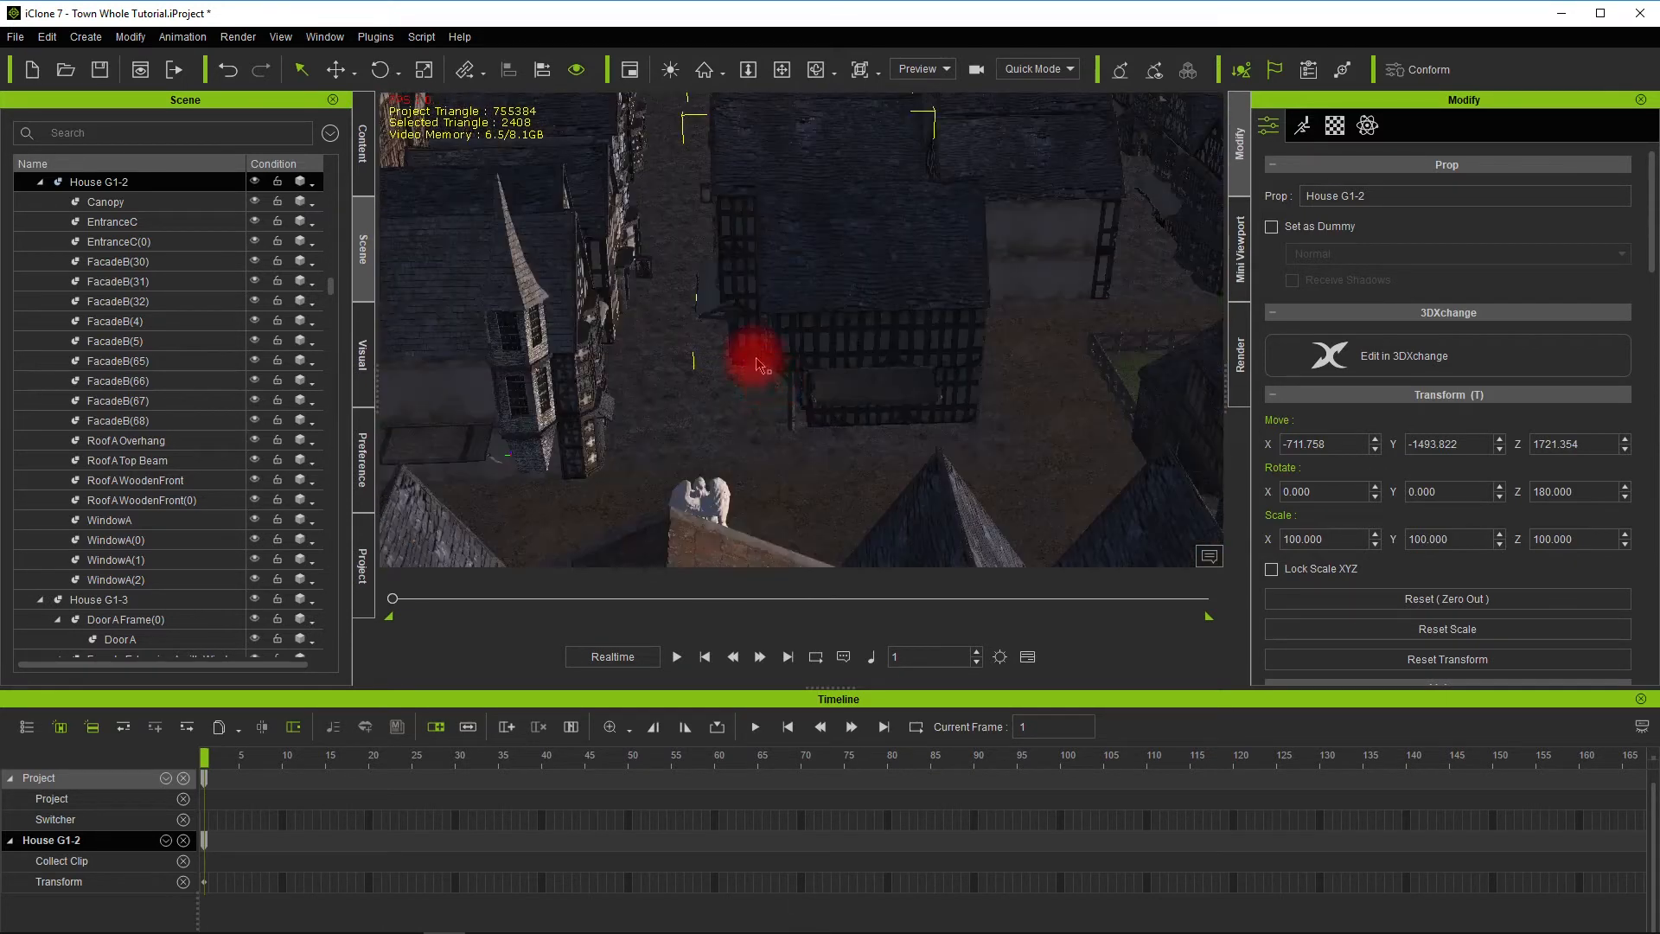
left_click_drag(805, 450, 786, 359, "alt")
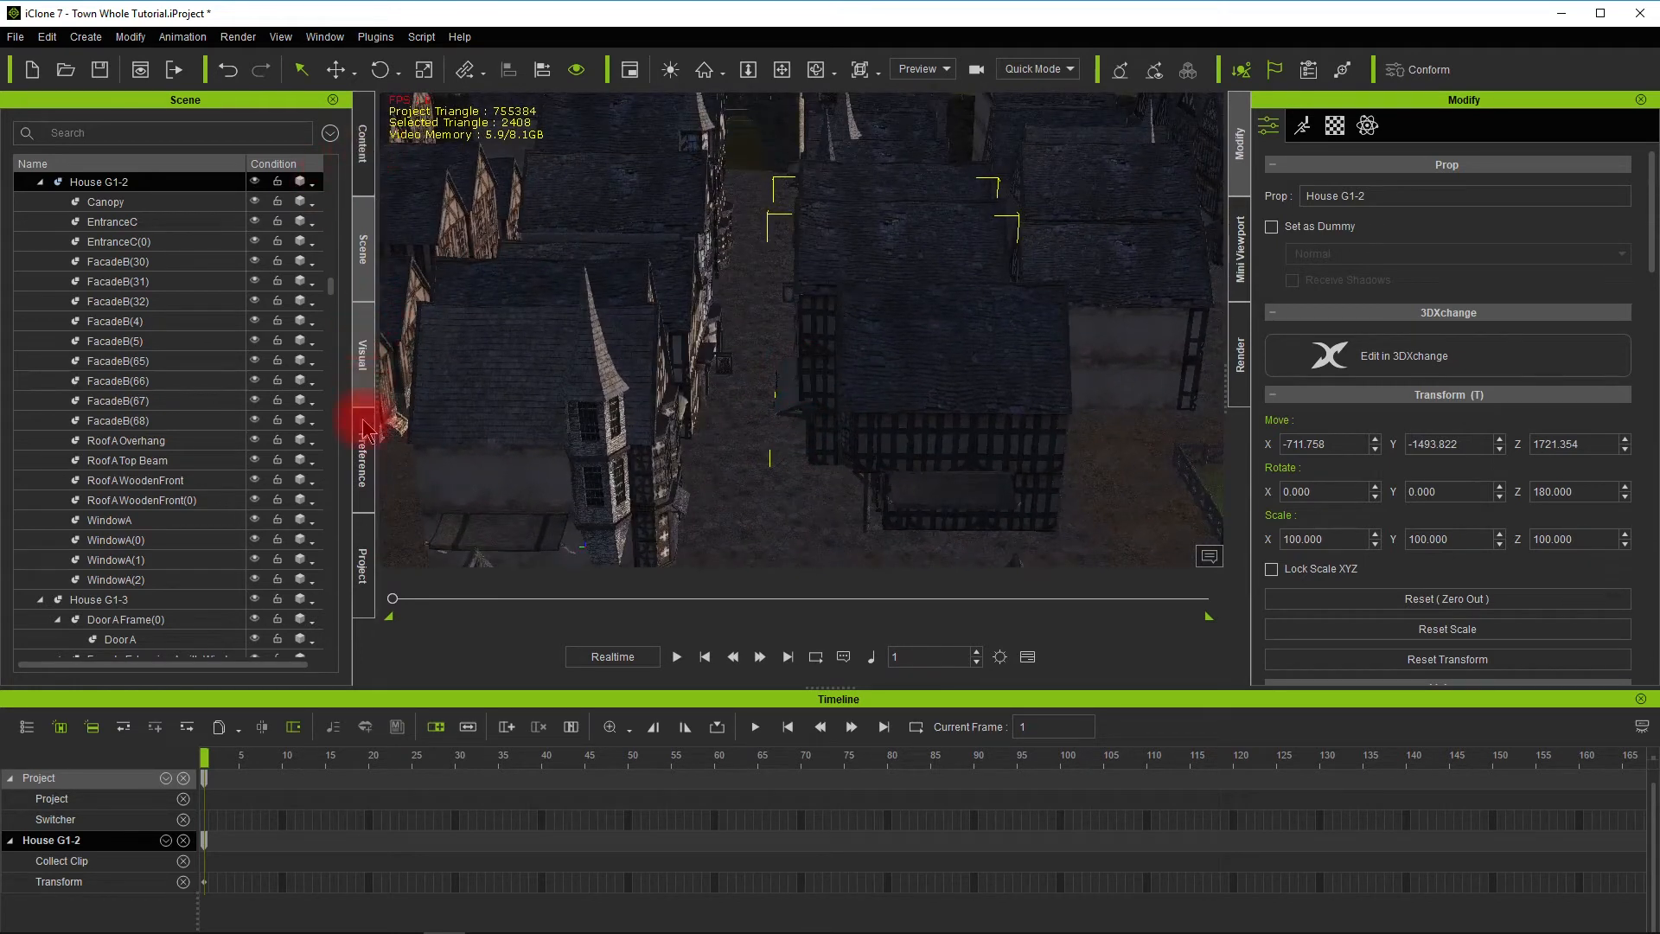
Activate image-based lighting for the town scene and slightly raise its strength
left_click(362, 433)
left_click(361, 363)
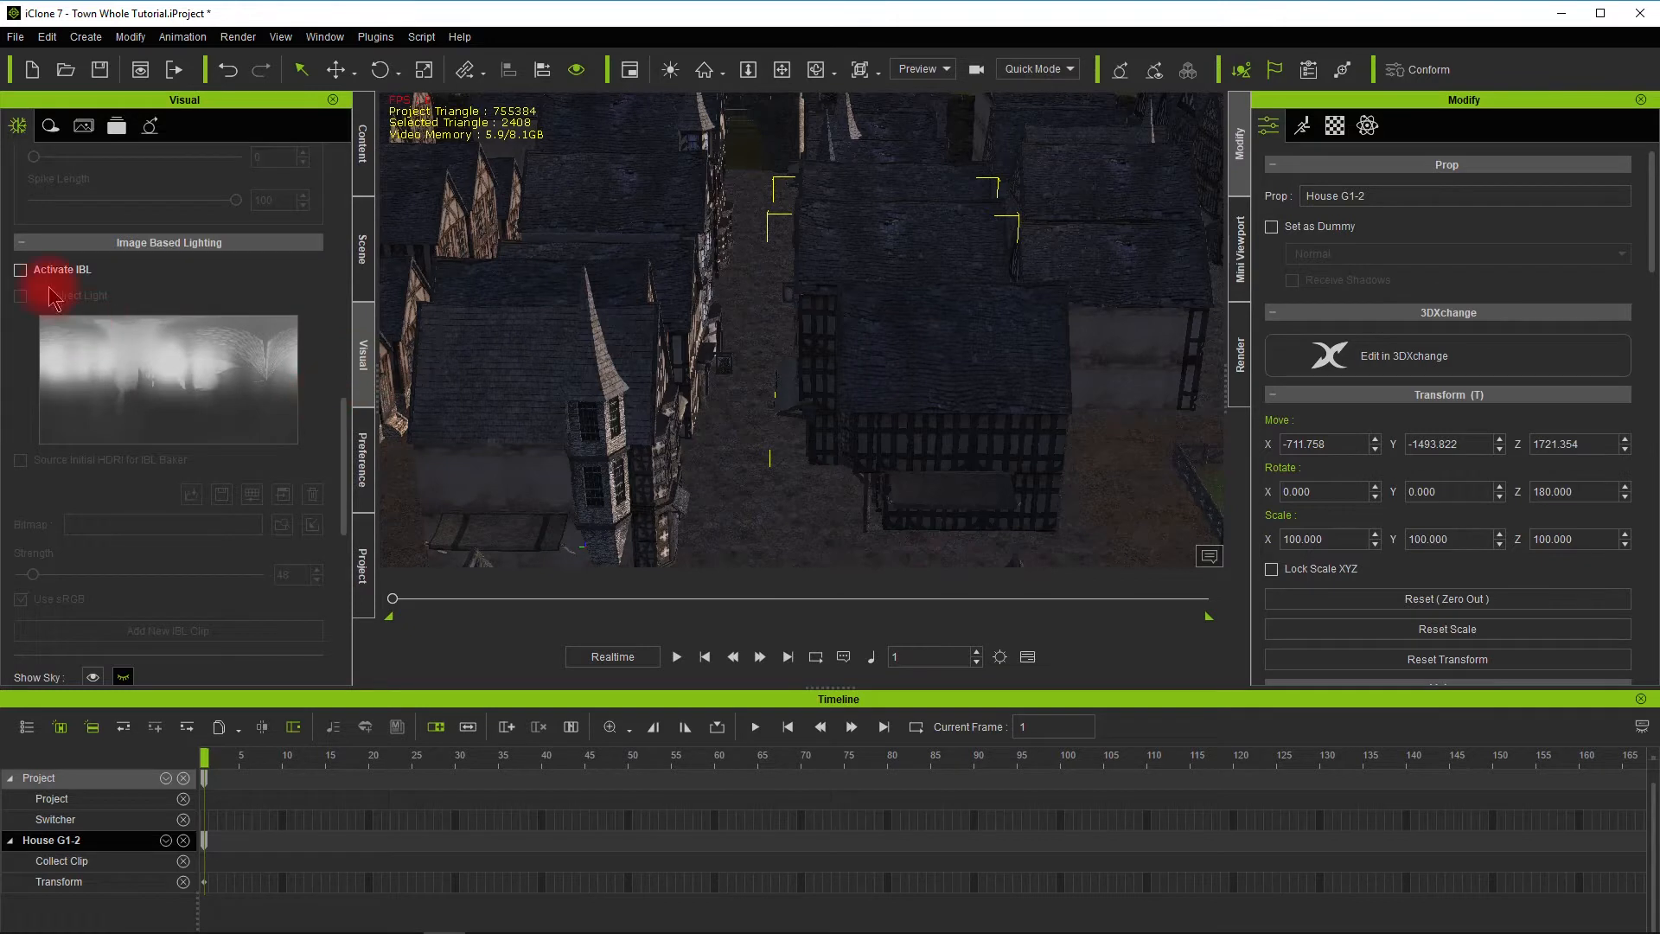
left_click(20, 271)
left_click_drag(33, 575, 48, 574)
mouse_move(795, 346)
left_mouse_down("alt")
mouse_move(753, 326)
mouse_move(689, 385)
mouse_move(707, 478)
mouse_move(785, 312)
mouse_move(790, 438)
left_mouse_up("alt")
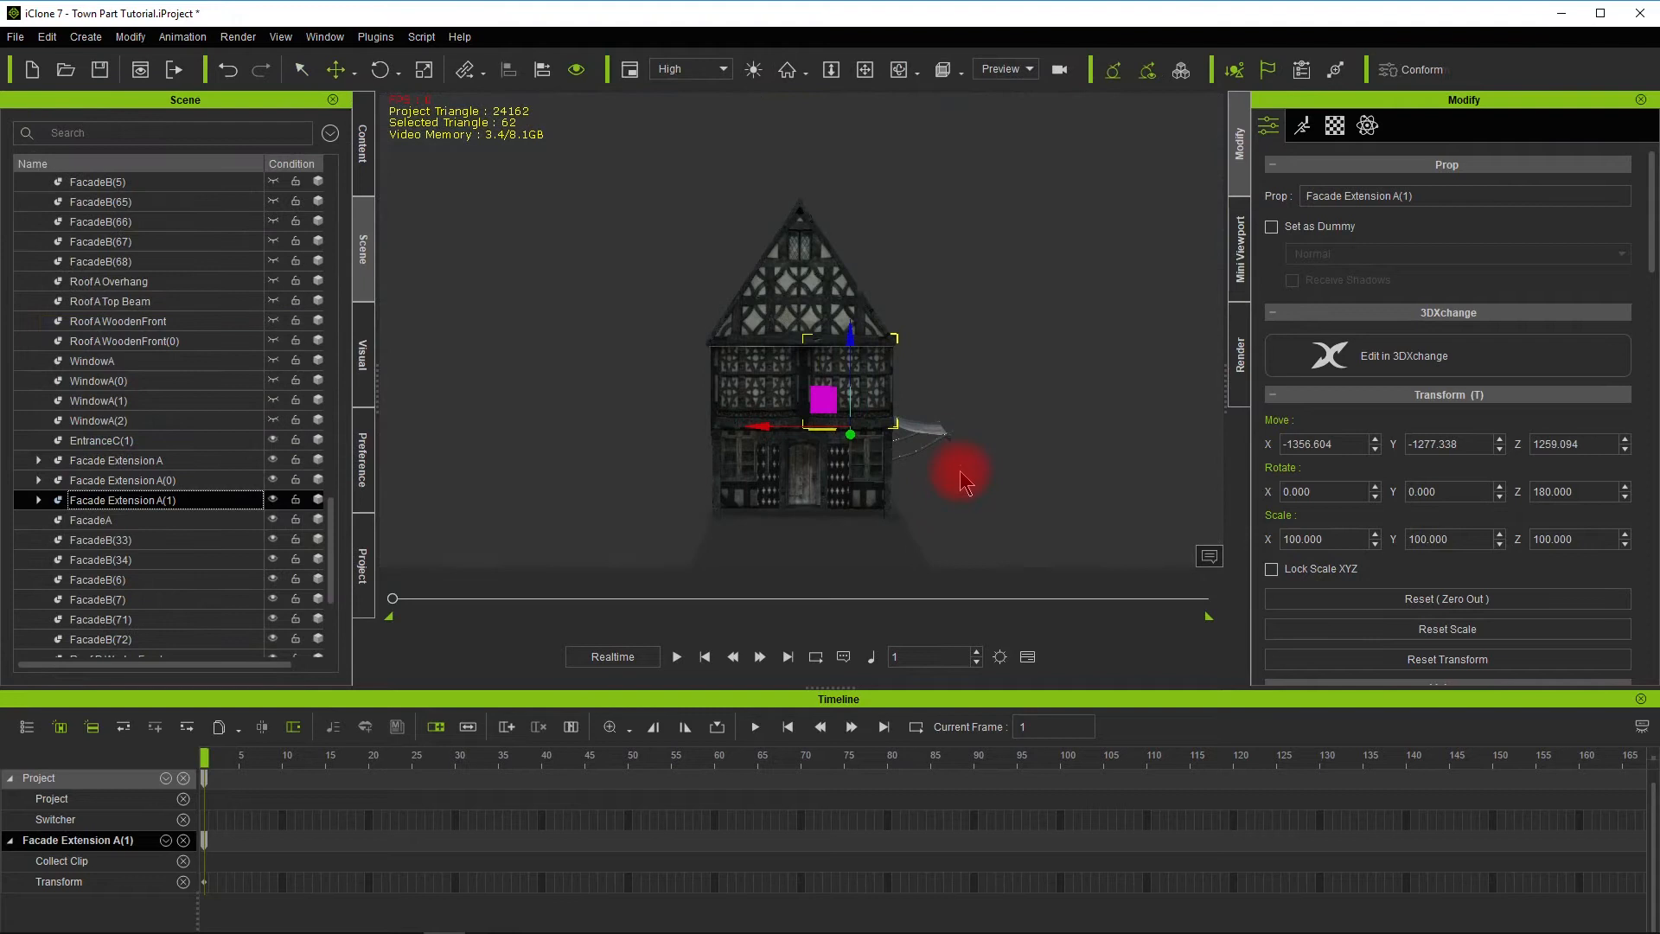
Try to move Facade Extension A(1) along the Y axis on the single house and undo the move
left_click_drag(966, 481, 753, 435, "alt")
key("ctrl+z")
key("ctrl+z")
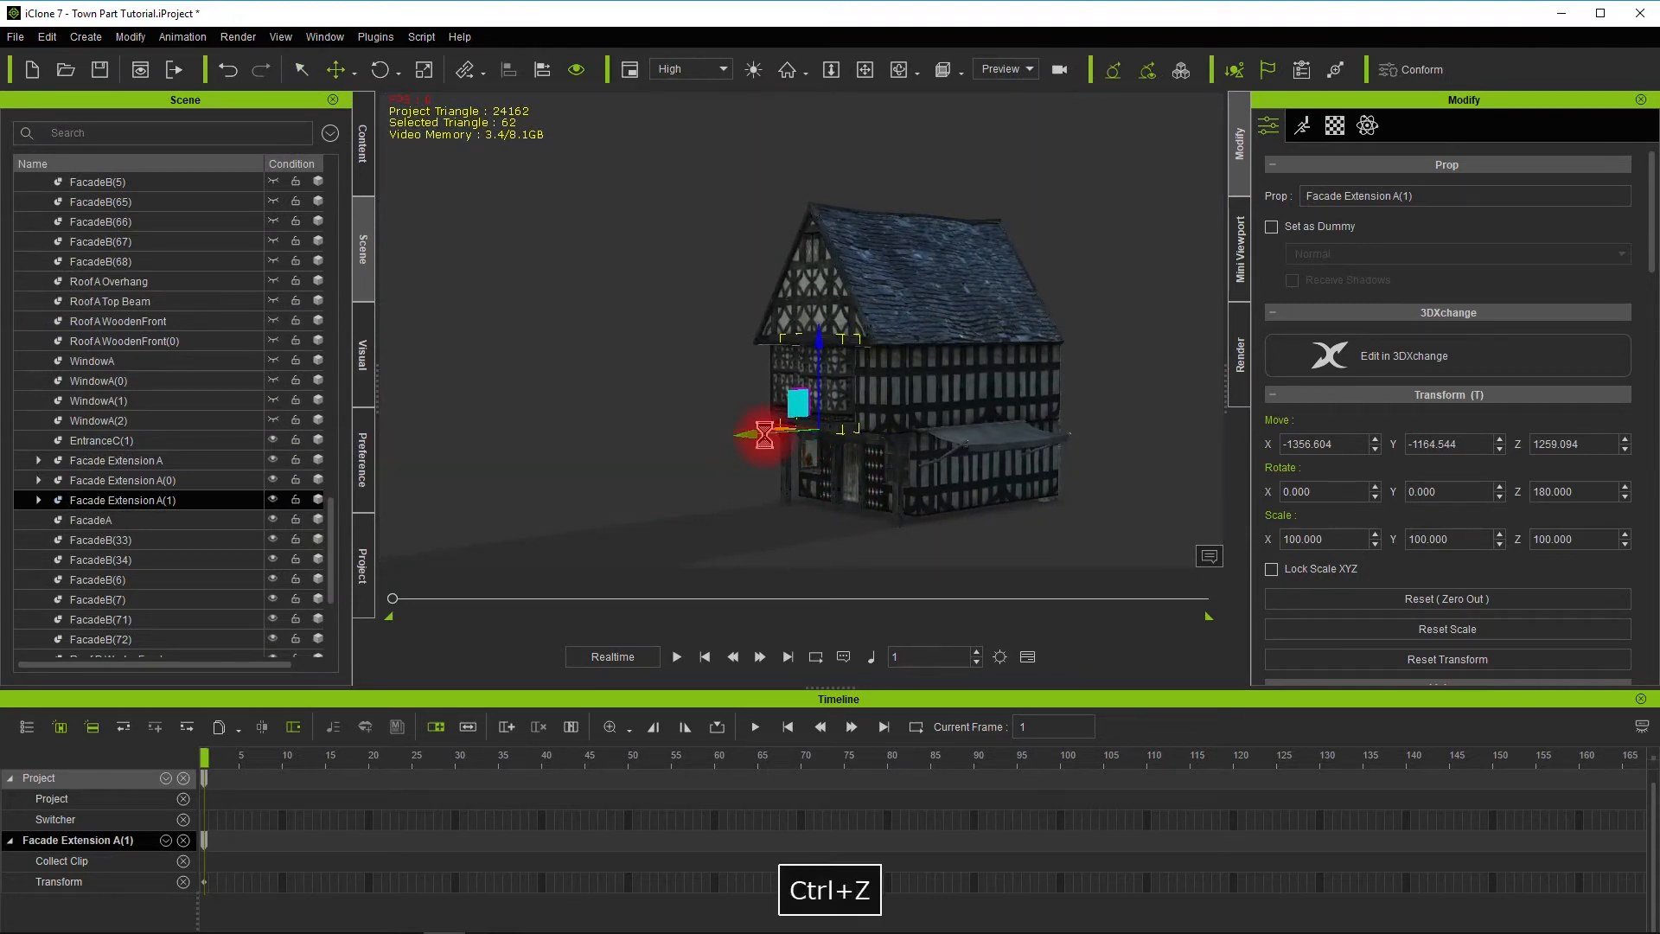
left_click_drag(724, 484, 857, 465, "alt")
scroll(259, 346, "up", 20)
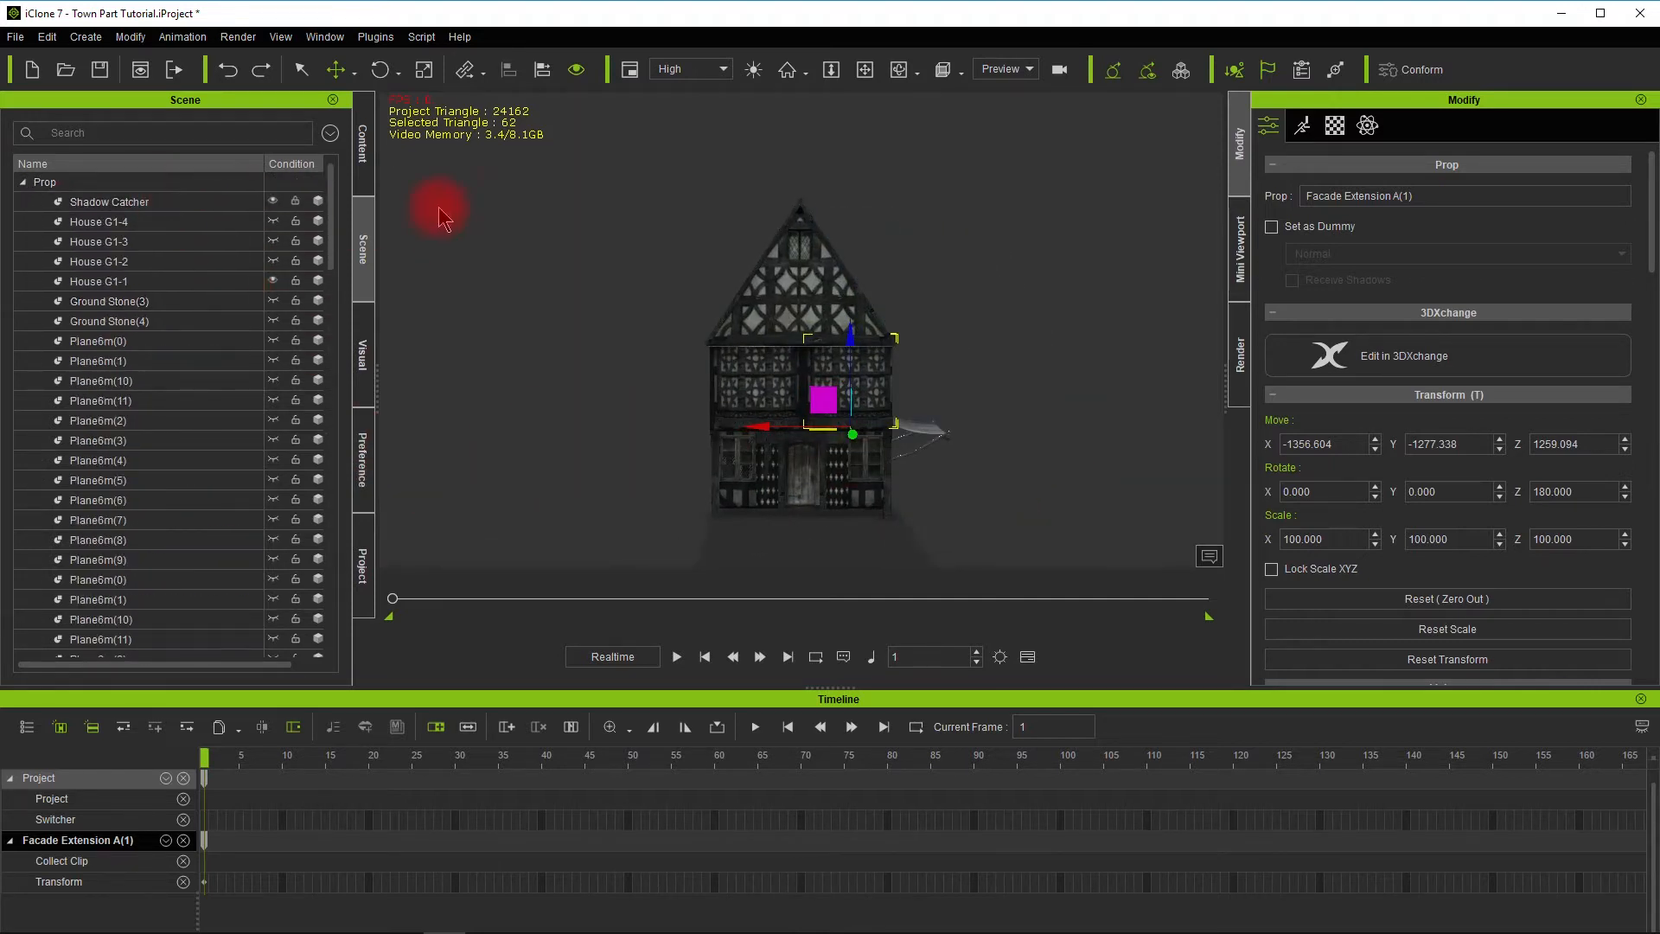
Add a Box_001 prop from the 3D Blocks templates to the scene
left_click(364, 143)
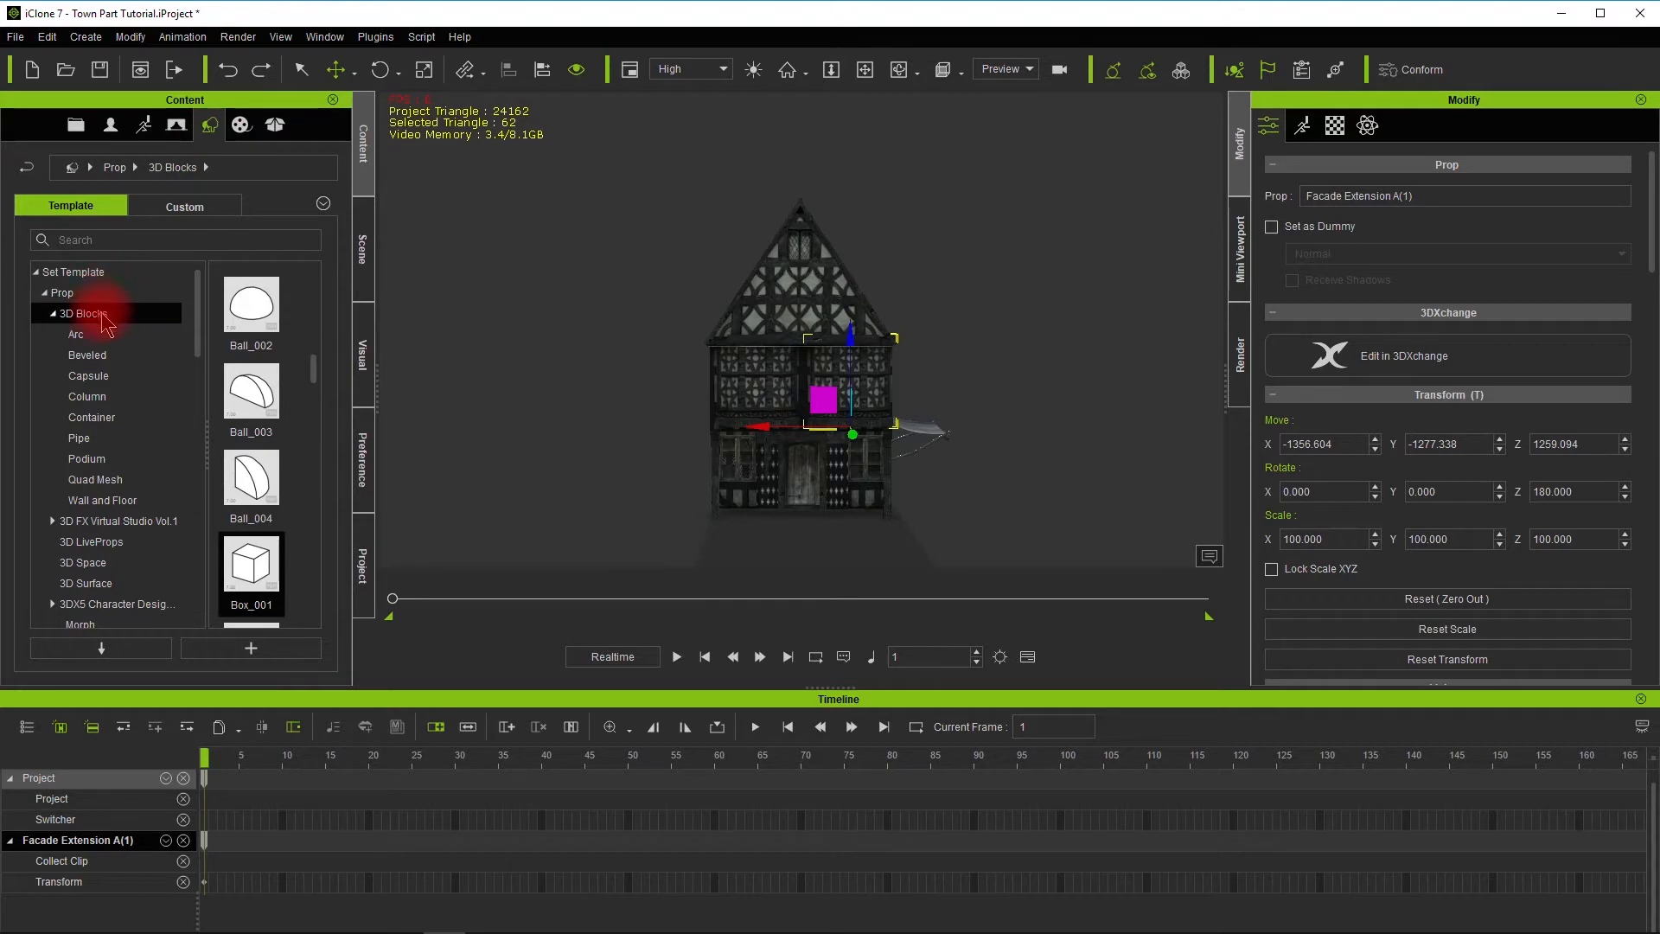
double_click(256, 575)
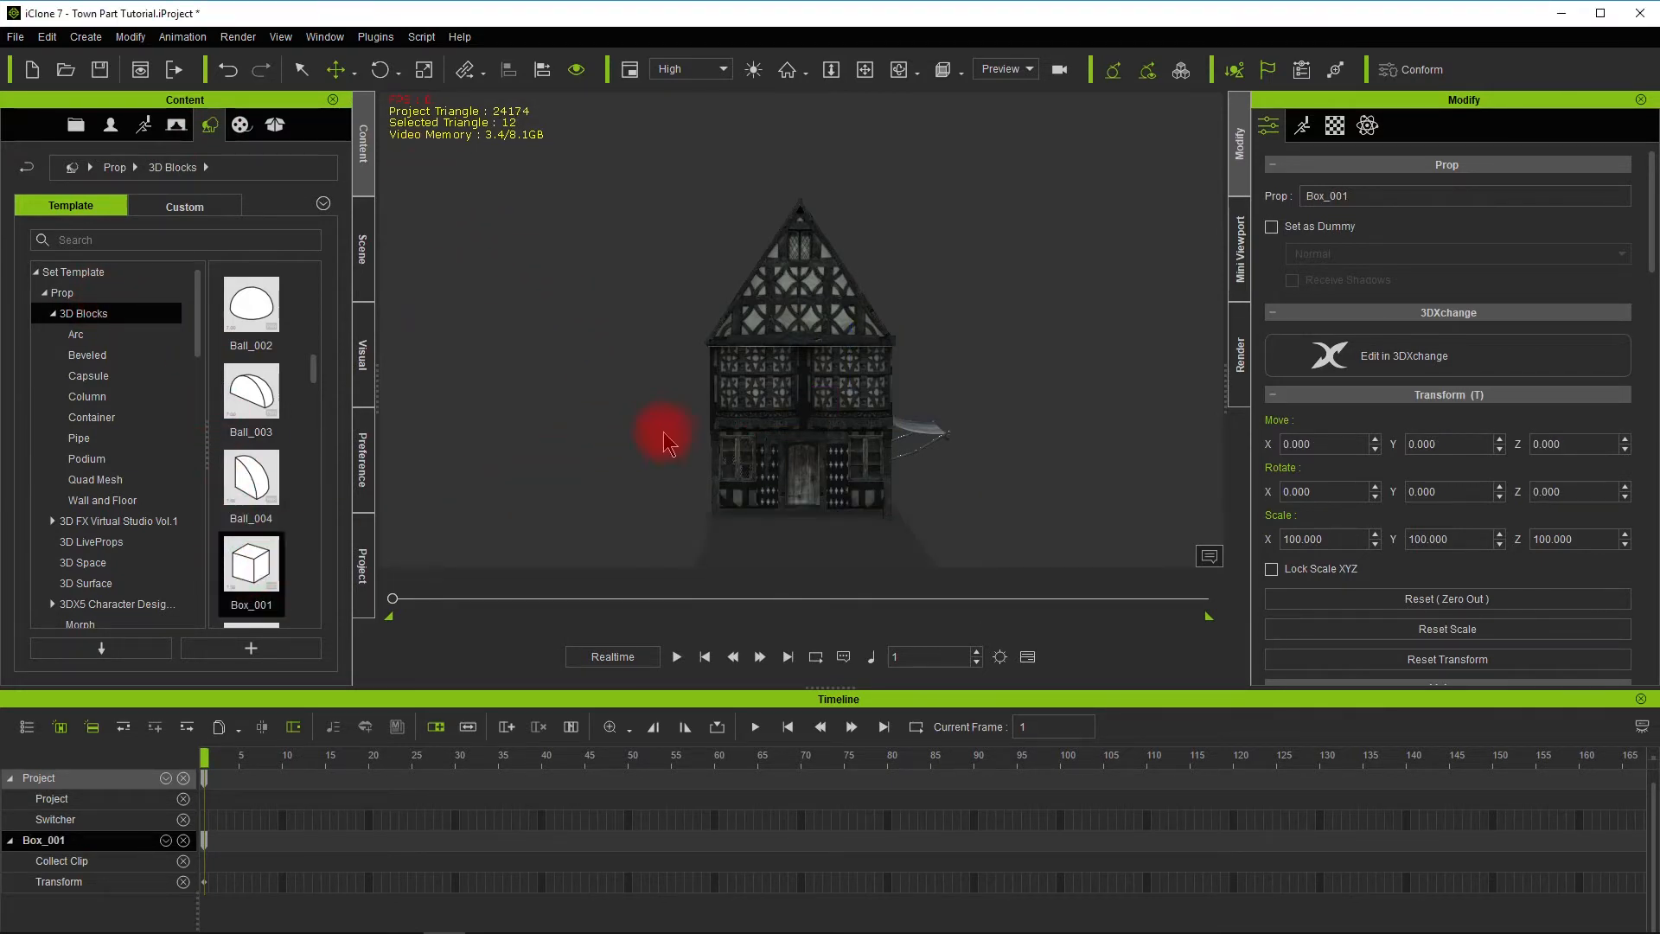
scroll(687, 407, "down", 5)
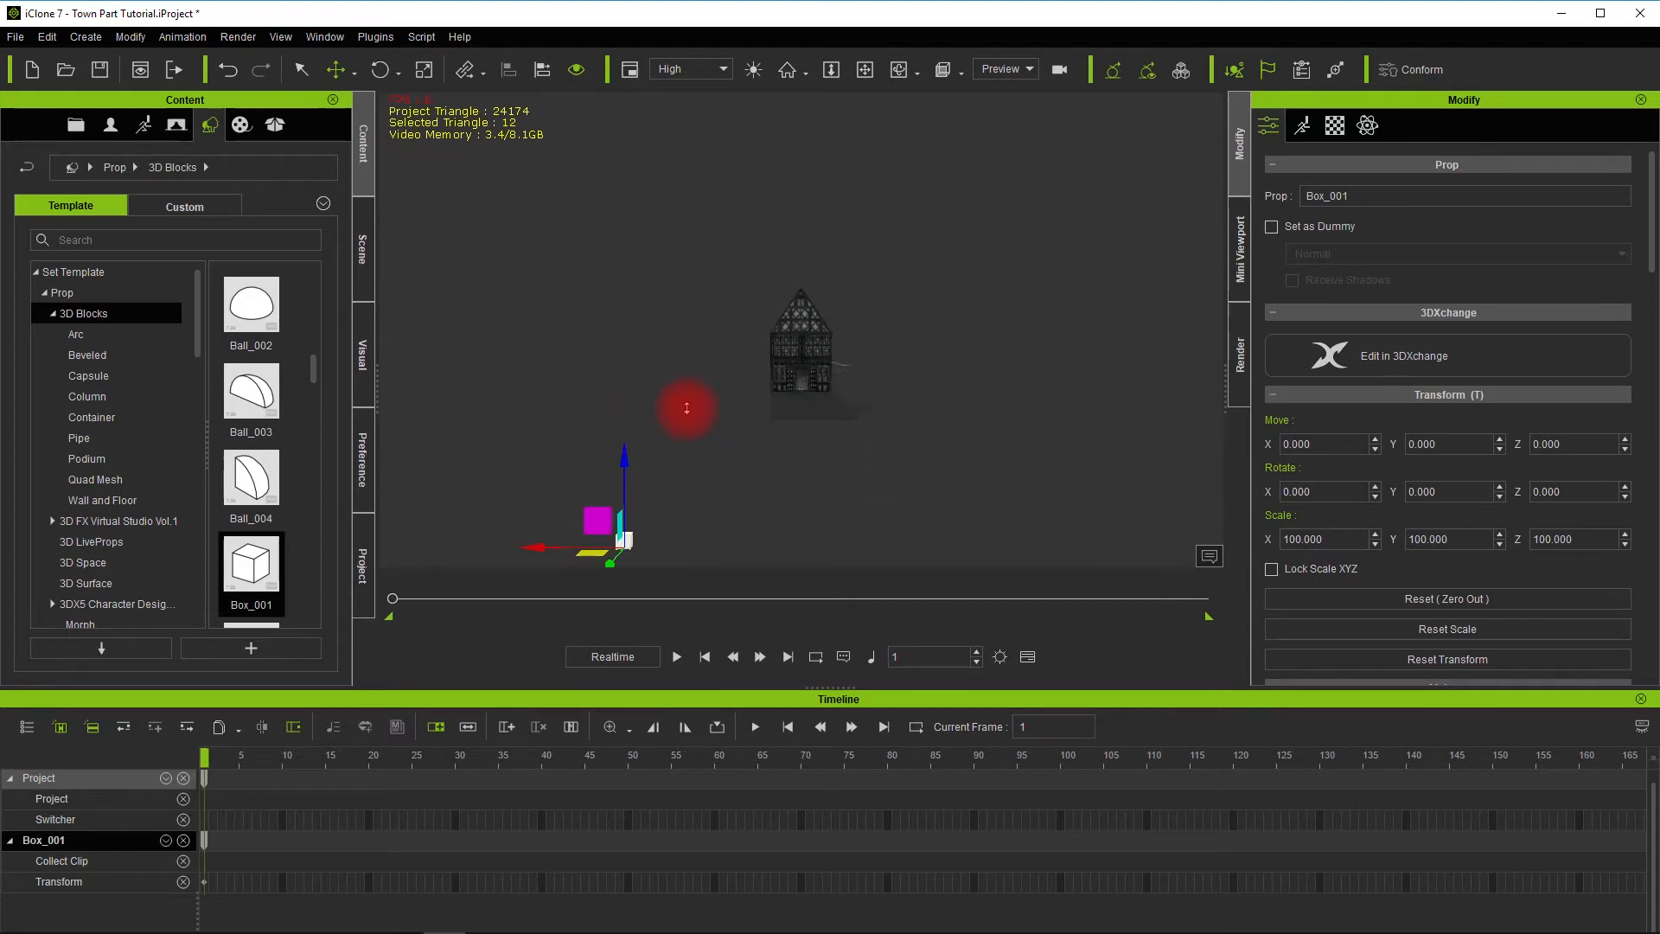
Move the box horizontally to just in front of the house, at about X -1291 and Y -1537
right_click_drag(813, 464, 600, 510)
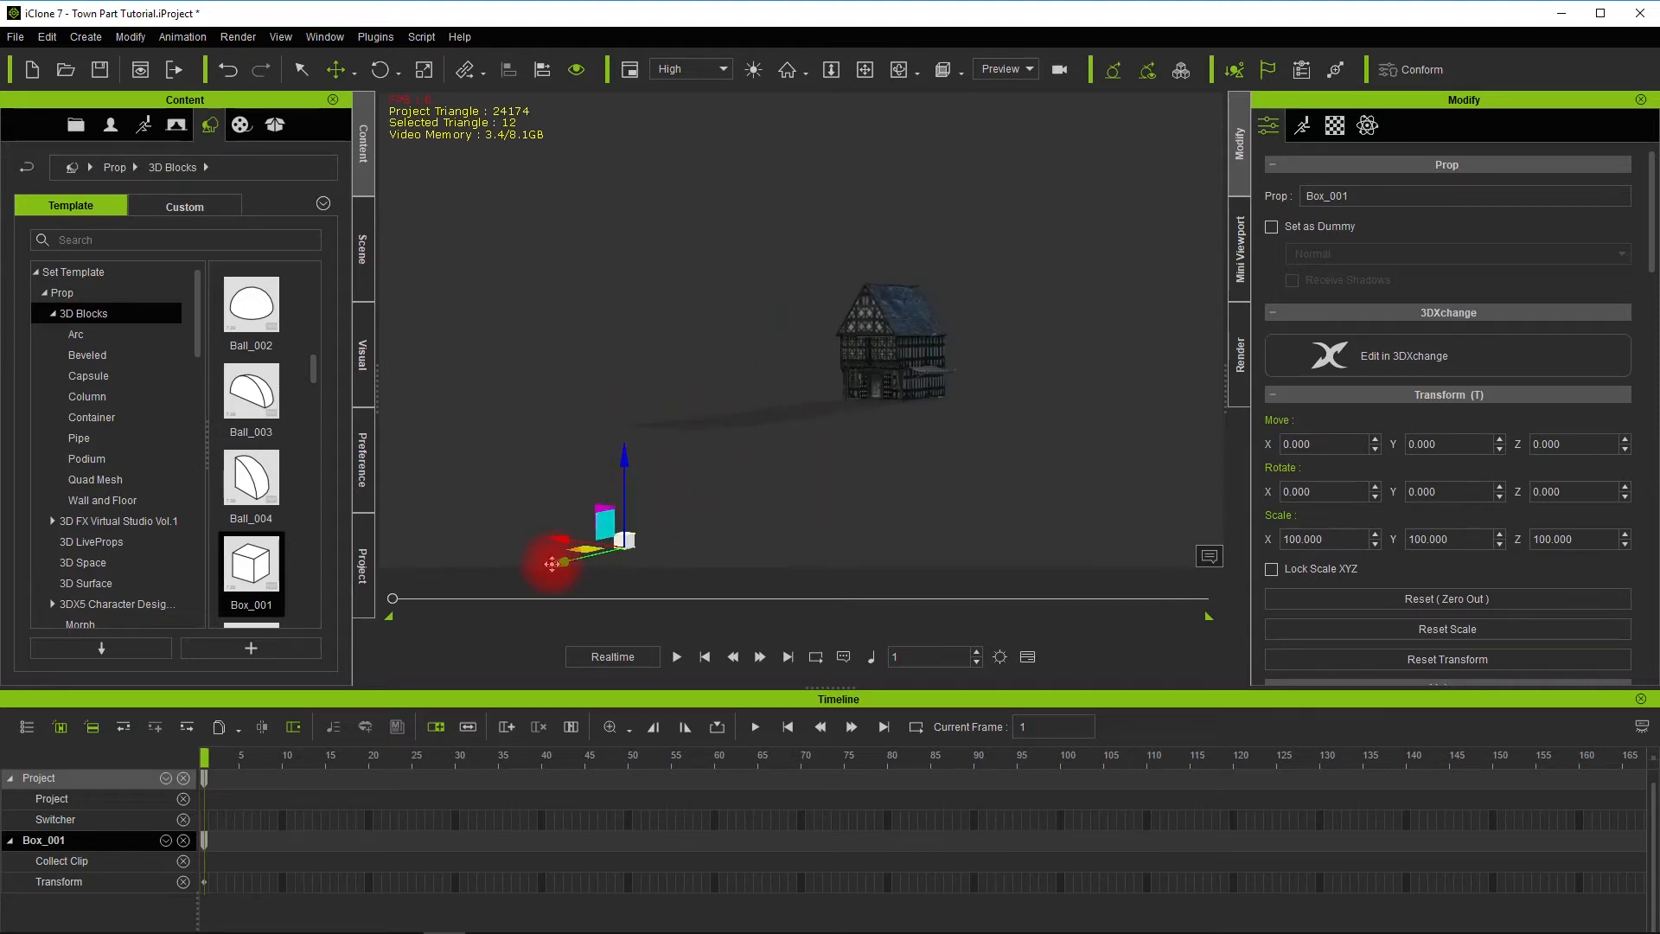
left_click_drag(569, 561, 808, 444)
right_click_drag(951, 511, 1072, 509, "alt")
left_click_drag(789, 456, 1018, 475)
right_click_drag(1150, 494, 966, 461, "alt")
left_click_drag(1020, 460, 660, 445)
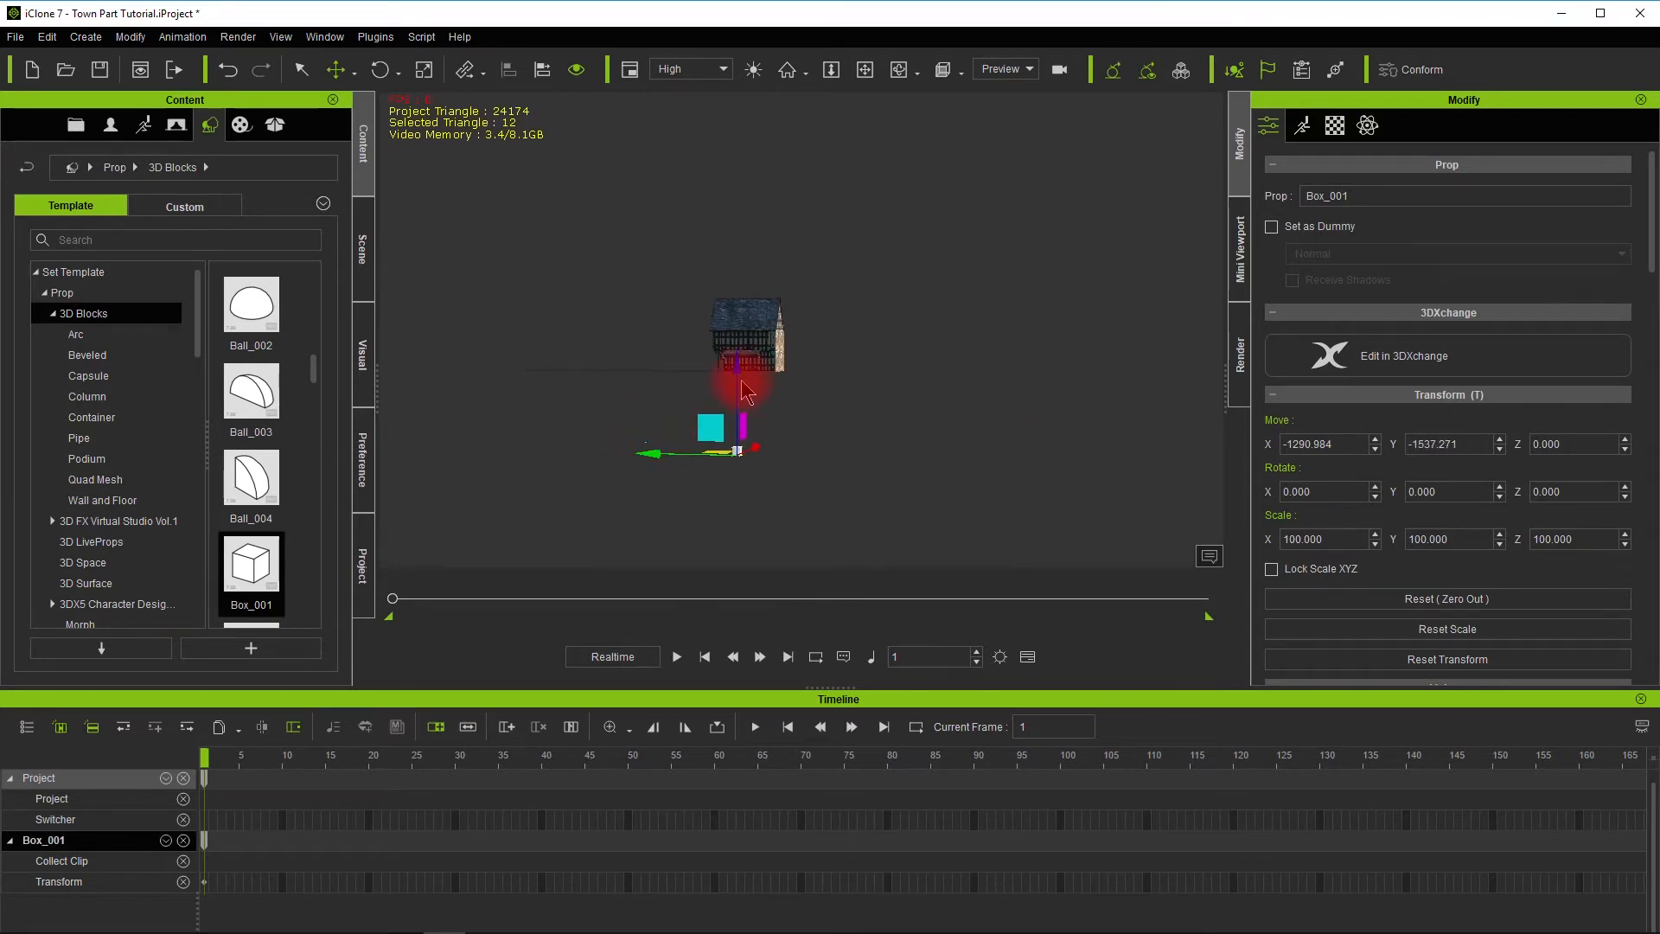
Raise the box to the base level of the house, at about Z 1028
left_click_drag(742, 375, 750, 300)
right_click_drag(652, 430, 804, 467, "alt")
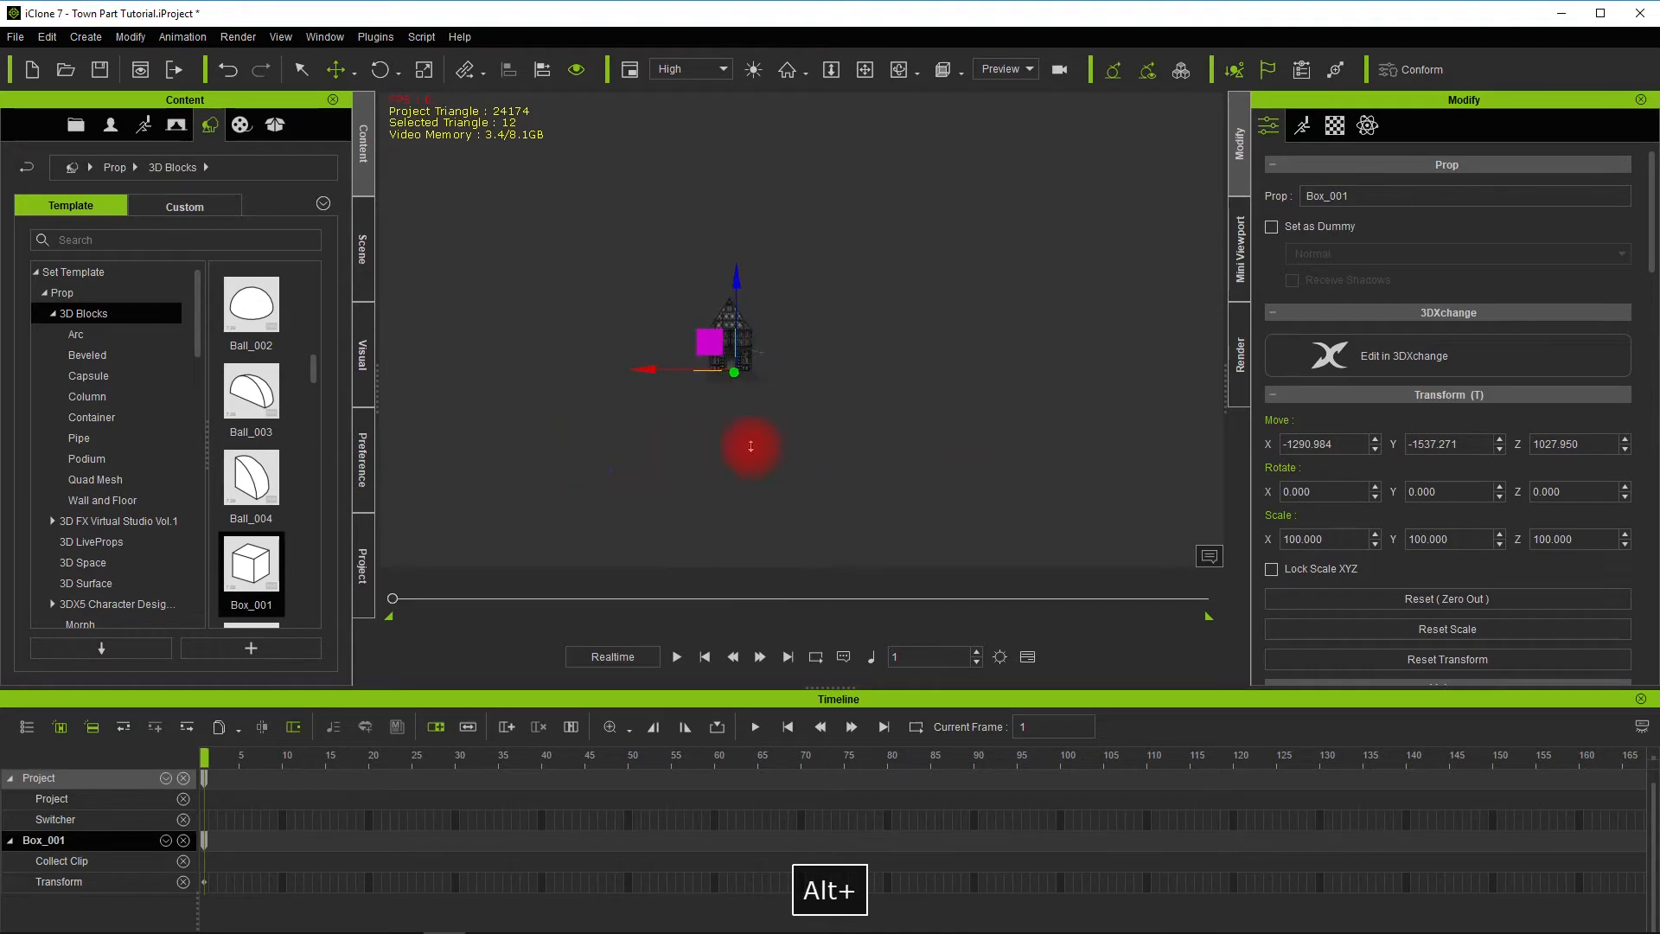
scroll(750, 446, "up", 6)
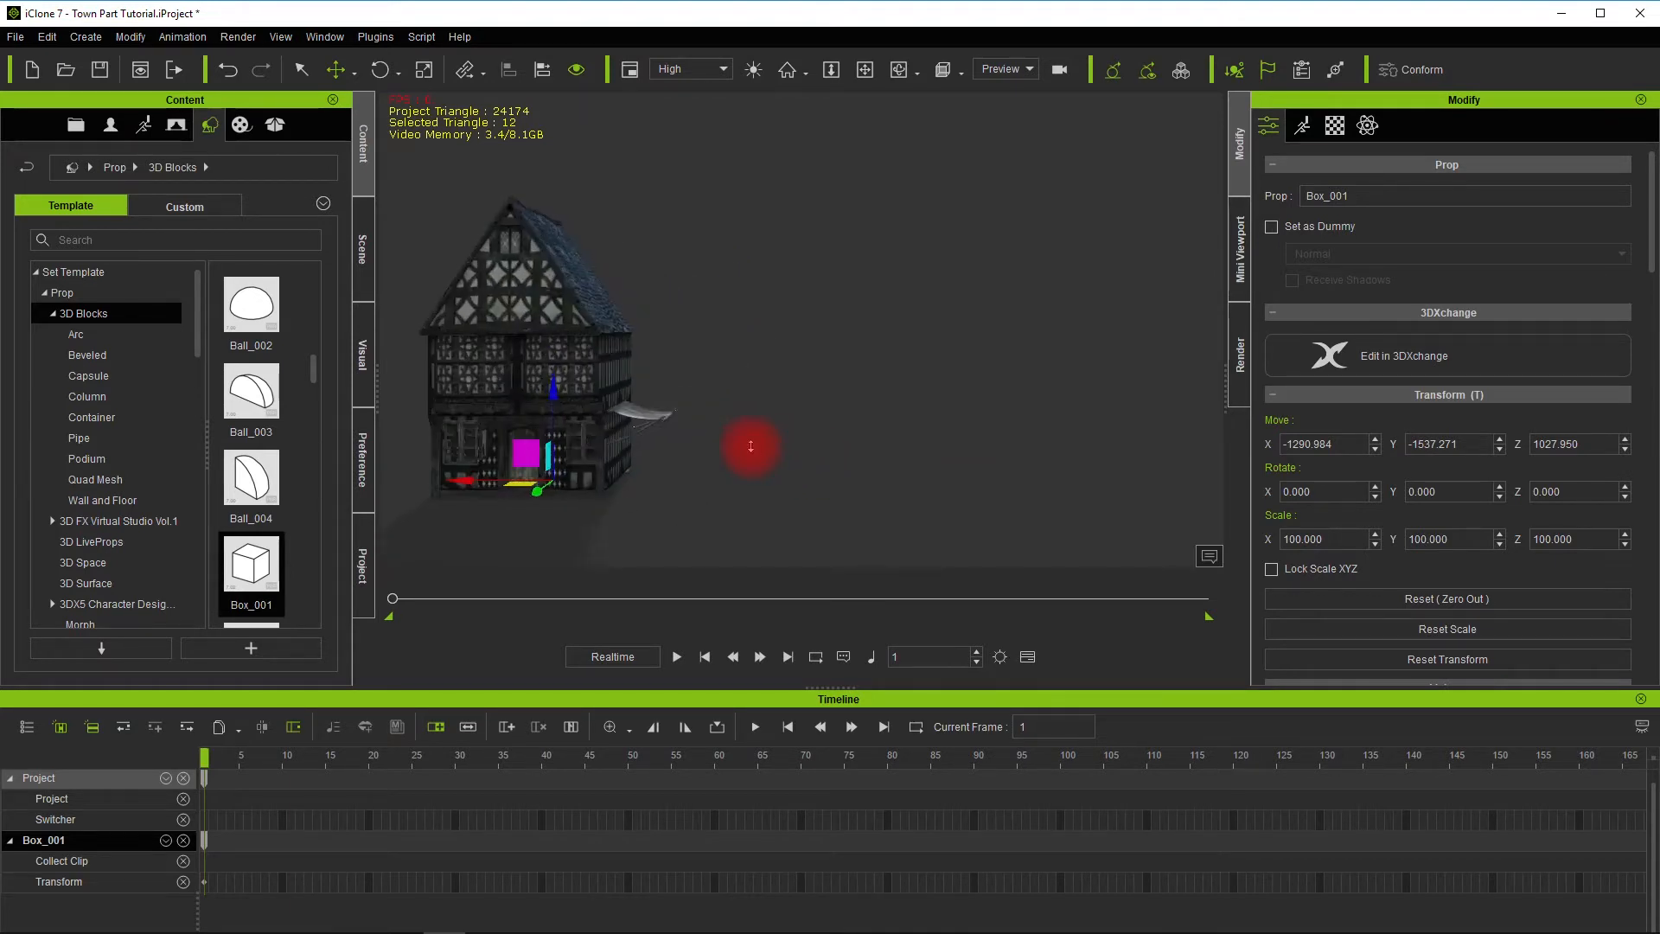
Bring the box closer to the house front and shift it sideways, to about X -1217 and Y -1409
right_click_drag(678, 546, 781, 424, "alt")
left_click_drag(768, 416, 757, 423)
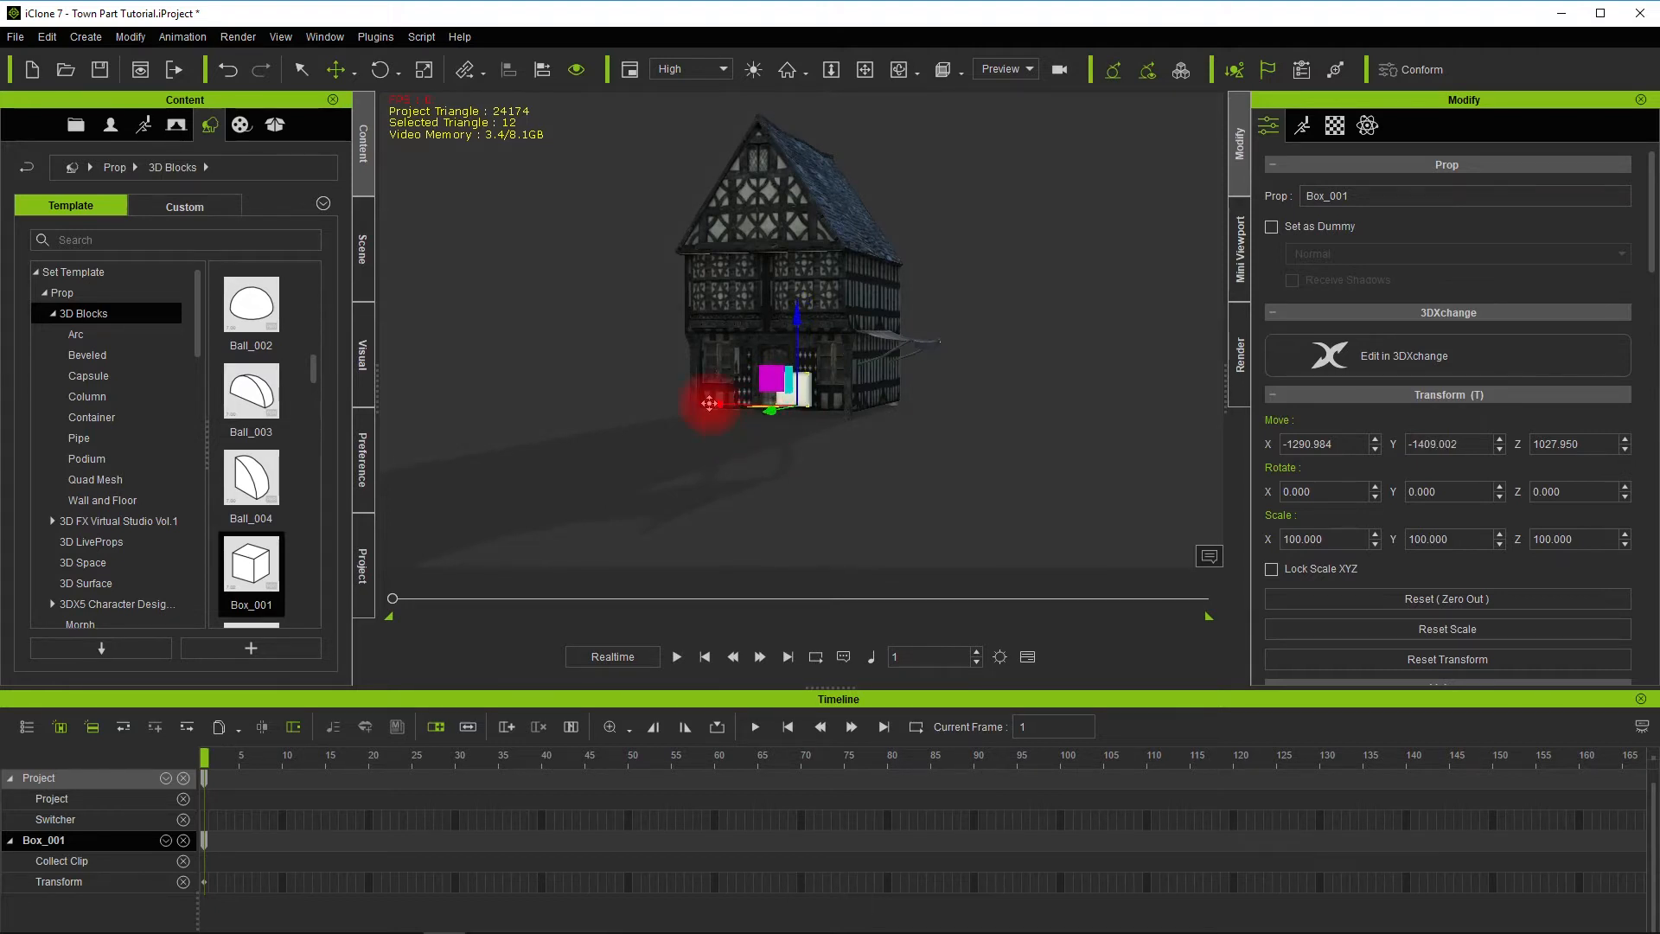
left_click_drag(709, 402, 686, 405)
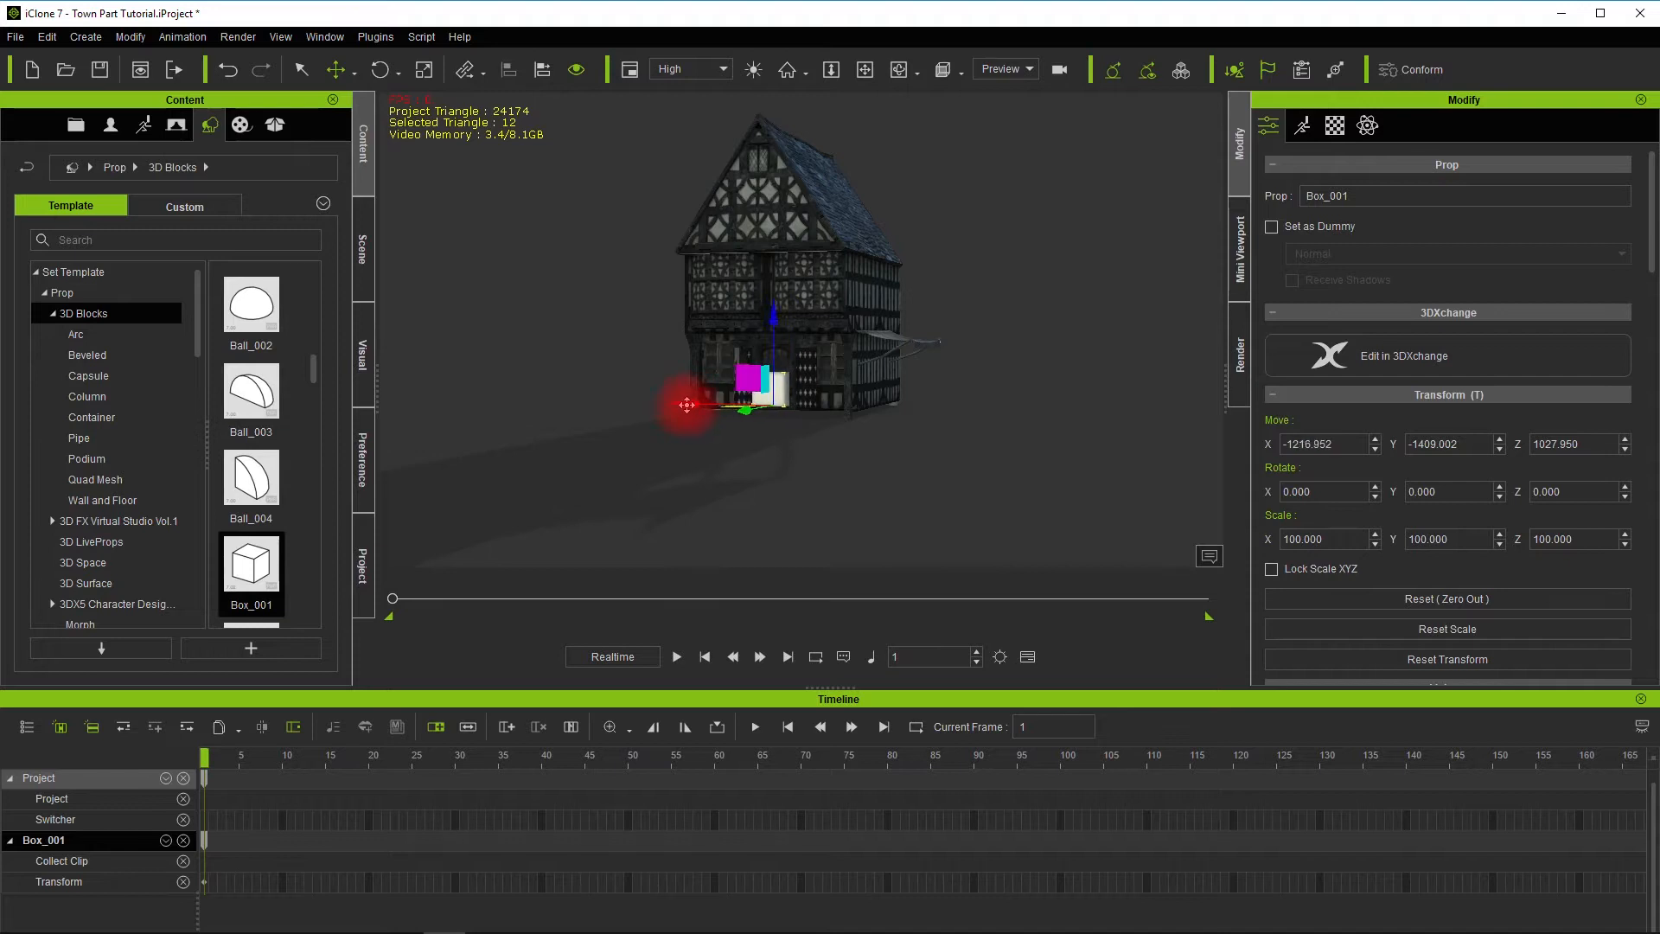
Rename the Box_001 prop in the scene list as "House 1 Dummy Prop"
left_click_drag(672, 479, 809, 514, "alt")
scroll(806, 542, "up", 3)
left_click(363, 251)
left_click(216, 629)
double_click(168, 620)
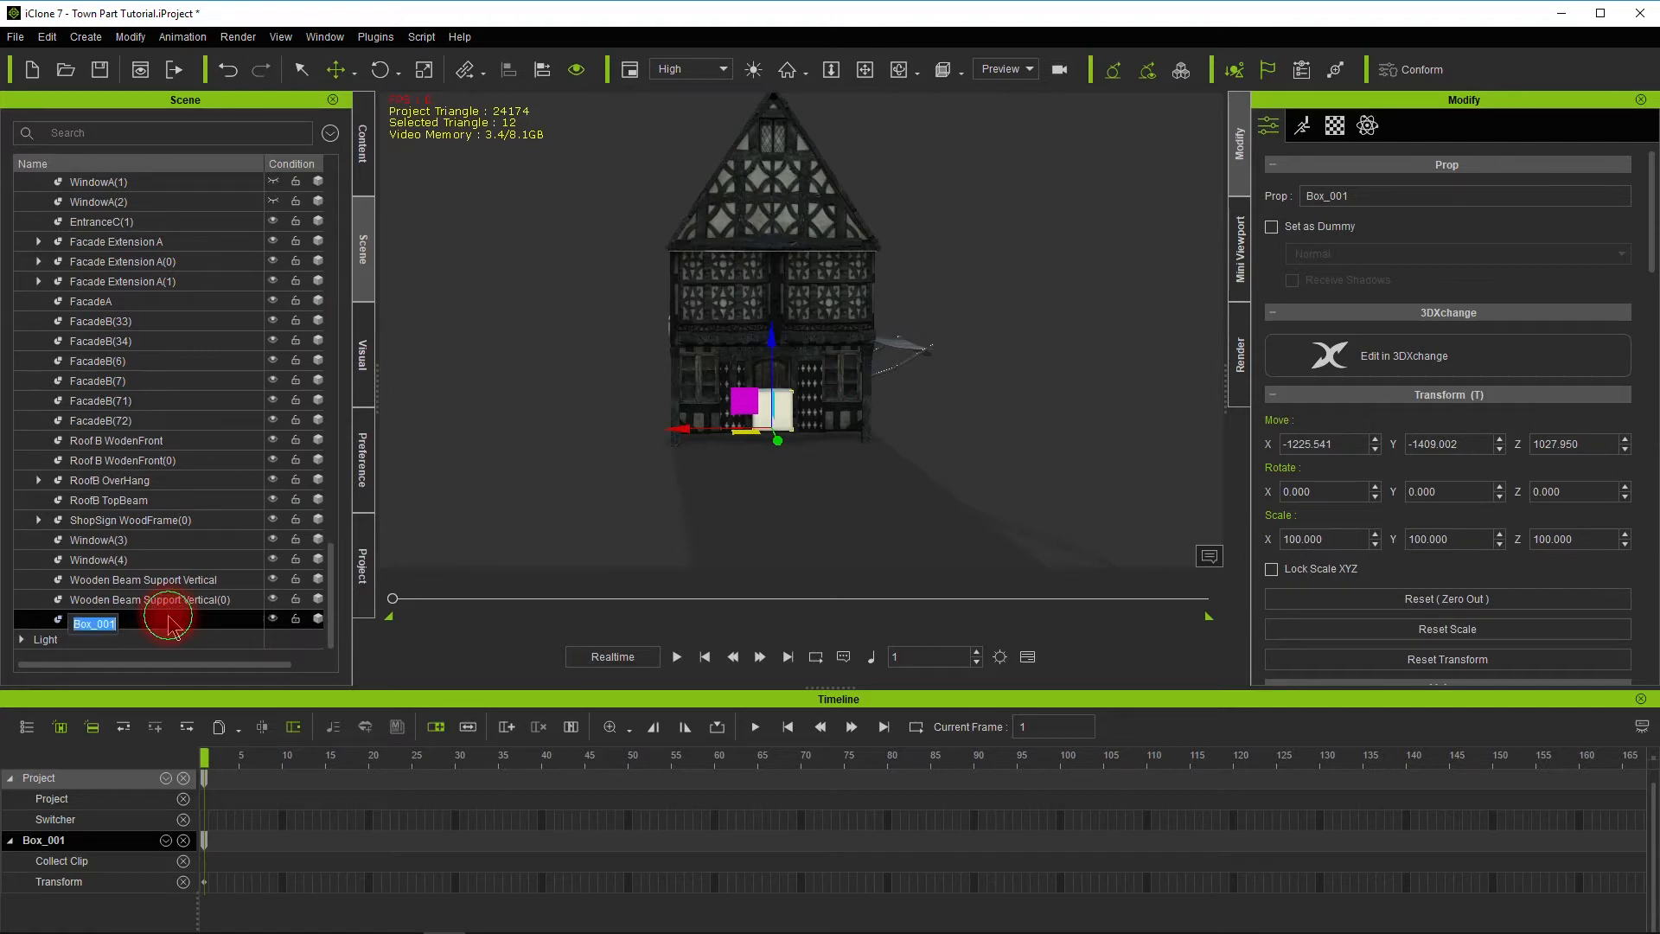
type("Hous")
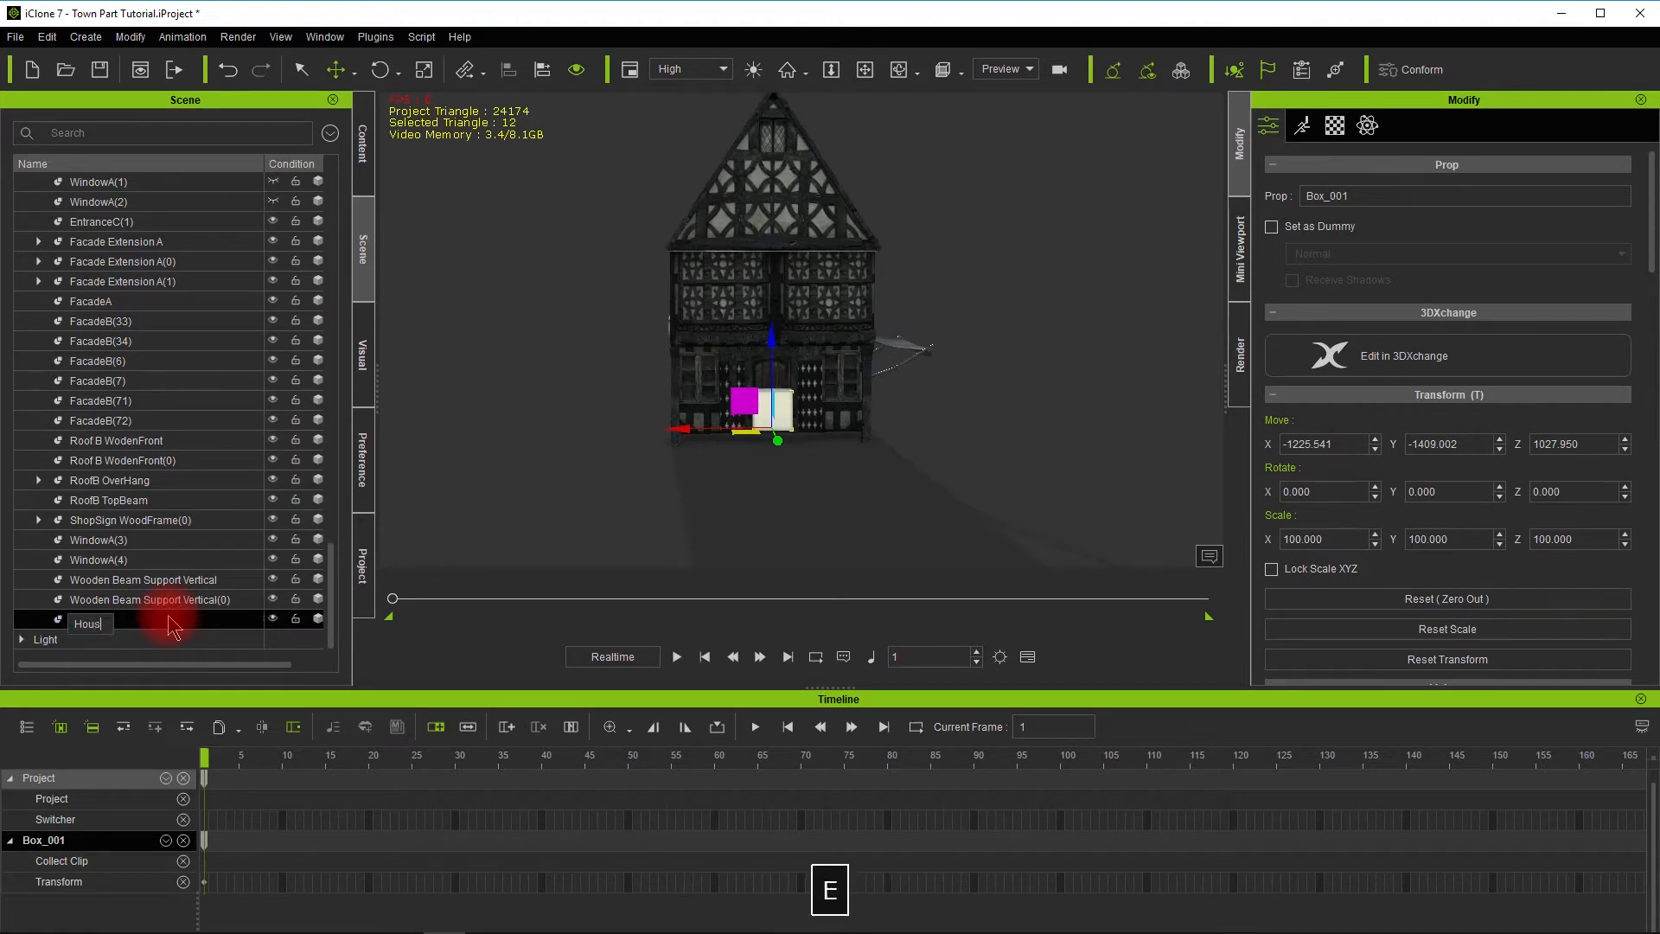
type("e 1 Dum")
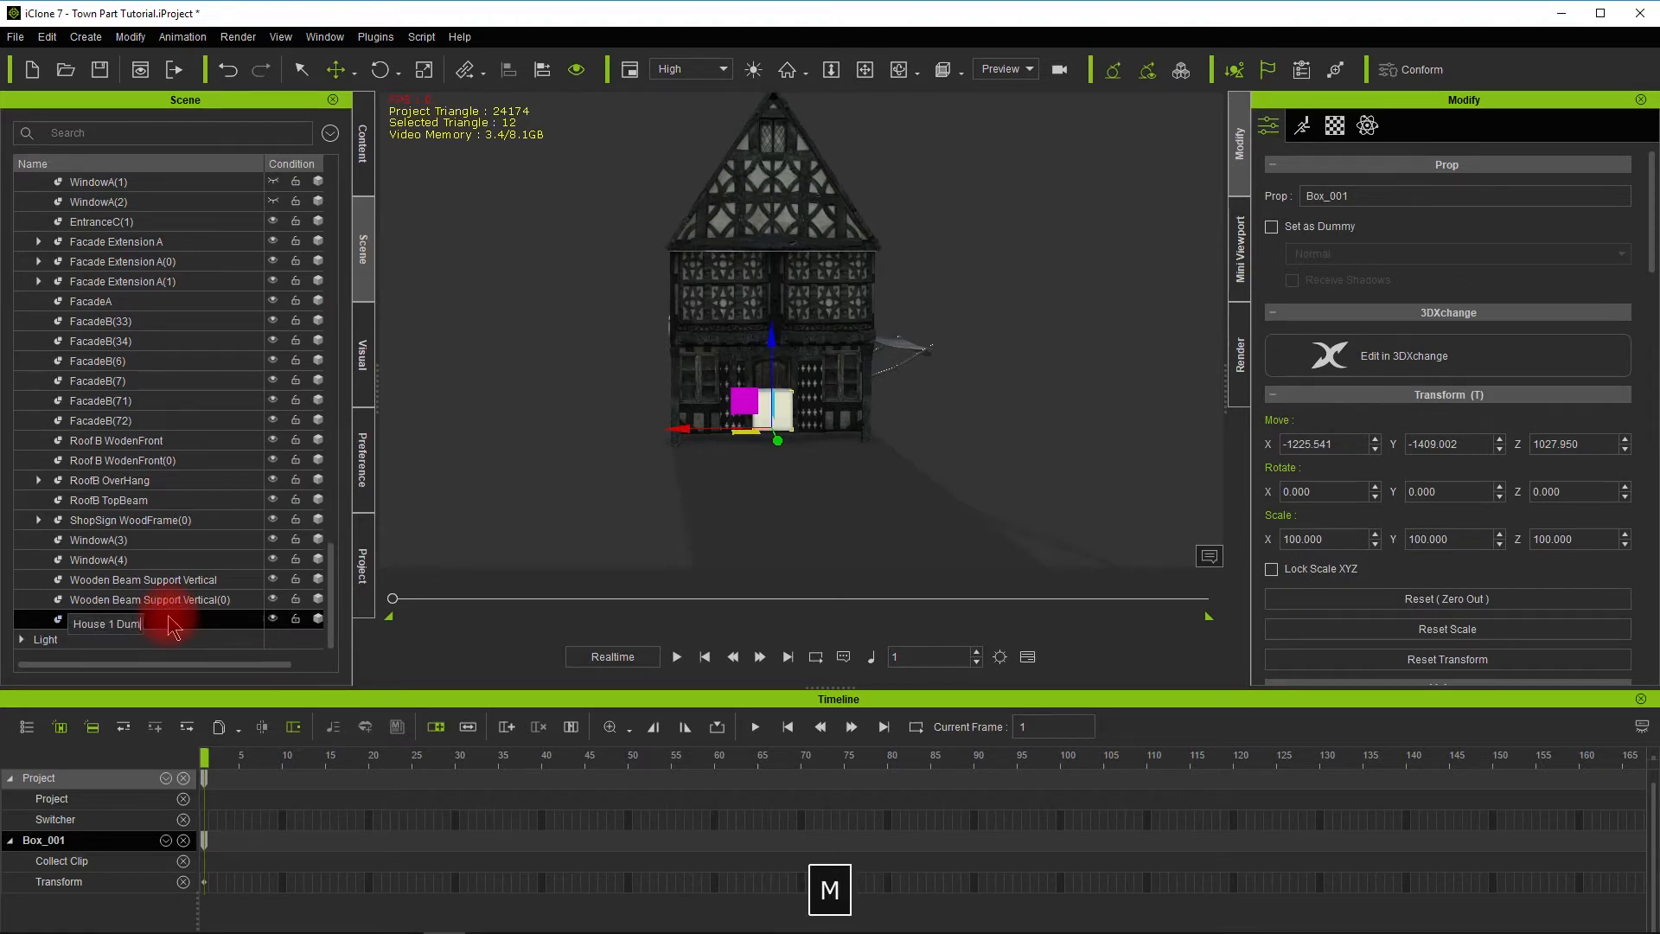
type("m")
type("y Pro")
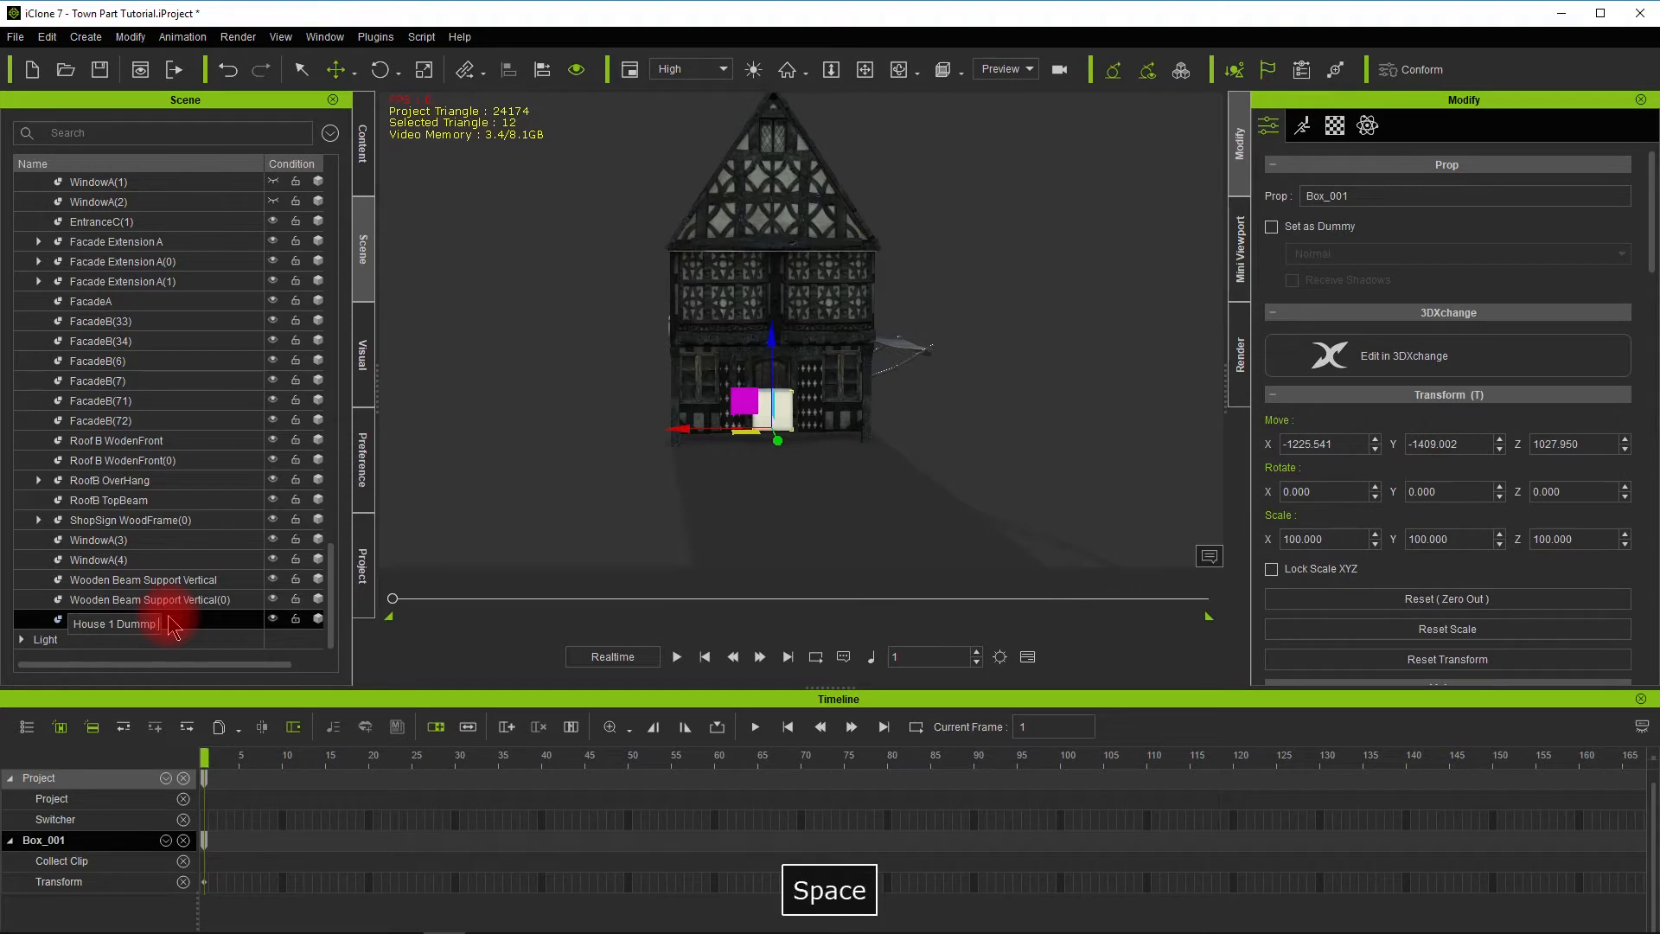
type("p")
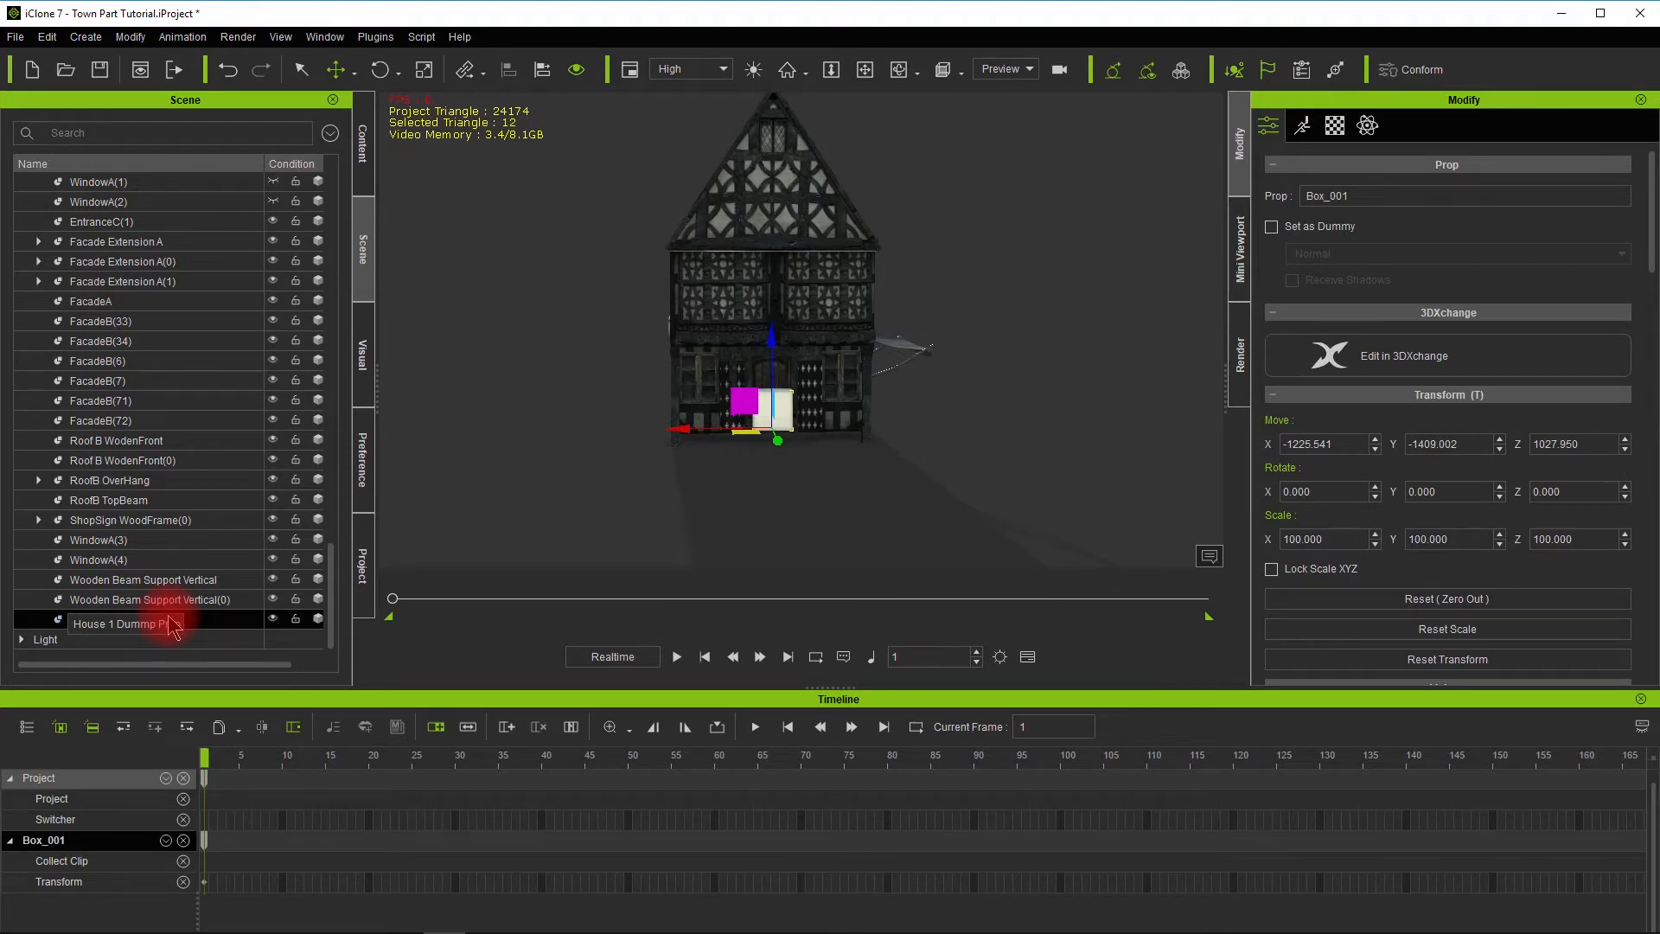
key("Left")
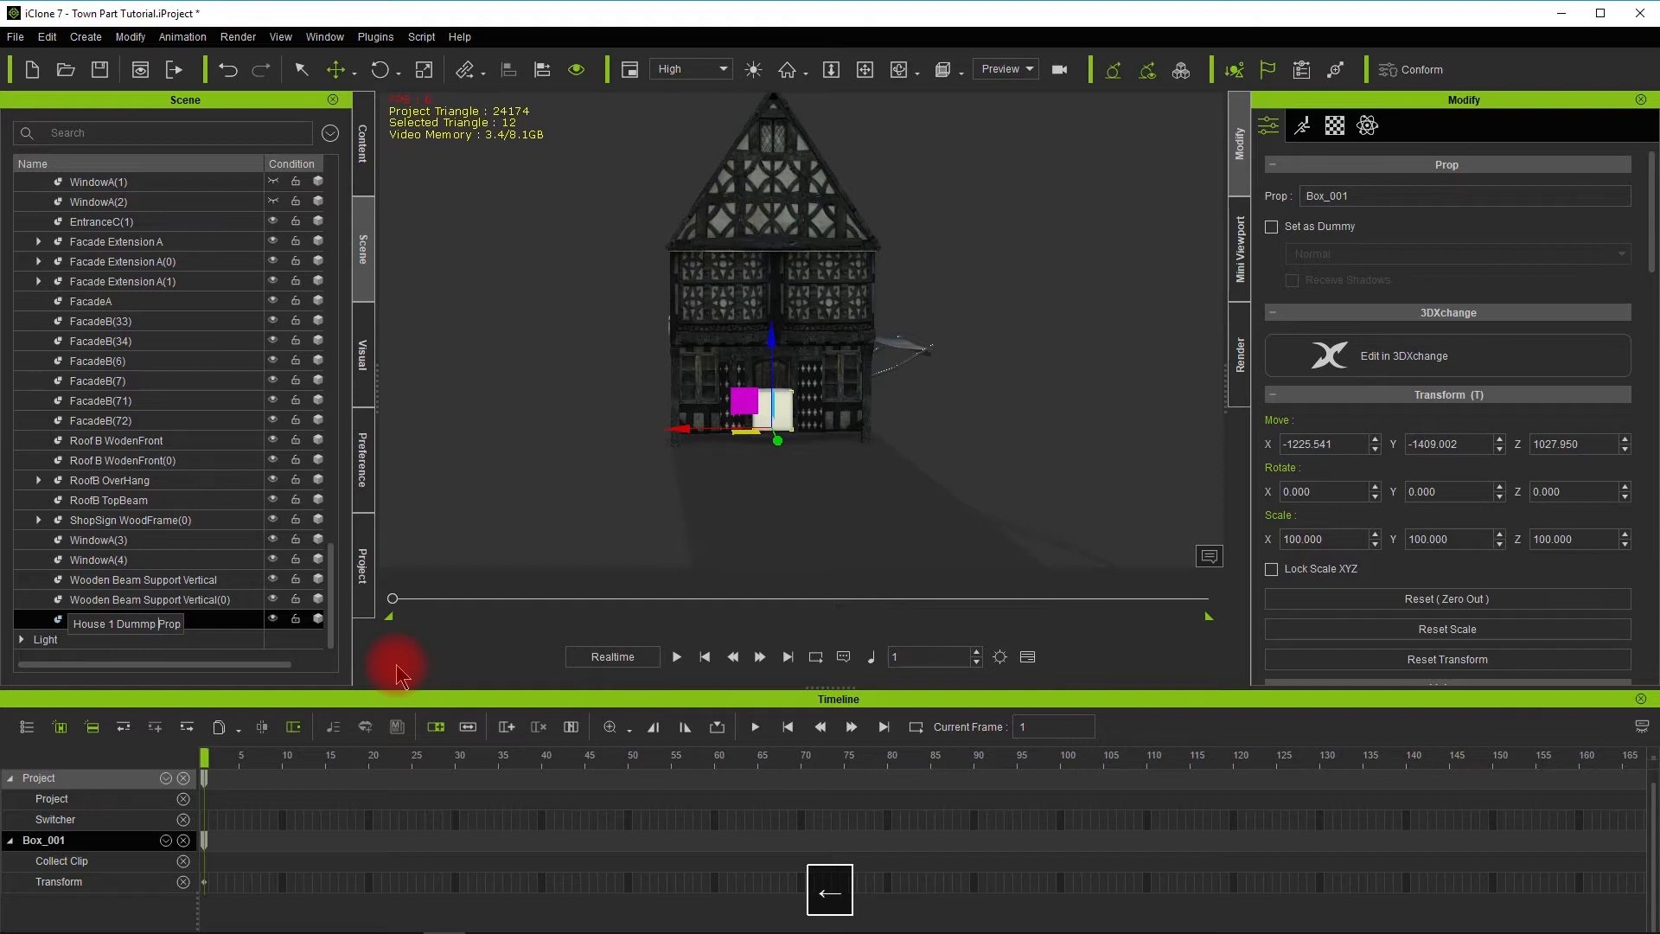
key("BackSpace")
type("y")
key("Return")
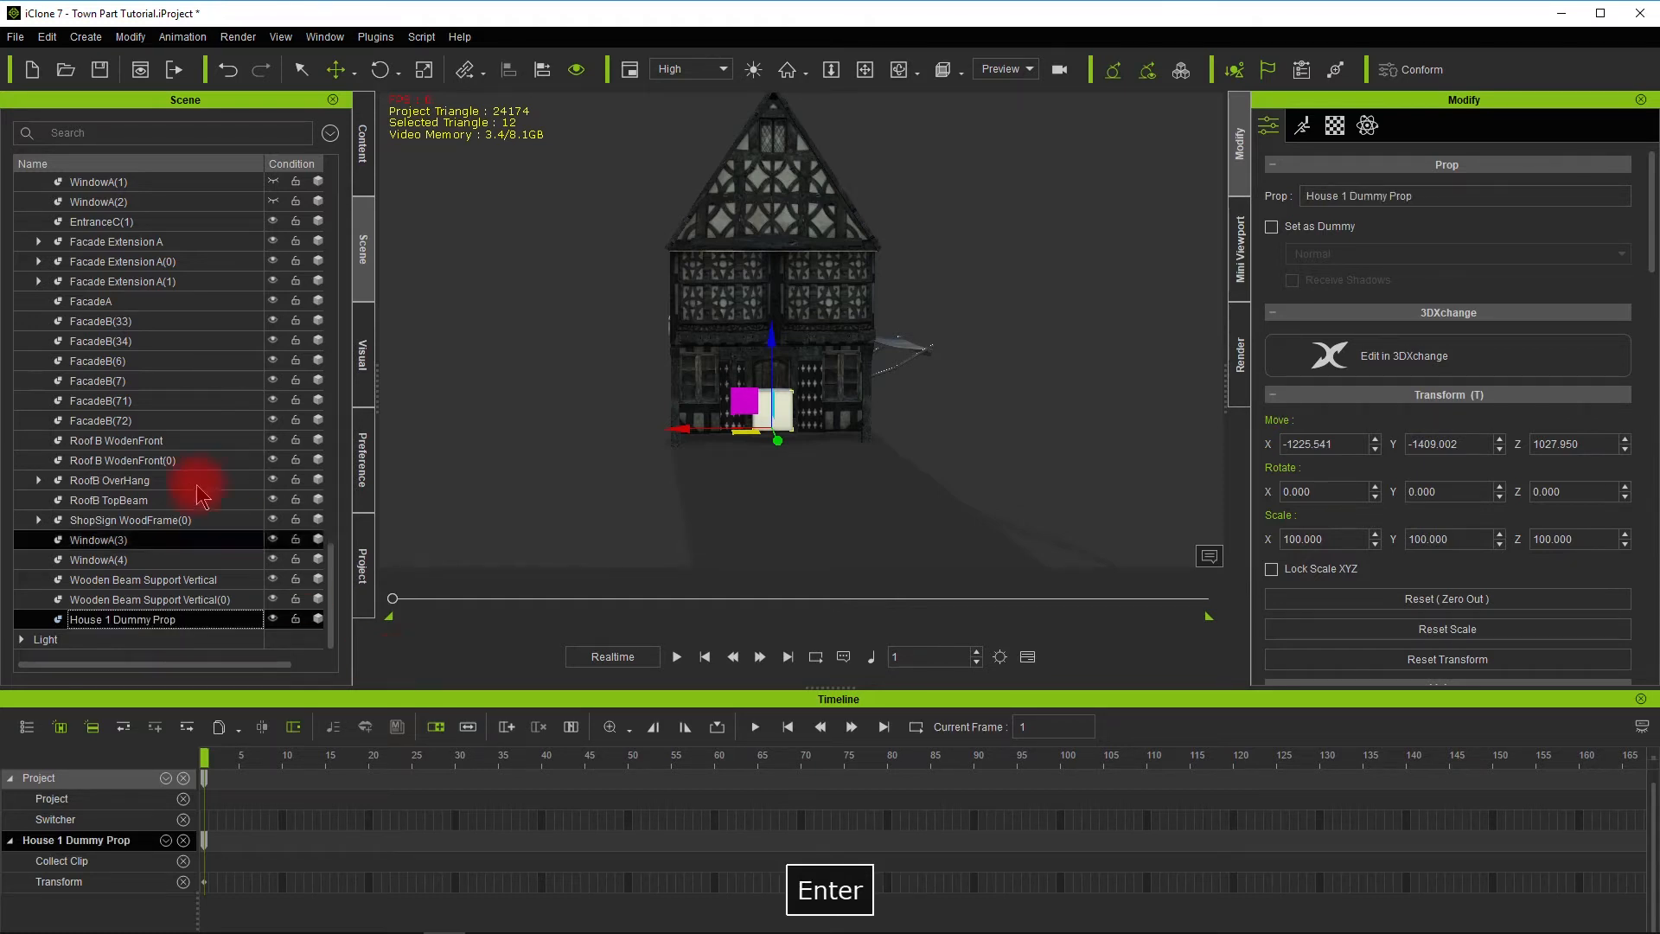
Select the House G1-1 prop in the scene list and toggle its visibility to identify which part of the house it is
left_click(109, 499)
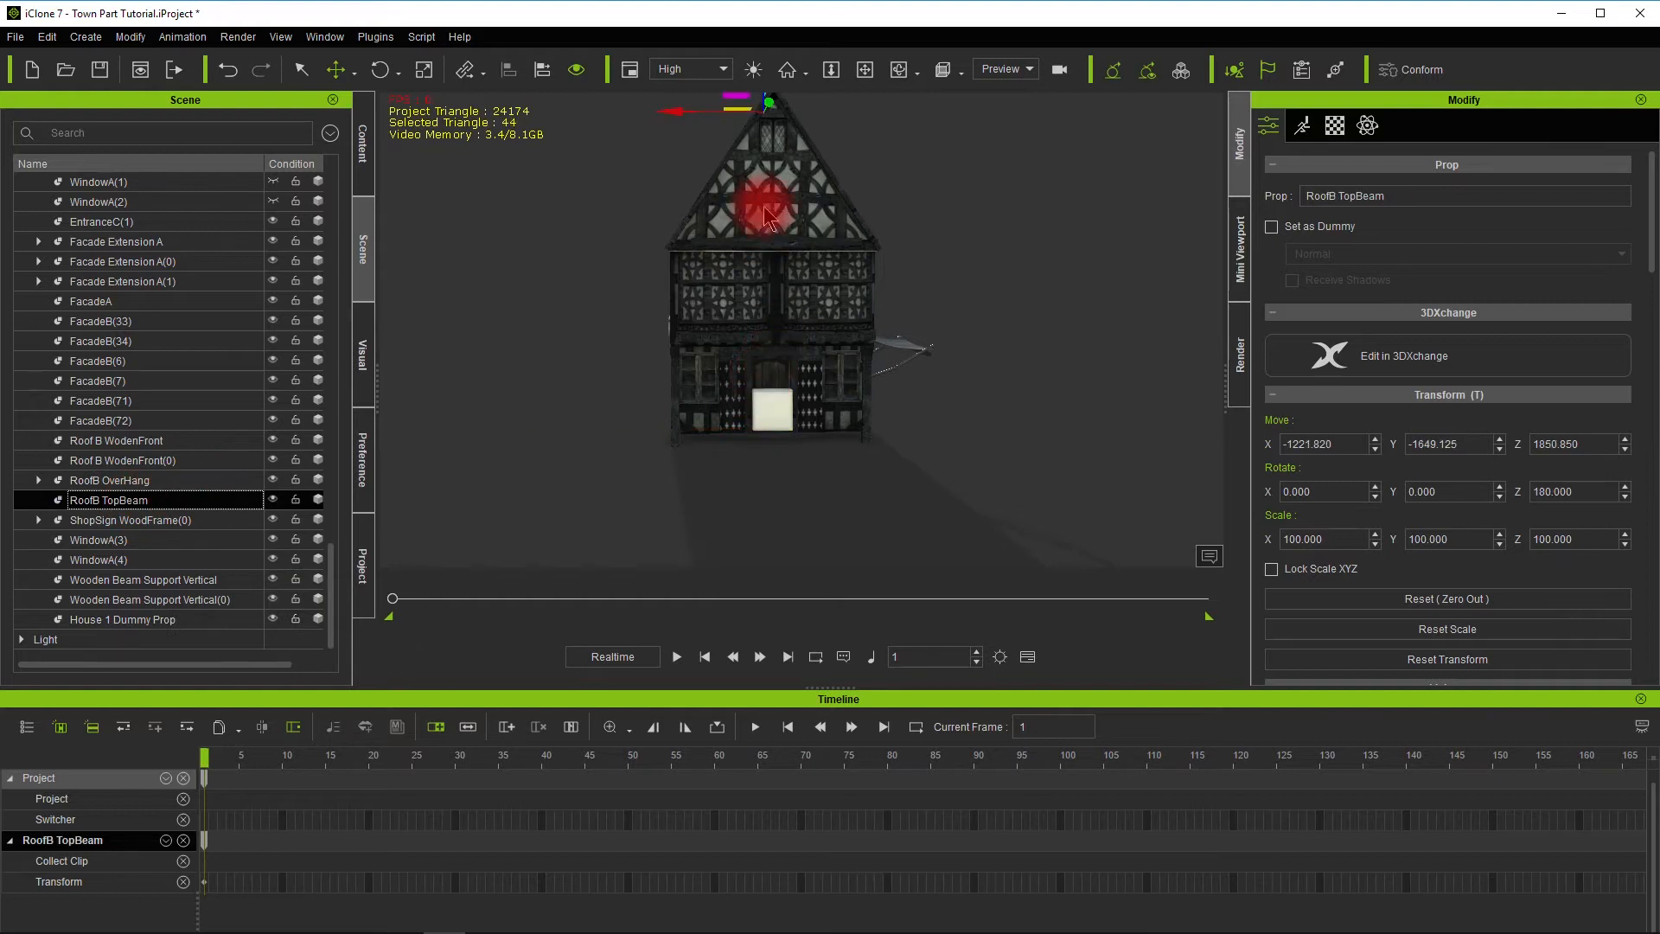
scroll(164, 268, "up", 10)
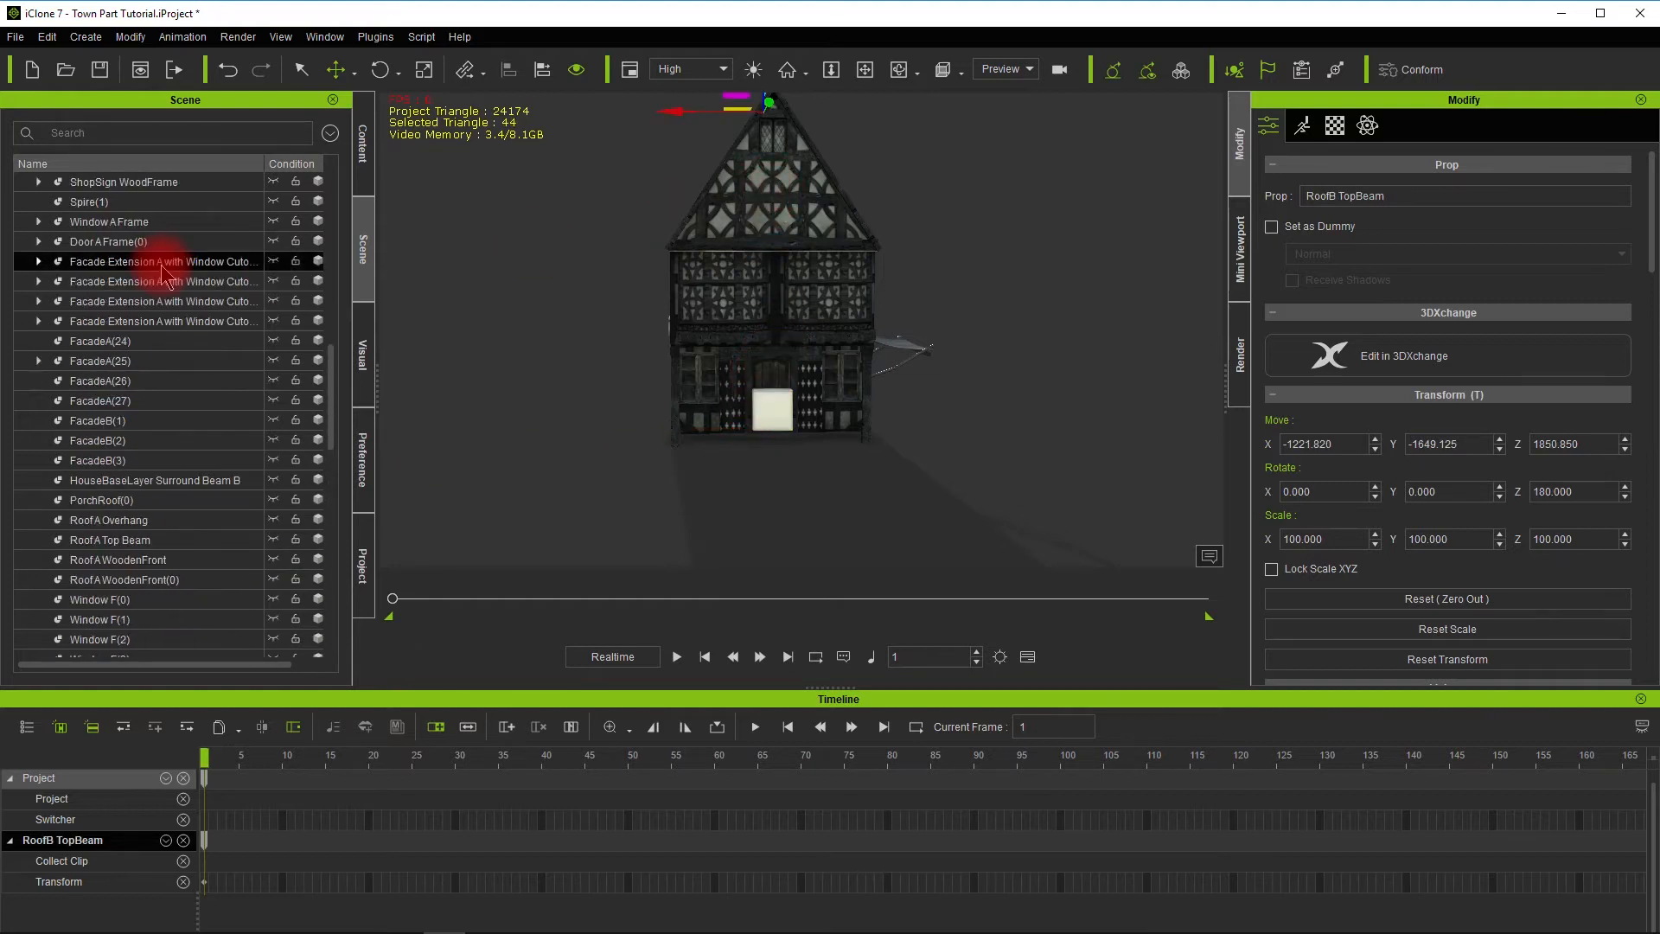
scroll(160, 272, "up", 6)
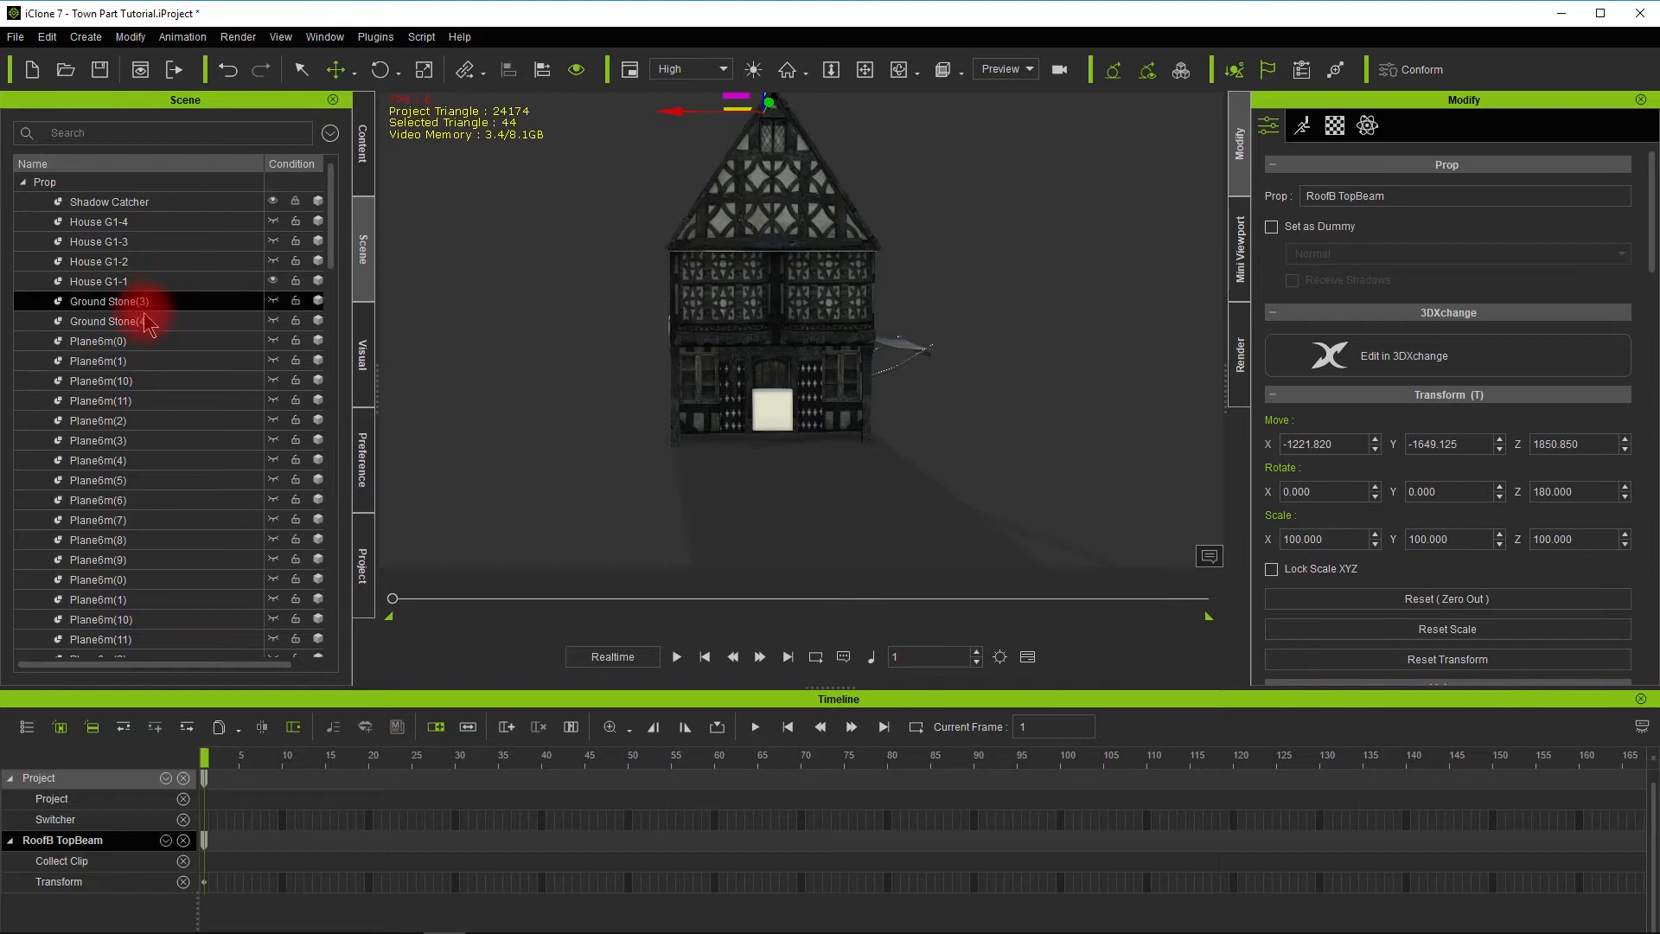
left_click(132, 283)
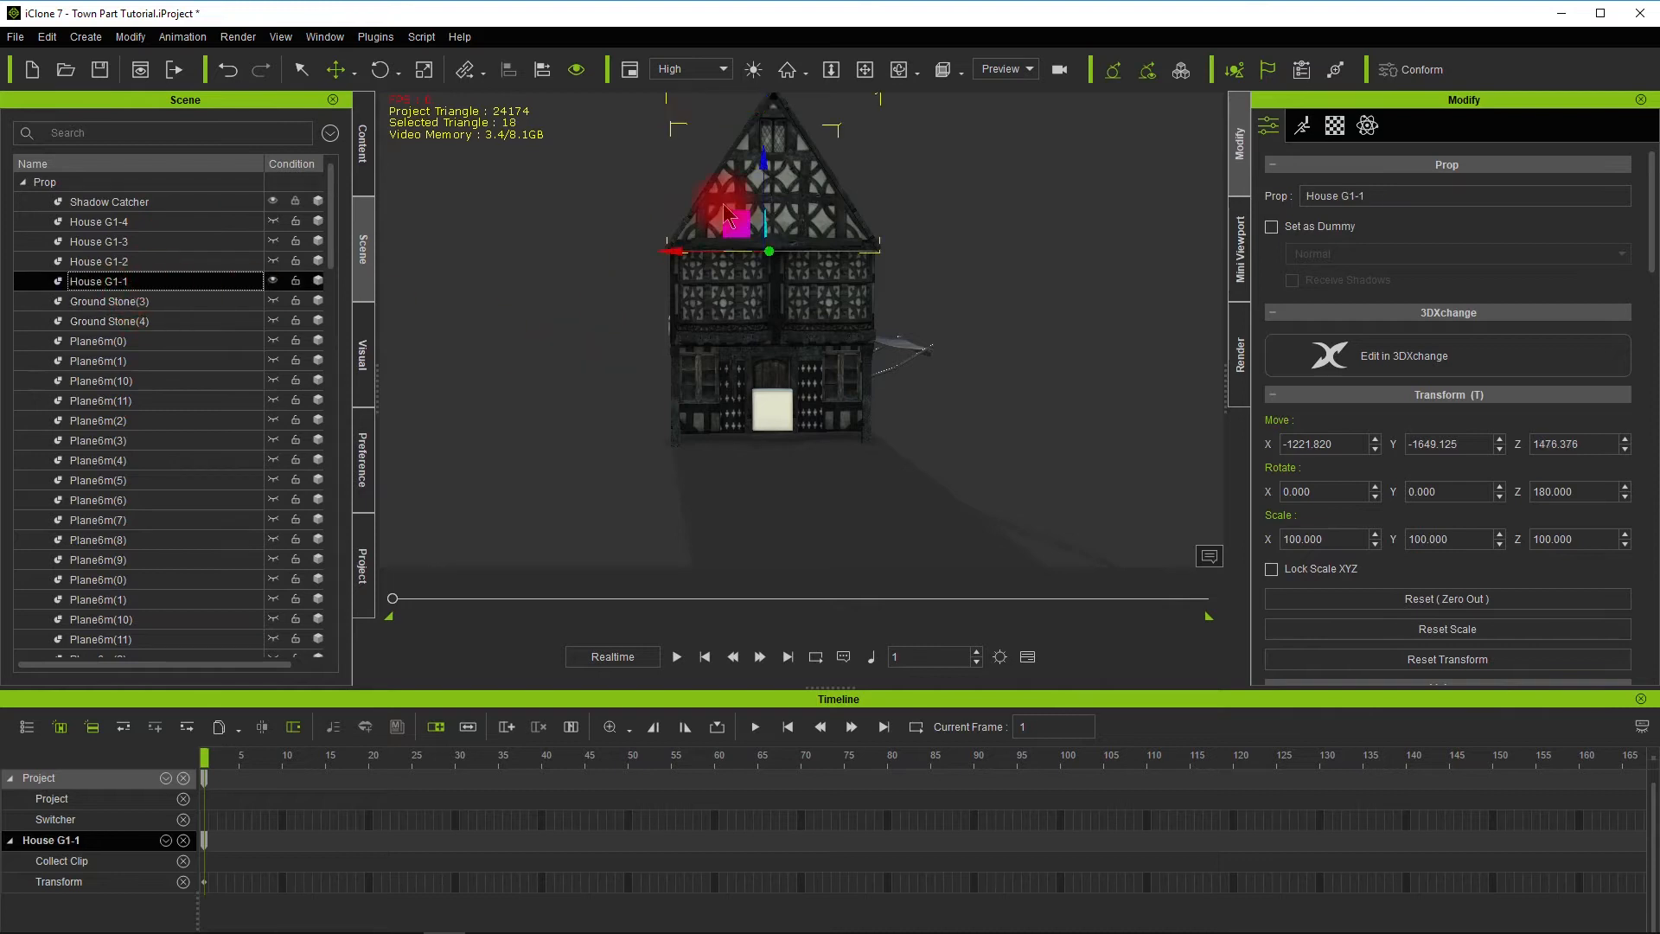
left_click(271, 282)
left_click(273, 284)
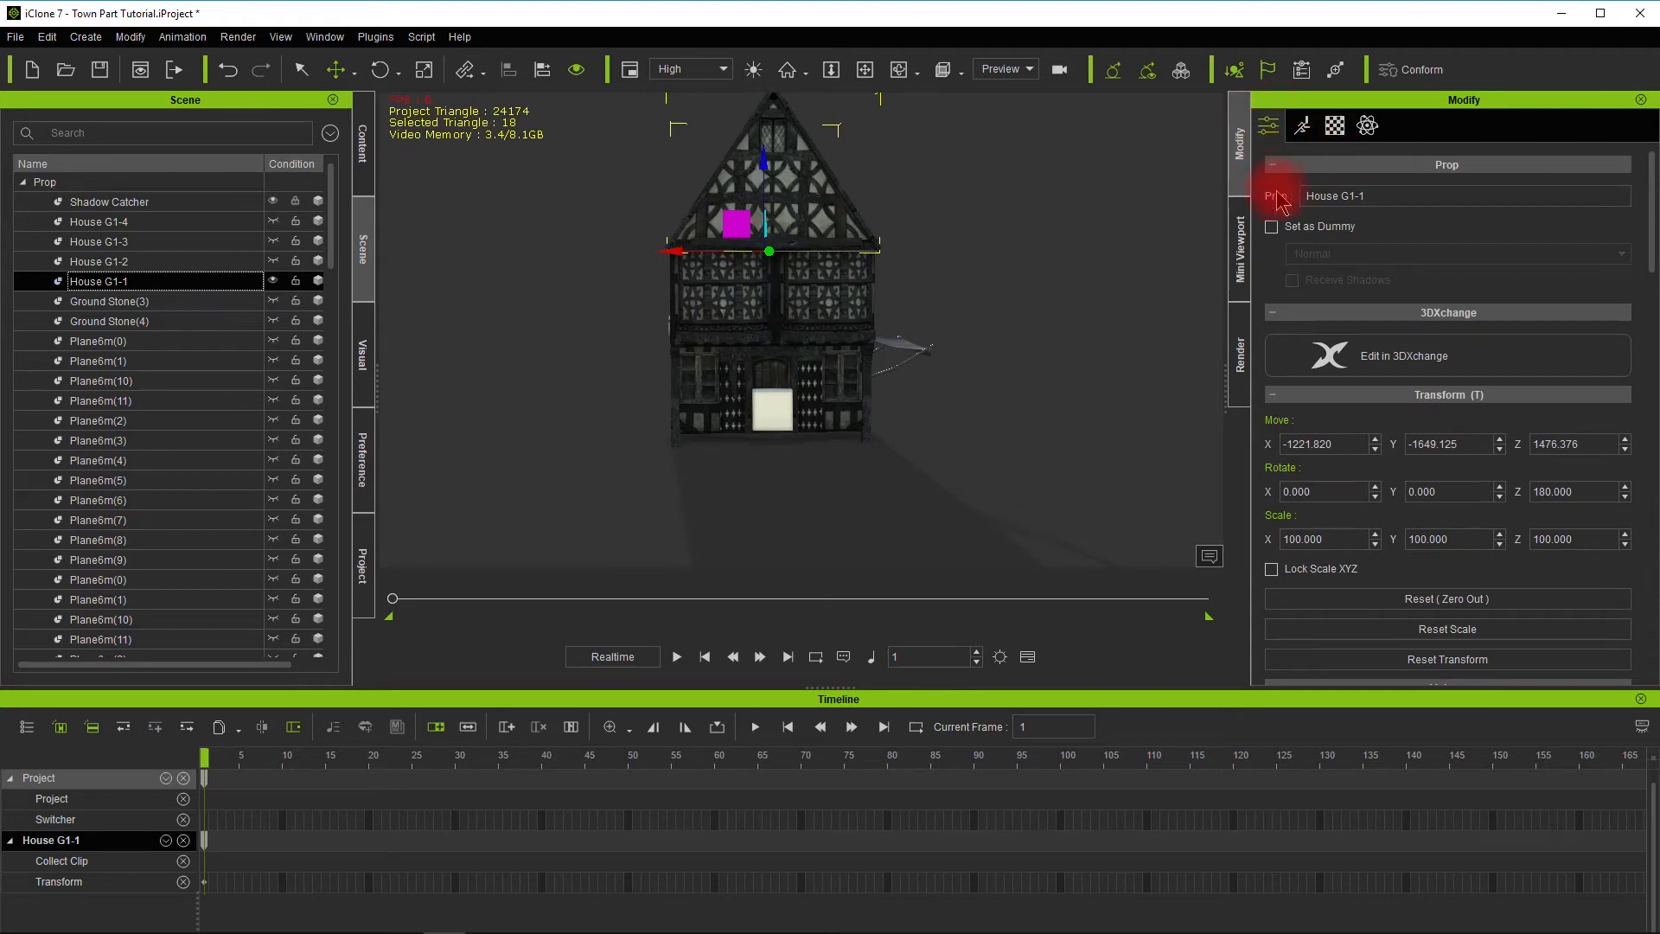
Attach House G1-1 to the House 1 Dummy Prop box as its parent
scroll(1278, 194, "down", 5)
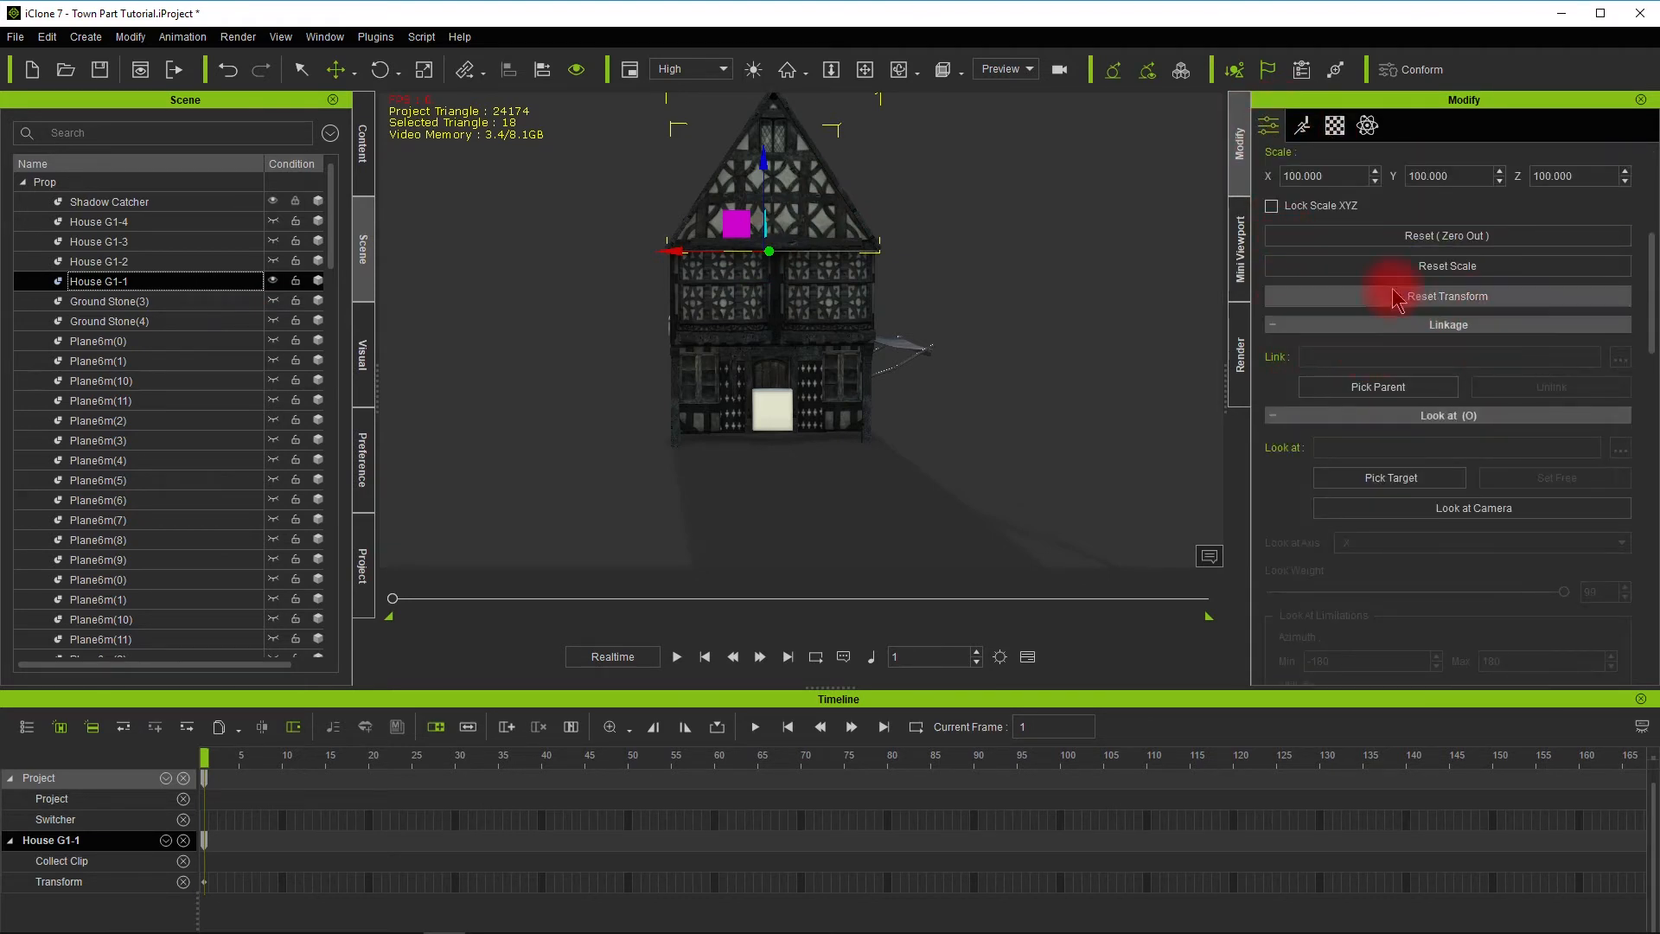
scroll(1338, 381, "down", 3)
scroll(1335, 381, "down", 6)
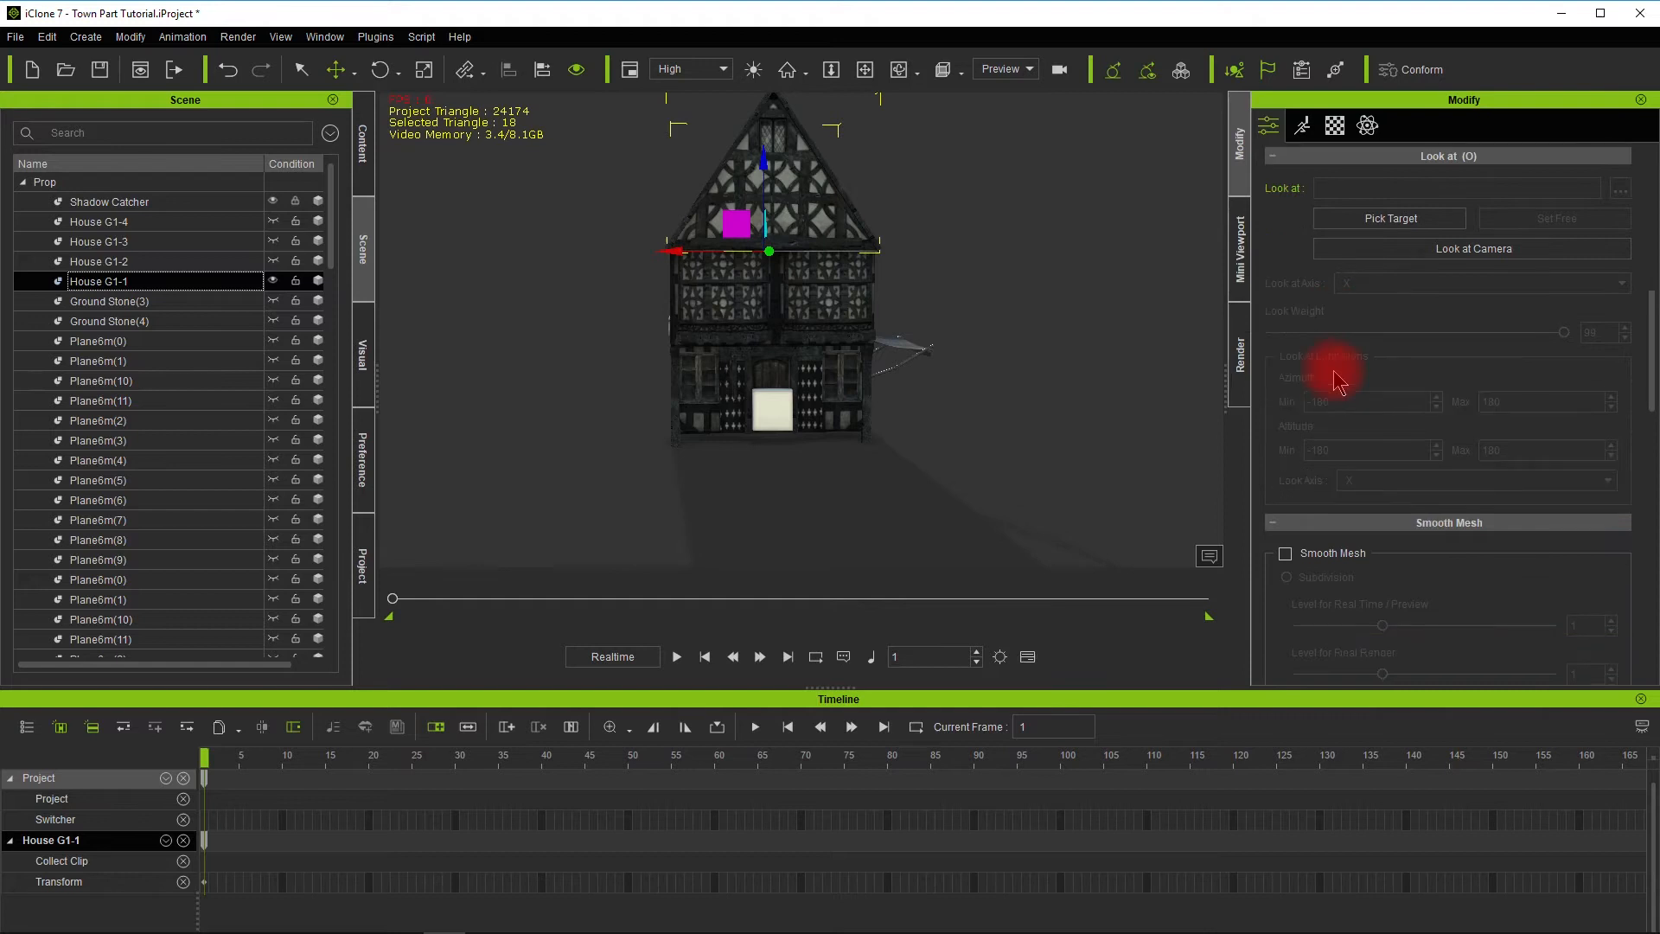
scroll(1336, 380, "down", 4)
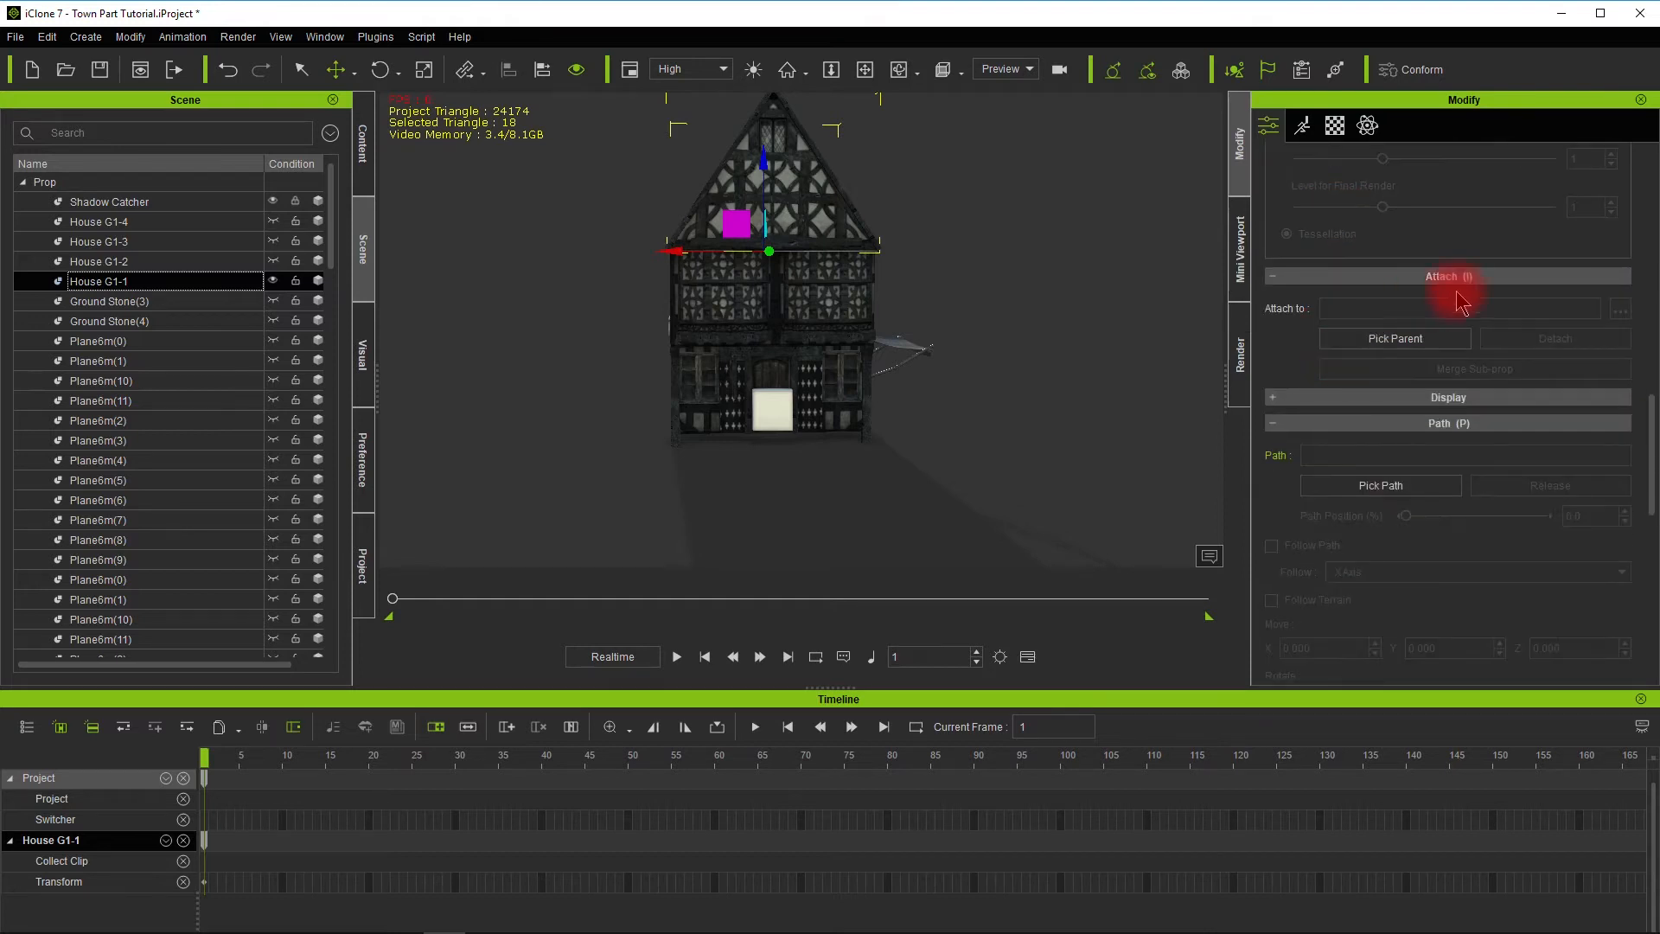
left_click(1400, 342)
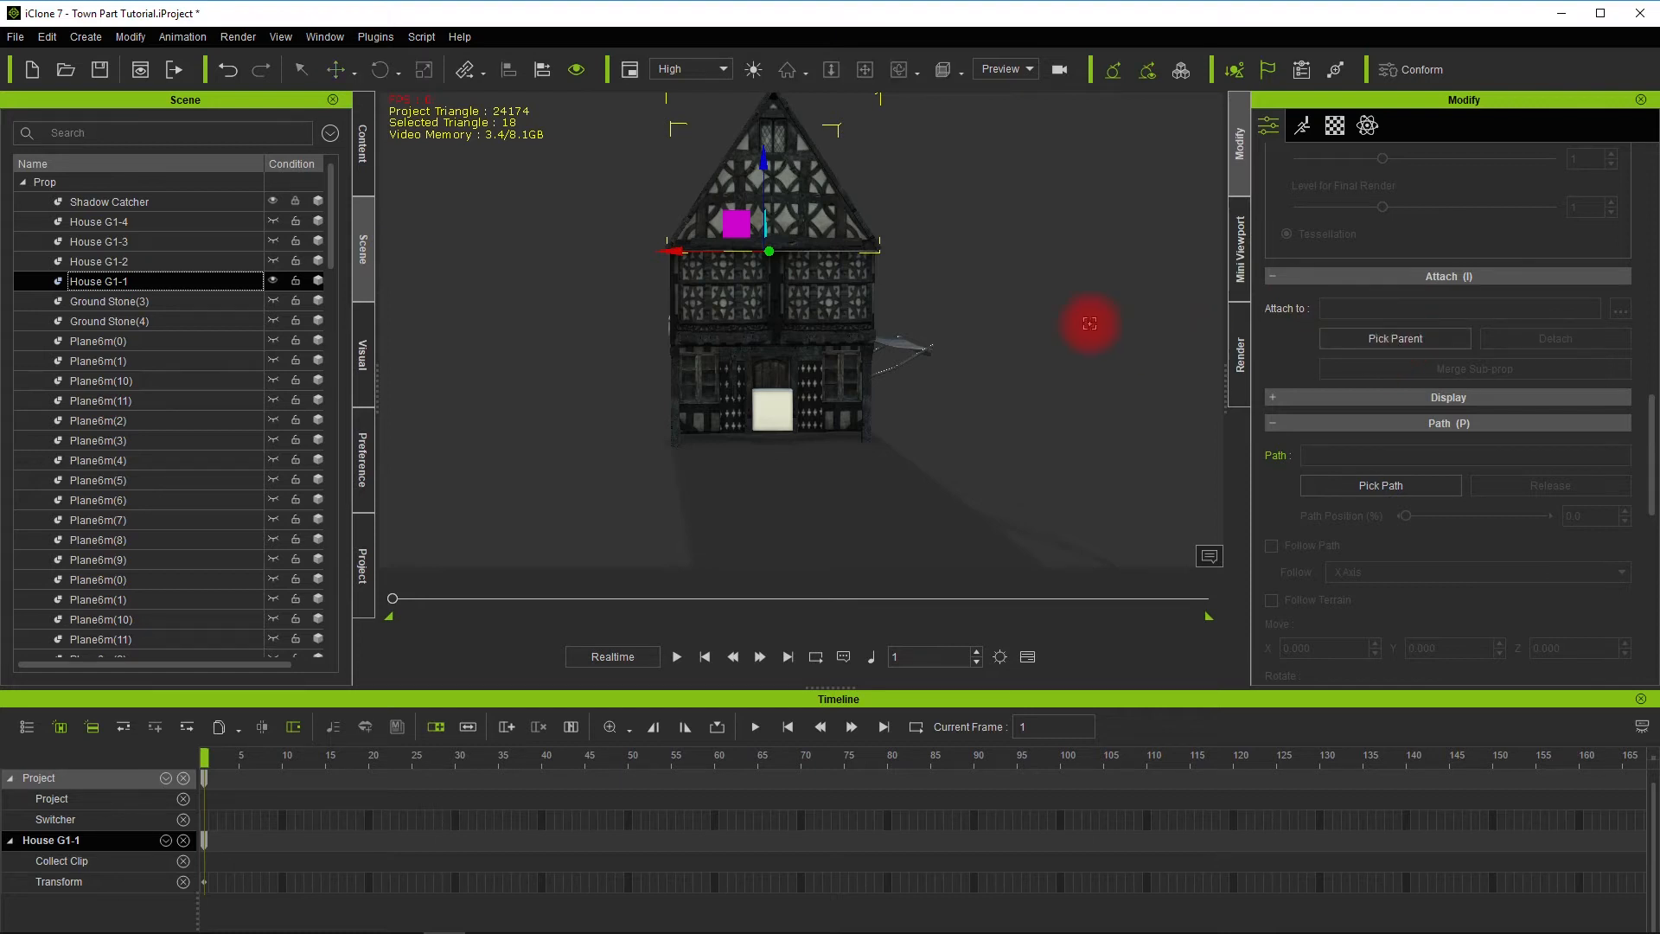
left_click(773, 421)
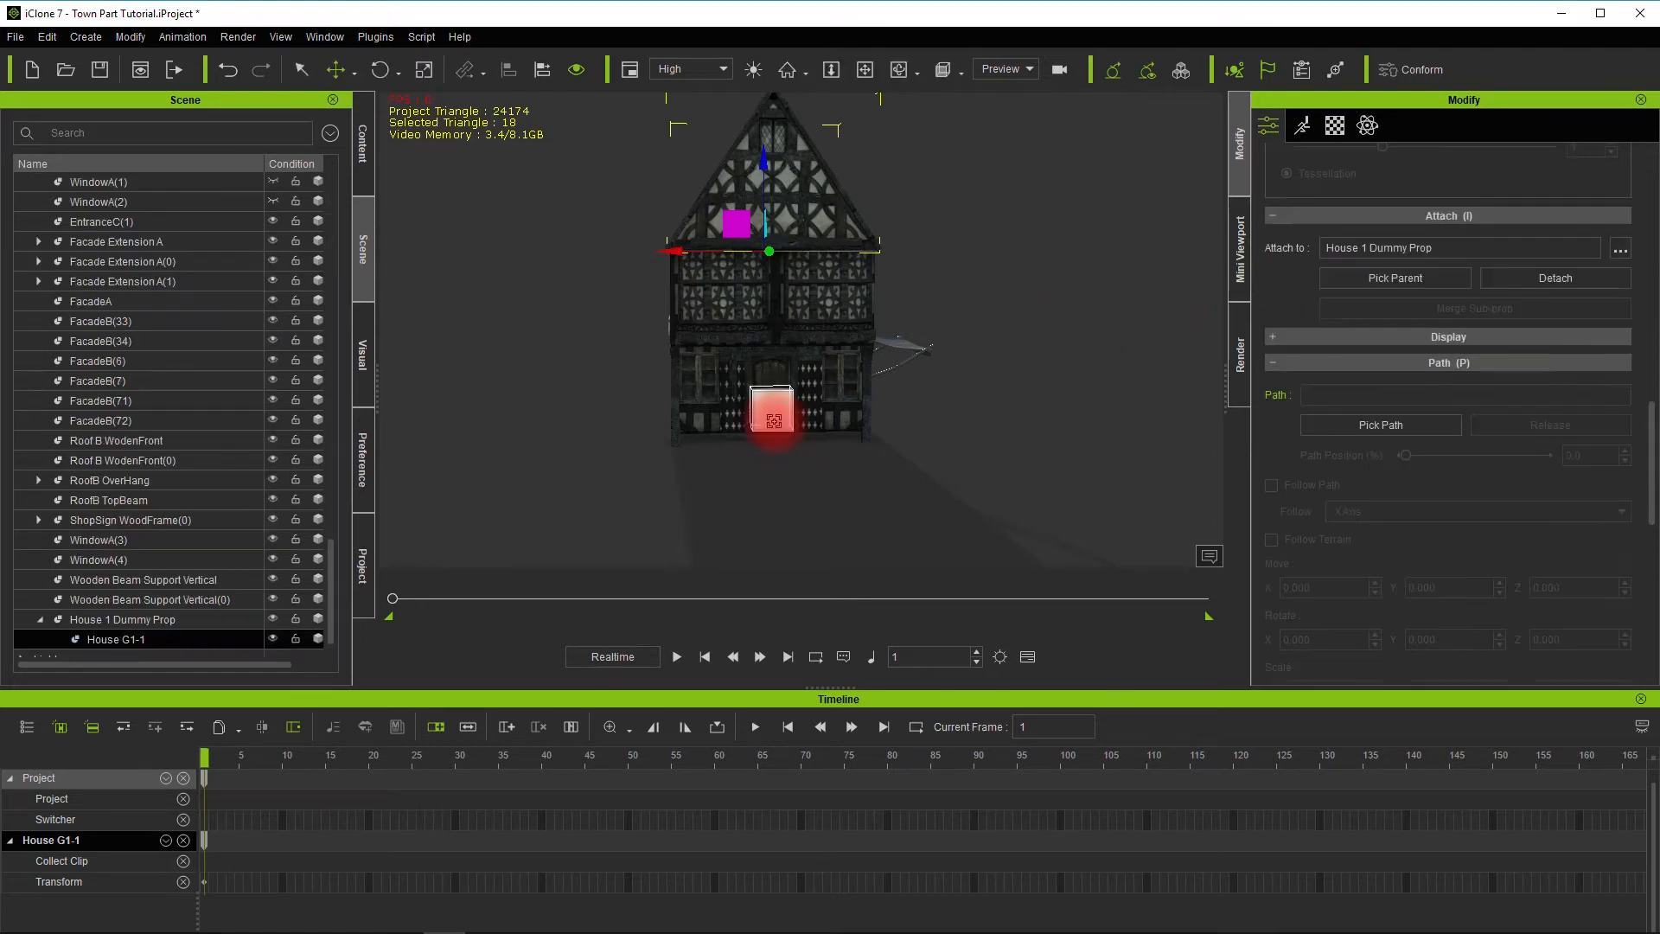
Test the attachment by moving the House 1 Dummy Prop along its Y axis, and undo the move
left_click_drag(1078, 422, 729, 467, "alt")
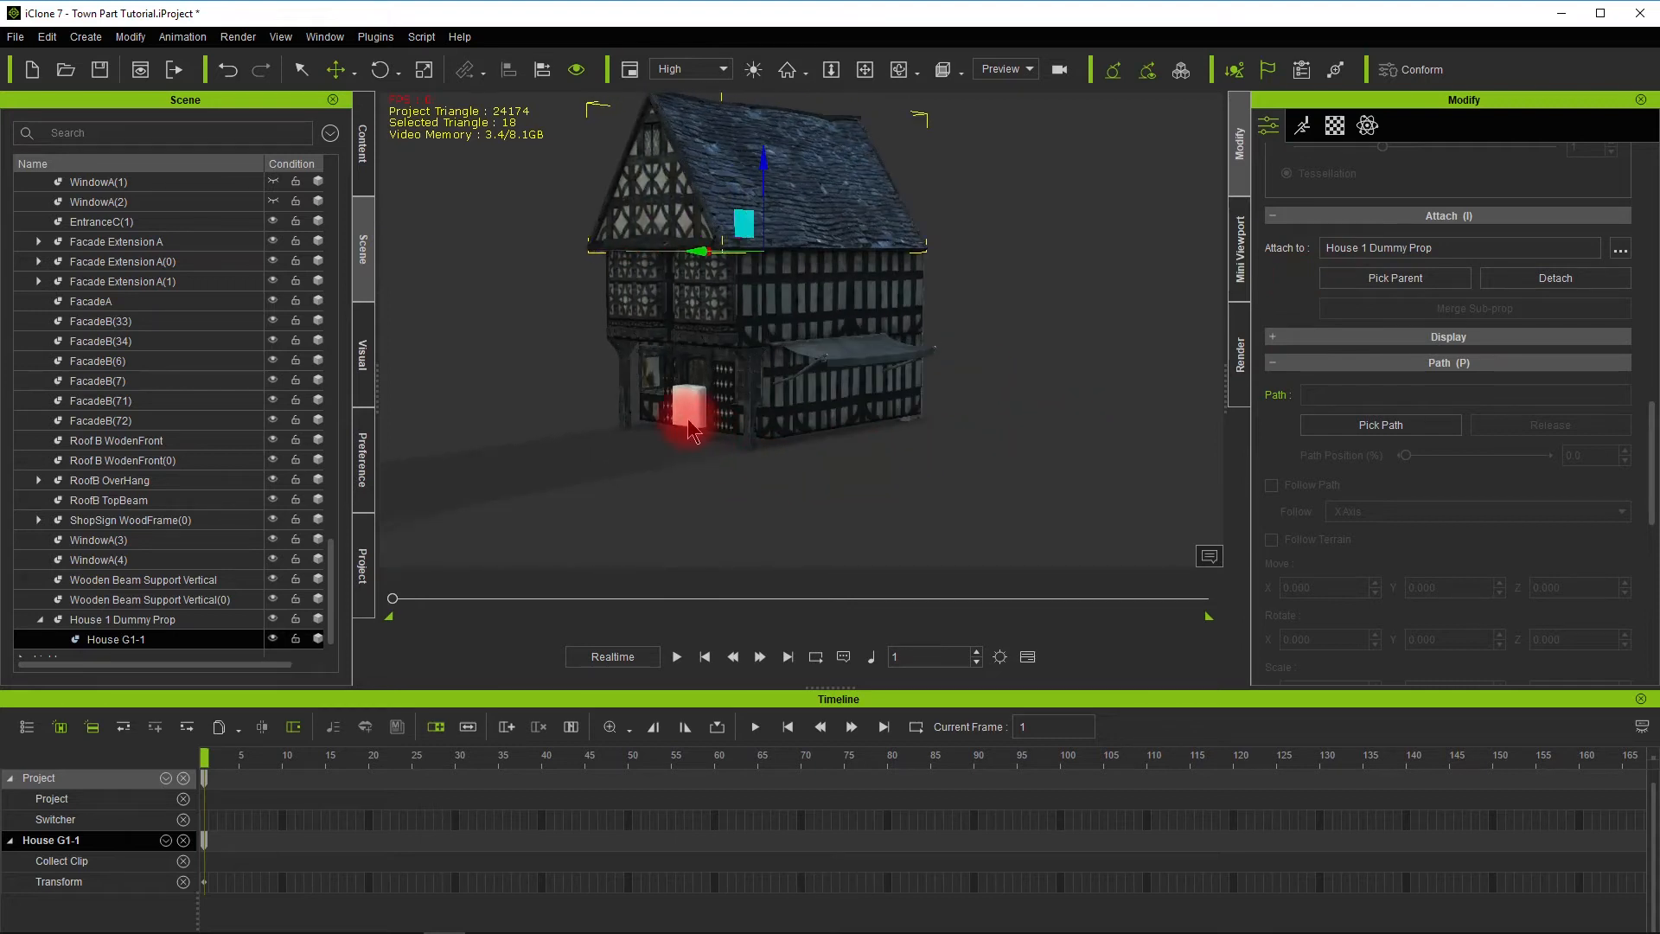
left_click(625, 460)
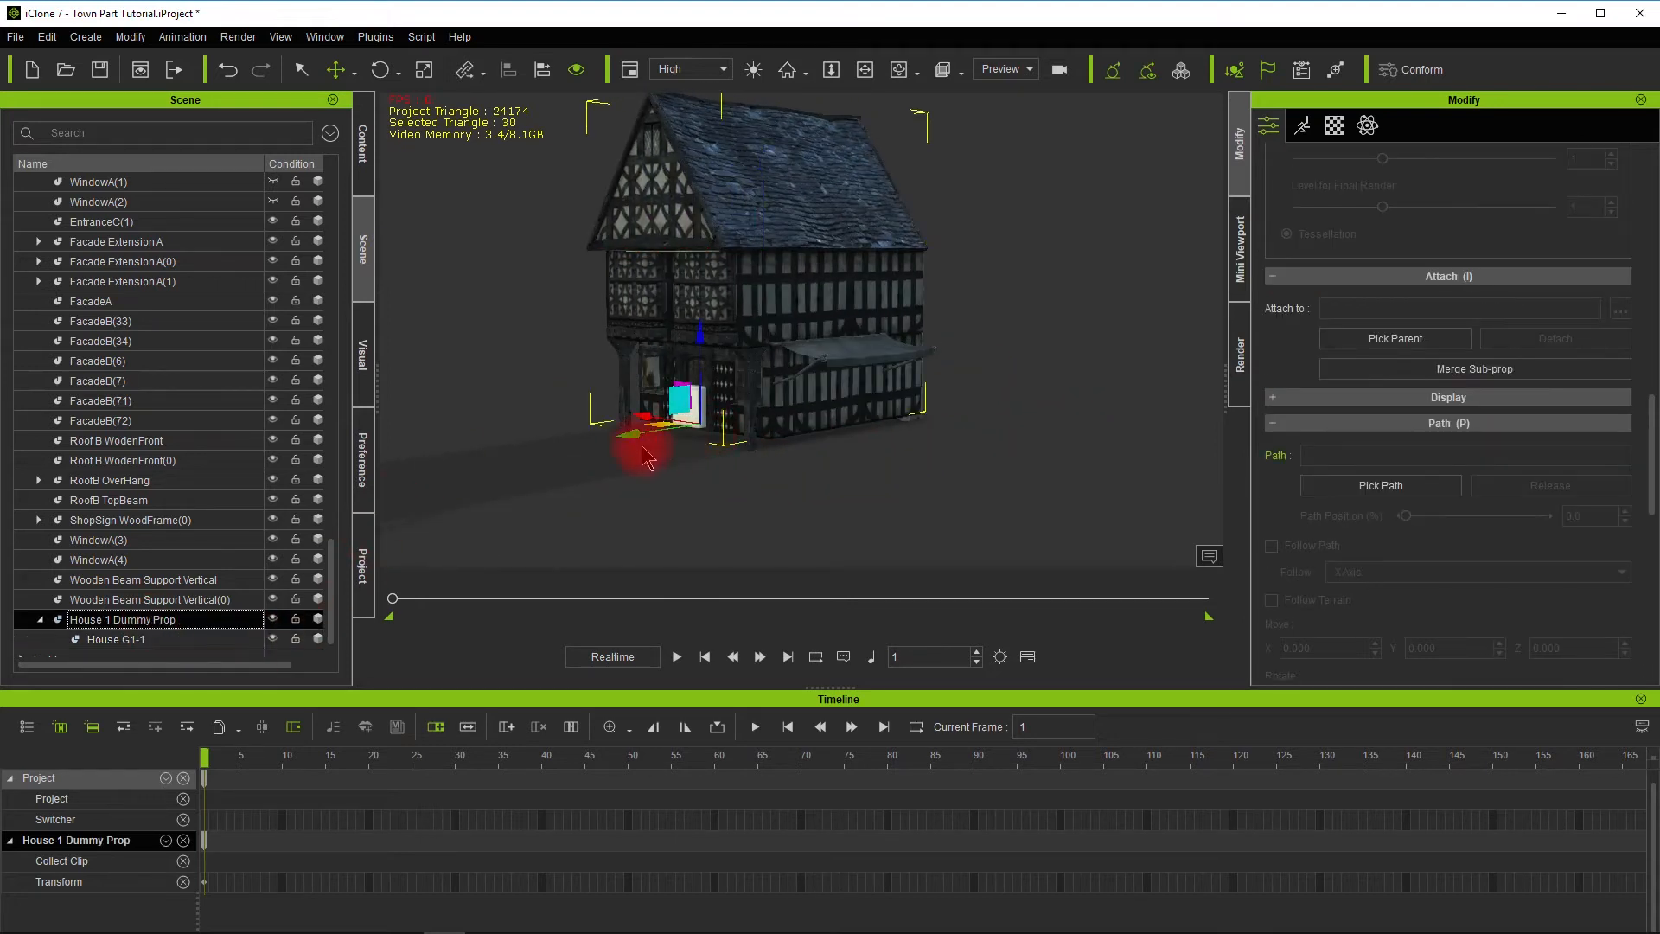
left_click_drag(634, 435, 767, 458)
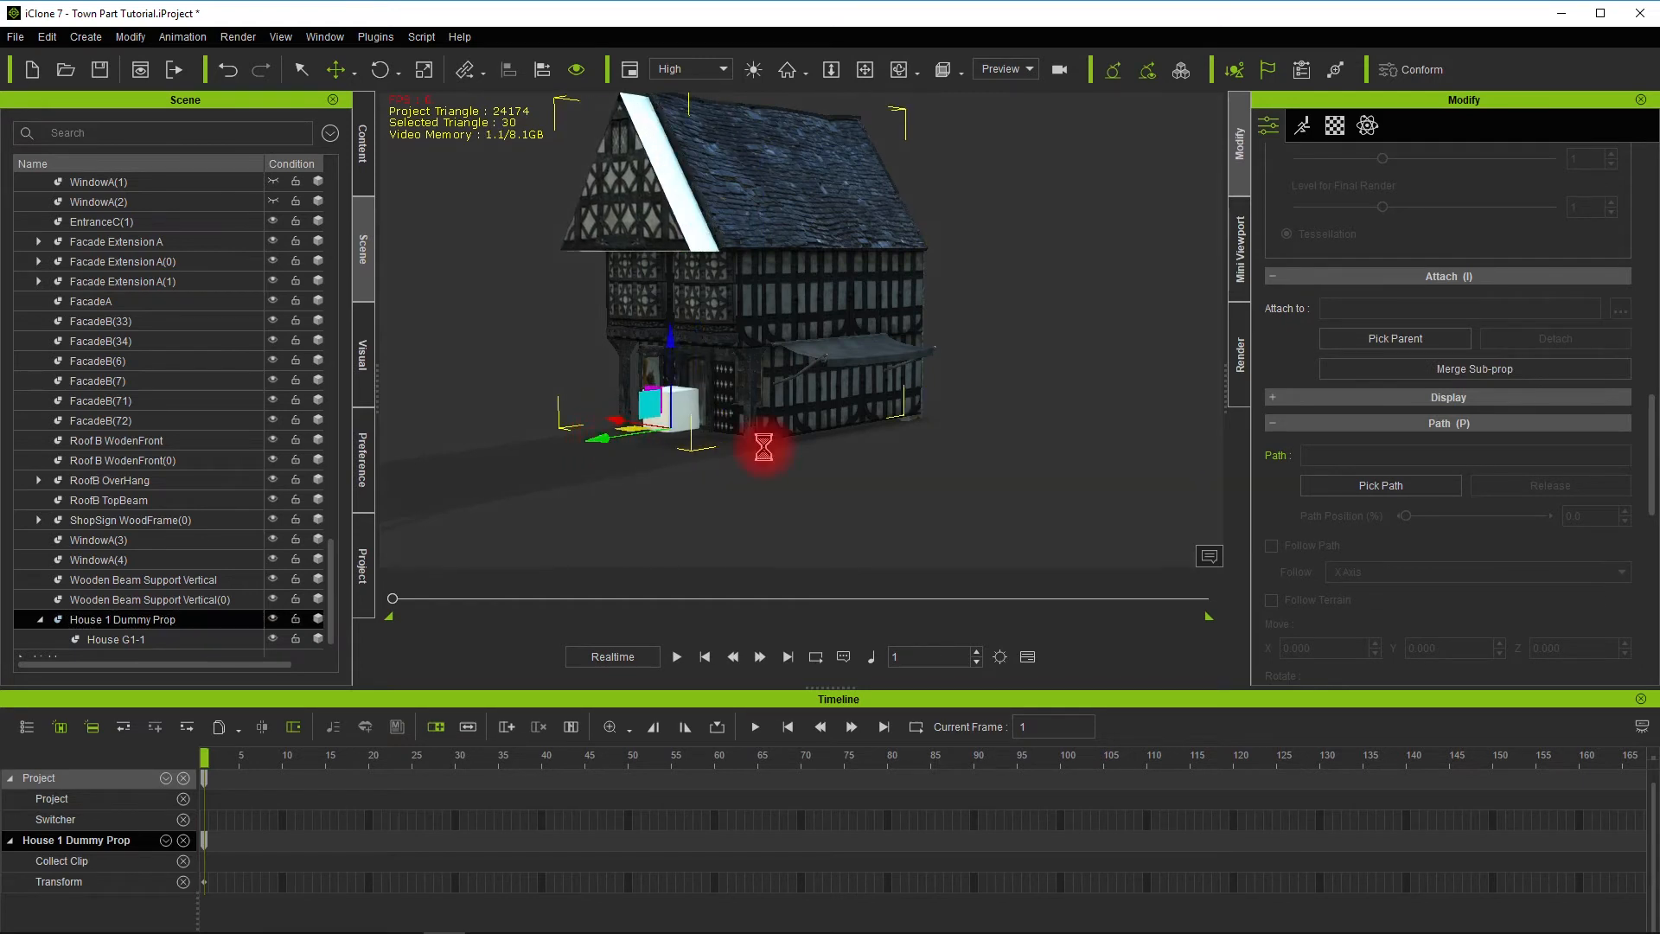
key("ctrl+z")
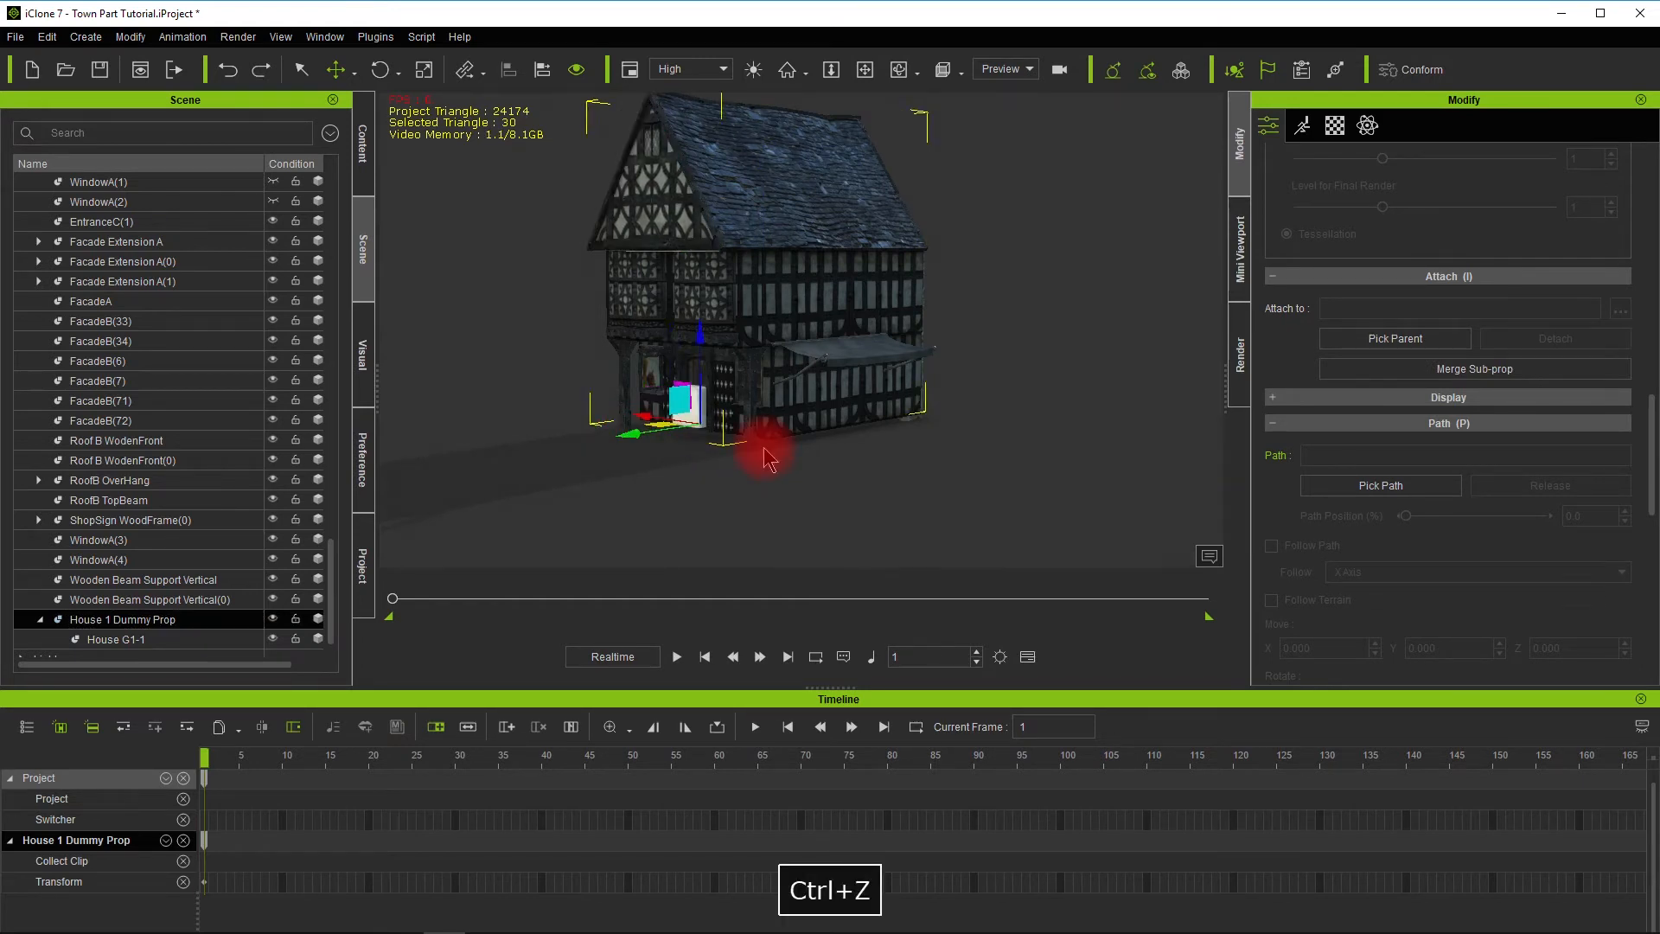
Attach all remaining house parts, from EntranceC(1) through Wooden Beam Support Vertical(0), to the House 1 Dummy Prop
mouse_move(730, 456)
left_mouse_down("alt")
mouse_move(993, 478)
mouse_move(968, 497)
left_mouse_up("alt")
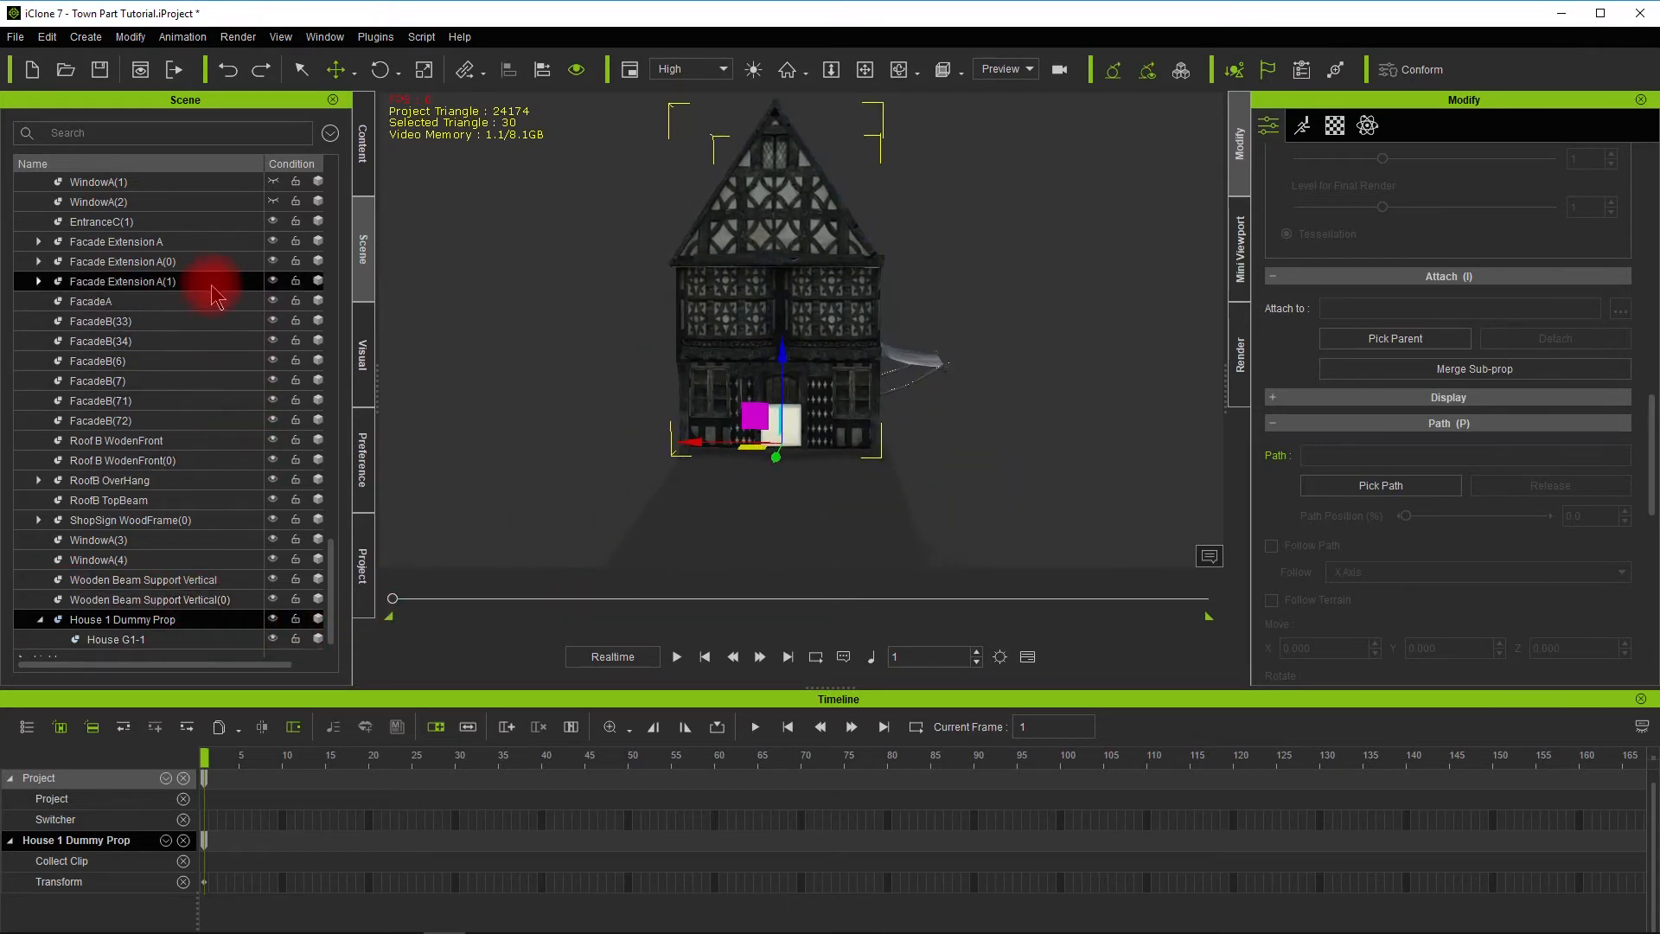
left_click(227, 227)
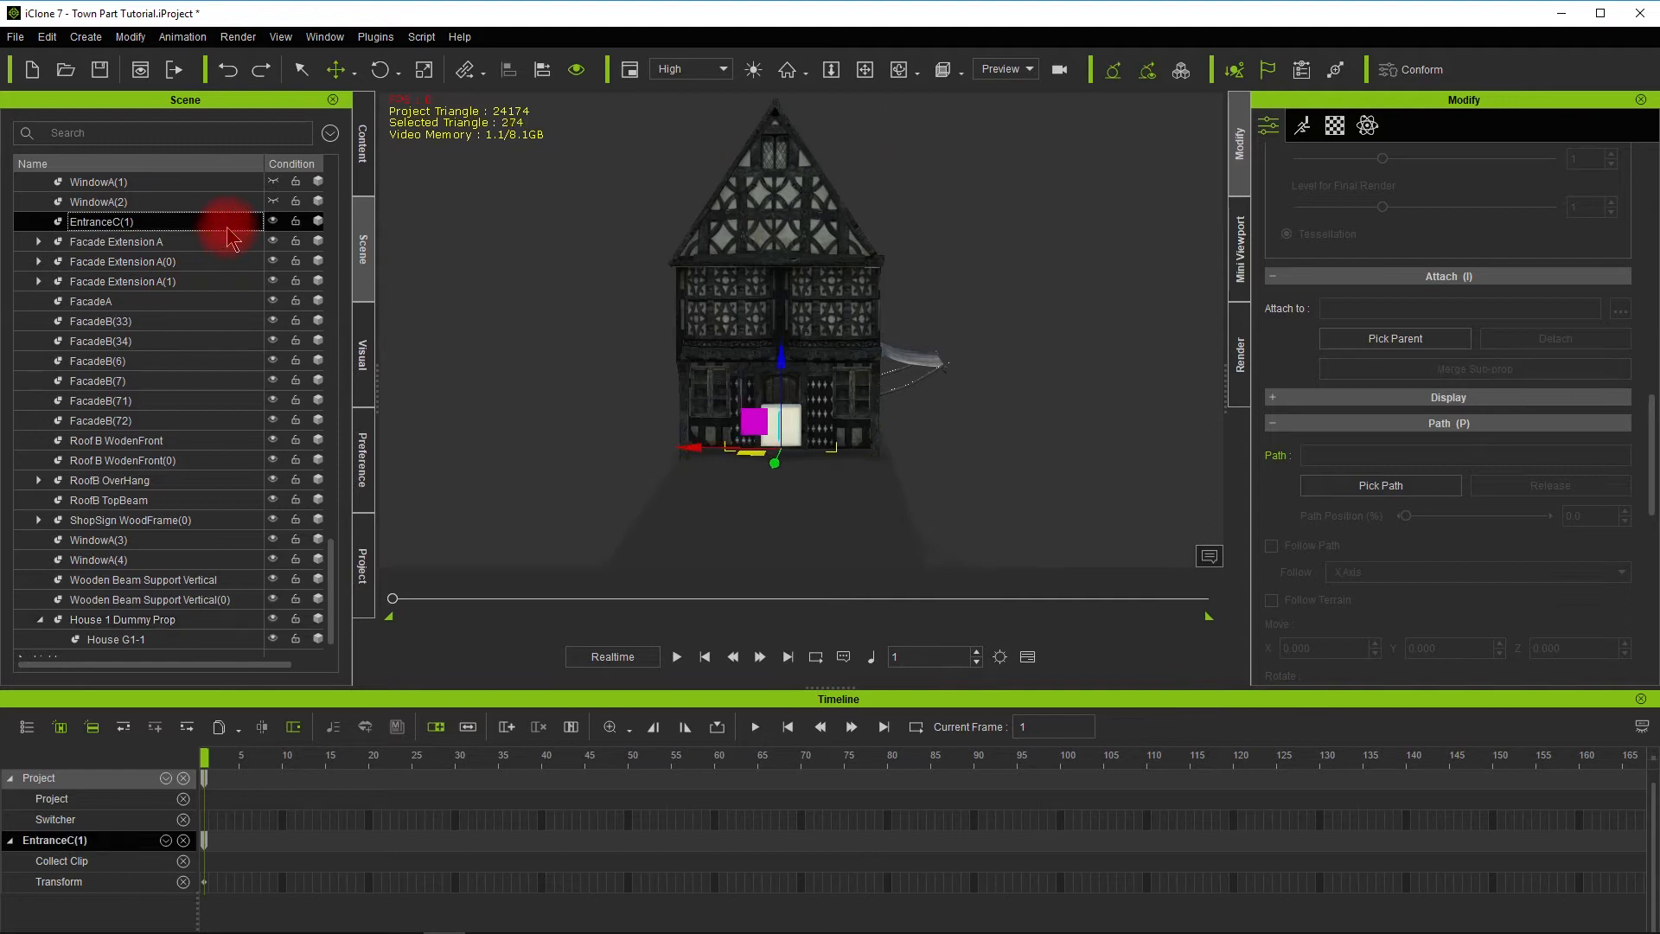
left_click(206, 603, "shift")
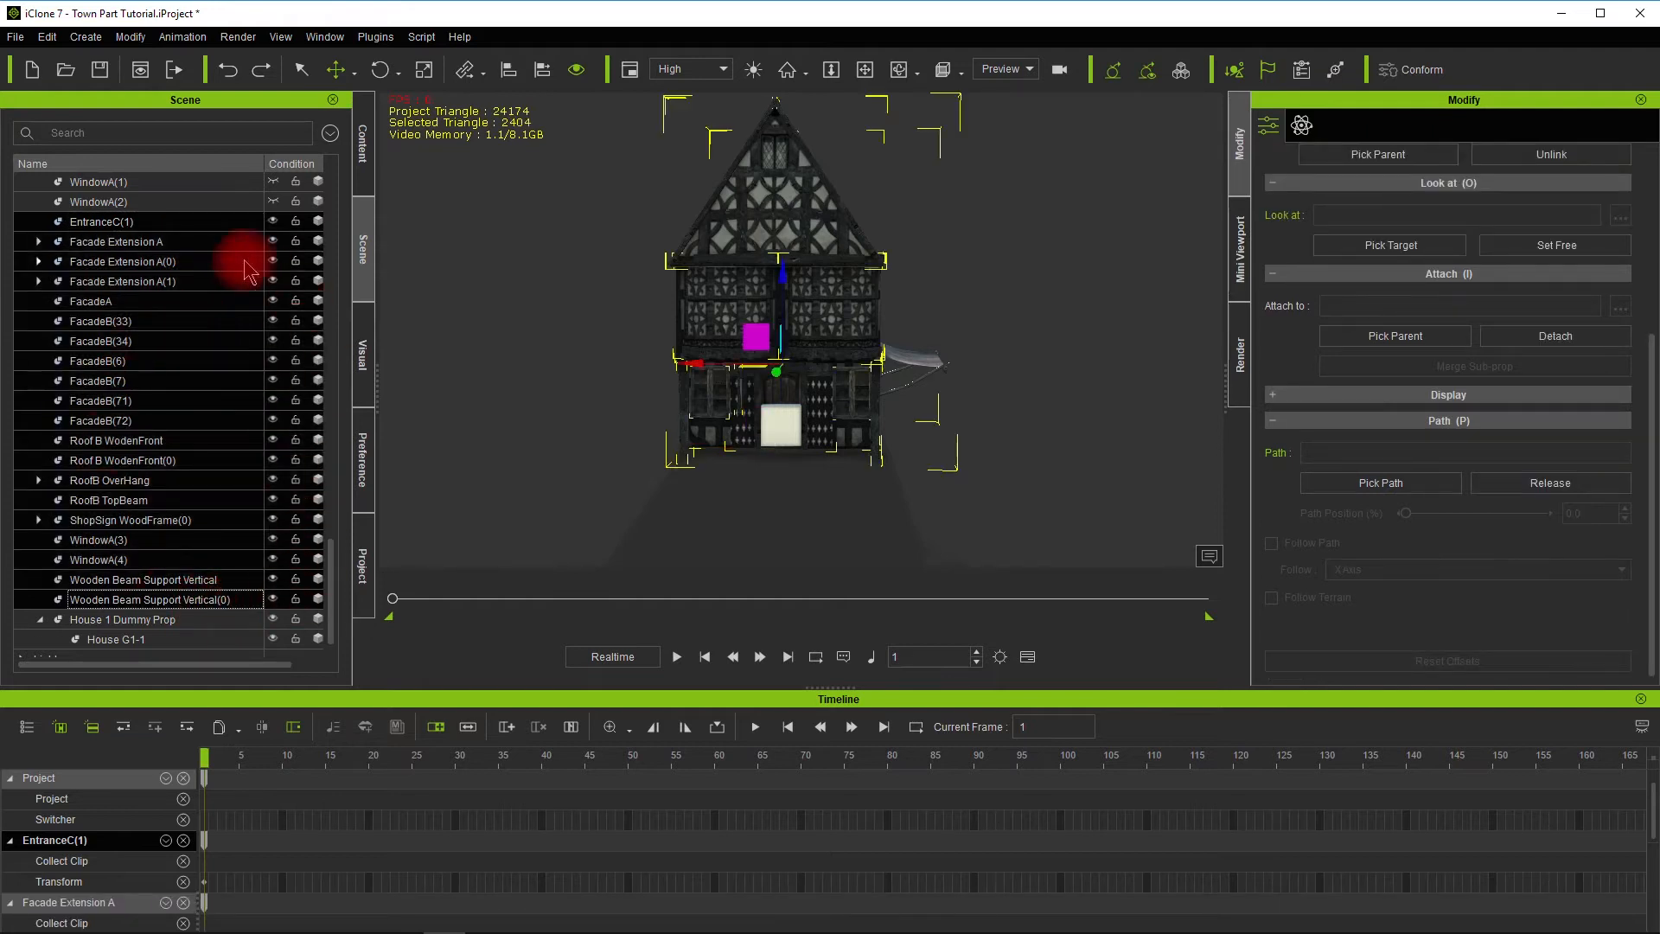
mouse_move(1110, 428)
left_mouse_down("alt")
mouse_move(645, 464)
mouse_move(278, 433)
mouse_move(1116, 475)
mouse_move(1098, 421)
left_mouse_up("alt")
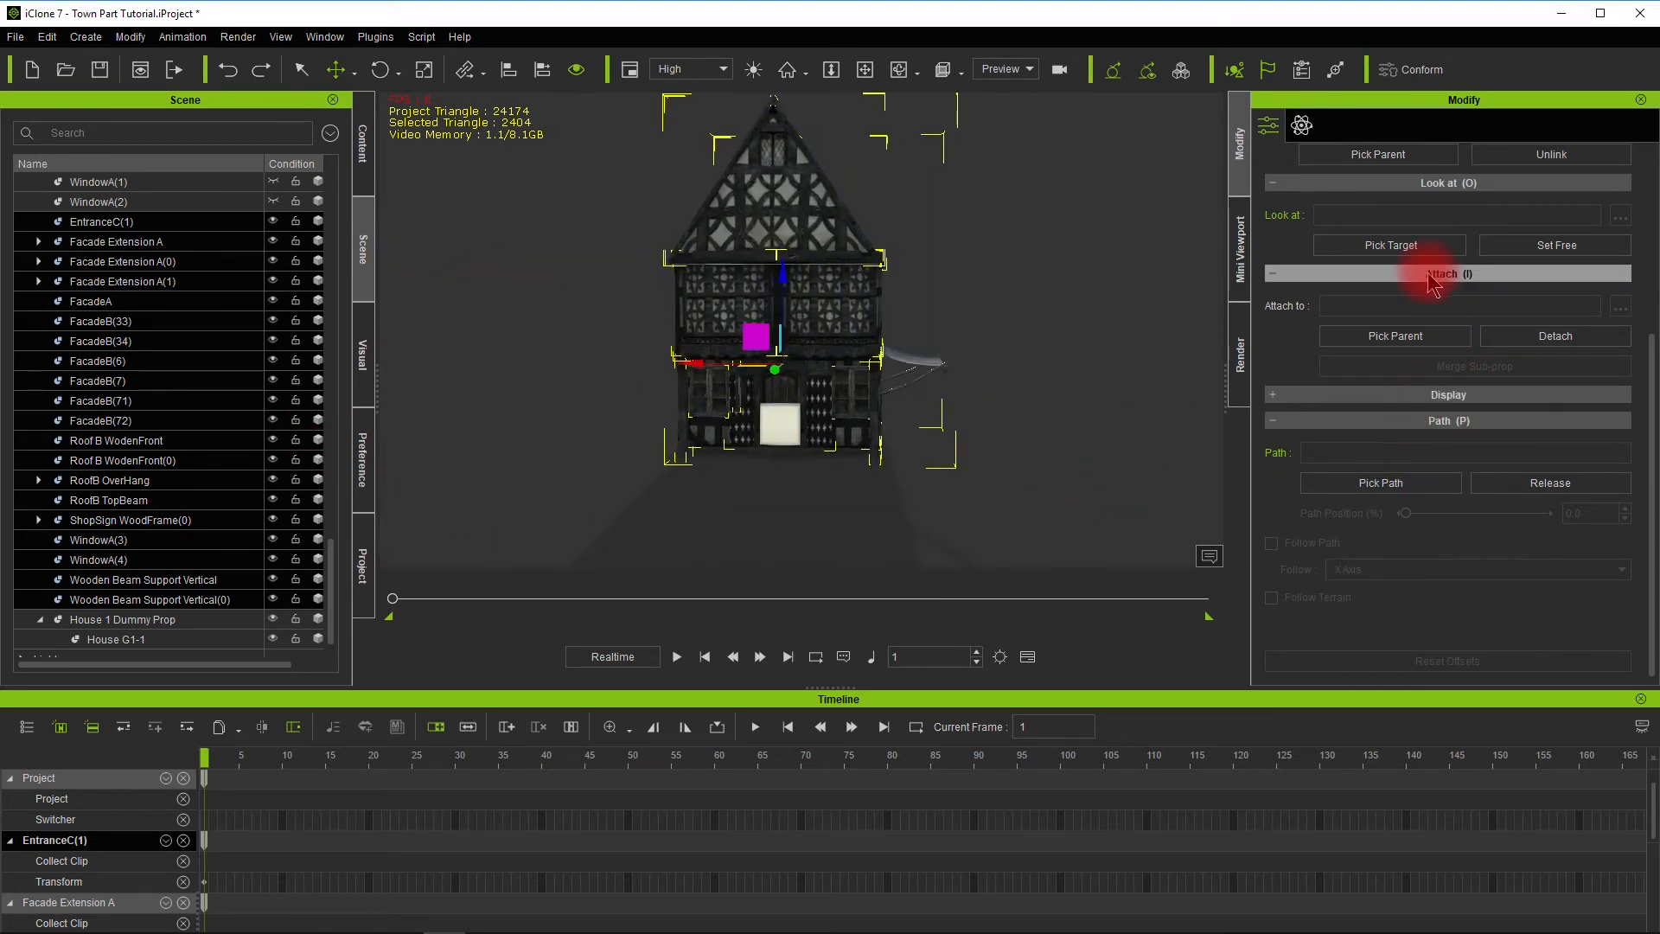
left_click(1405, 339)
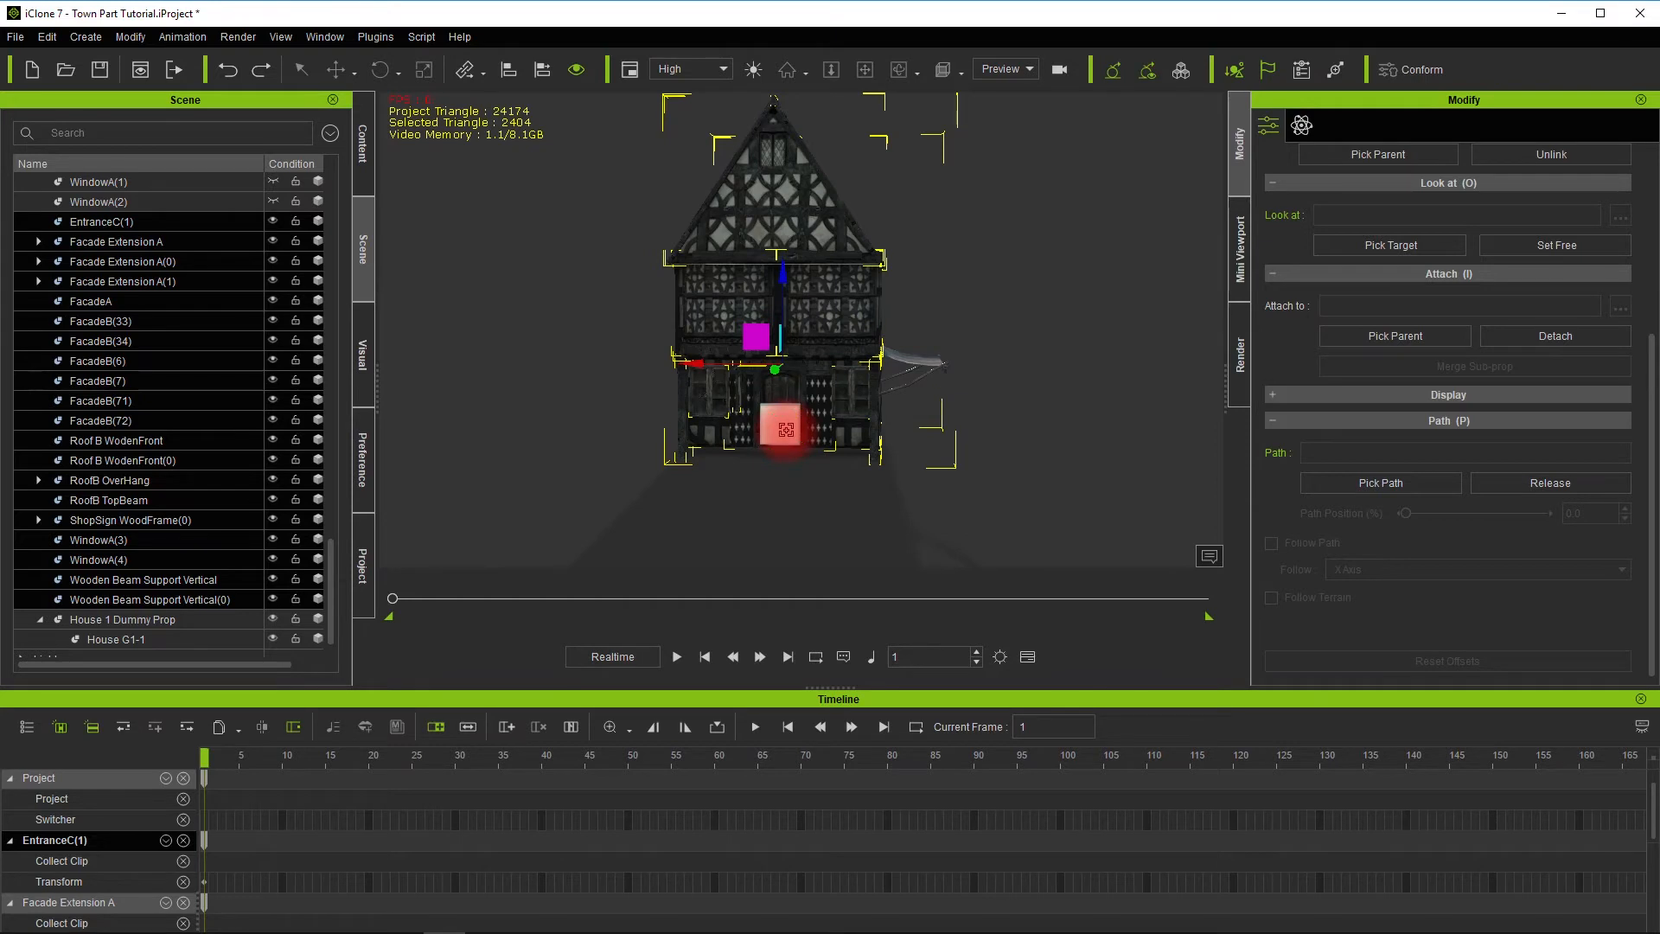
left_click(786, 430)
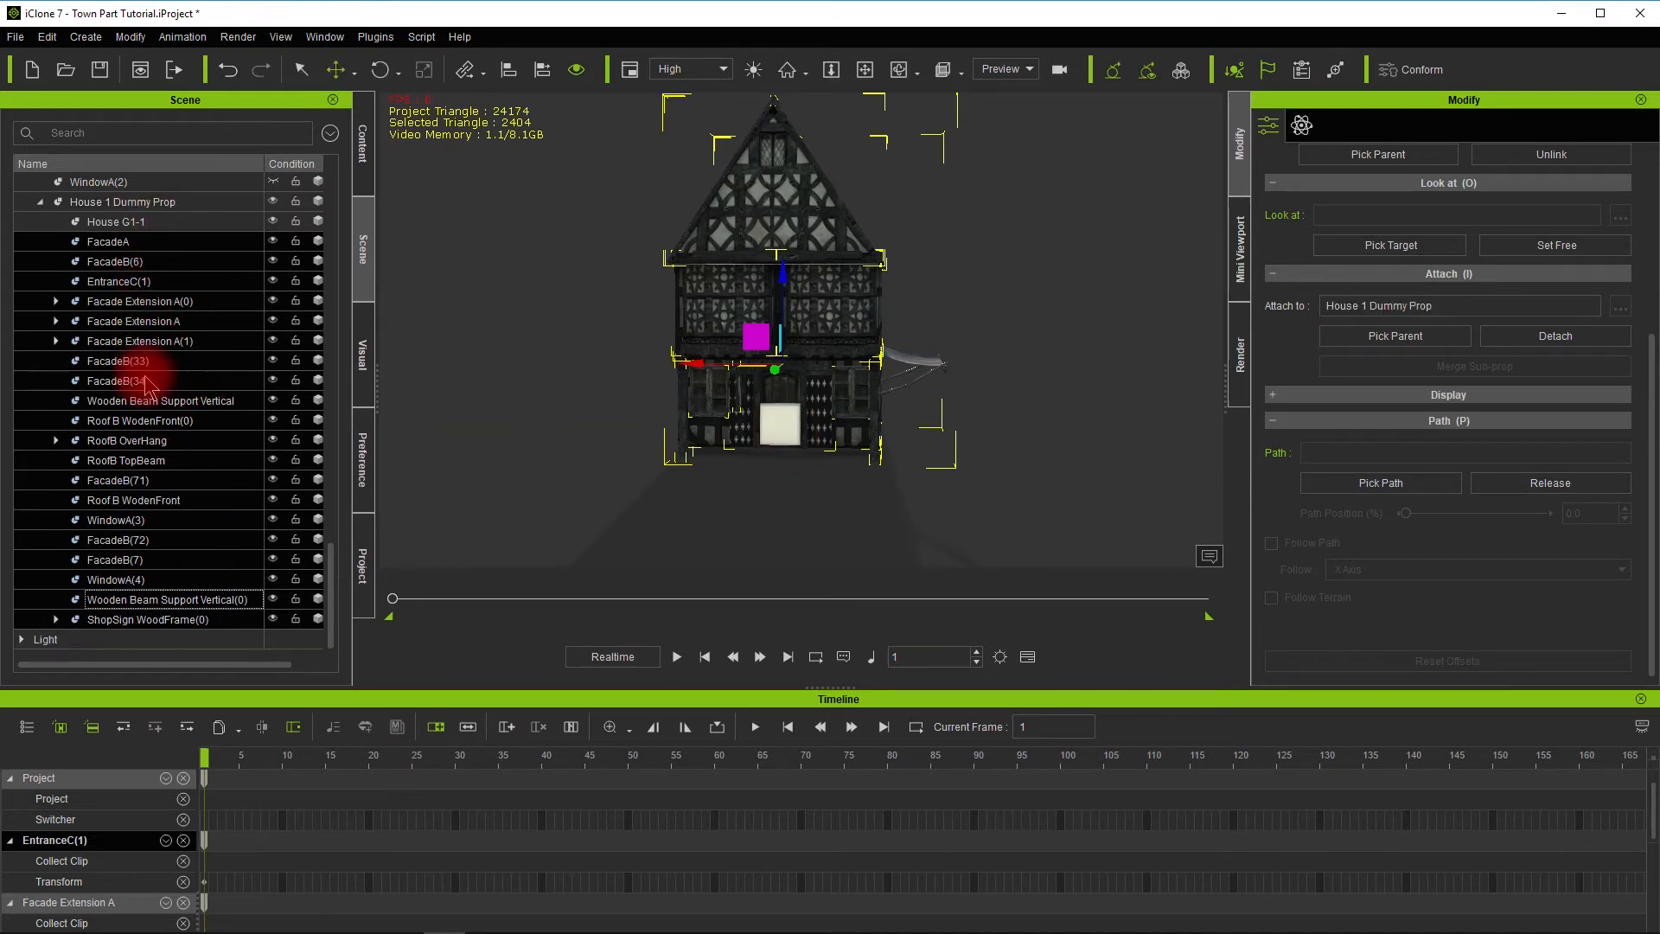
Select the House 1 Dummy Prop, test moving the whole house with it along the Y axis, and undo the move
scroll(164, 423, "up", 5)
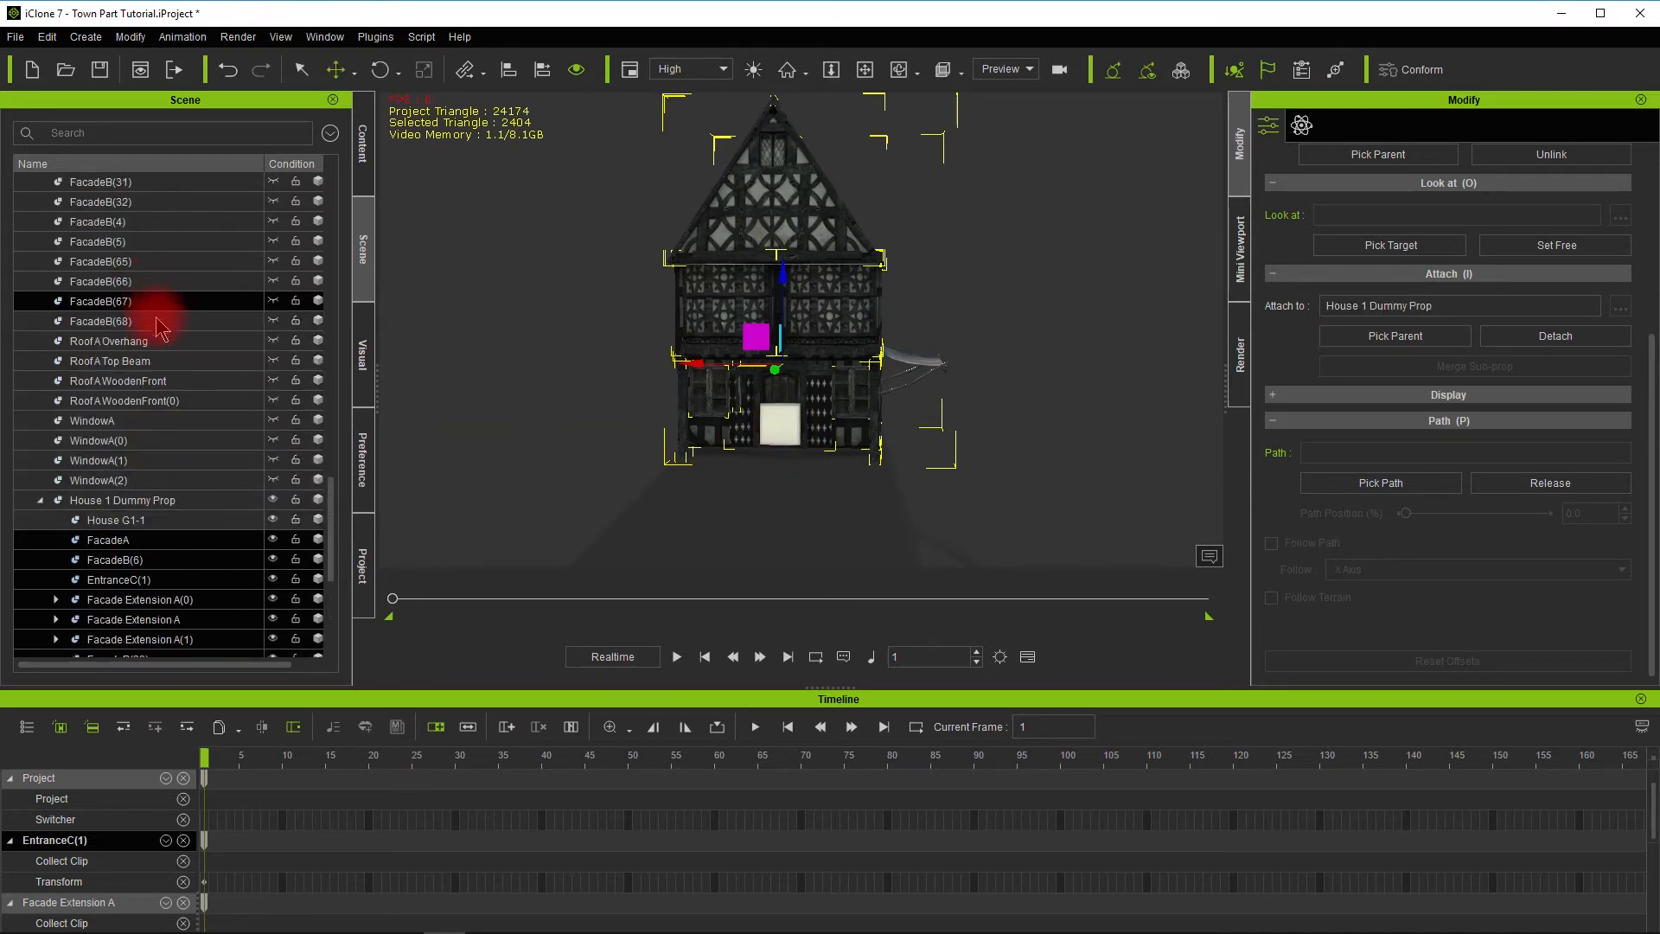
left_click(215, 499)
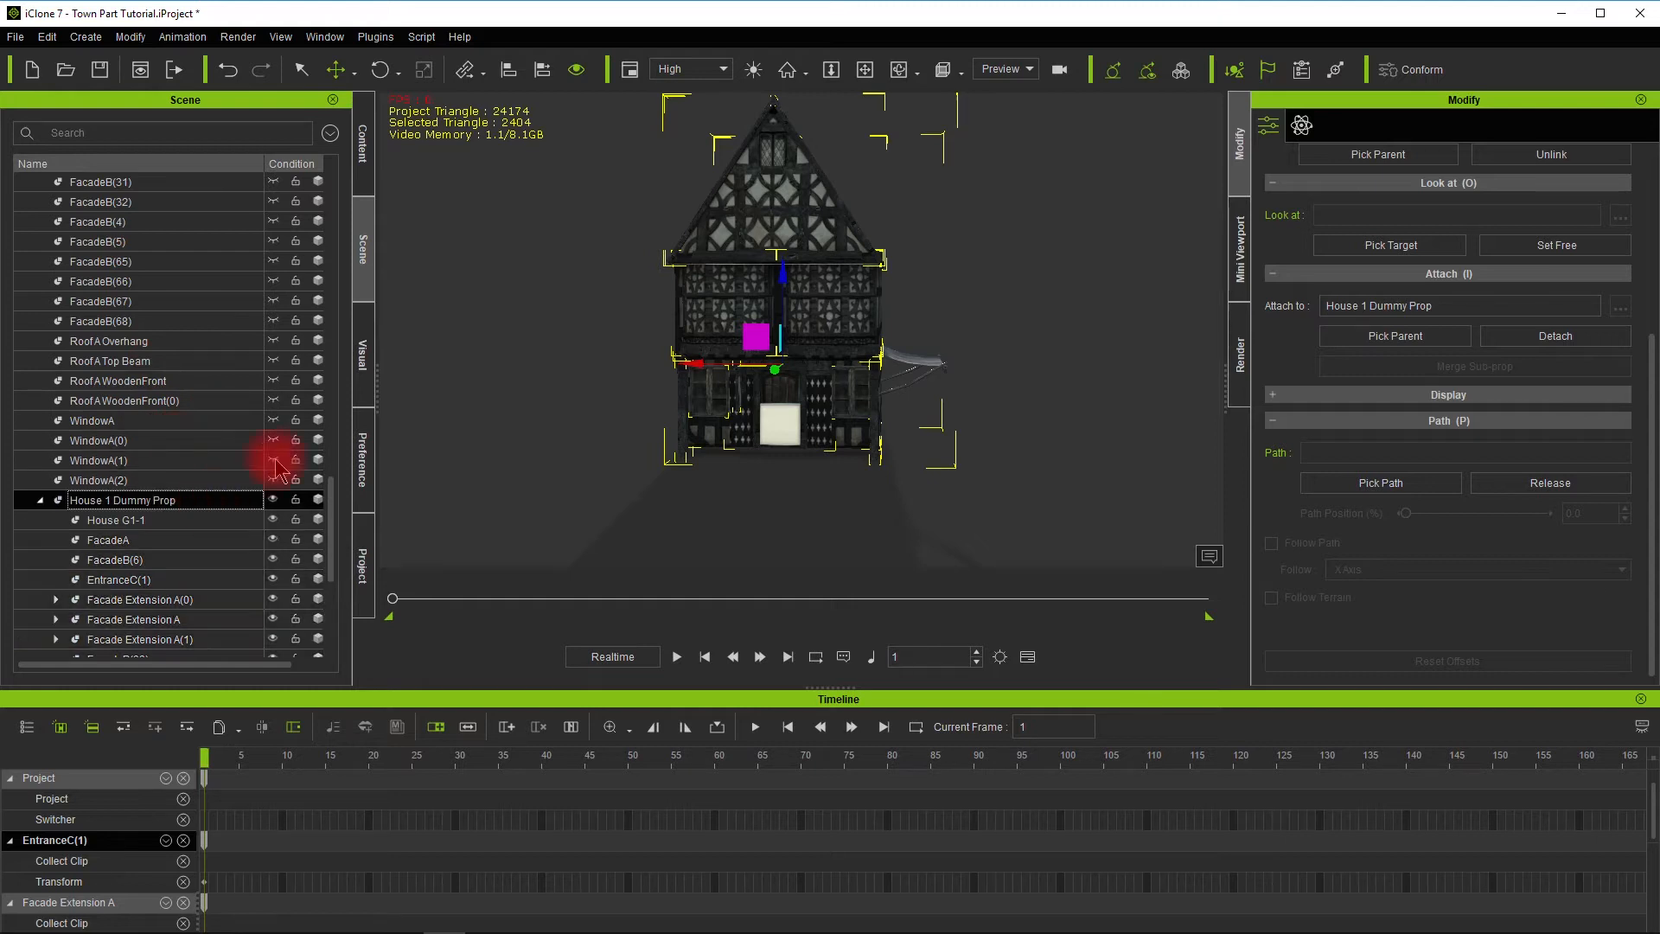
scroll(211, 358, "up", 10)
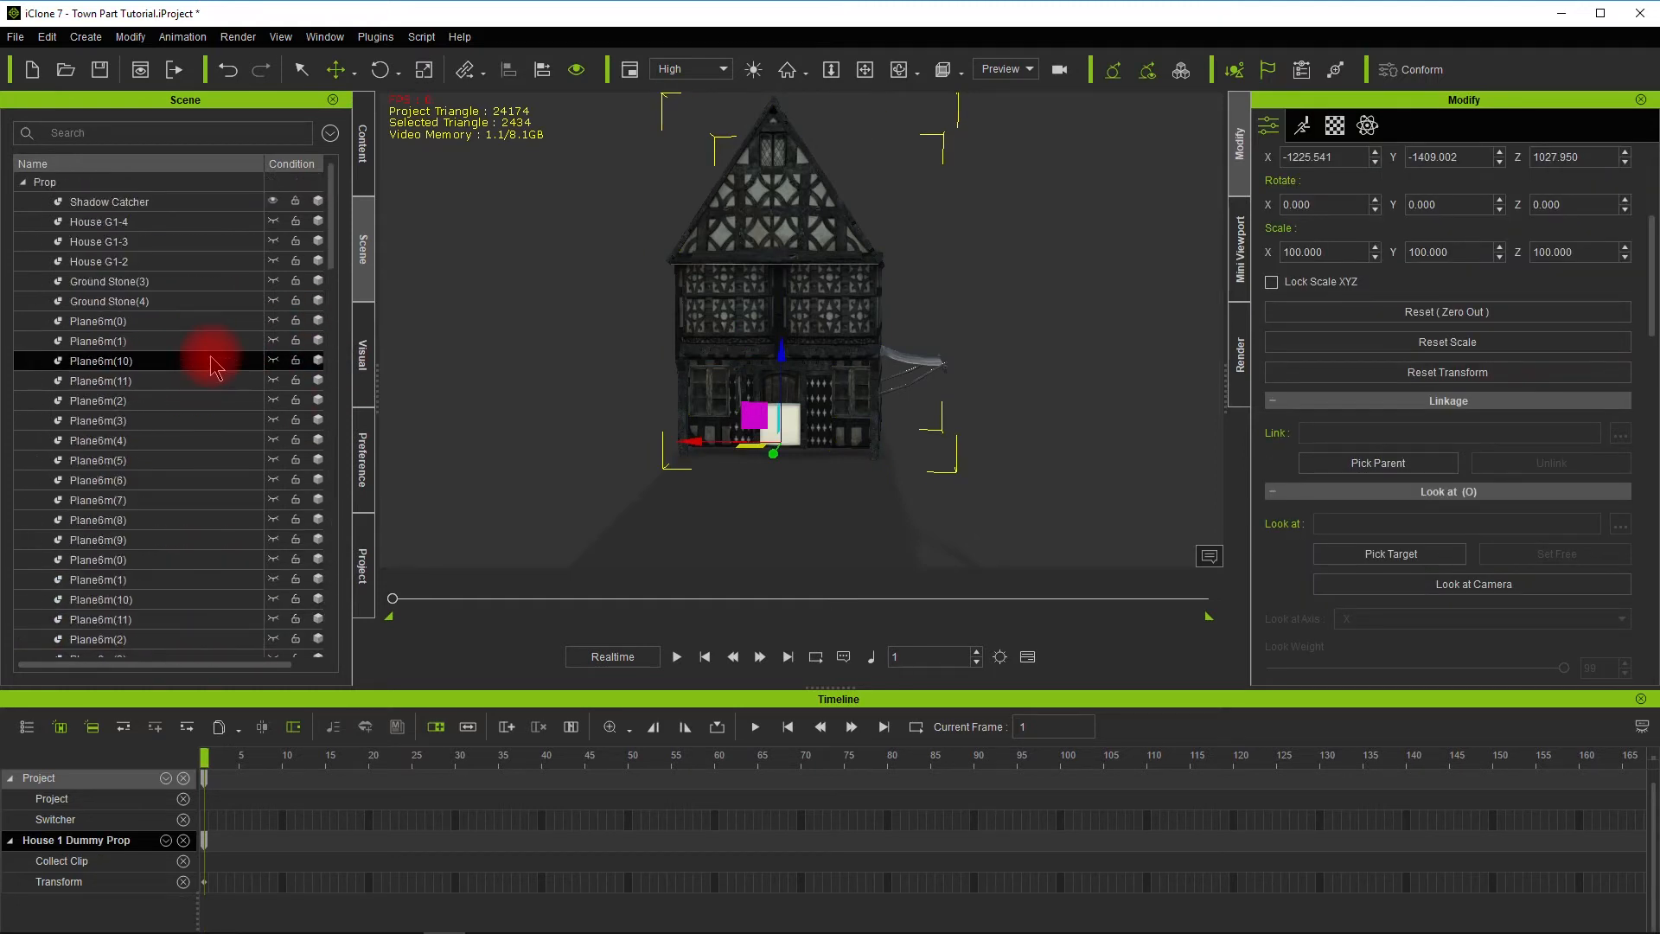
scroll(206, 316, "down", 6)
scroll(206, 316, "down", 8)
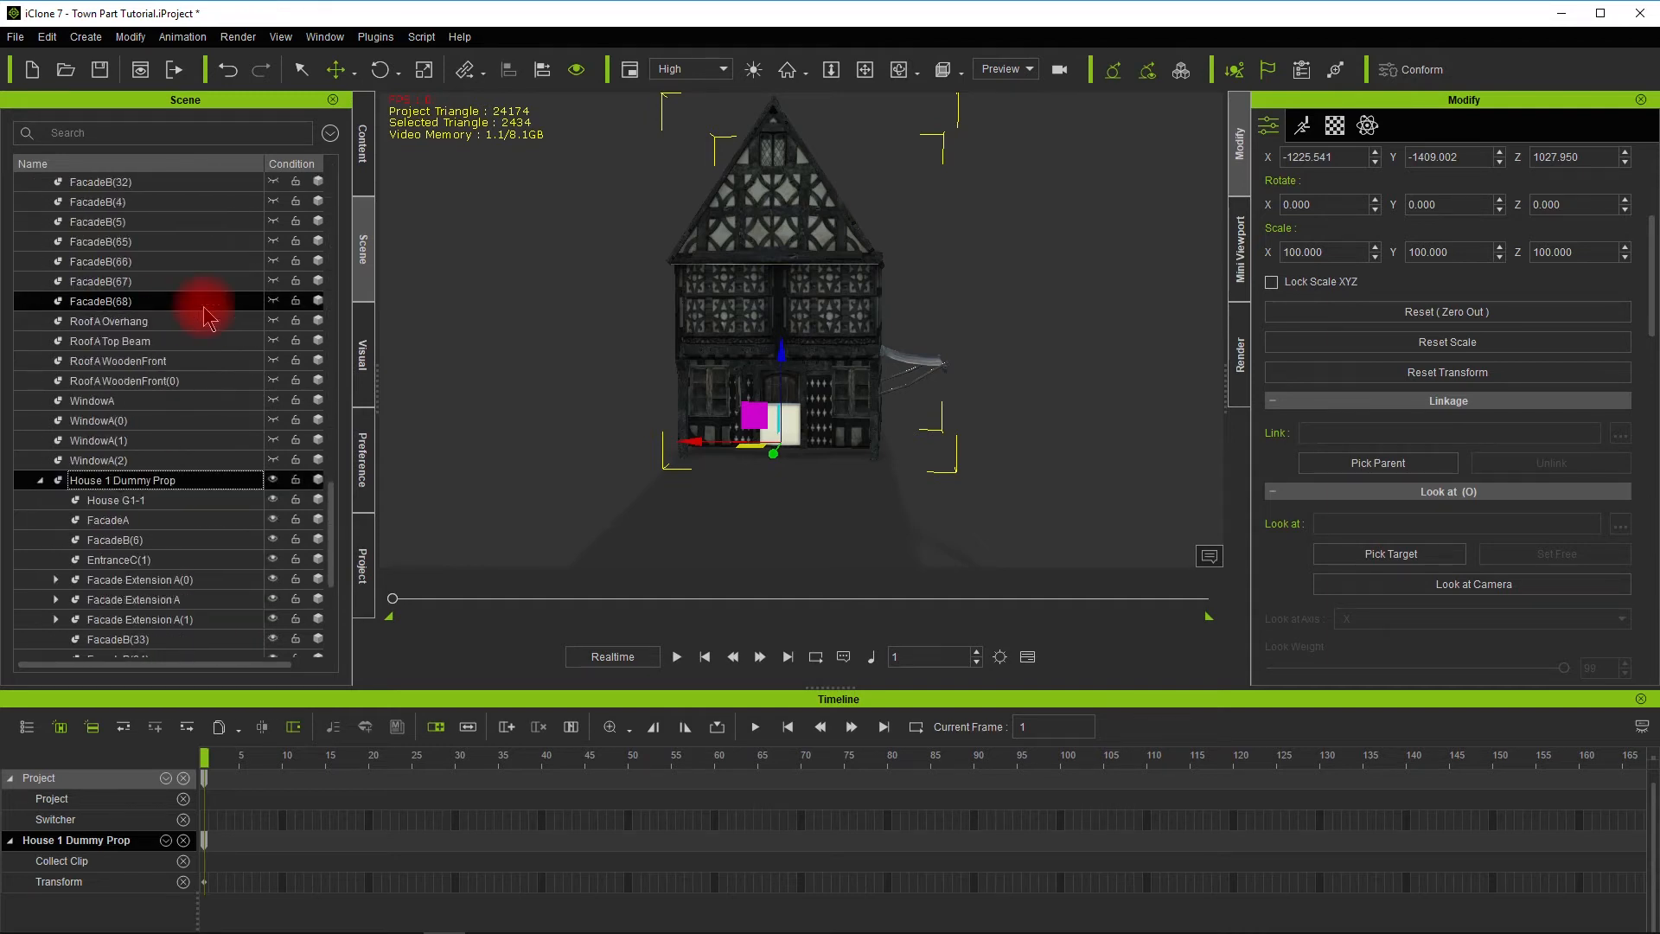
left_click(794, 434)
left_click_drag(908, 545, 605, 493, "alt")
left_click_drag(639, 432, 1167, 538)
key("ctrl+z")
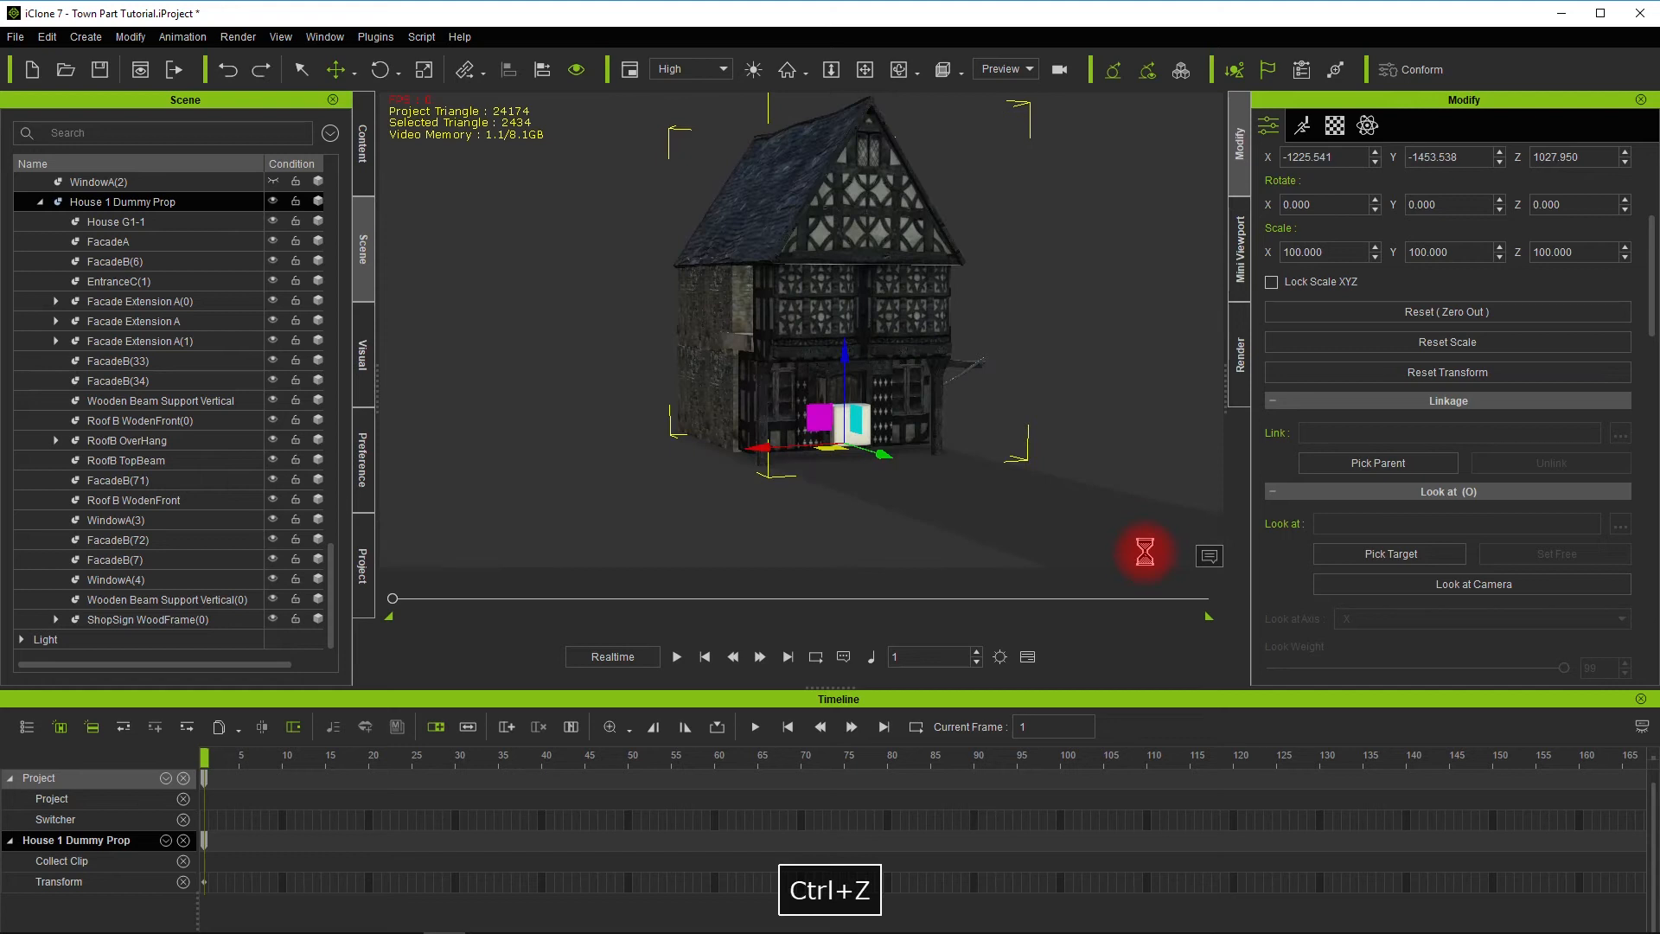
Shift the House 1 Dummy Prop sideways to about X -1131 as a test, and undo the shift
left_click_drag(1096, 540, 964, 557, "alt")
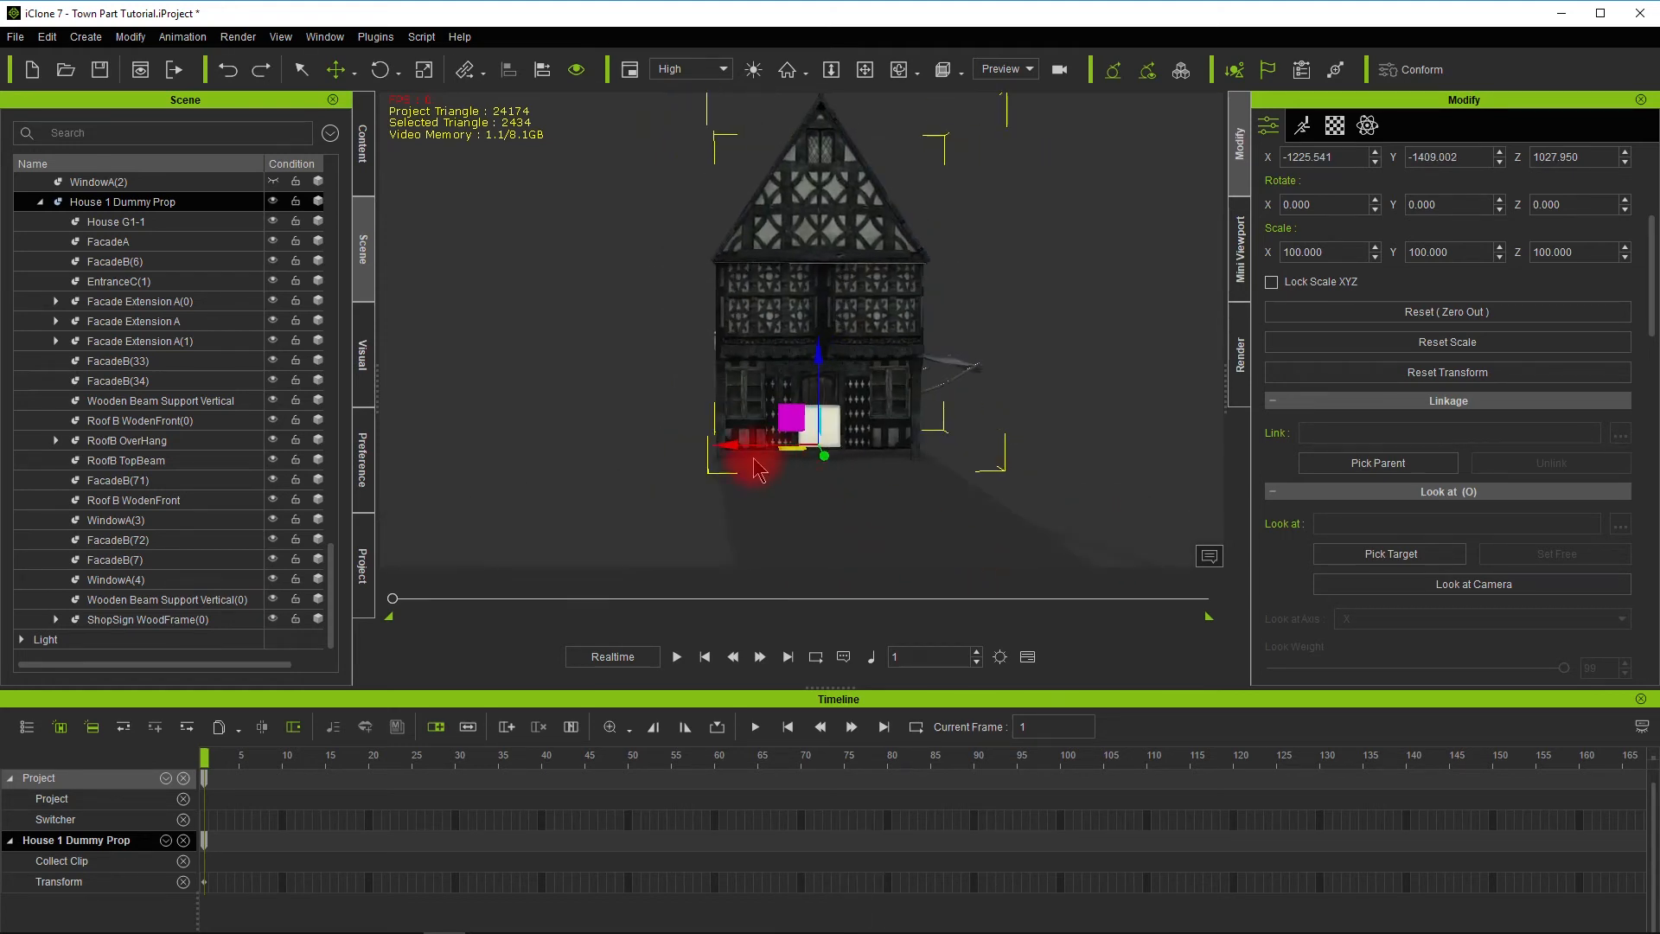
left_click_drag(723, 444, 697, 446)
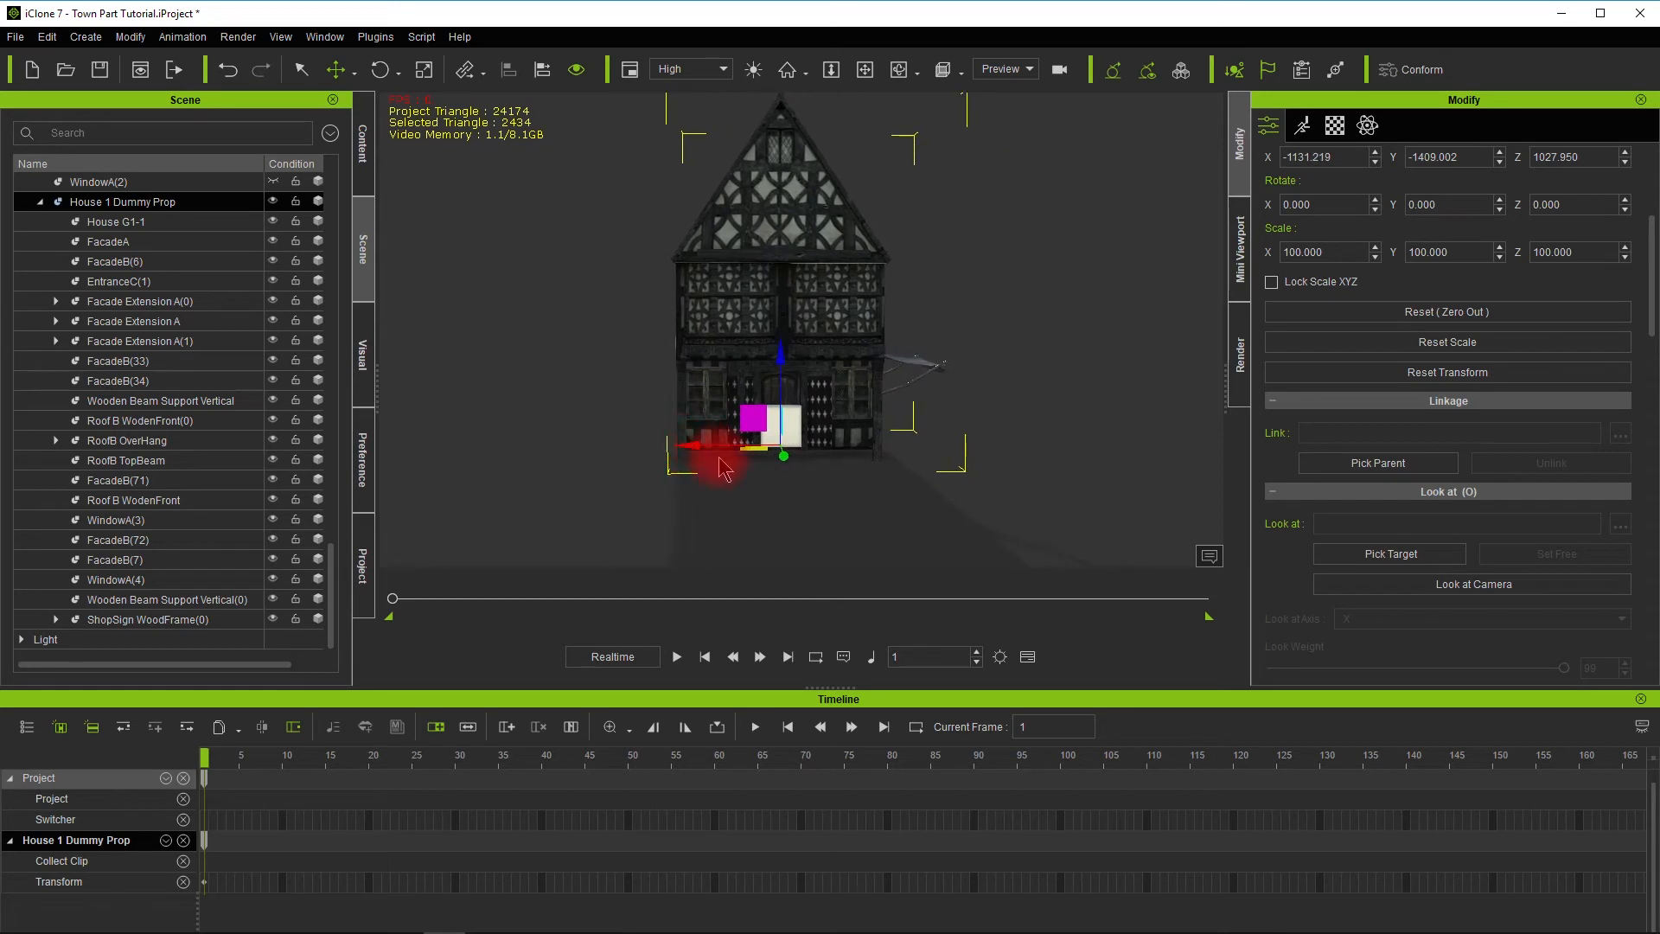
key("ctrl+z")
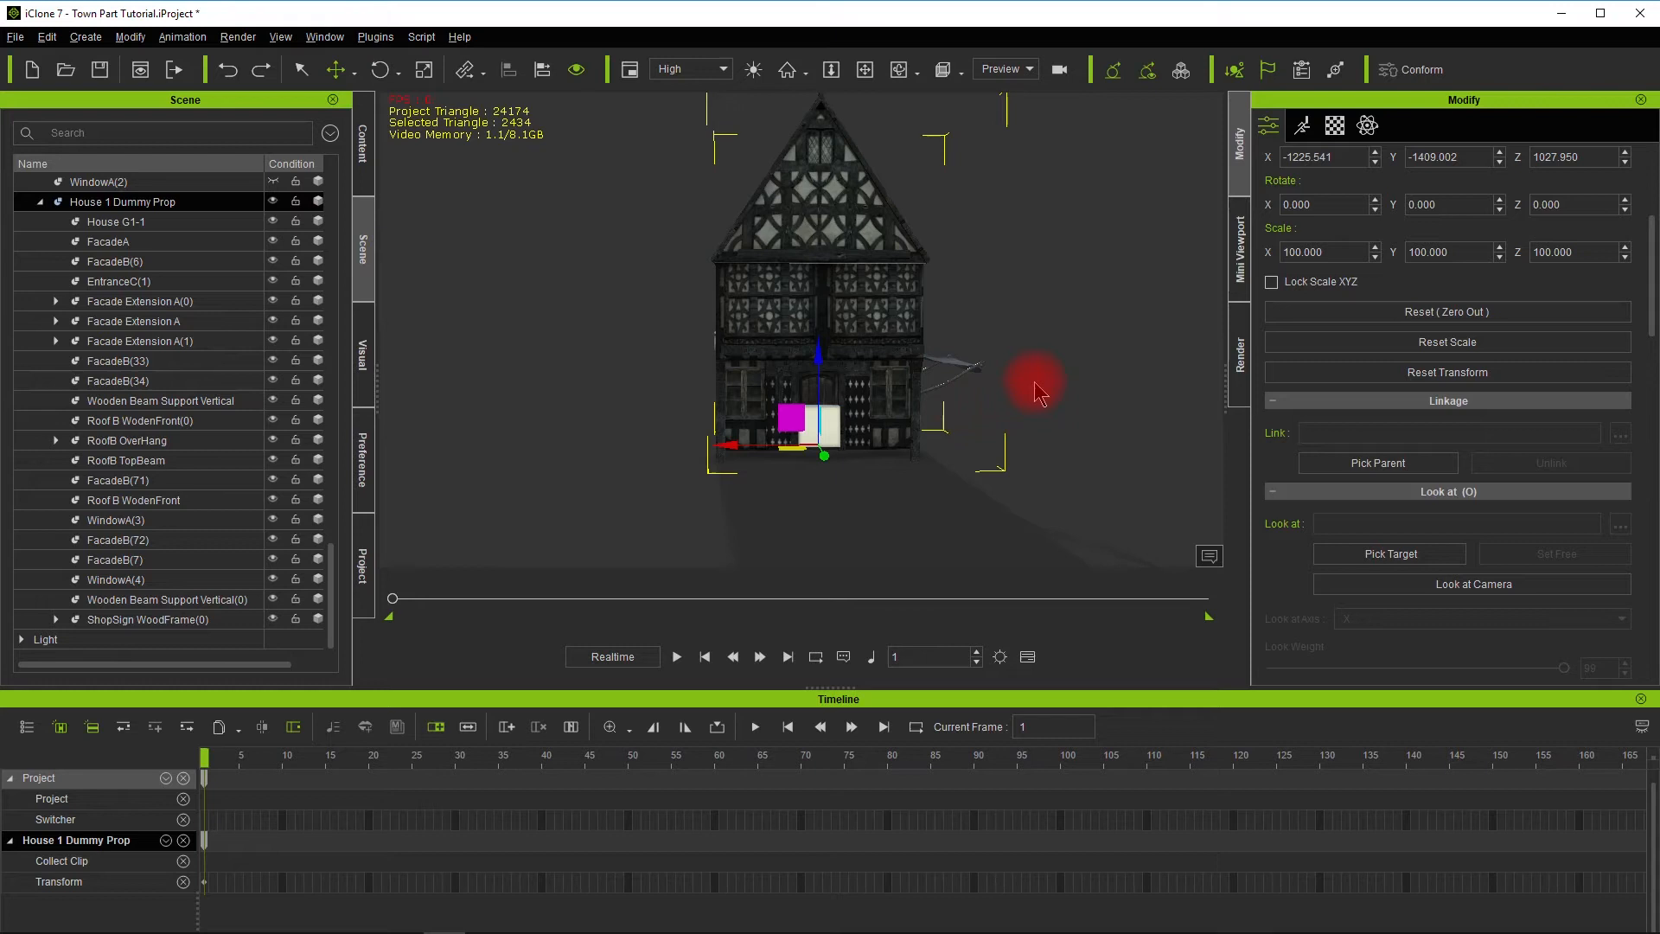
Collapse the House 1 Dummy Prop's attached parts in the scene list
left_click_drag(1035, 383, 987, 456, "alt")
scroll(996, 391, "down", 2)
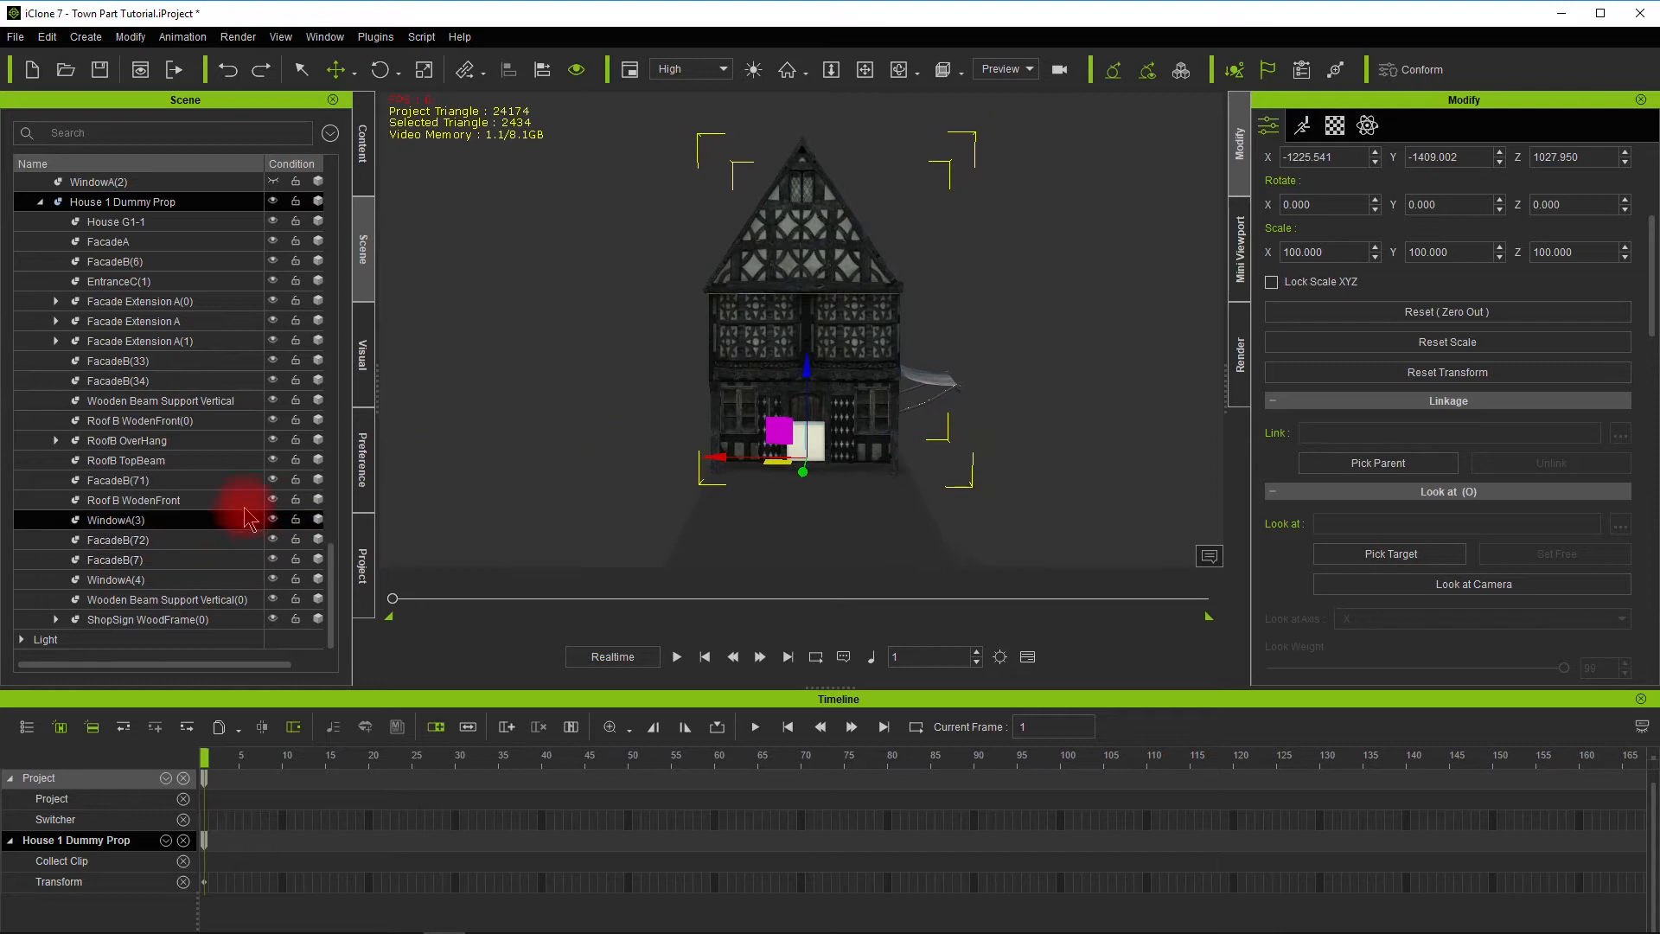
scroll(243, 441, "up", 3)
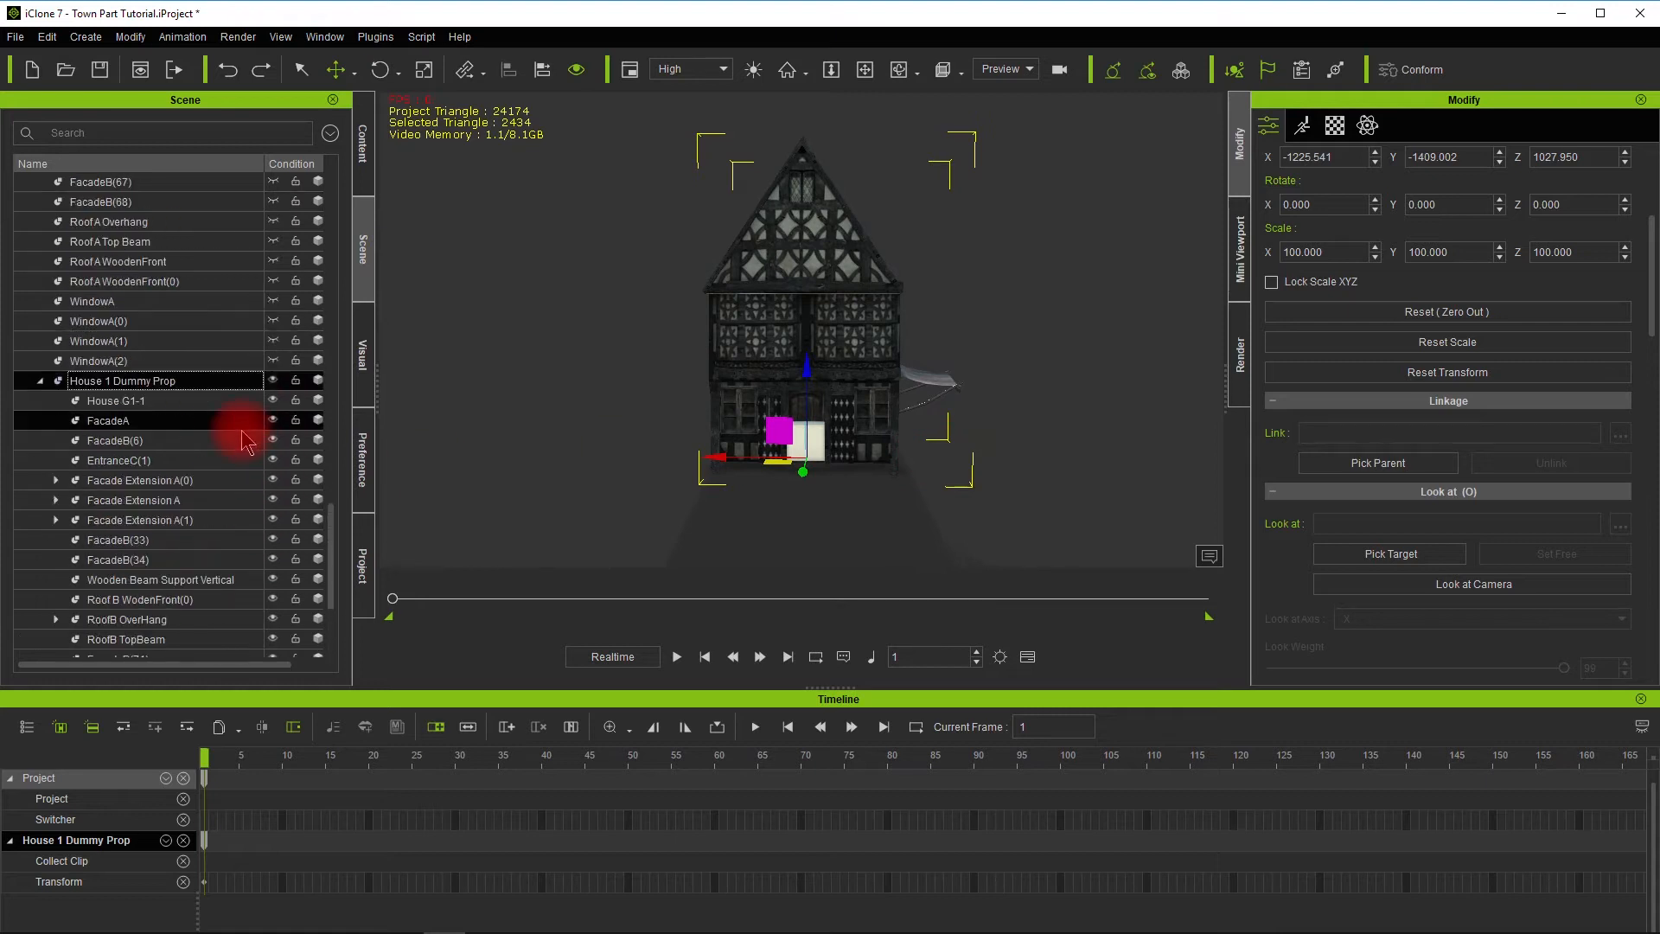
left_click(40, 381)
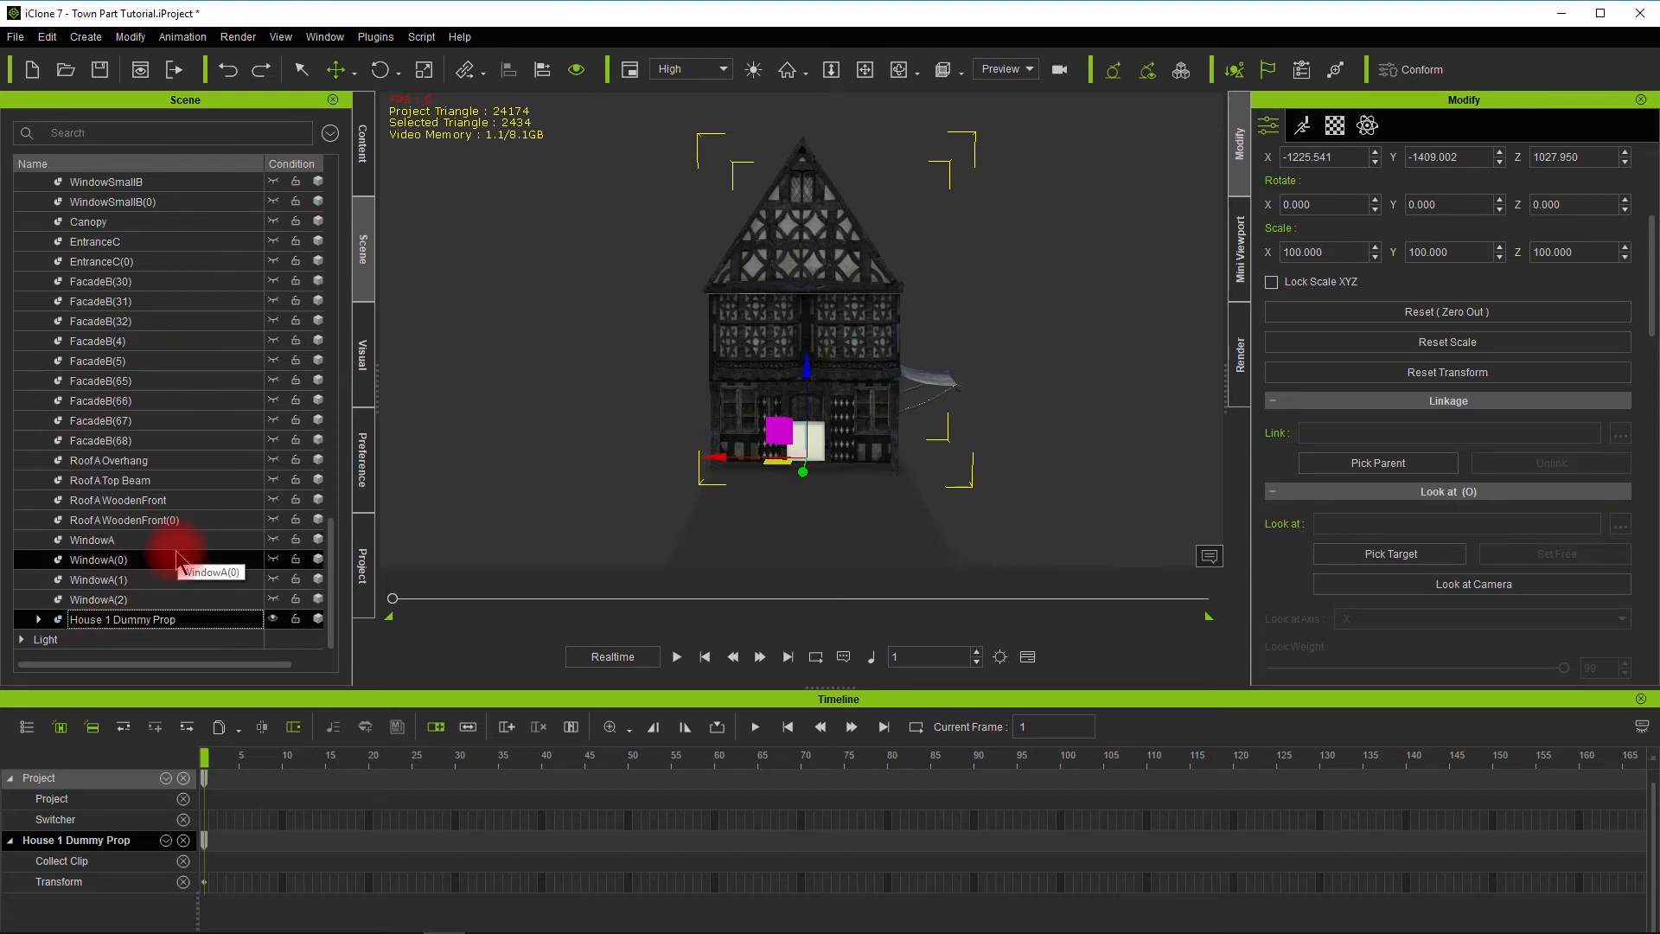
scroll(187, 362, "up", 7)
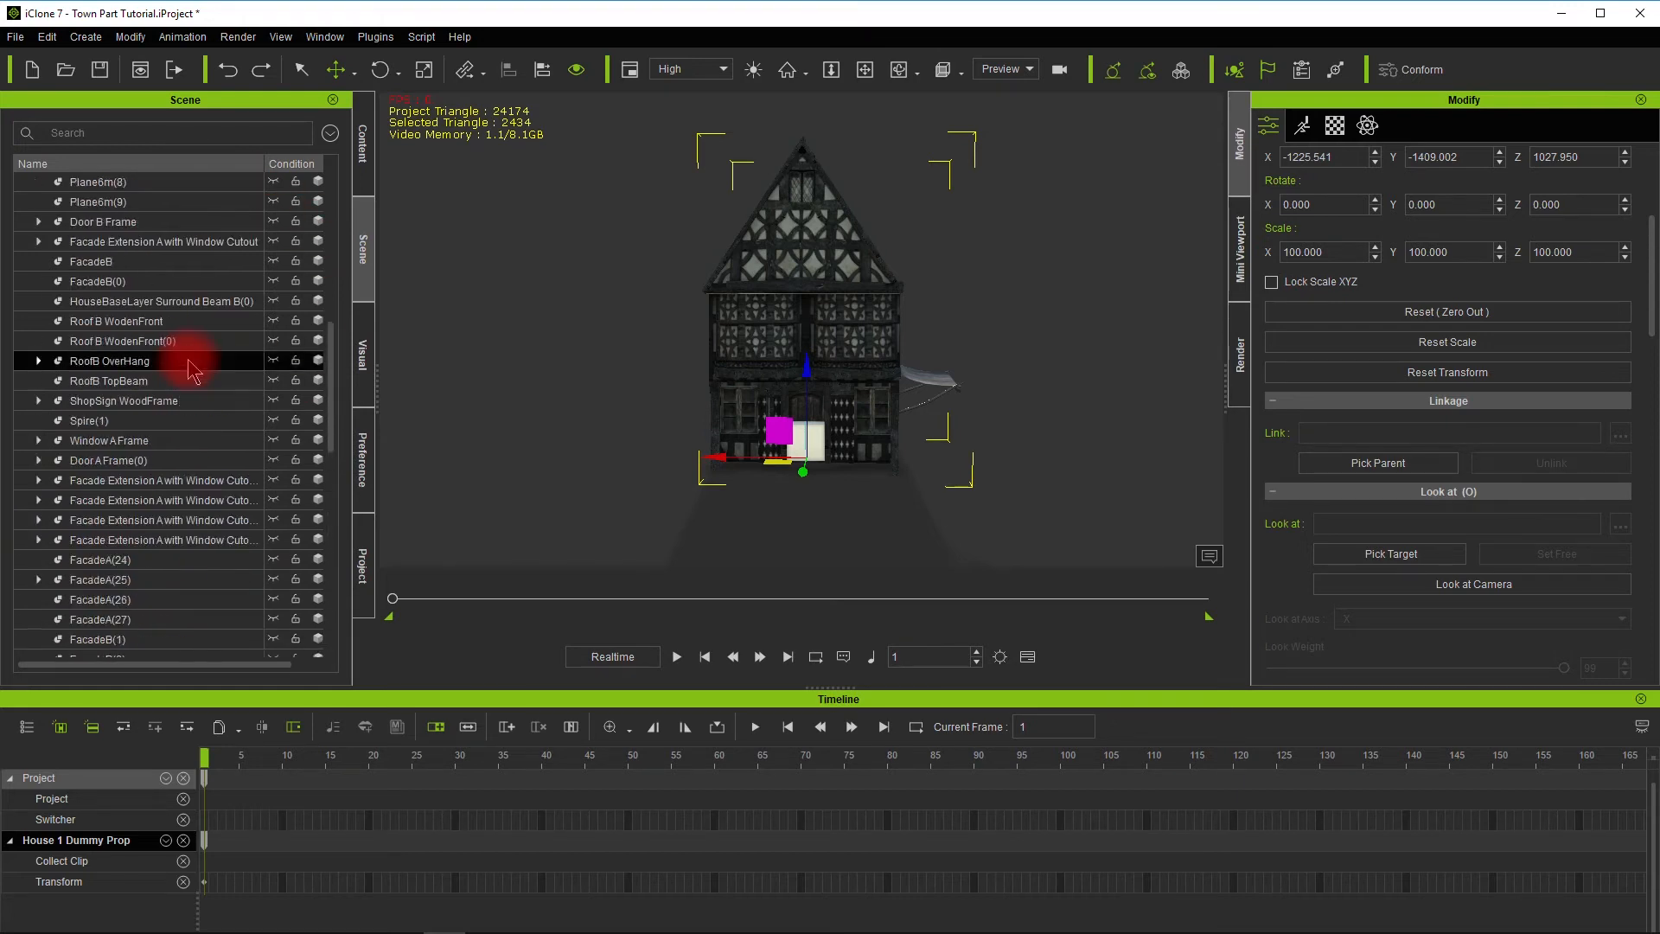
scroll(188, 370, "down", 7)
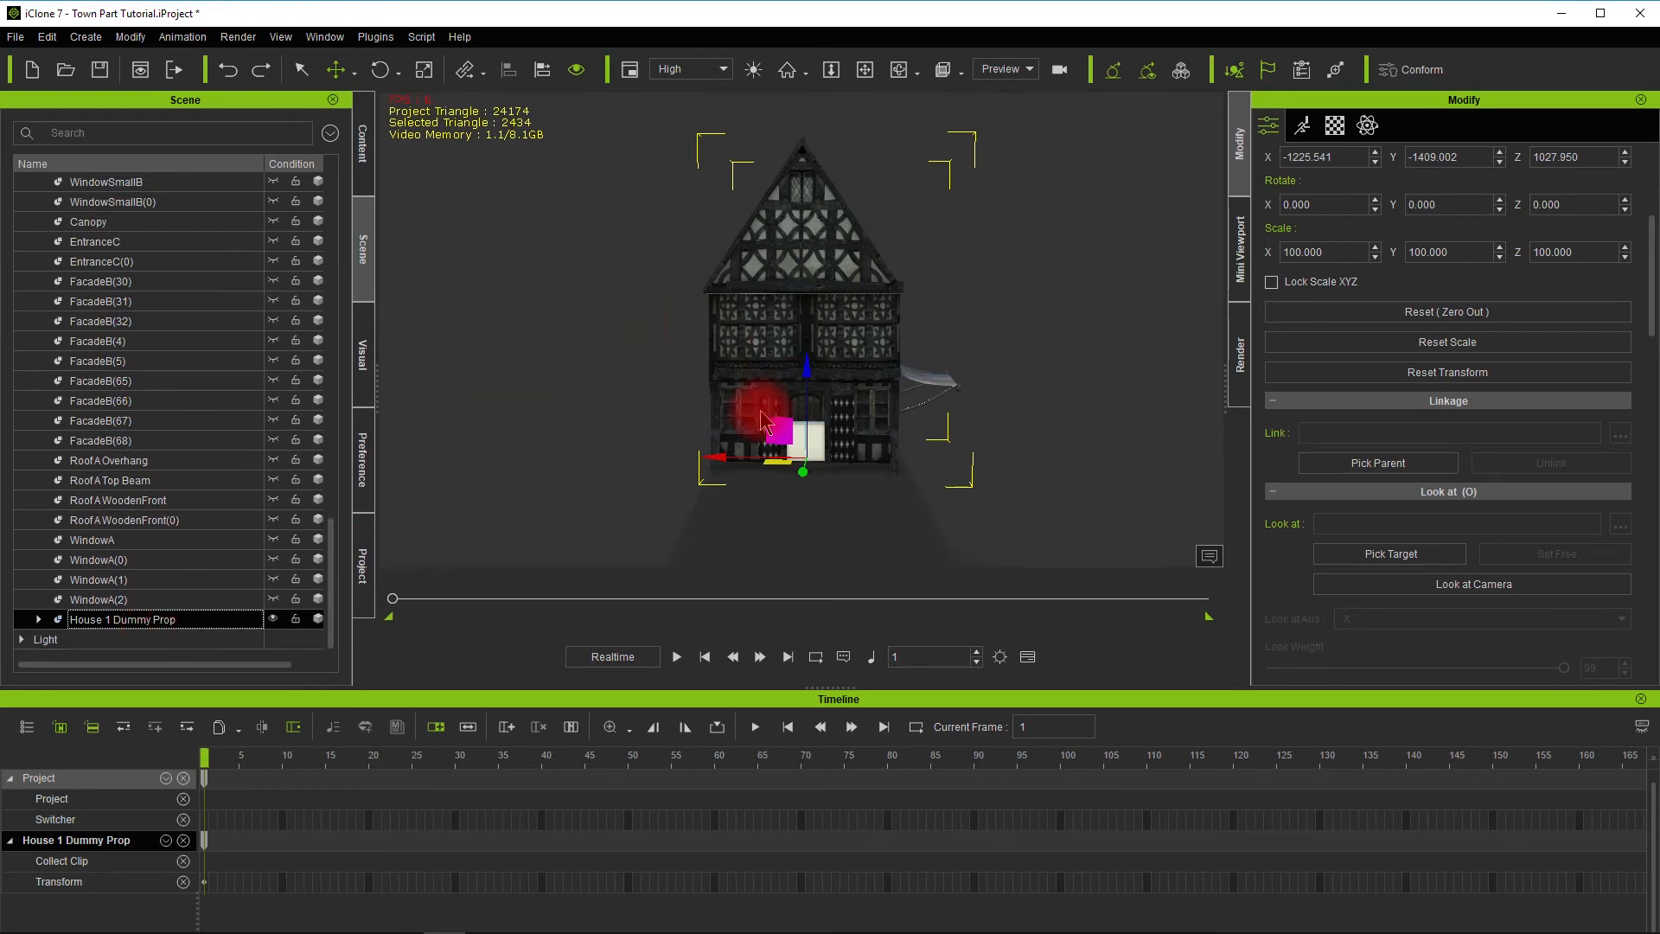
Duplicate the House 1 Dummy Prop with its attached house along the X axis, placing the copy at about X -621
left_click_drag(715, 456, 715, 456, "ctrl")
left_click_drag(532, 460, 512, 471, "ctrl")
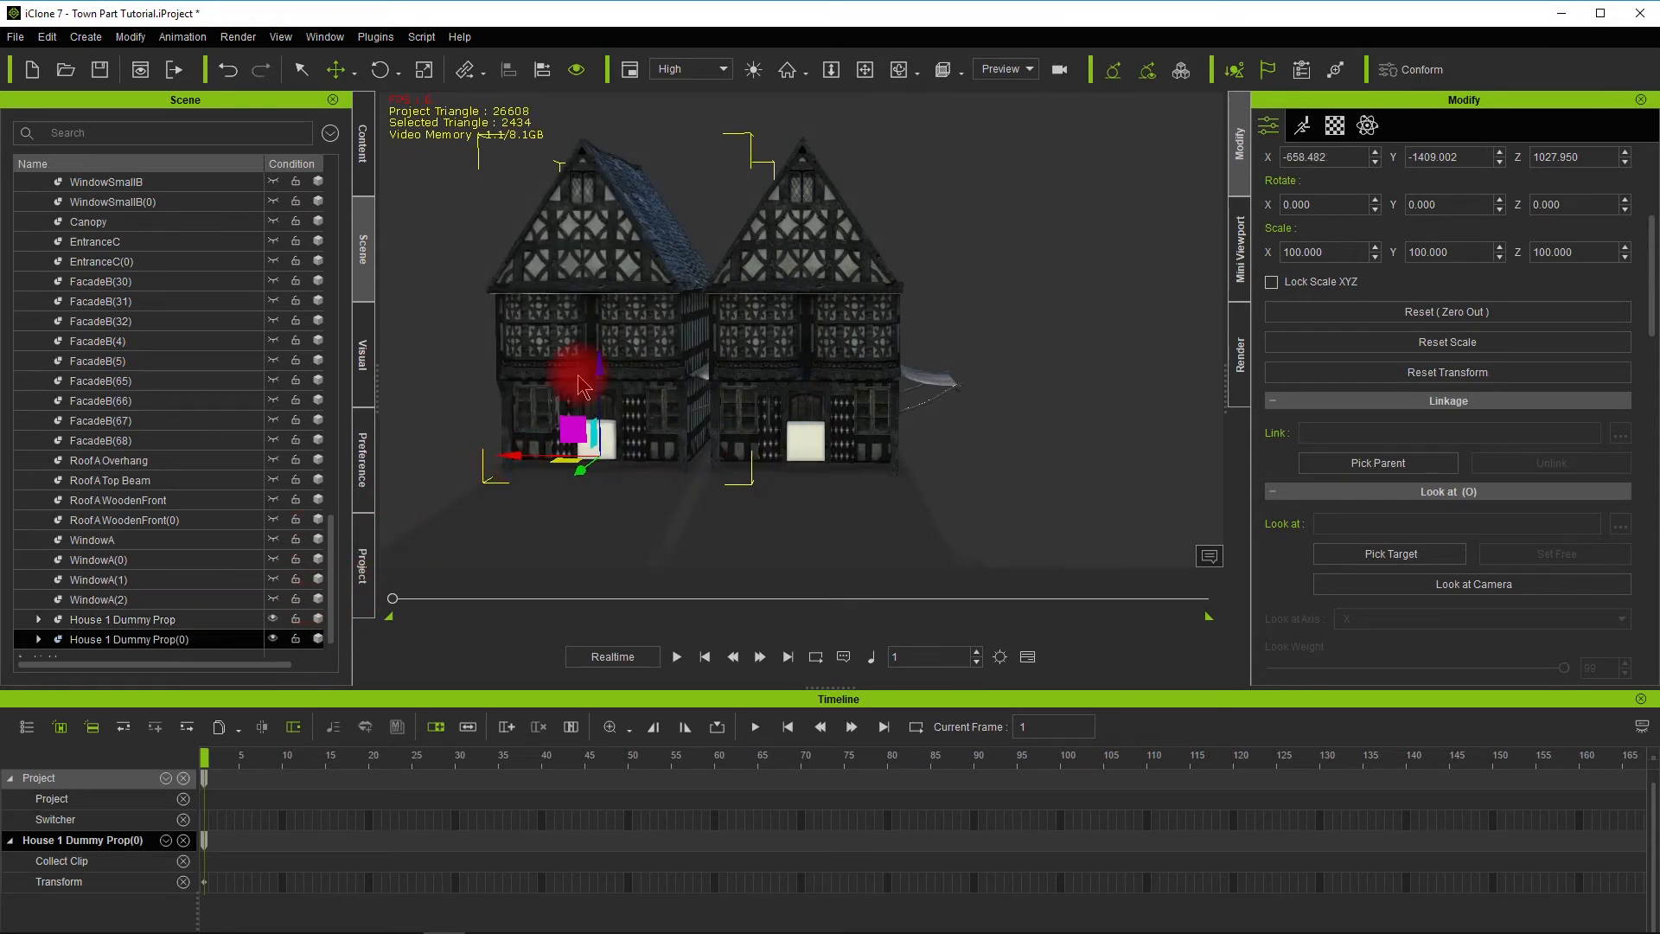
scroll(590, 433, "down", 1)
left_click_drag(601, 523, 652, 520, "alt")
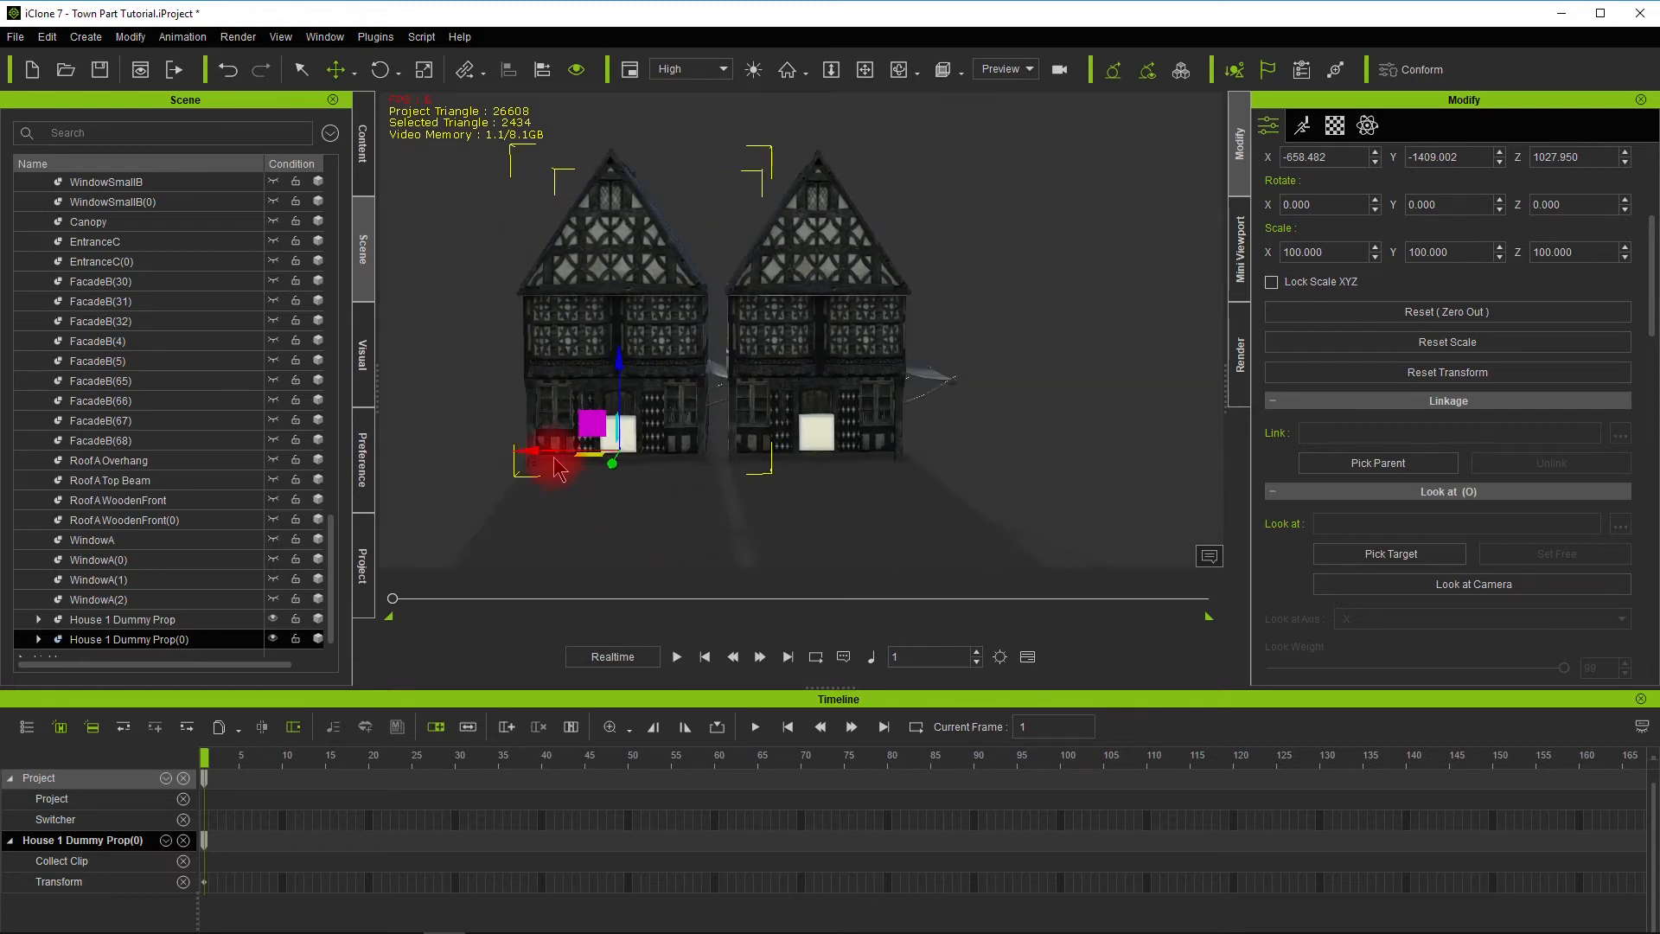
mouse_move(532, 449)
left_mouse_down()
mouse_move(486, 454)
mouse_move(517, 456)
left_mouse_up()
left_click_drag(475, 519, 526, 523, "alt")
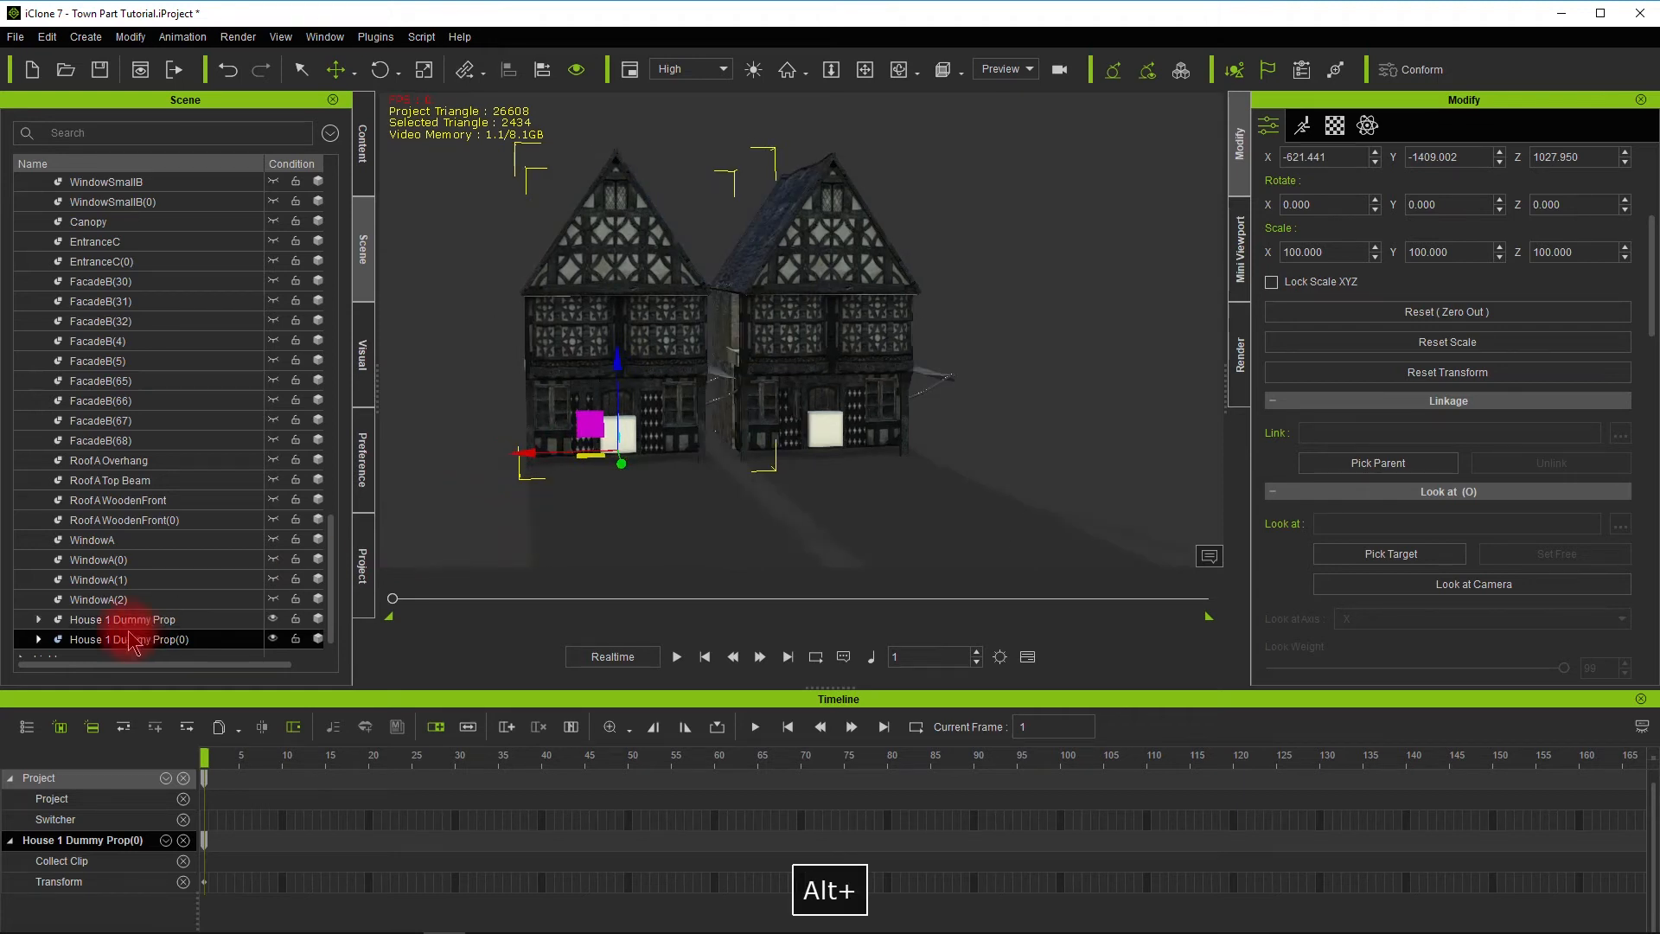
Detach all parts, FacadeB(34) through ShopSign WoodFrame(0), from House 1 Dummy Prop(0) and delete them, keeping only the dummy box
left_click(40, 639)
scroll(122, 574, "down", 6)
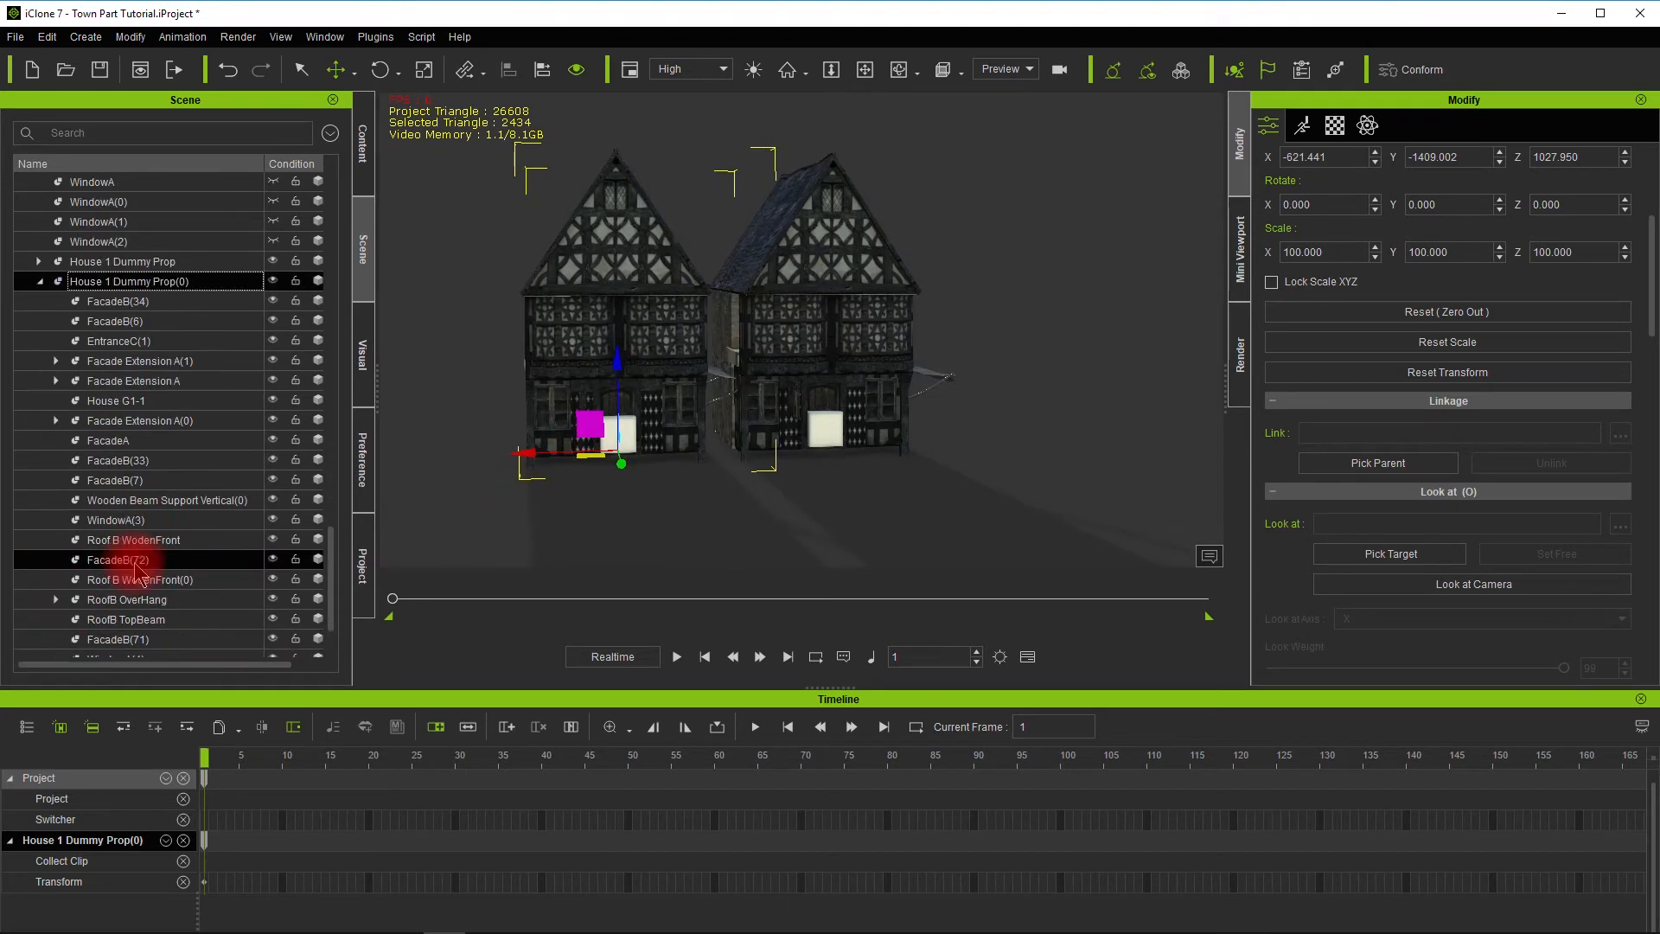
left_click(121, 301)
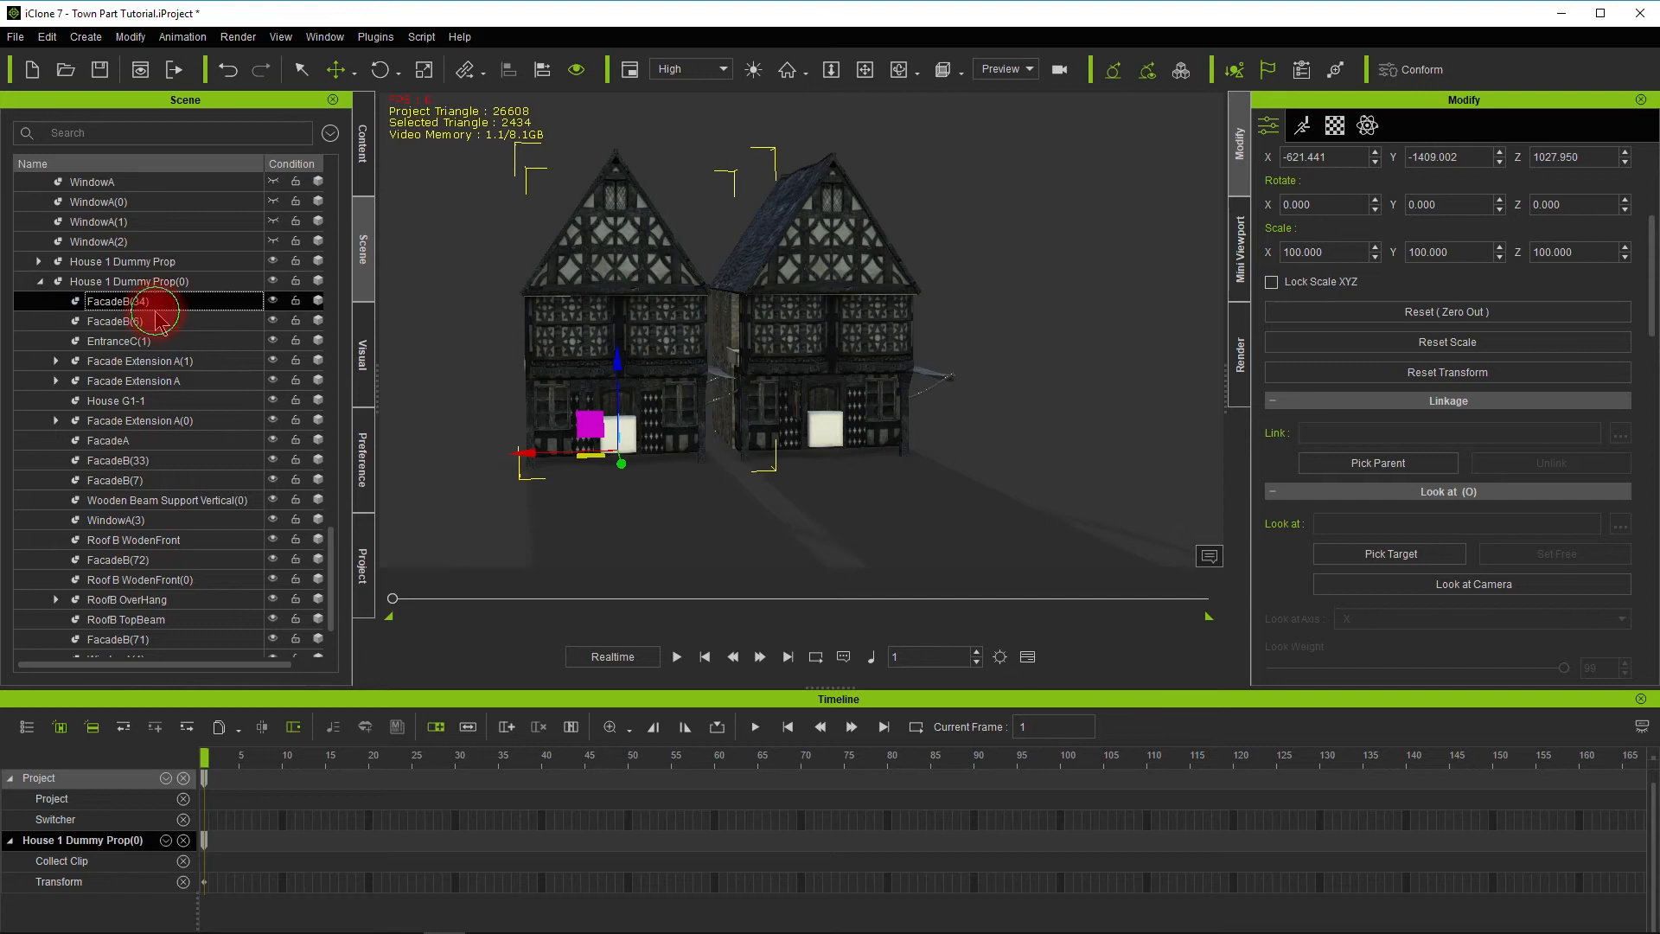
scroll(164, 532, "down", 2)
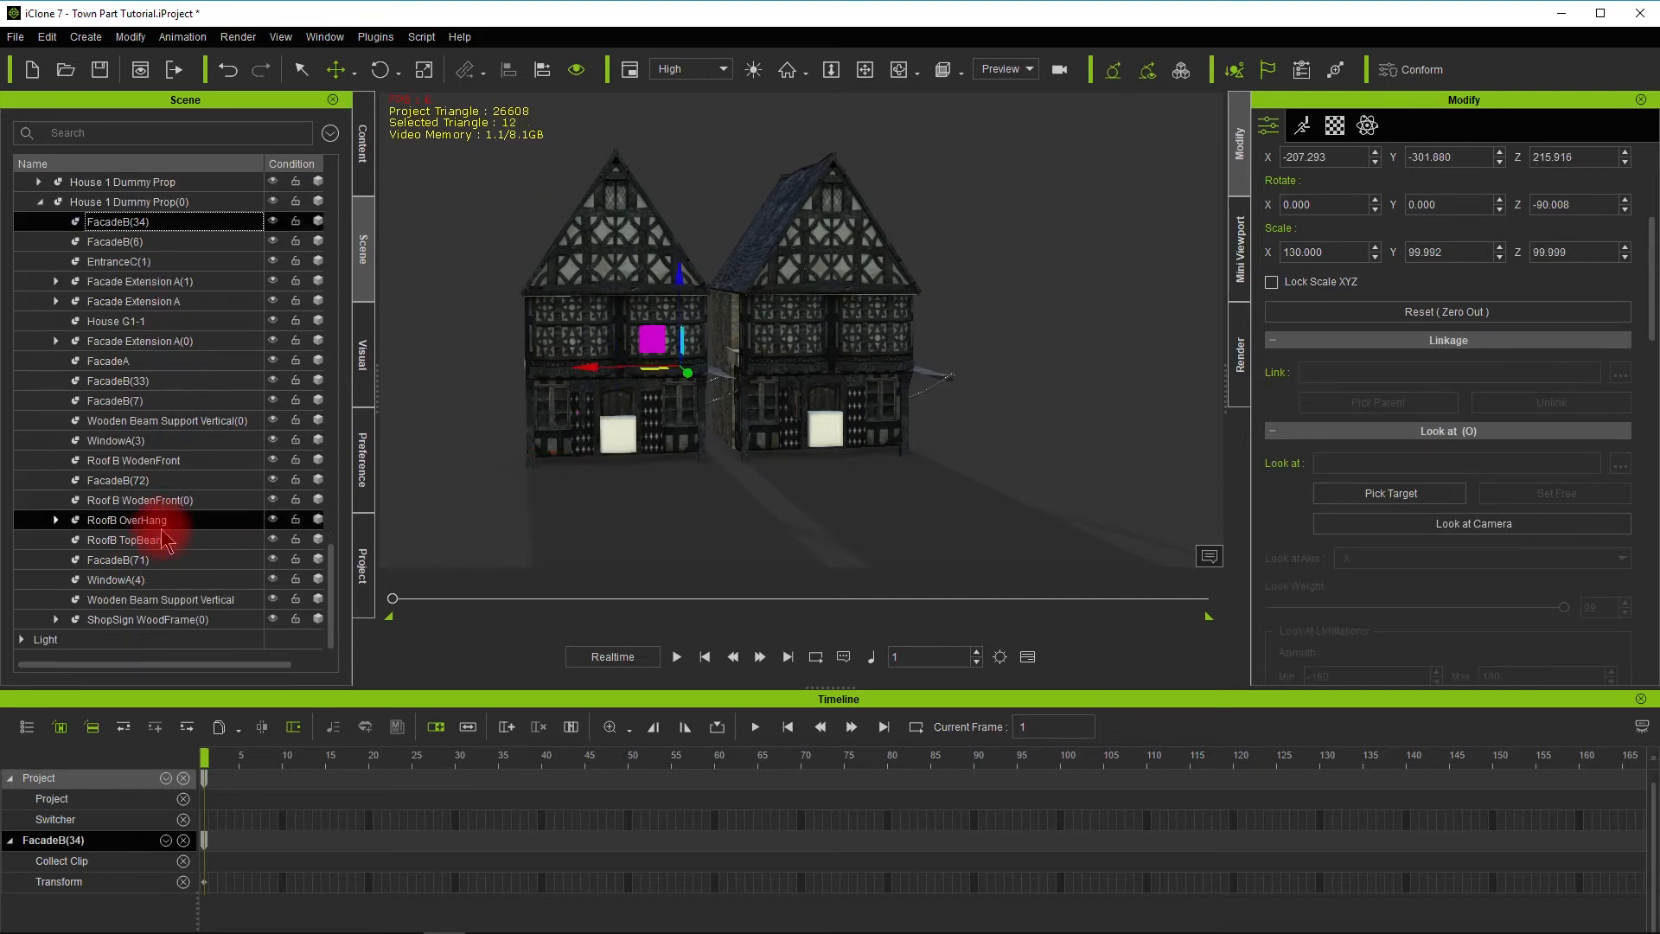
left_click(130, 619, "shift")
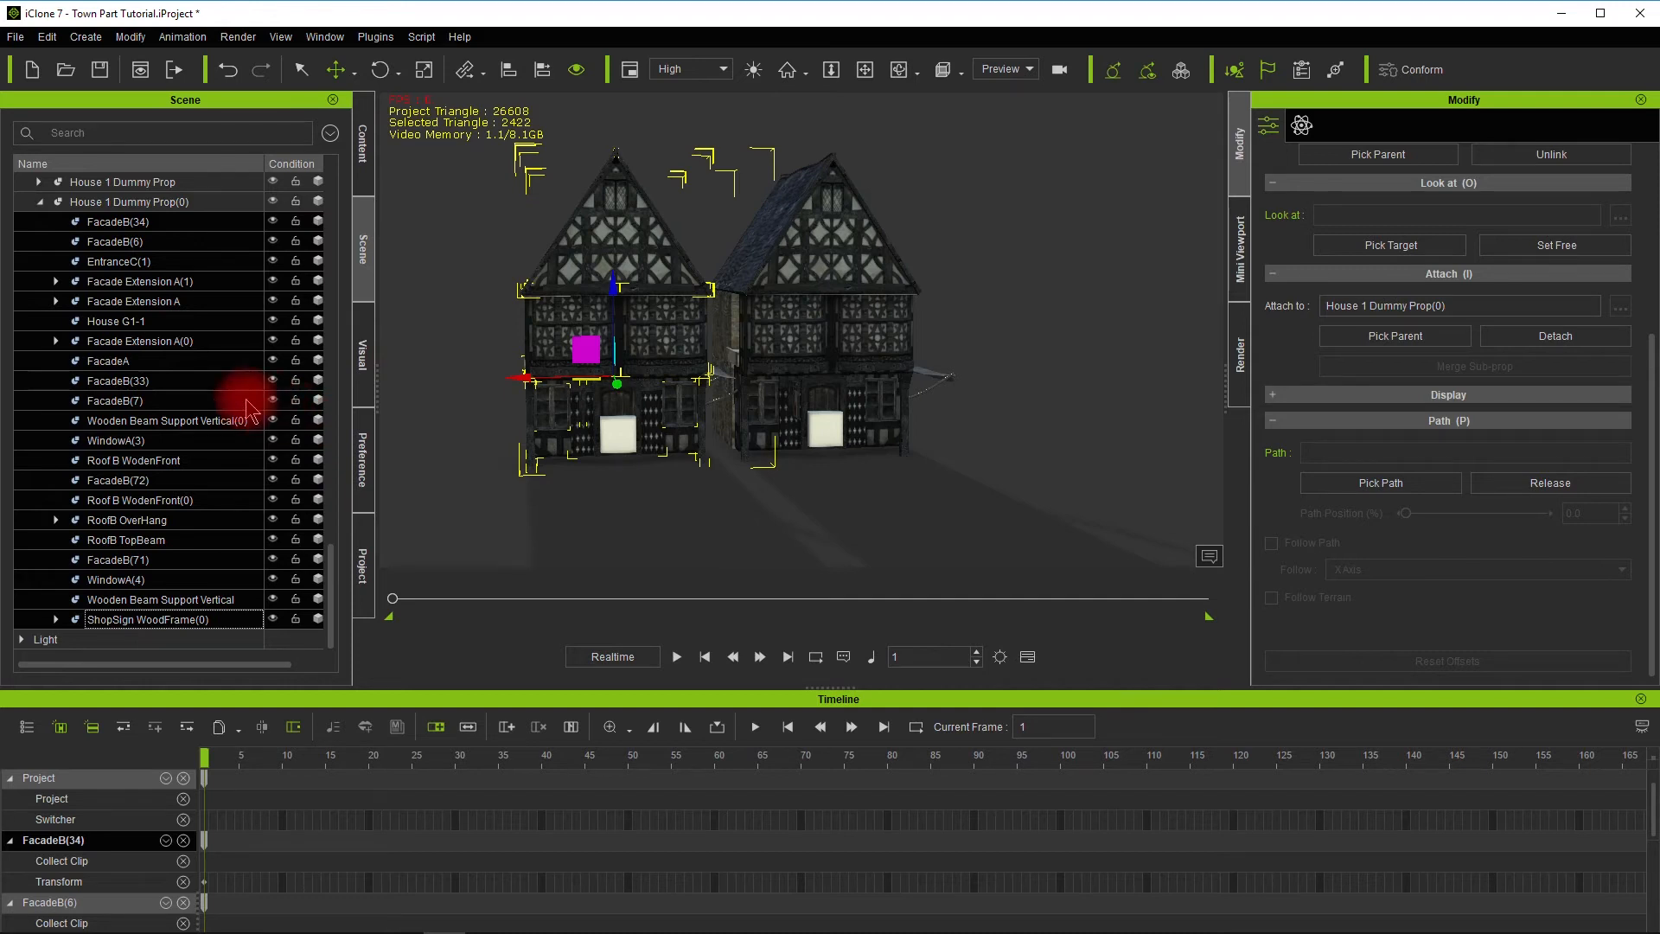
left_click(1556, 338)
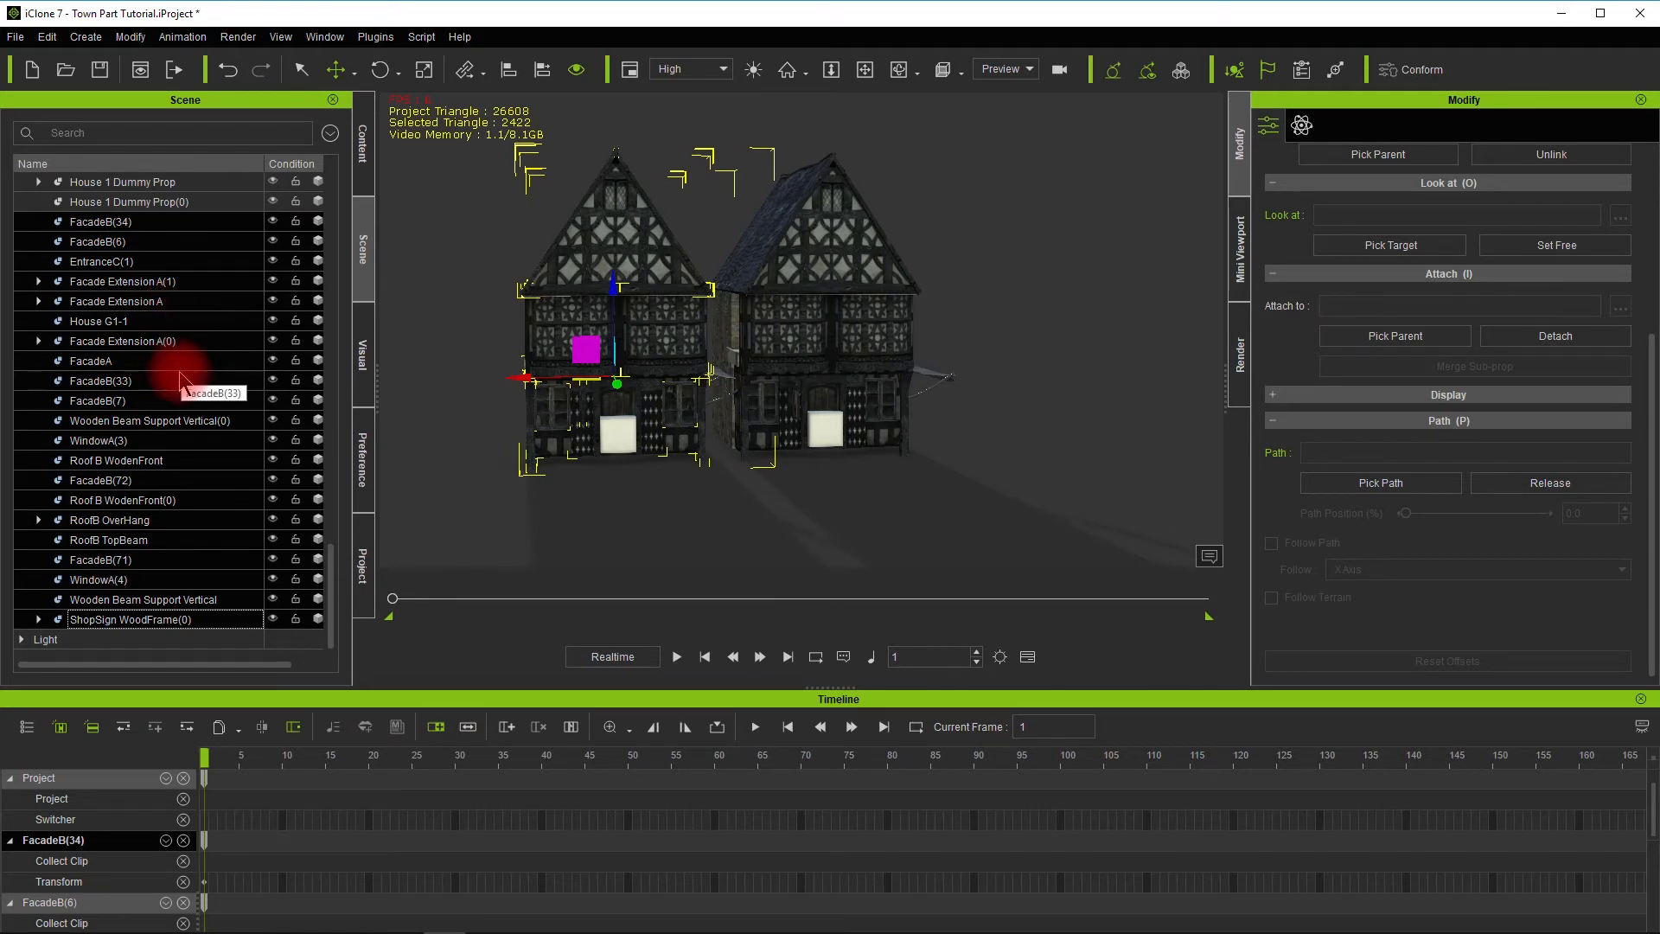
key("Delete")
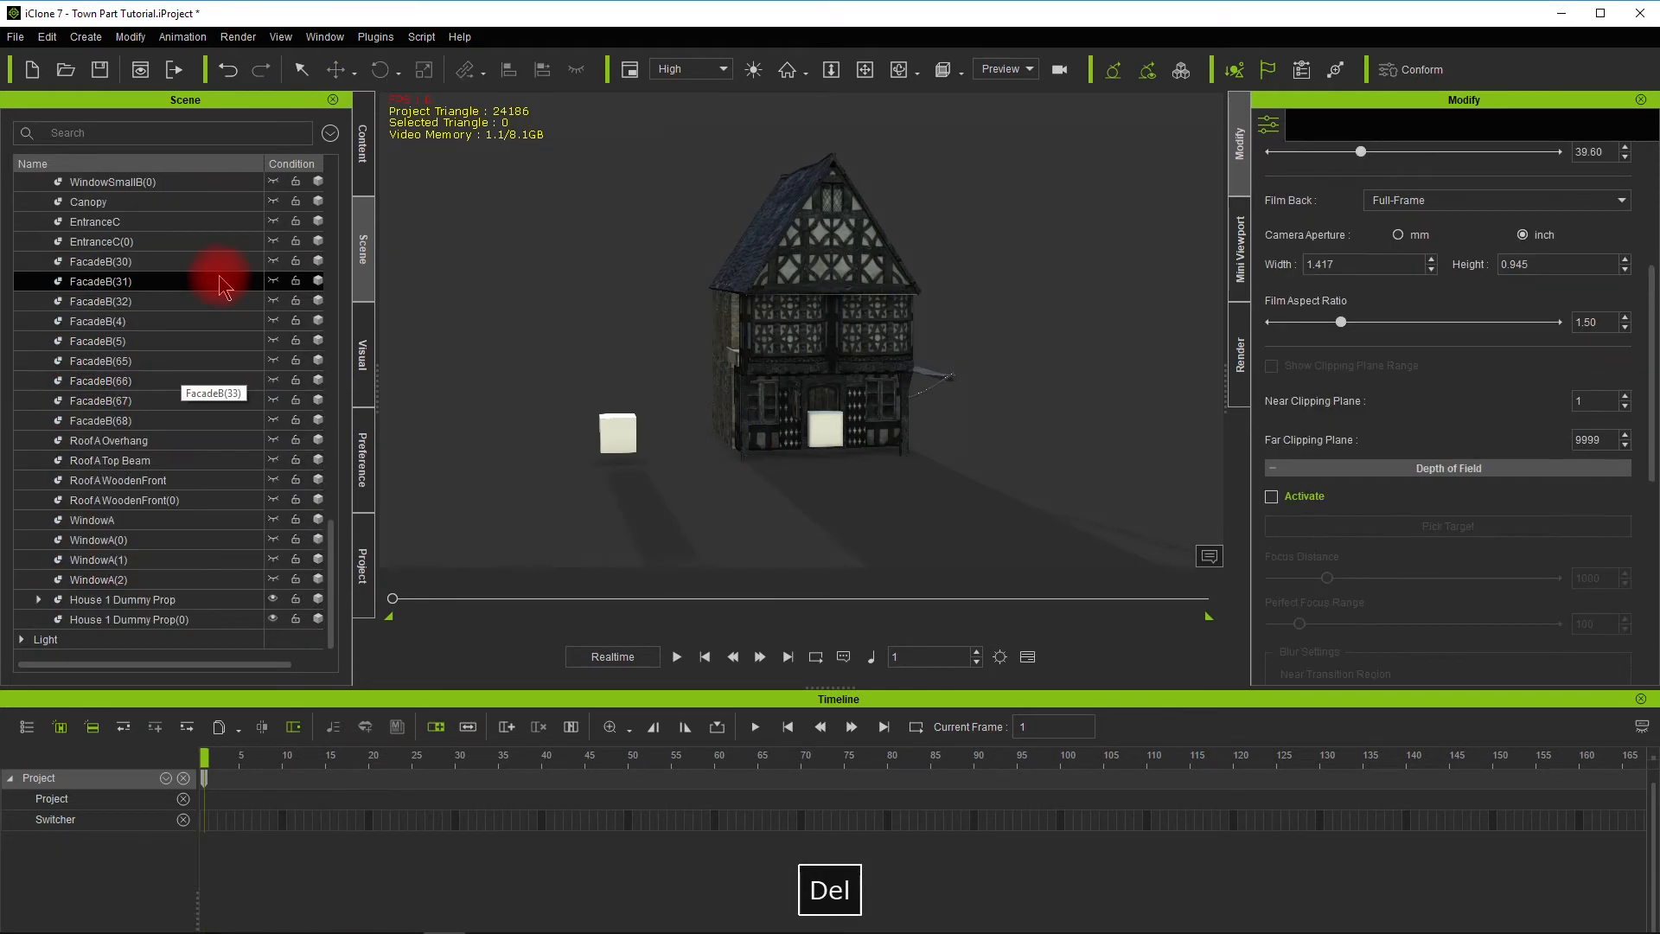
Rename House 1 Dummy Prop(0) to House 2 Dummy Prop
left_click(141, 622)
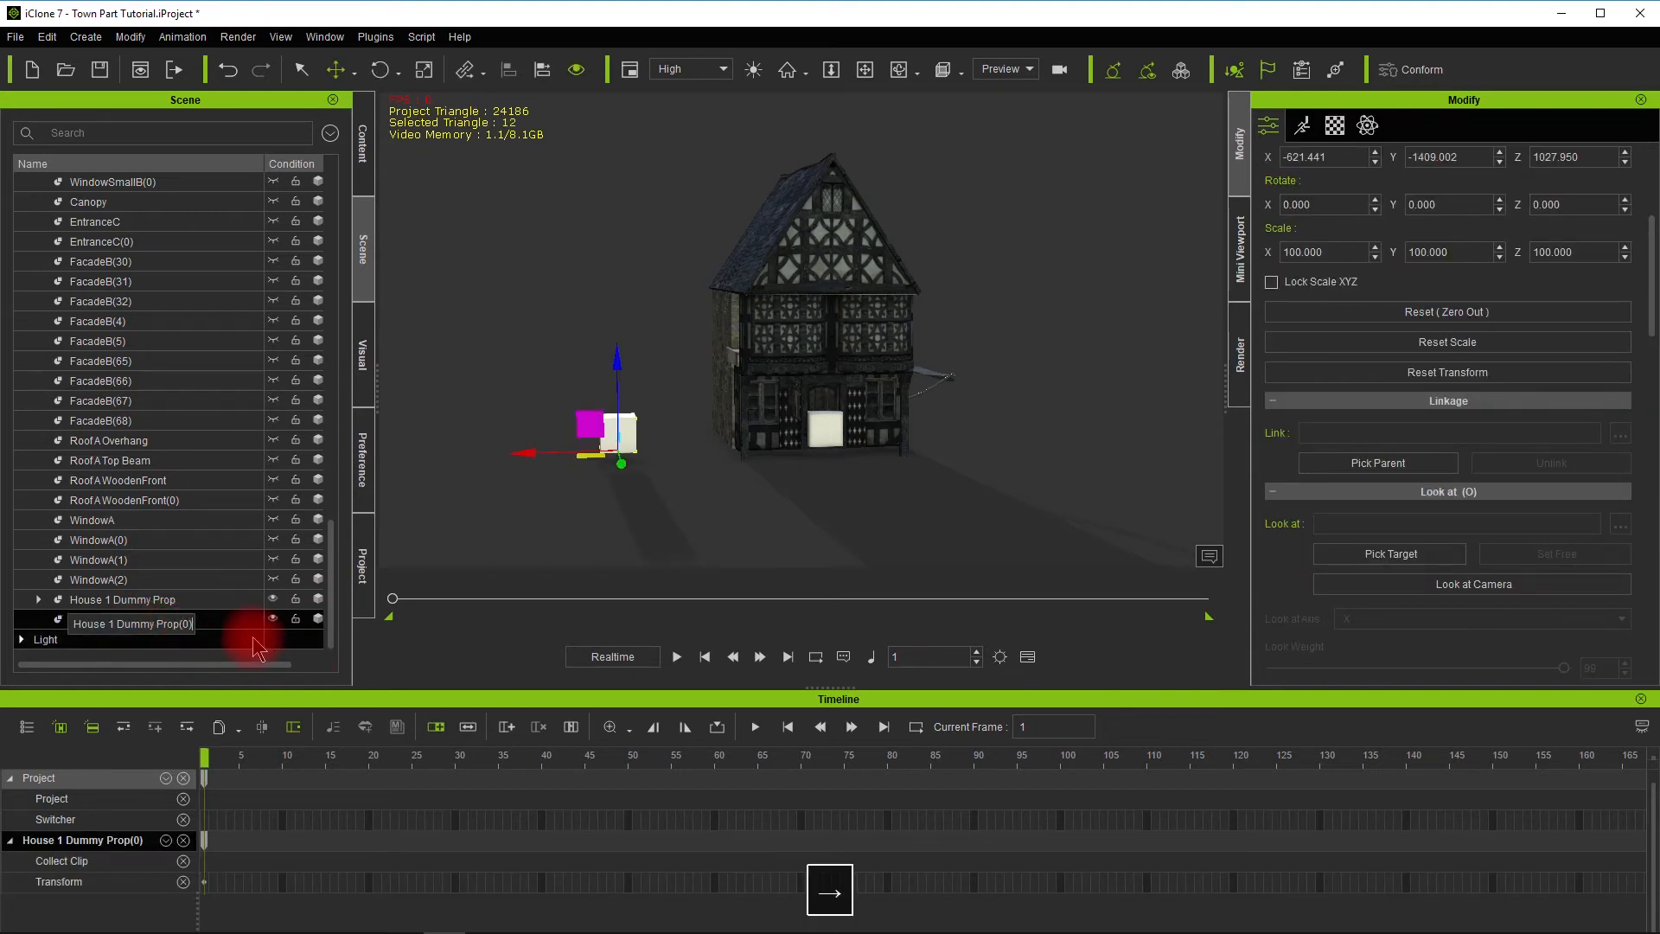
key("BackSpace")
key("BackSpace")
key("Left")
left_click(227, 459)
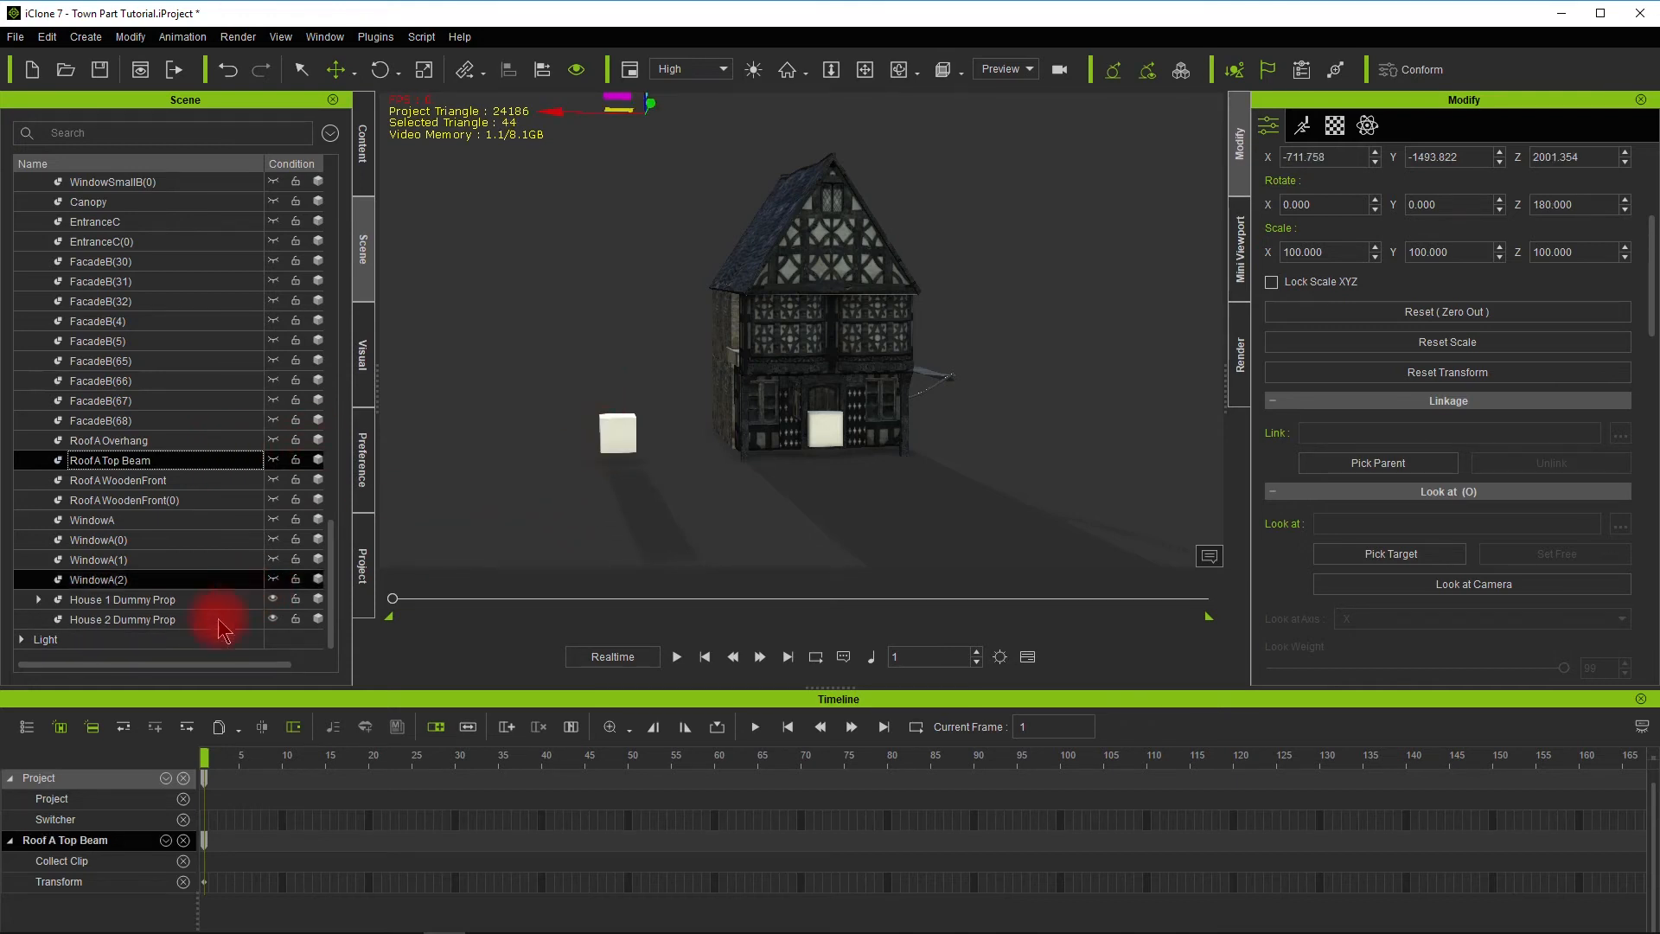
Duplicate the House 2 Dummy Prop into three additional dummy boxes spaced out beside the house, the last at about X 416, Y -387
left_click(205, 619)
middle_click_drag(512, 511, 663, 508)
left_click_drag(663, 508, 648, 504, "alt")
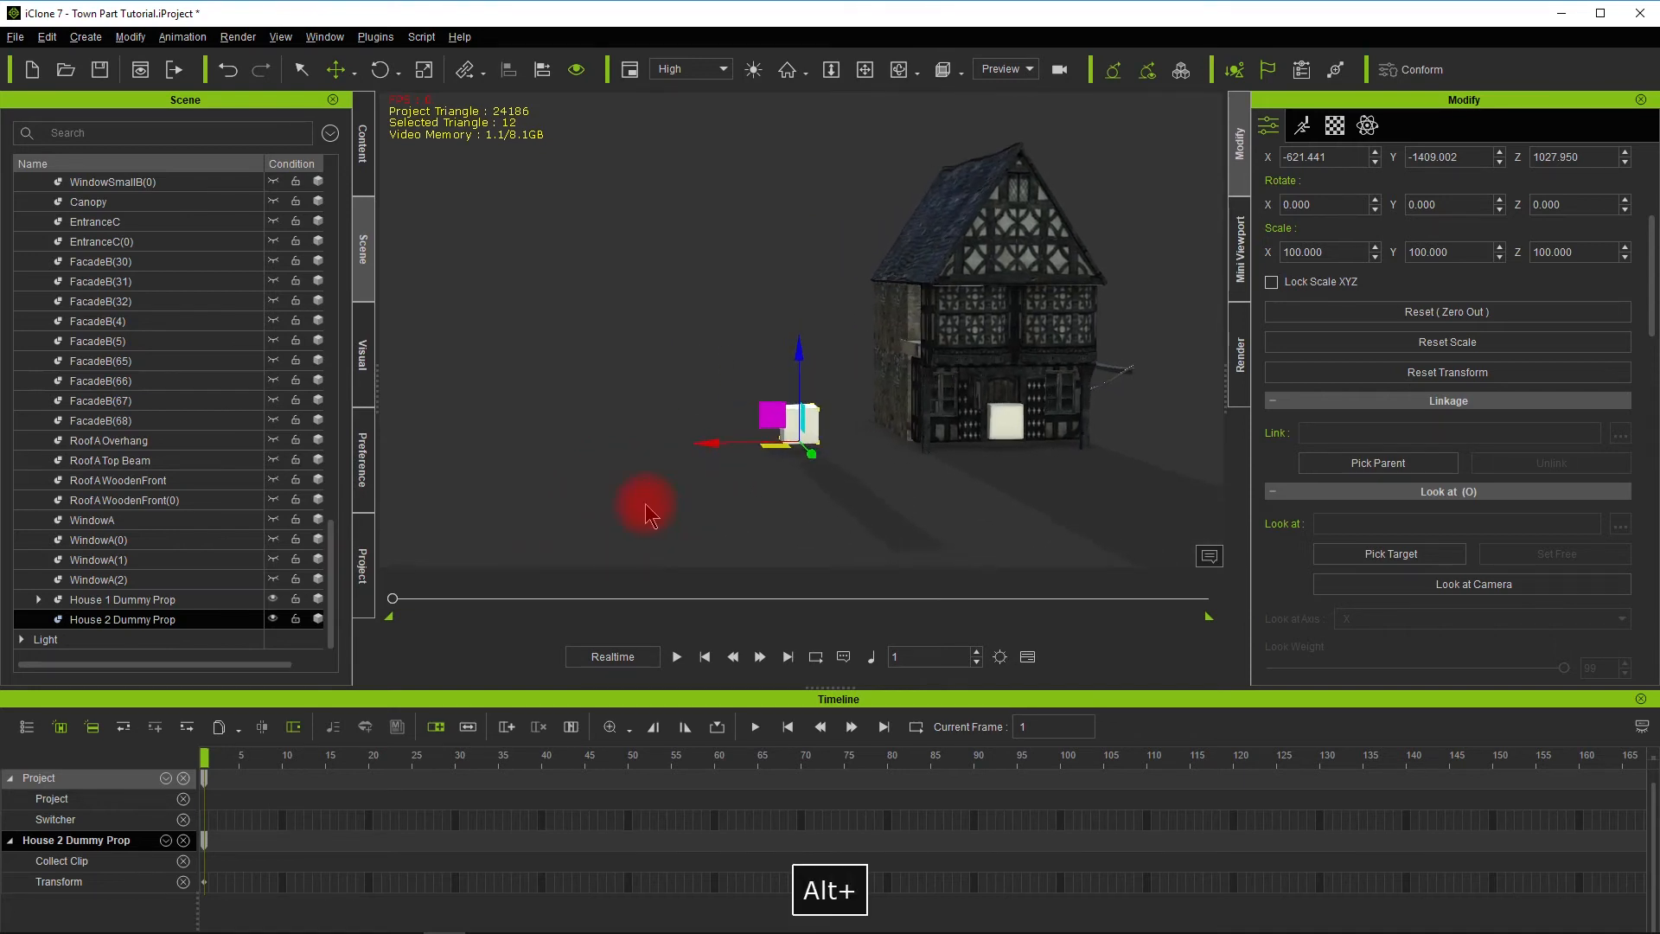
left_click_drag(706, 440, 523, 459, "ctrl")
left_click_drag(533, 526, 1000, 532, "alt")
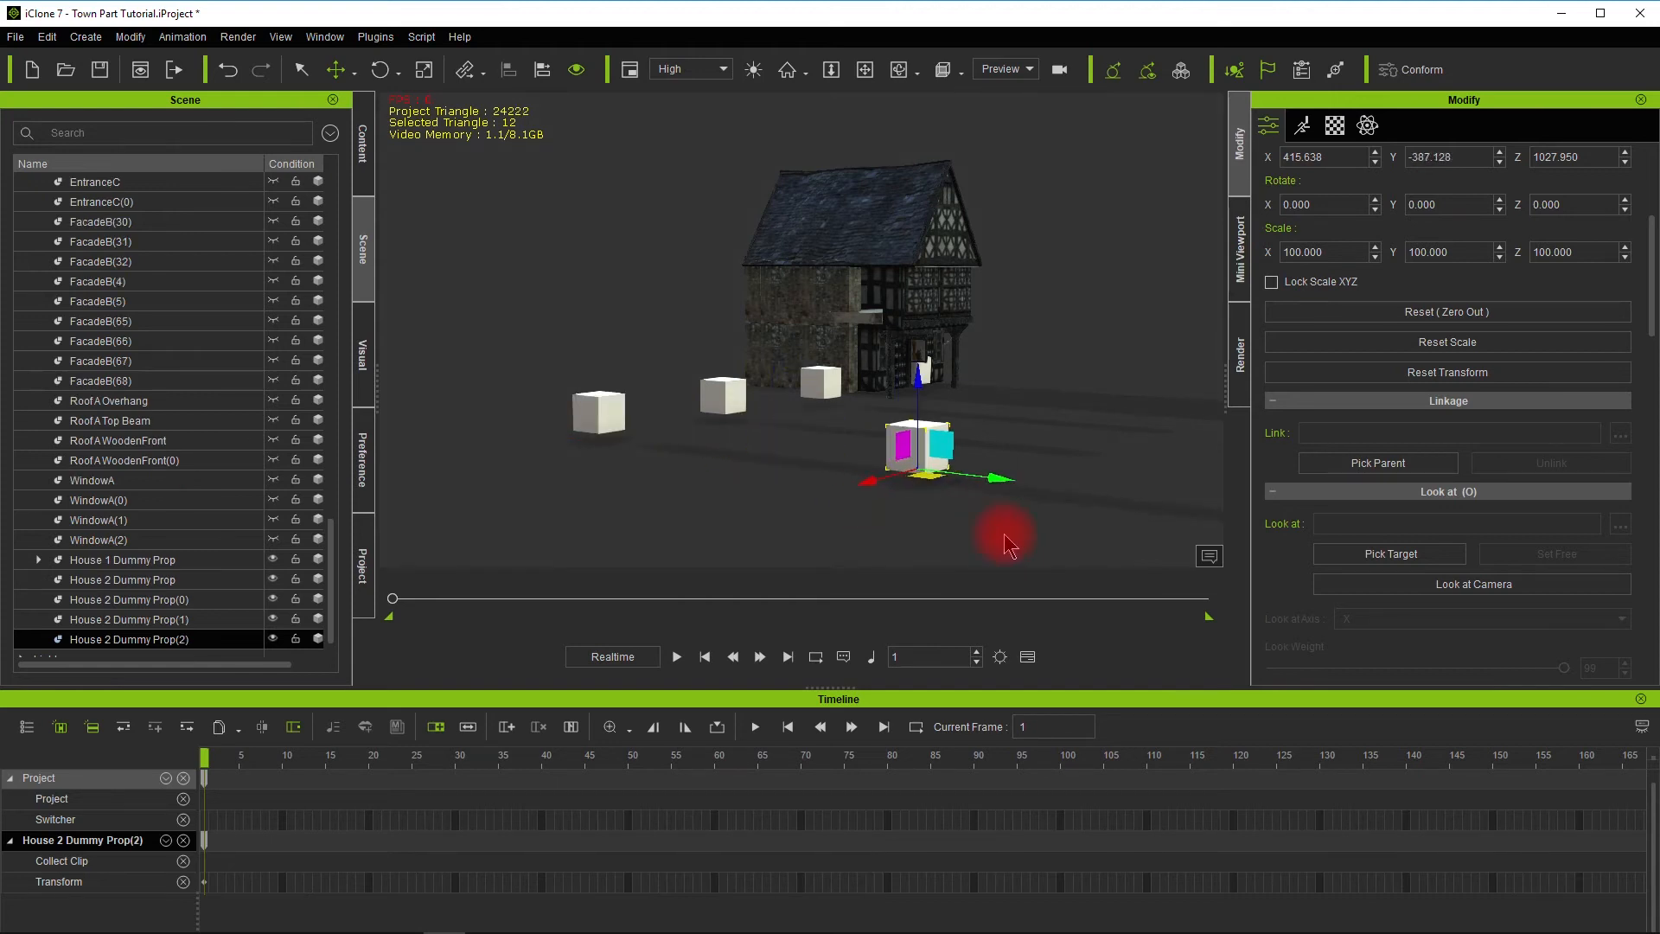
Hide House 2 Dummy Prop(0), (1) and (2), and select the original House 2 Dummy Prop
left_click(273, 639)
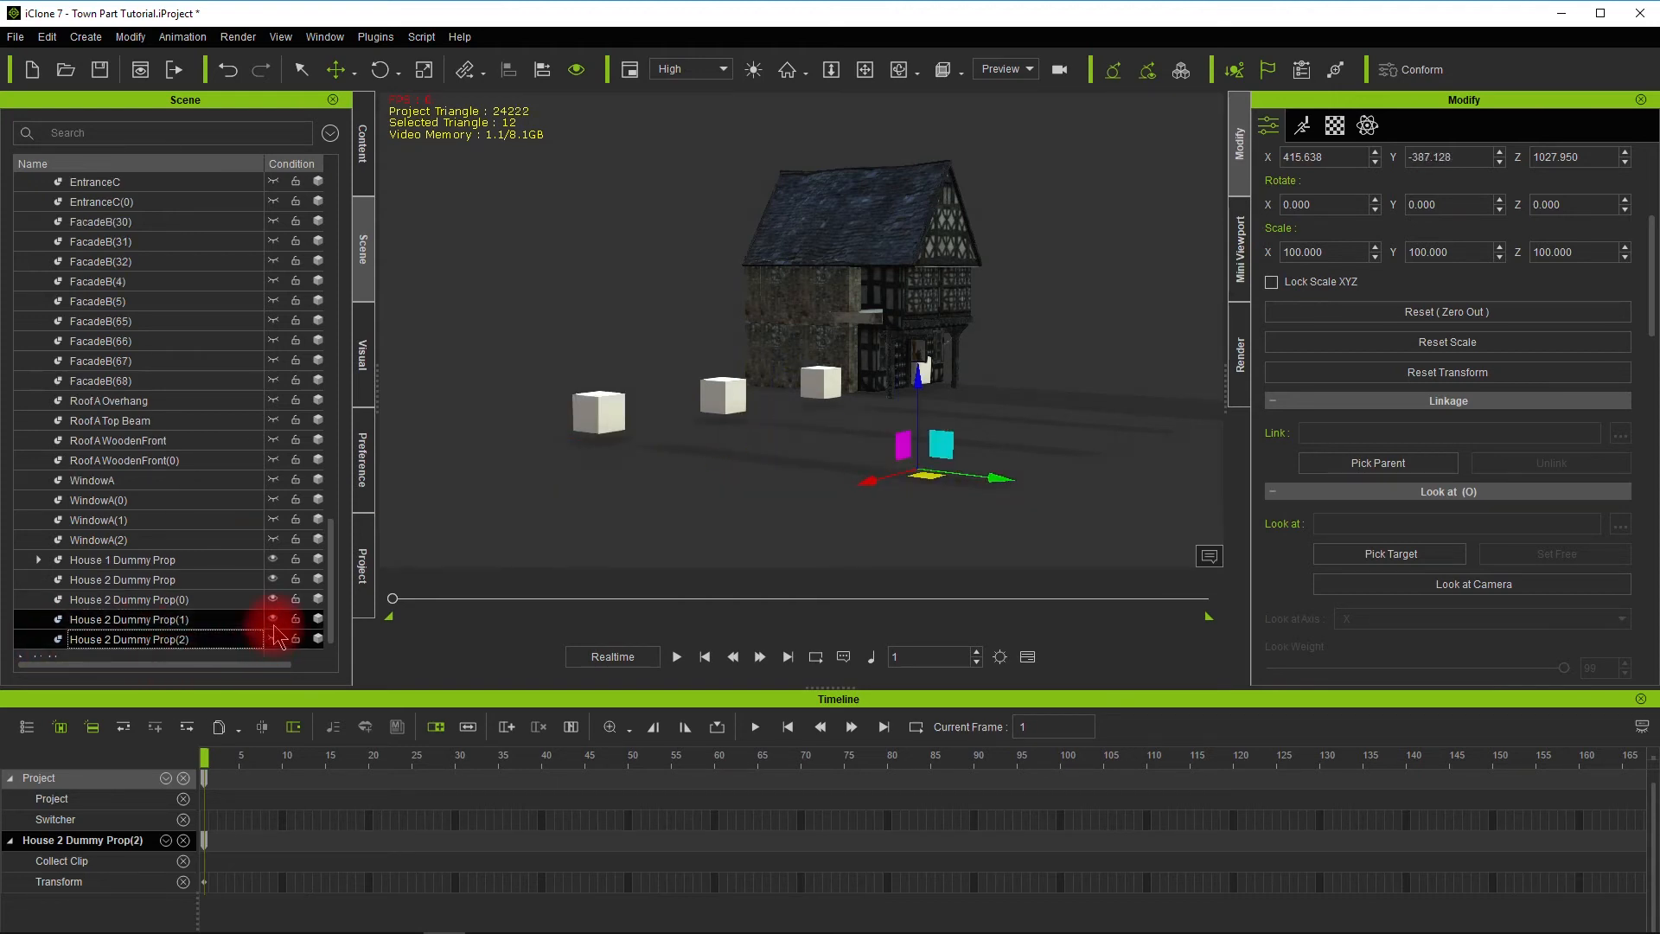
left_click(273, 619)
left_click(181, 581)
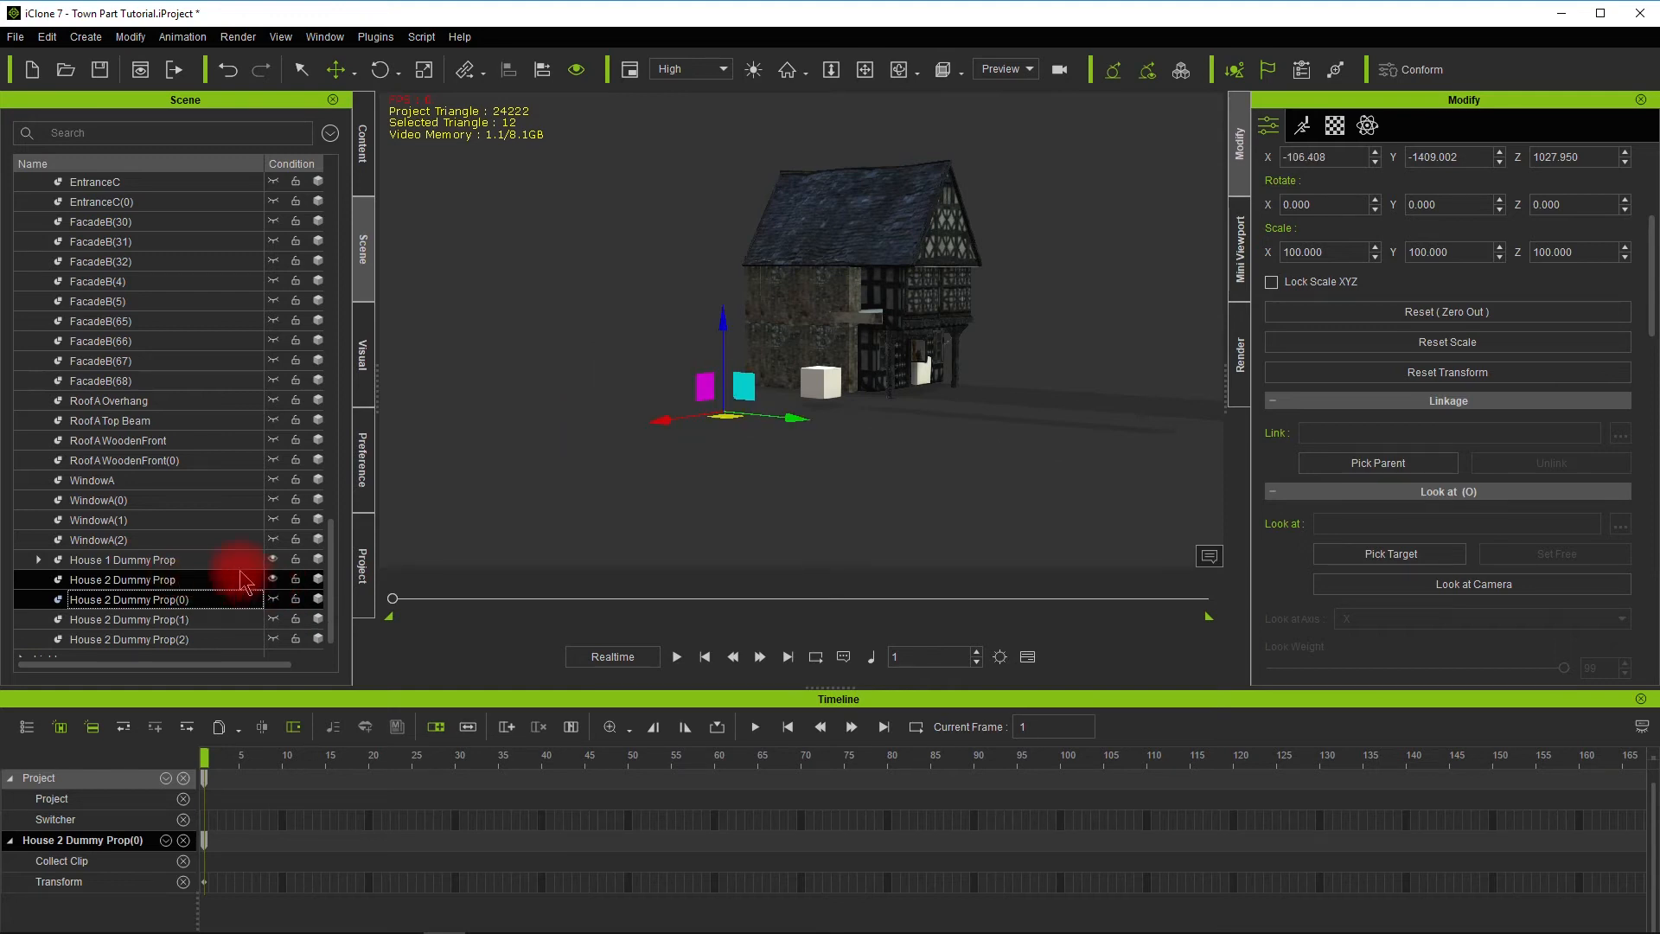
Make the House G1-2 prop visible in the scene
left_click_drag(761, 490, 527, 504, "alt")
scroll(83, 419, "up", 4)
scroll(104, 417, "up", 15)
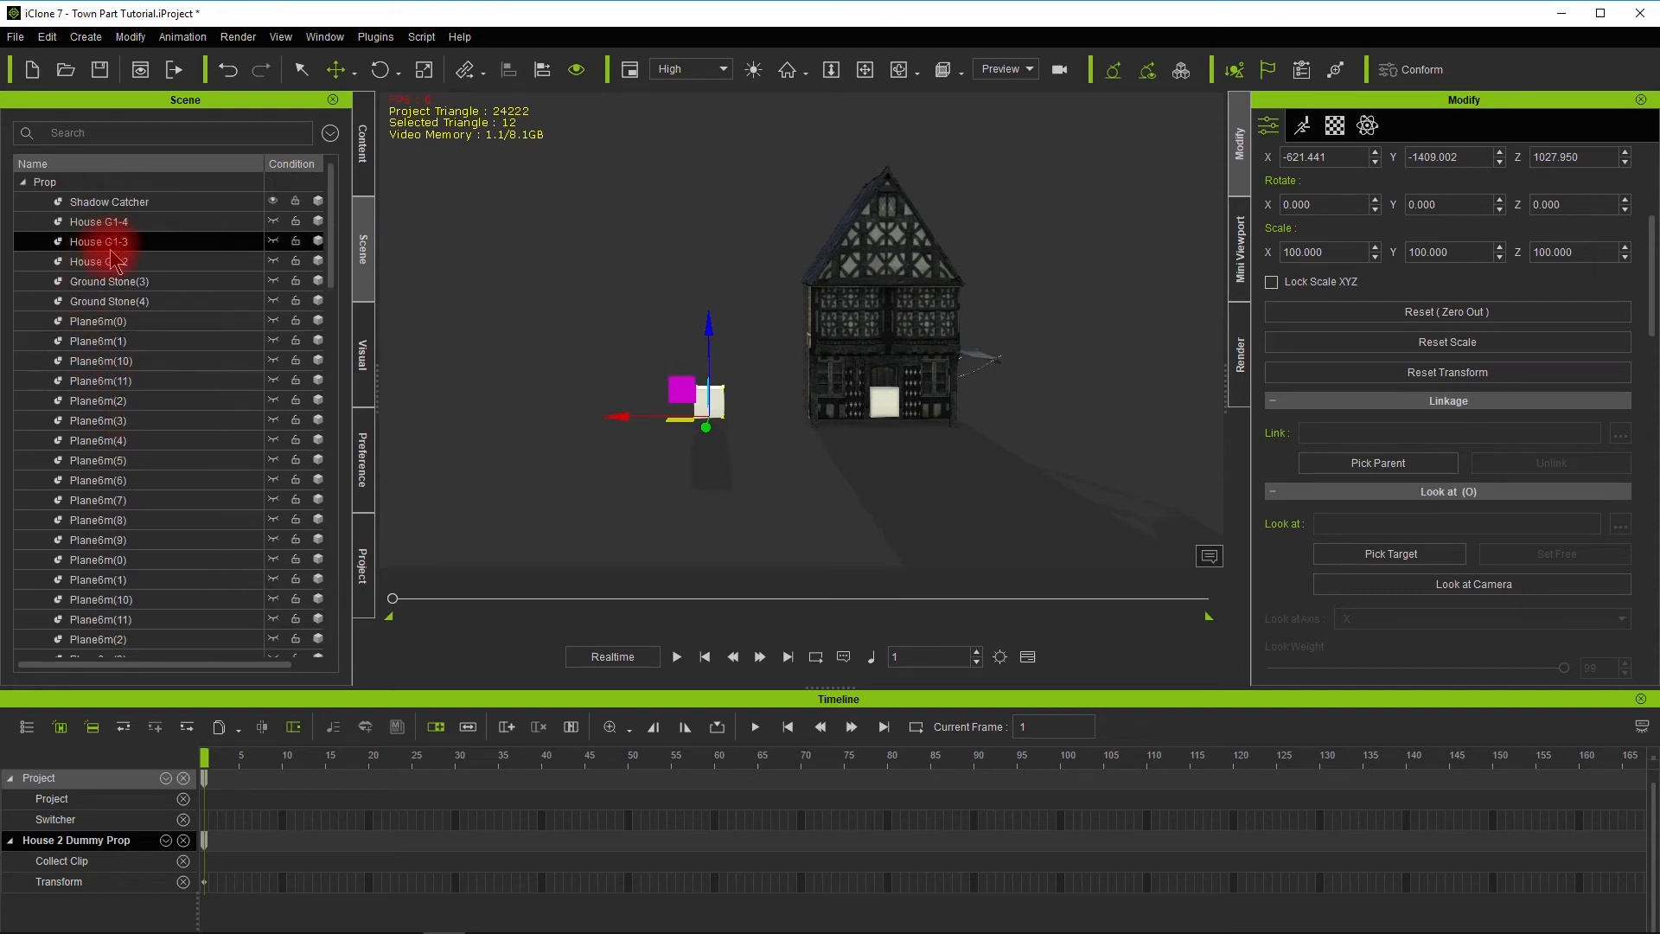
left_click(115, 261)
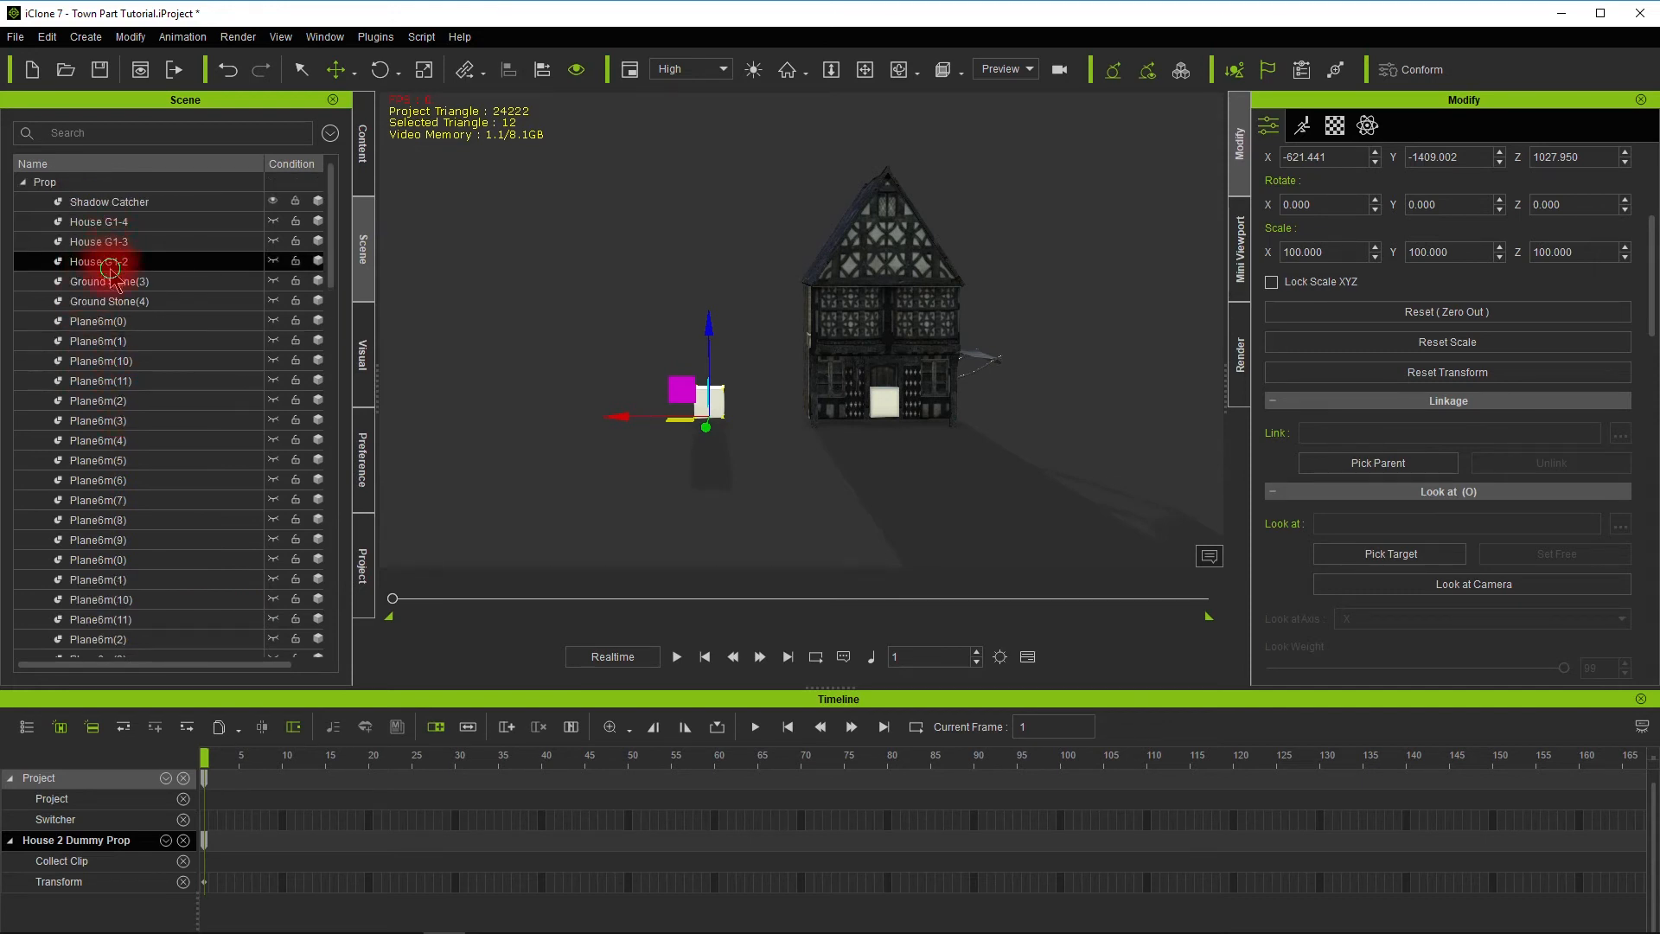
left_click(273, 262)
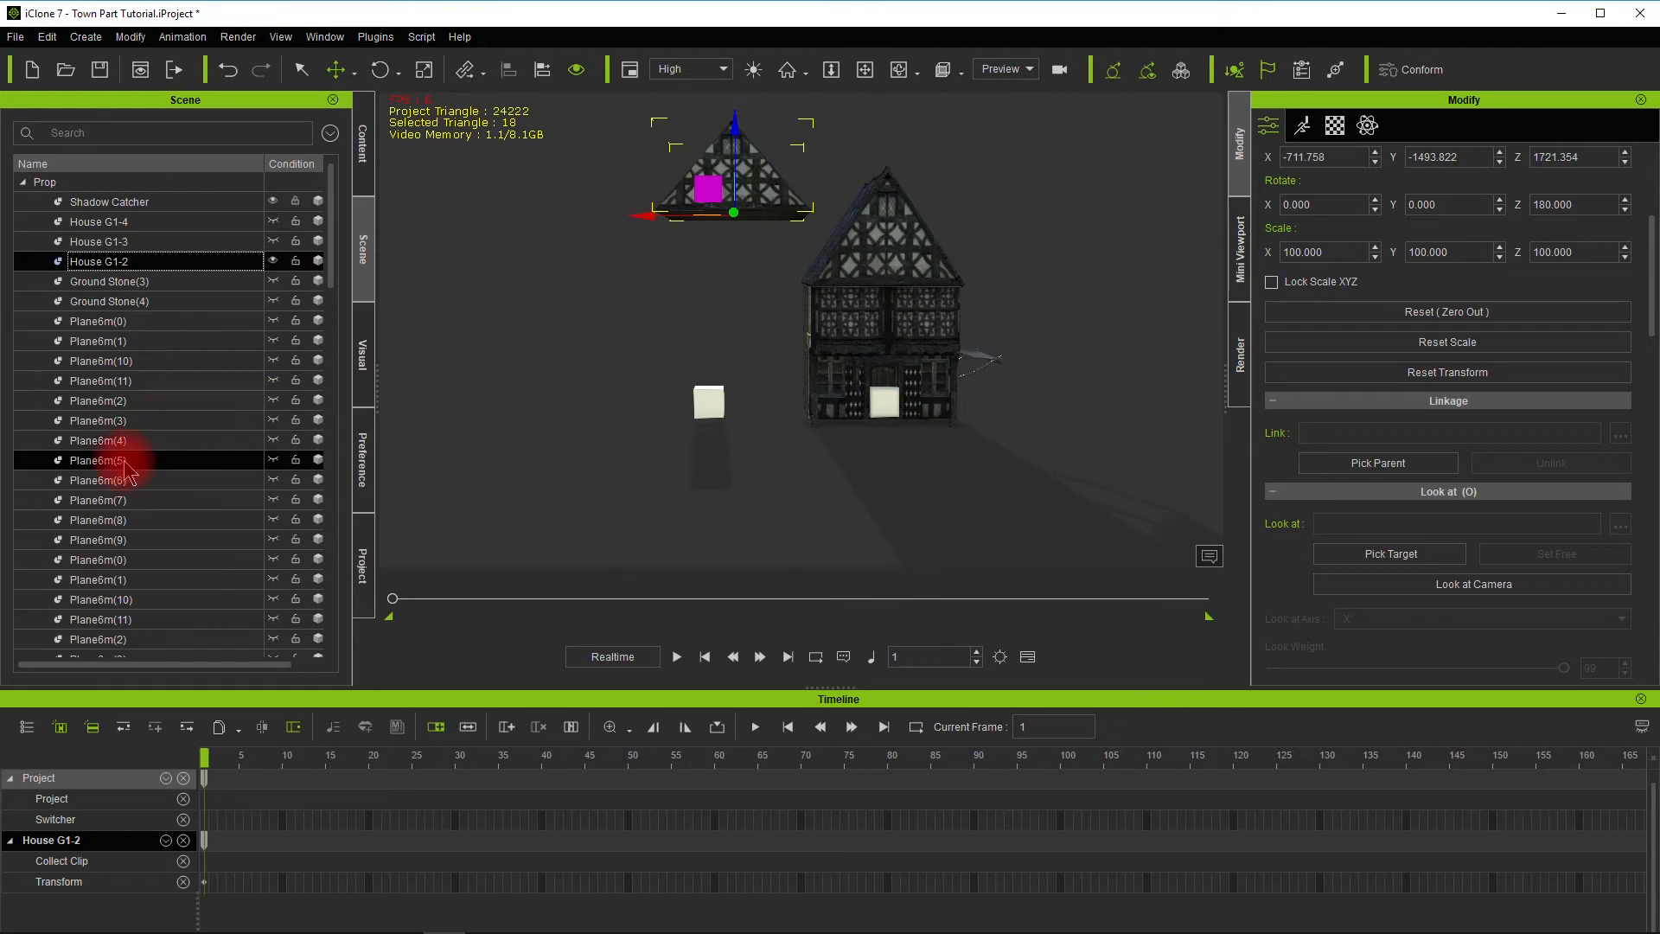
Select the second house's parts from FacadeB(32) through WindowA(2) and make them visible
scroll(167, 425, "down", 6)
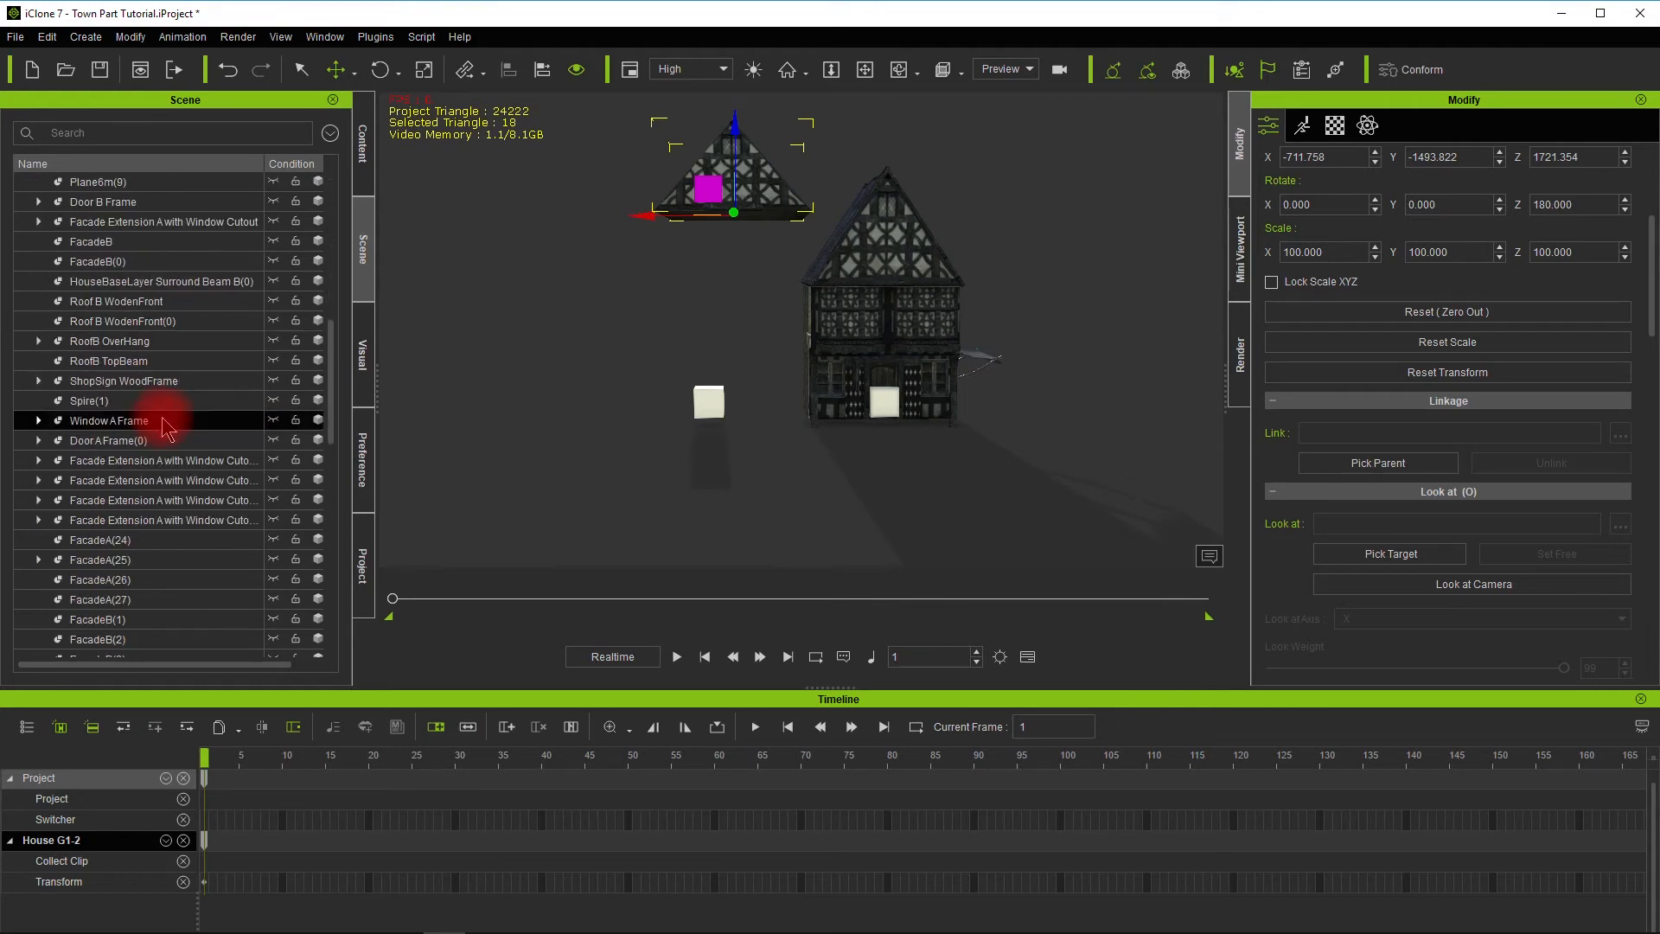
scroll(167, 425, "down", 6)
scroll(166, 425, "up", 9)
scroll(167, 425, "up", 3)
scroll(166, 426, "down", 15)
scroll(167, 425, "down", 1)
left_click(179, 520)
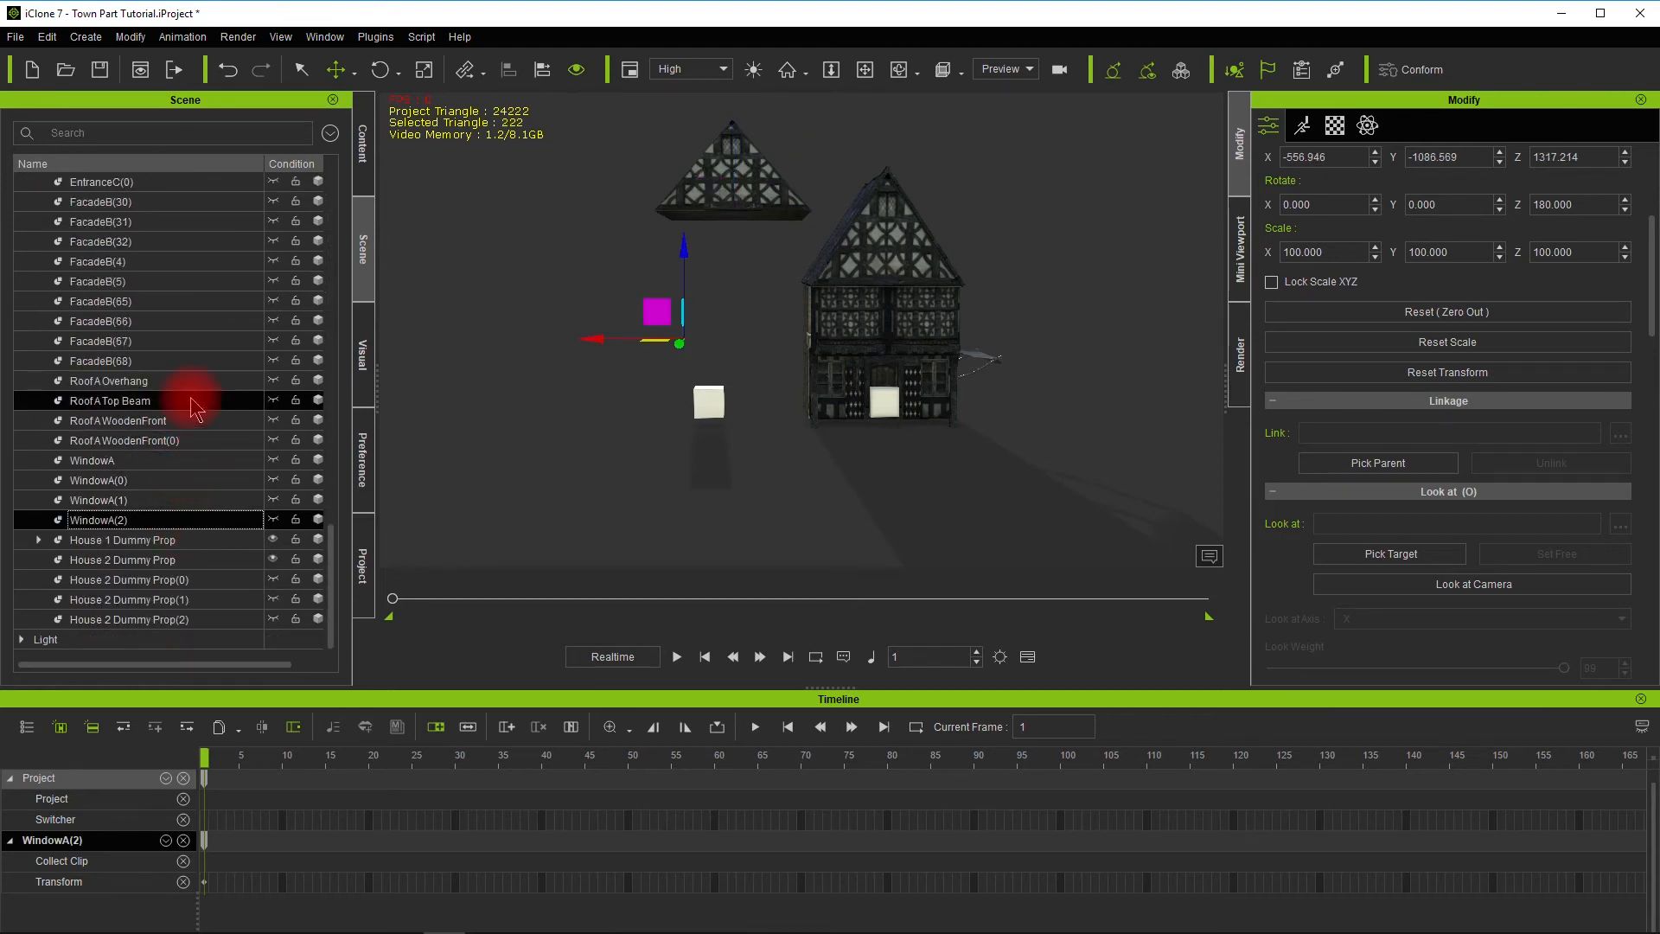
left_click(183, 242, "alt")
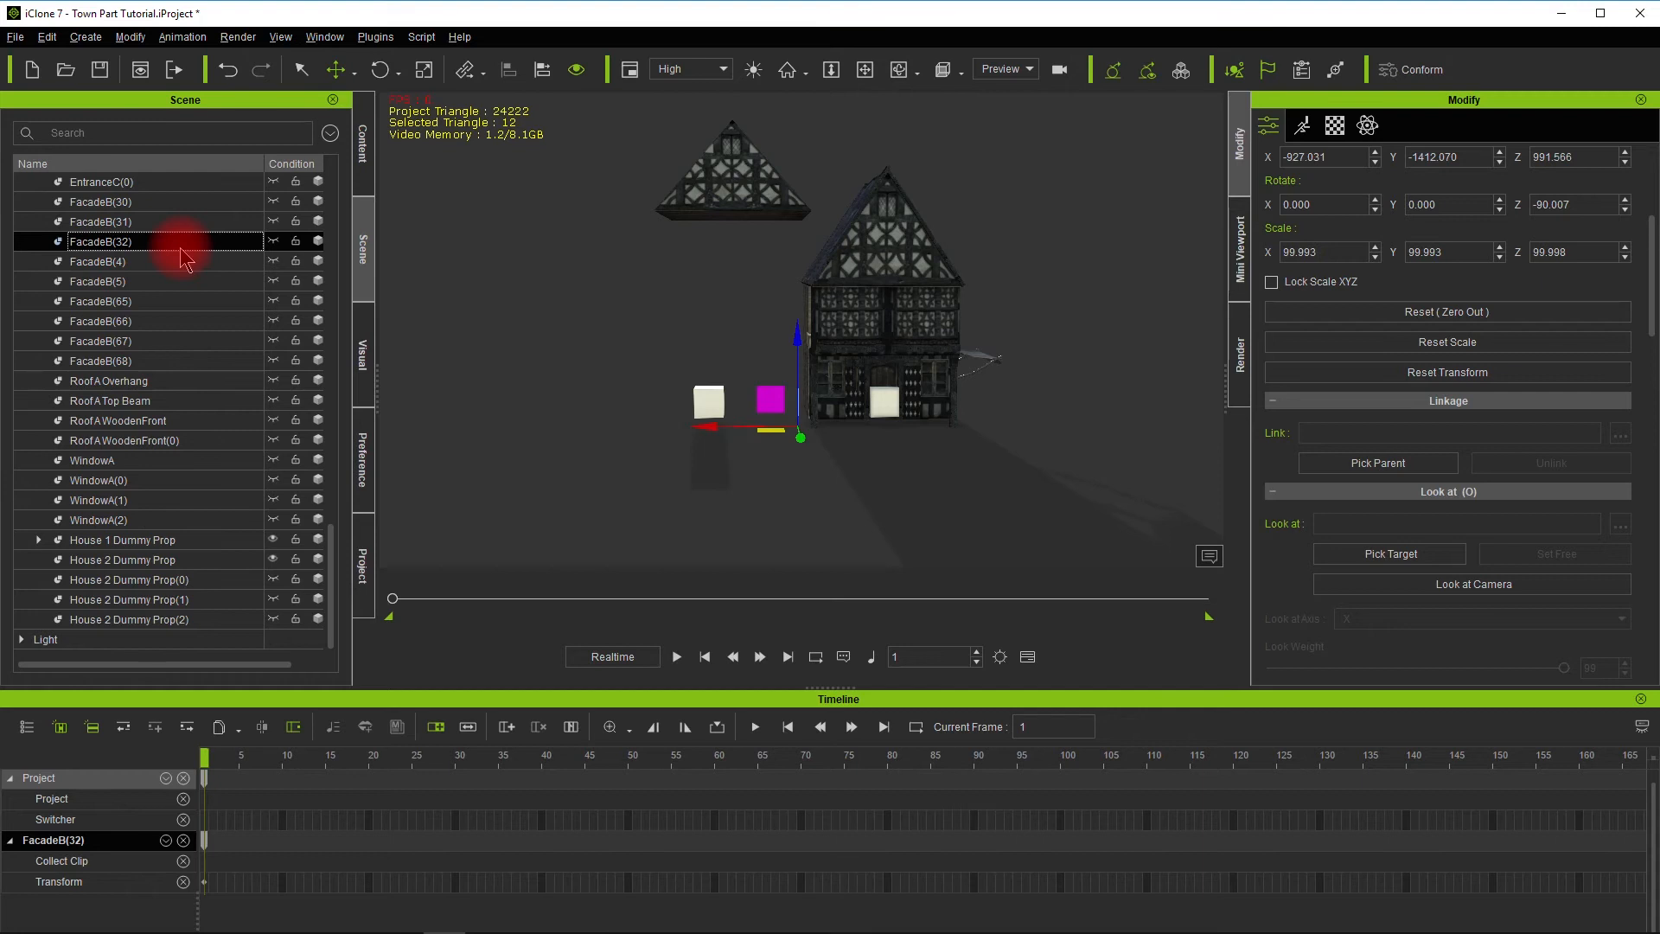
left_click(220, 522, "shift")
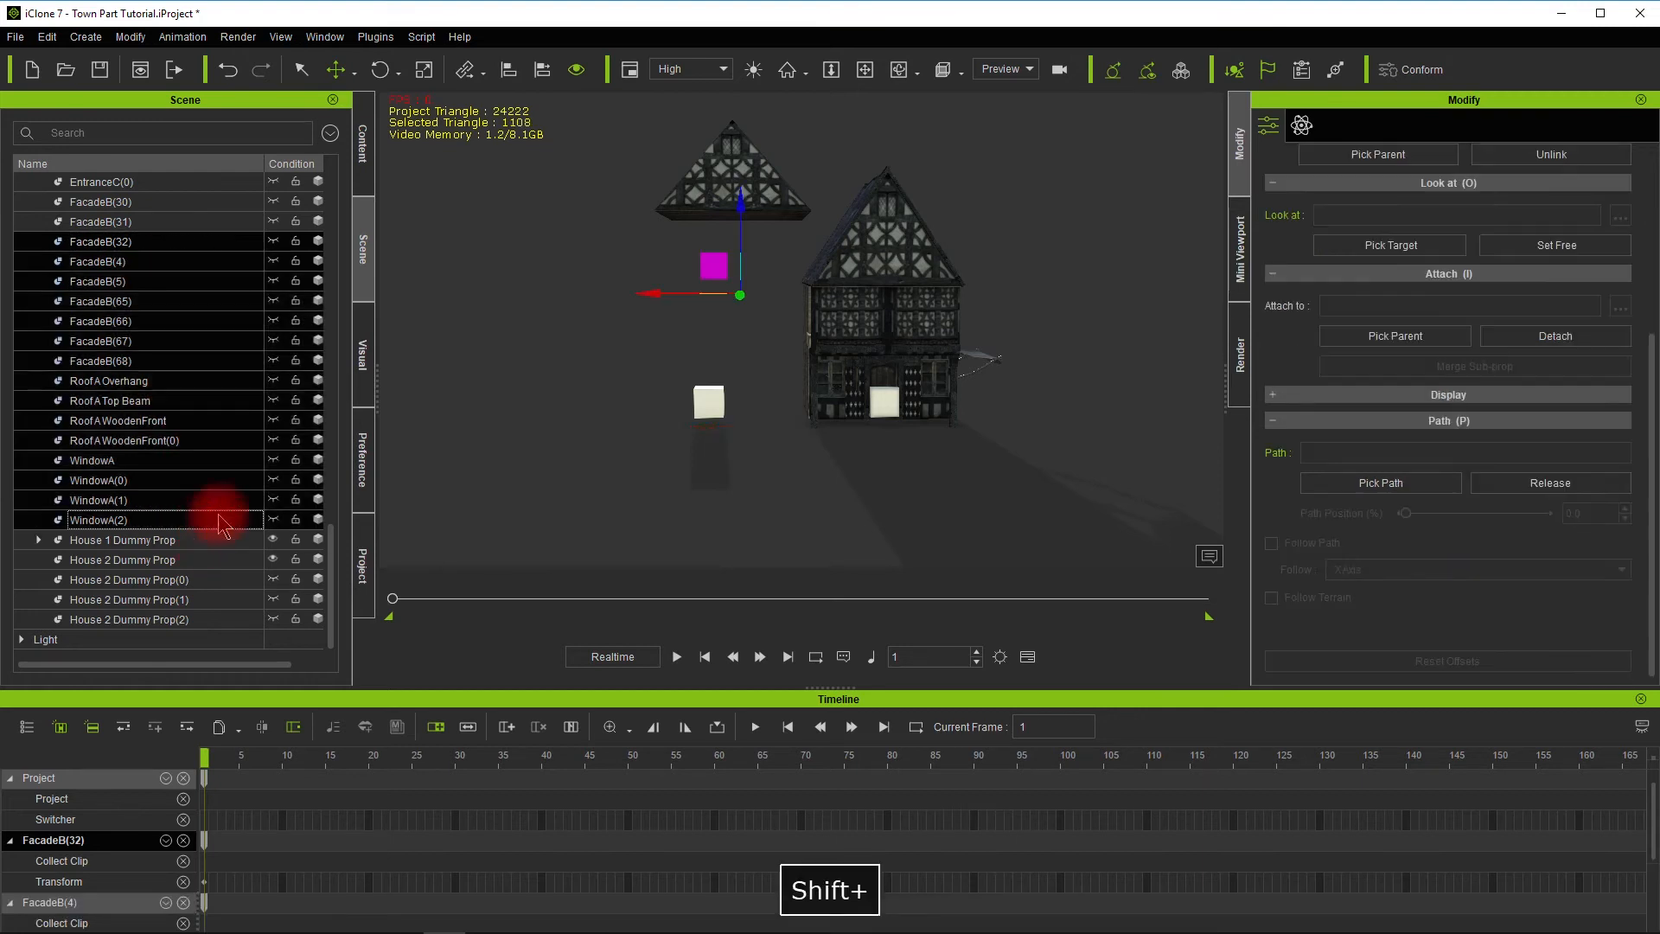
left_click(274, 440)
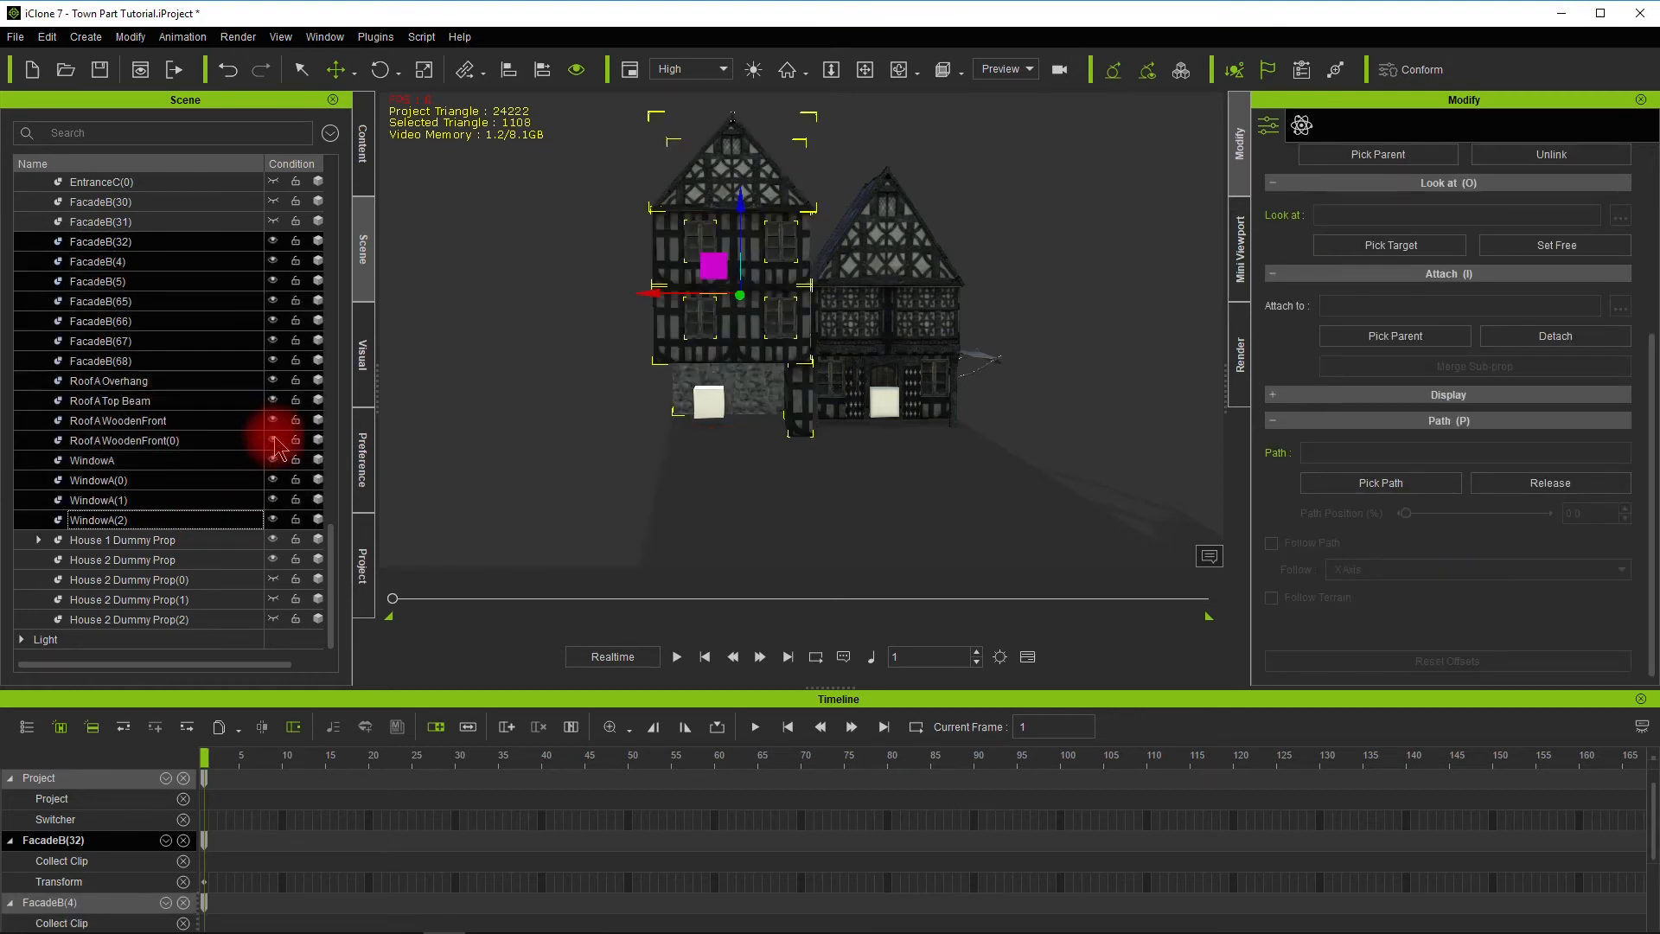
Select the parts from EntranceC through FacadeB(31) and make them visible
scroll(204, 329, "up", 1)
left_click(220, 290)
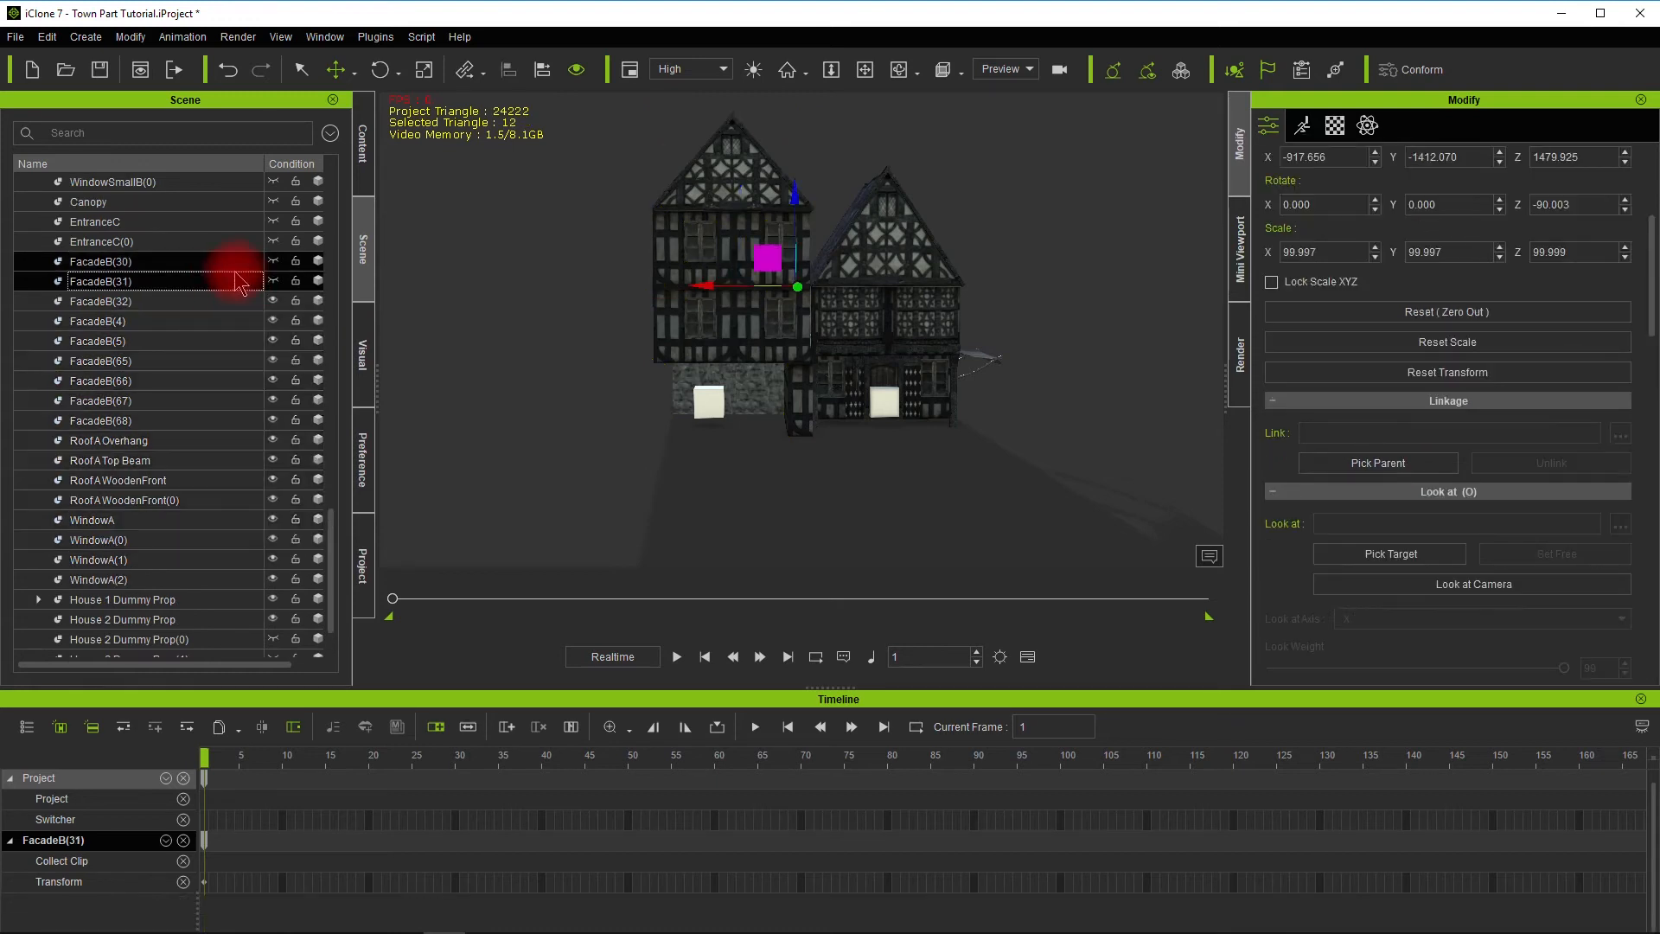
left_click(230, 222, "shift")
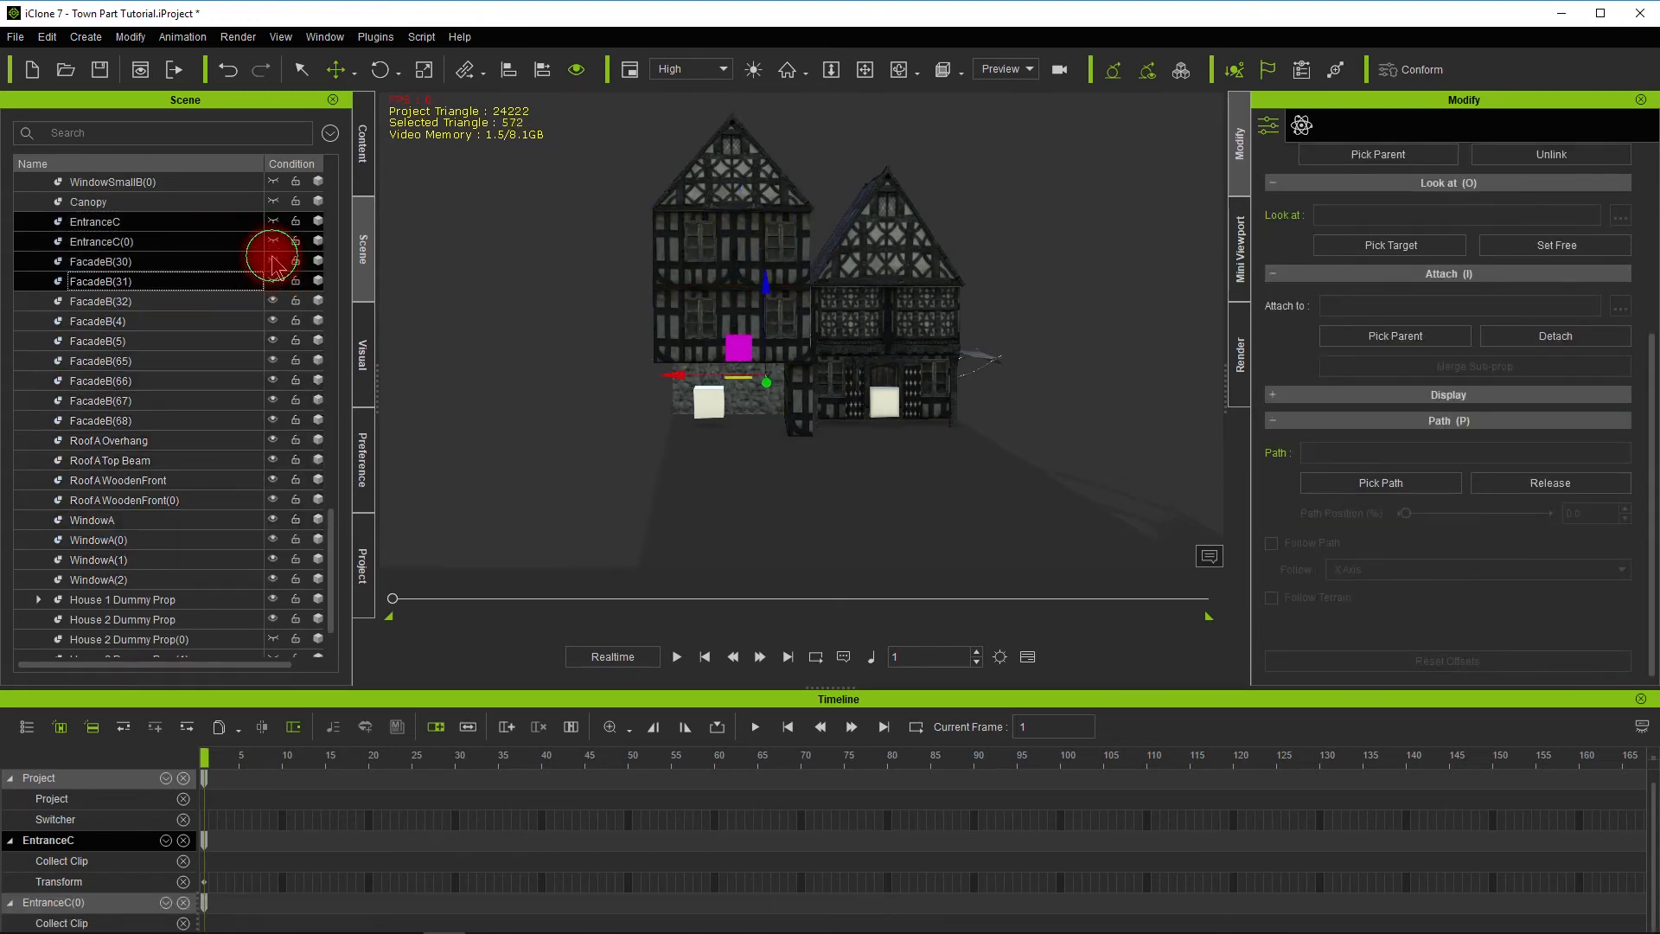
left_click(273, 264)
Make the Canopy prop visible on the second house
right_click(537, 438, "shift")
left_click_drag(504, 391, 938, 489, "alt")
scroll(193, 315, "up", 3)
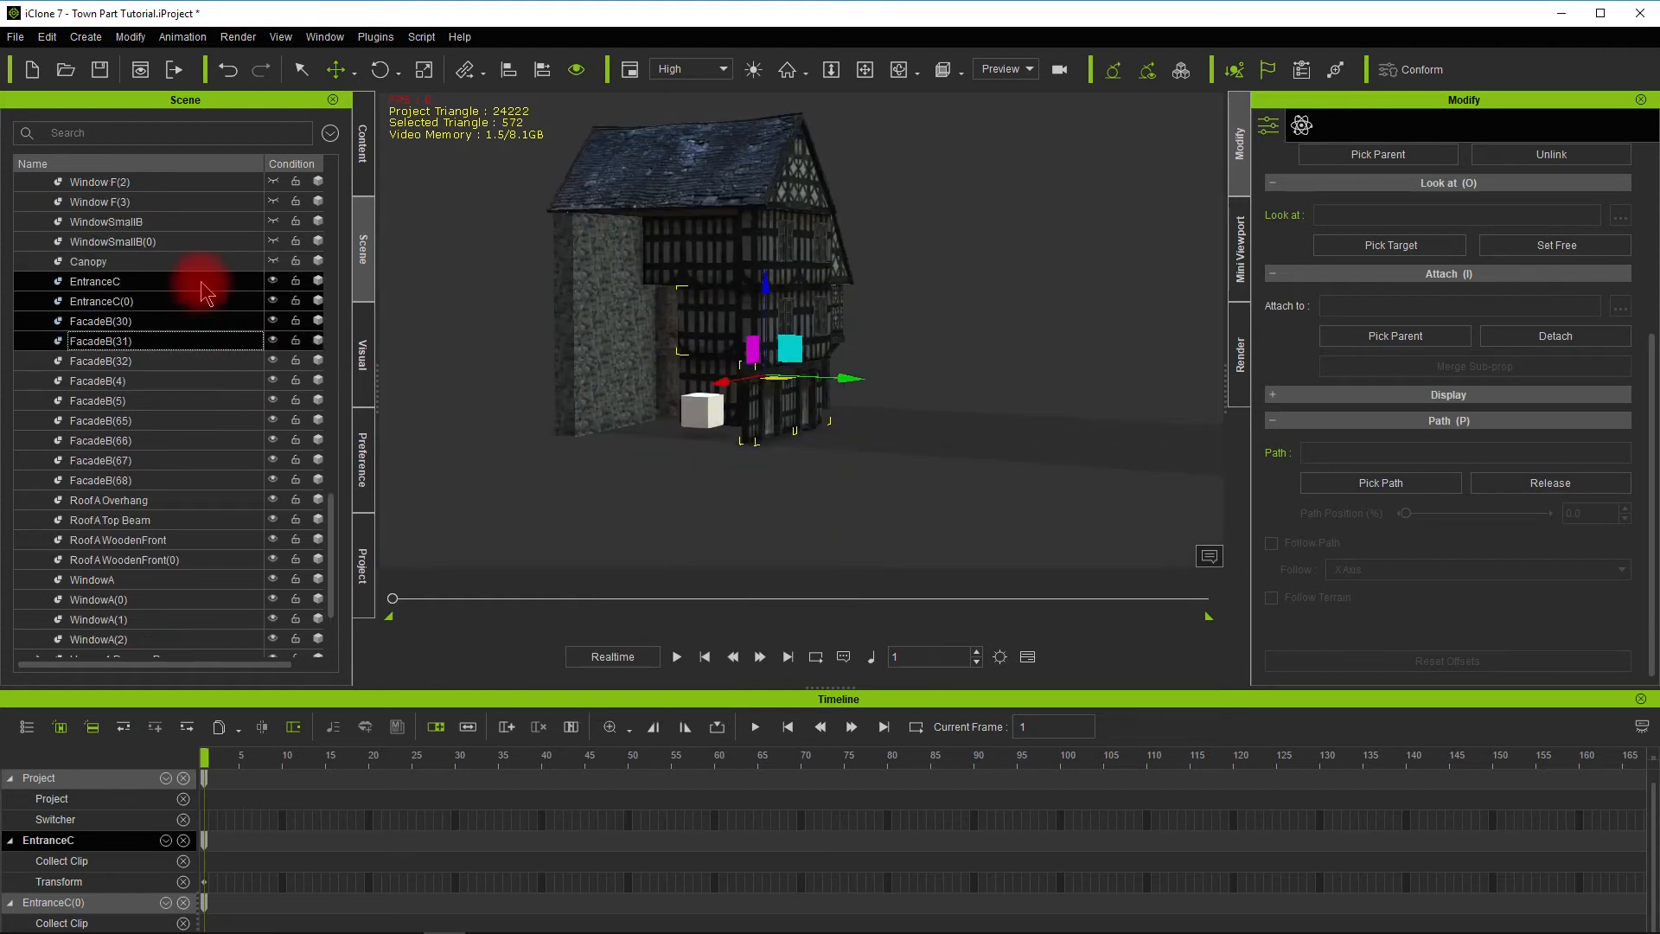
left_click(251, 261)
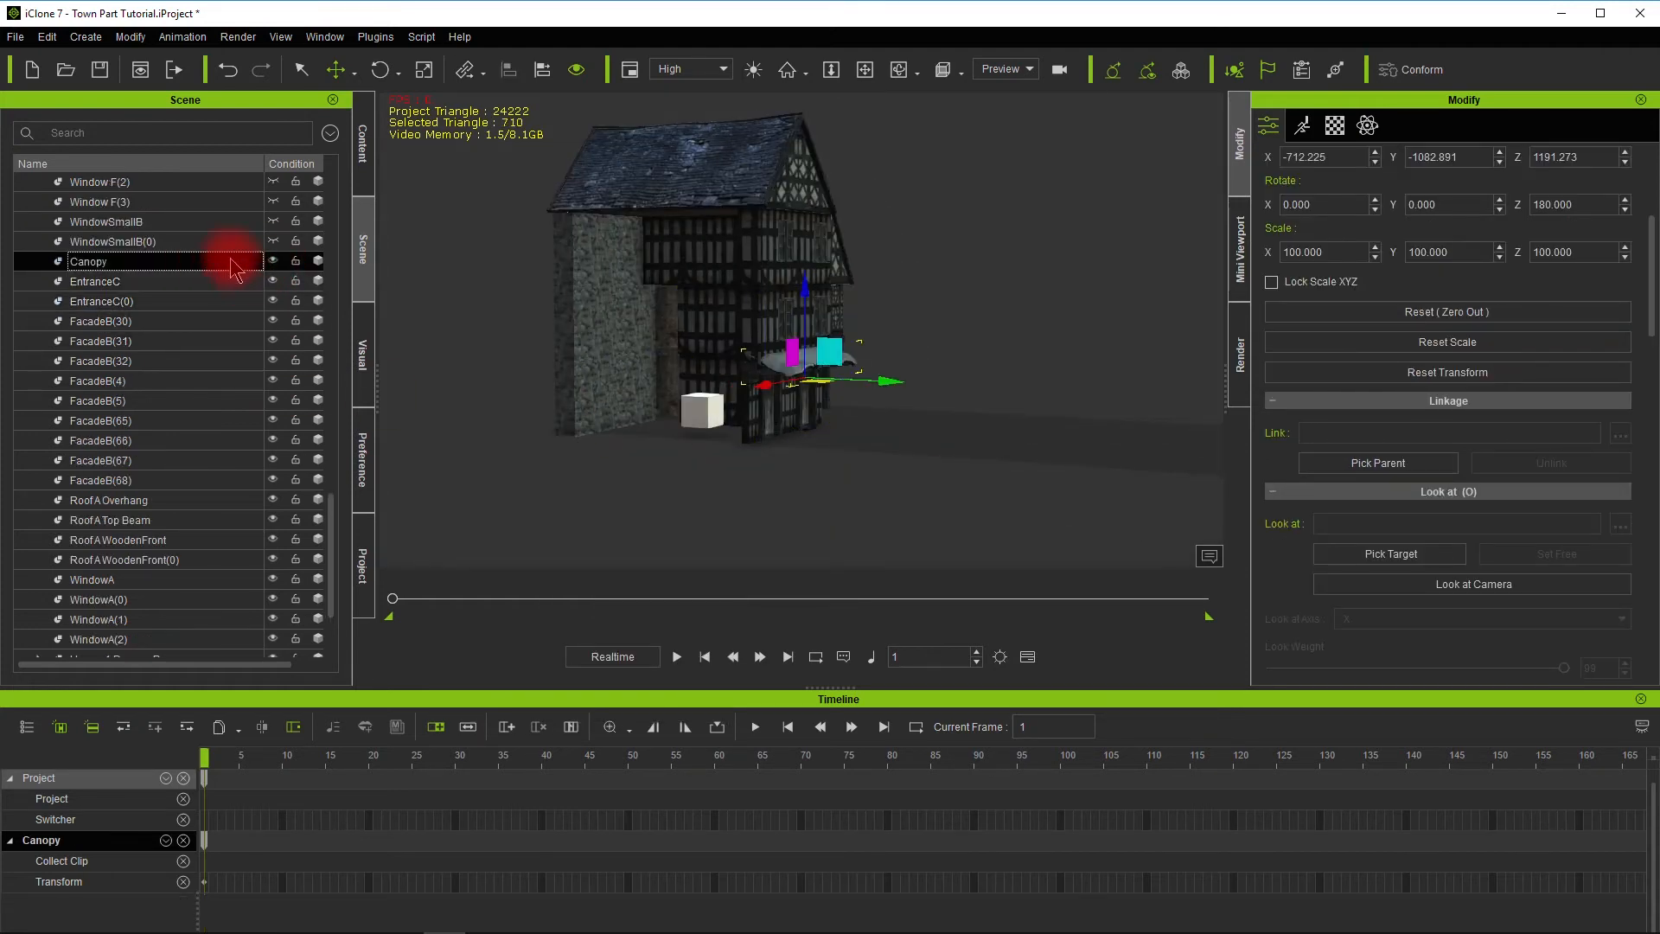
Show WindowSmallB(0) to check whether it belongs to the second house, and hide it again
left_click(230, 241)
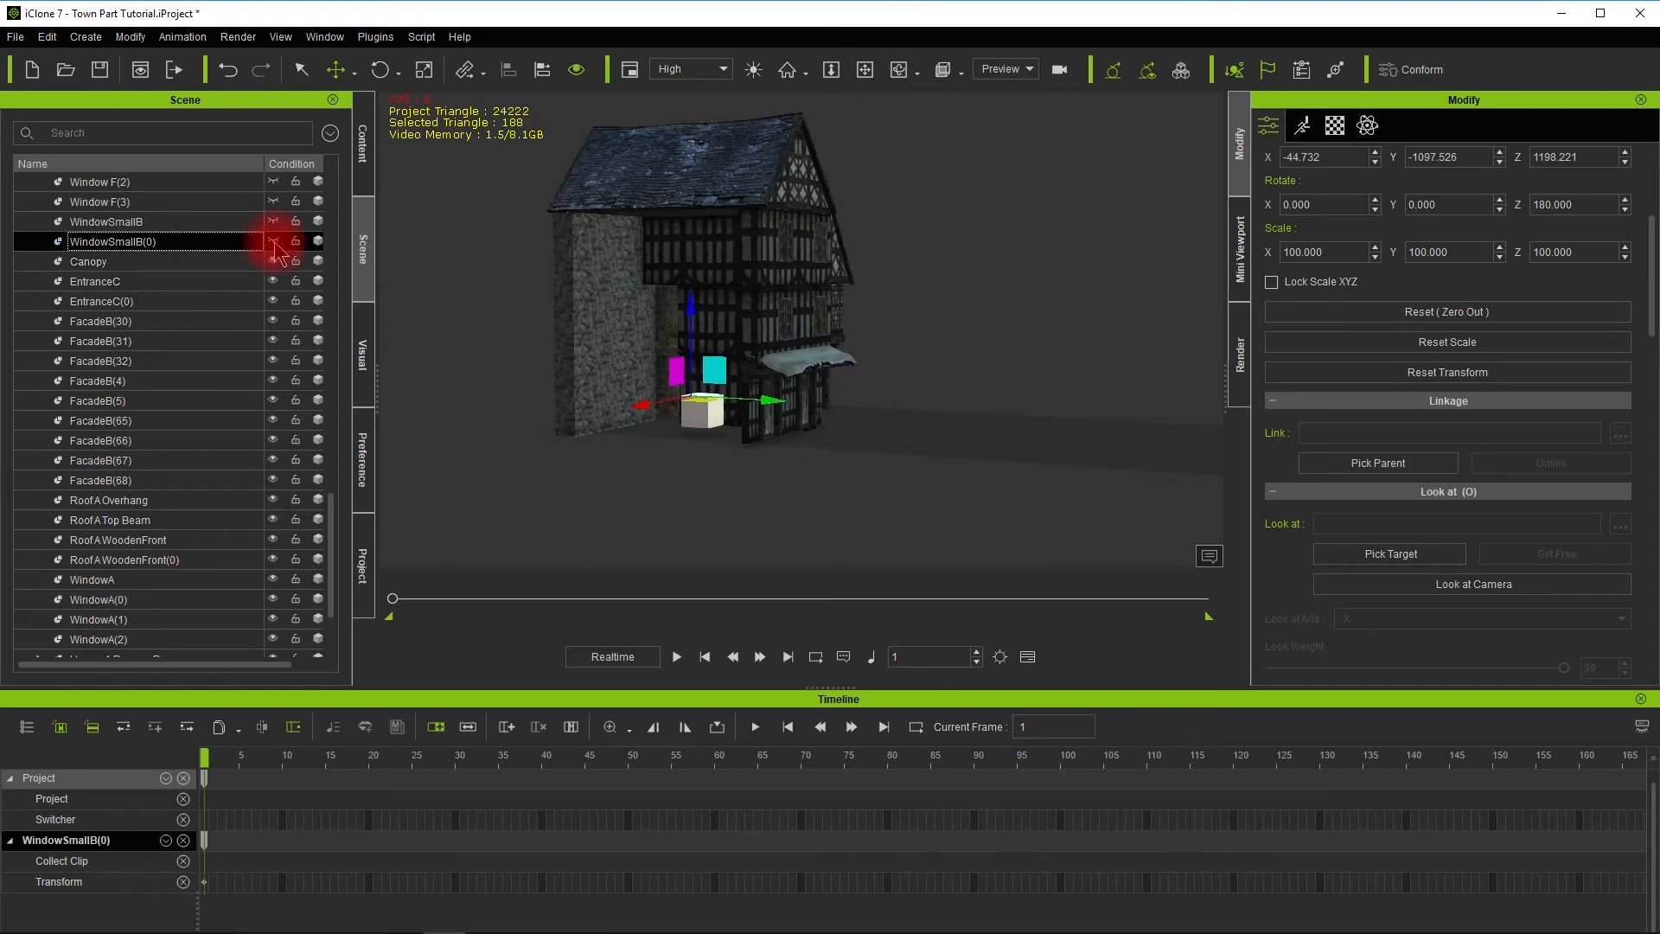
left_click_drag(782, 545, 426, 493, "alt")
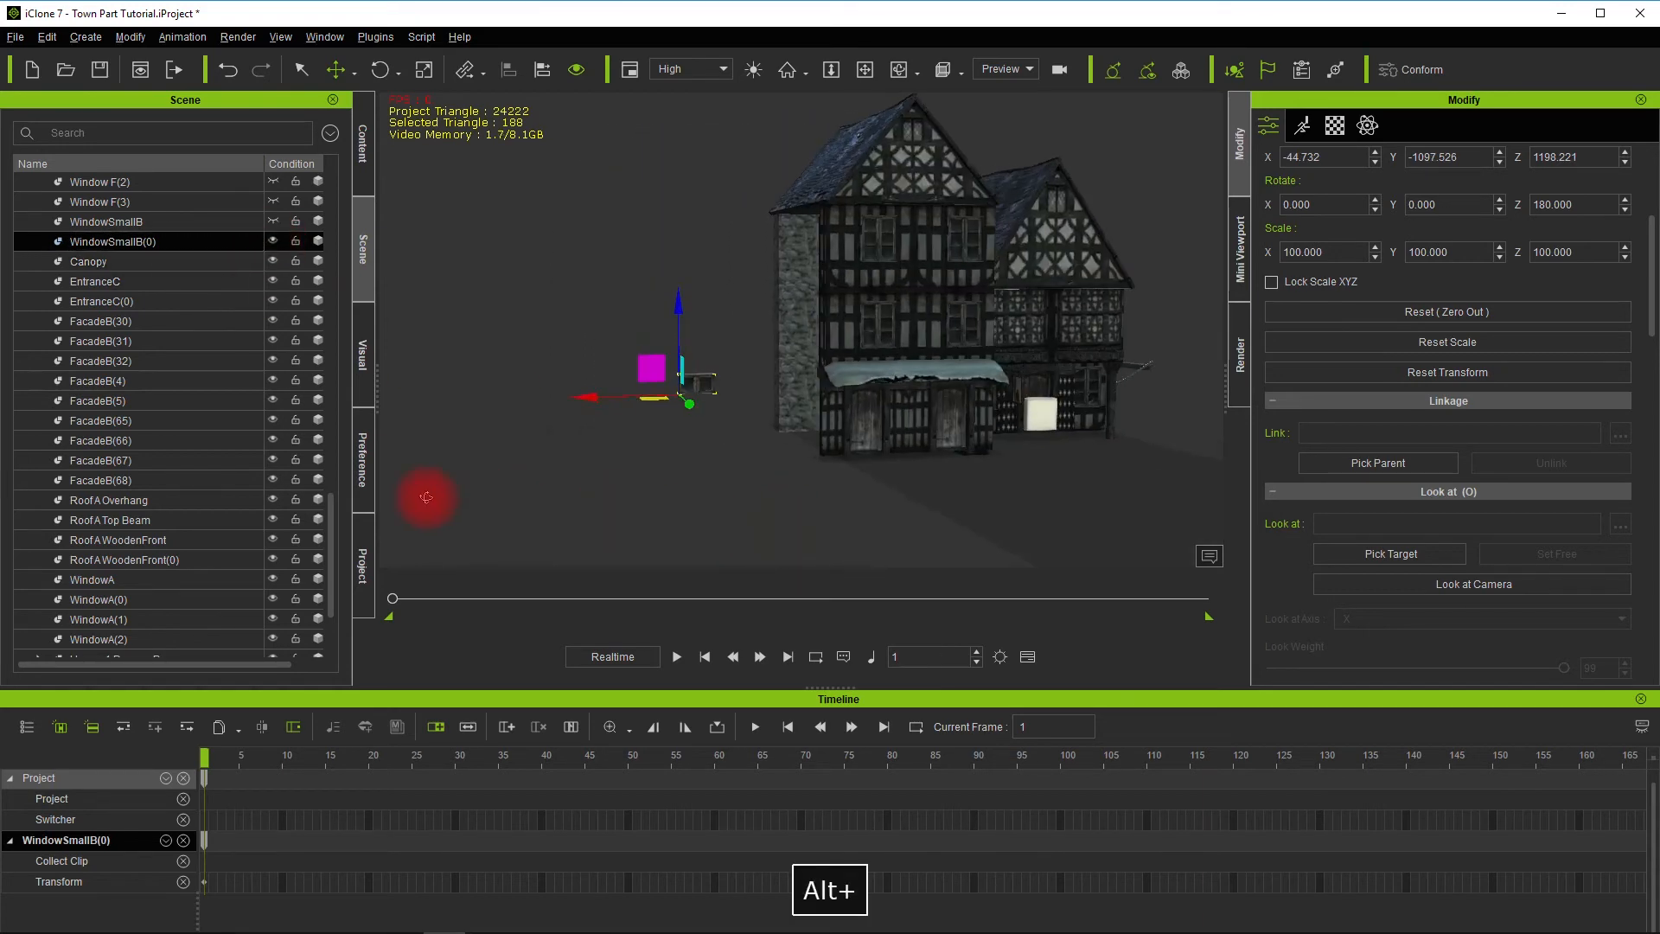
left_click(274, 241)
Move the House 2 Dummy Prop to the front of the second house, between its doors, at about X -717, Y -1195
left_click(233, 261)
left_click_drag(575, 484, 534, 463, "alt")
scroll(158, 510, "down", 2)
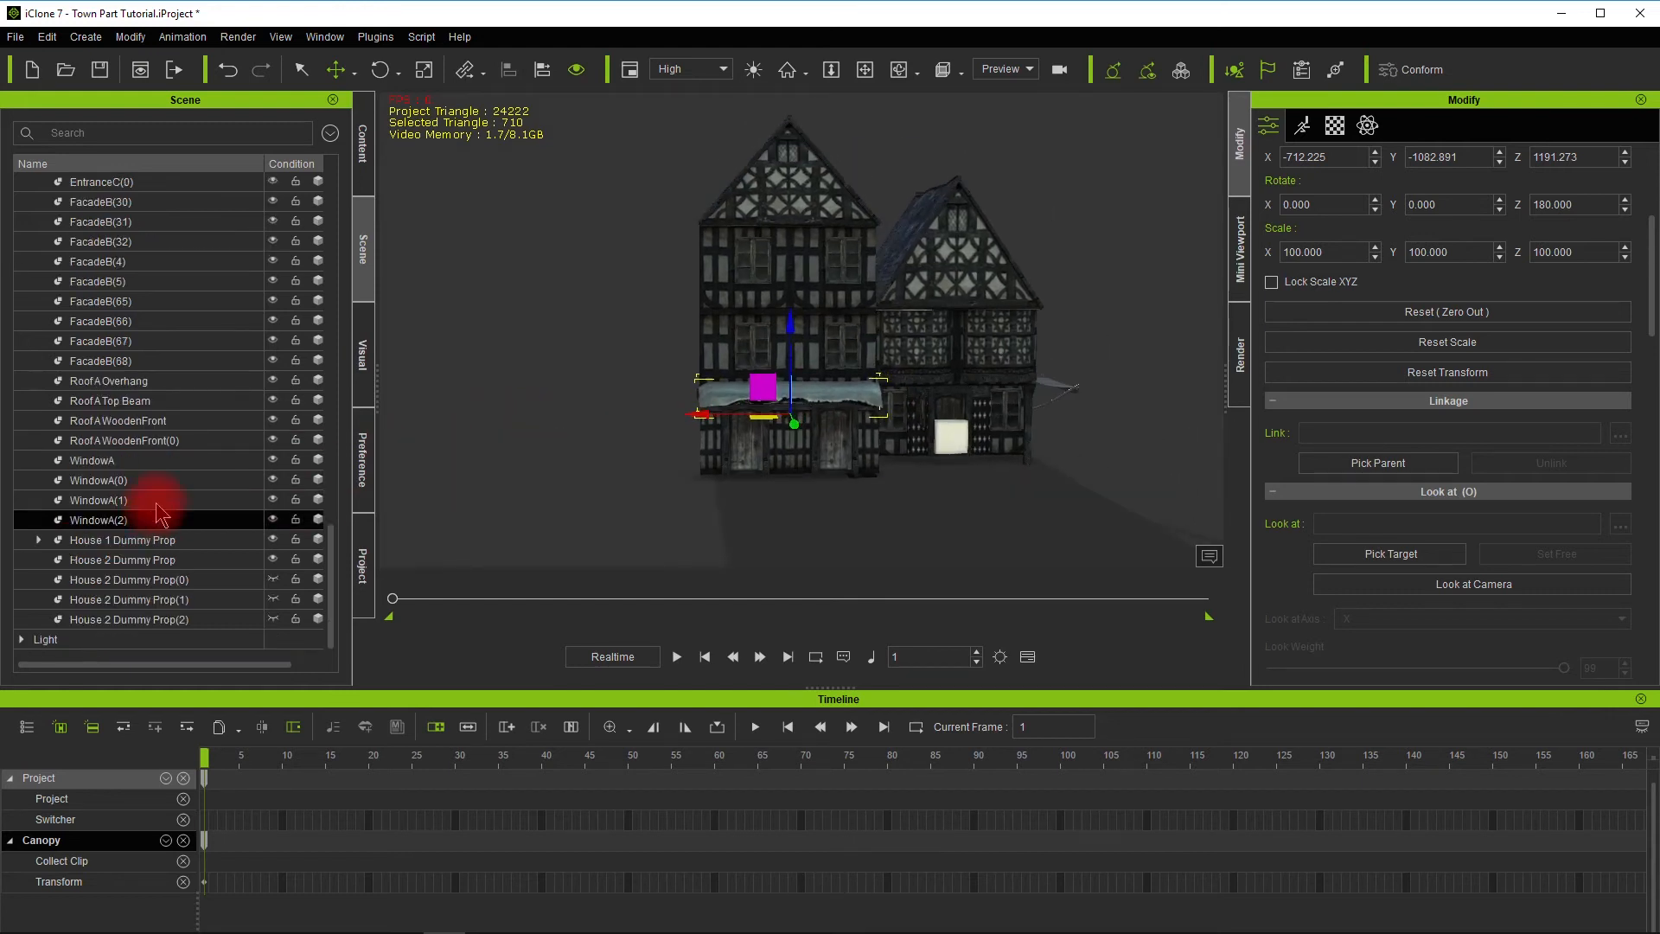
left_click(138, 561)
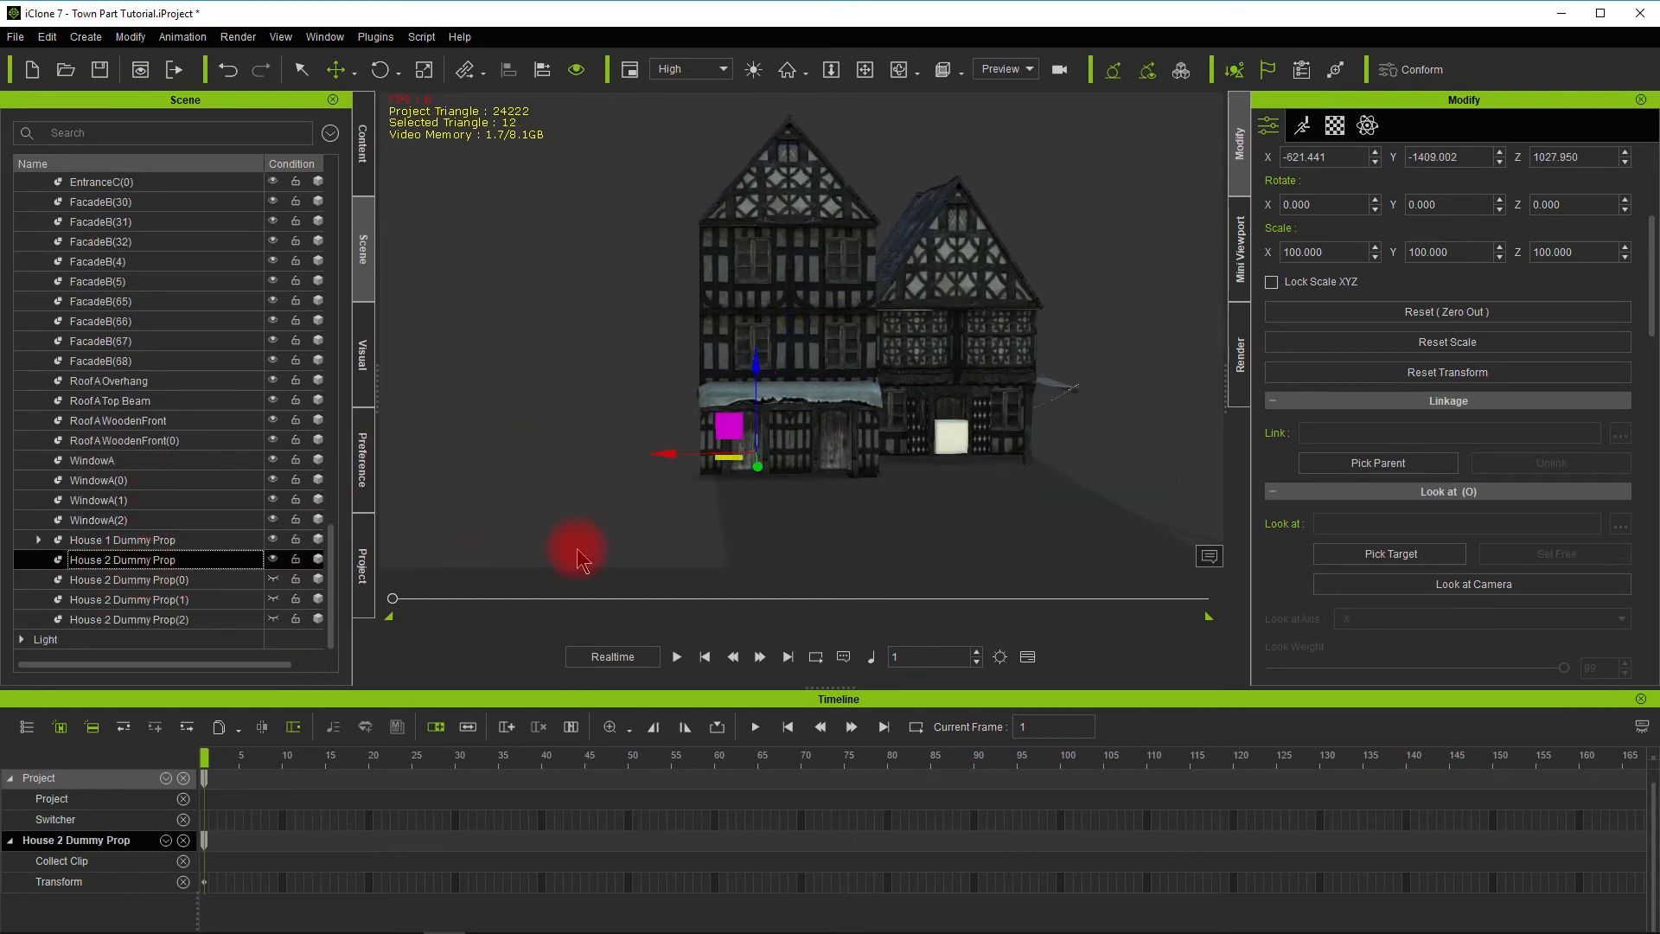
left_click_drag(597, 557, 808, 563, "alt")
left_click_drag(790, 464, 629, 506)
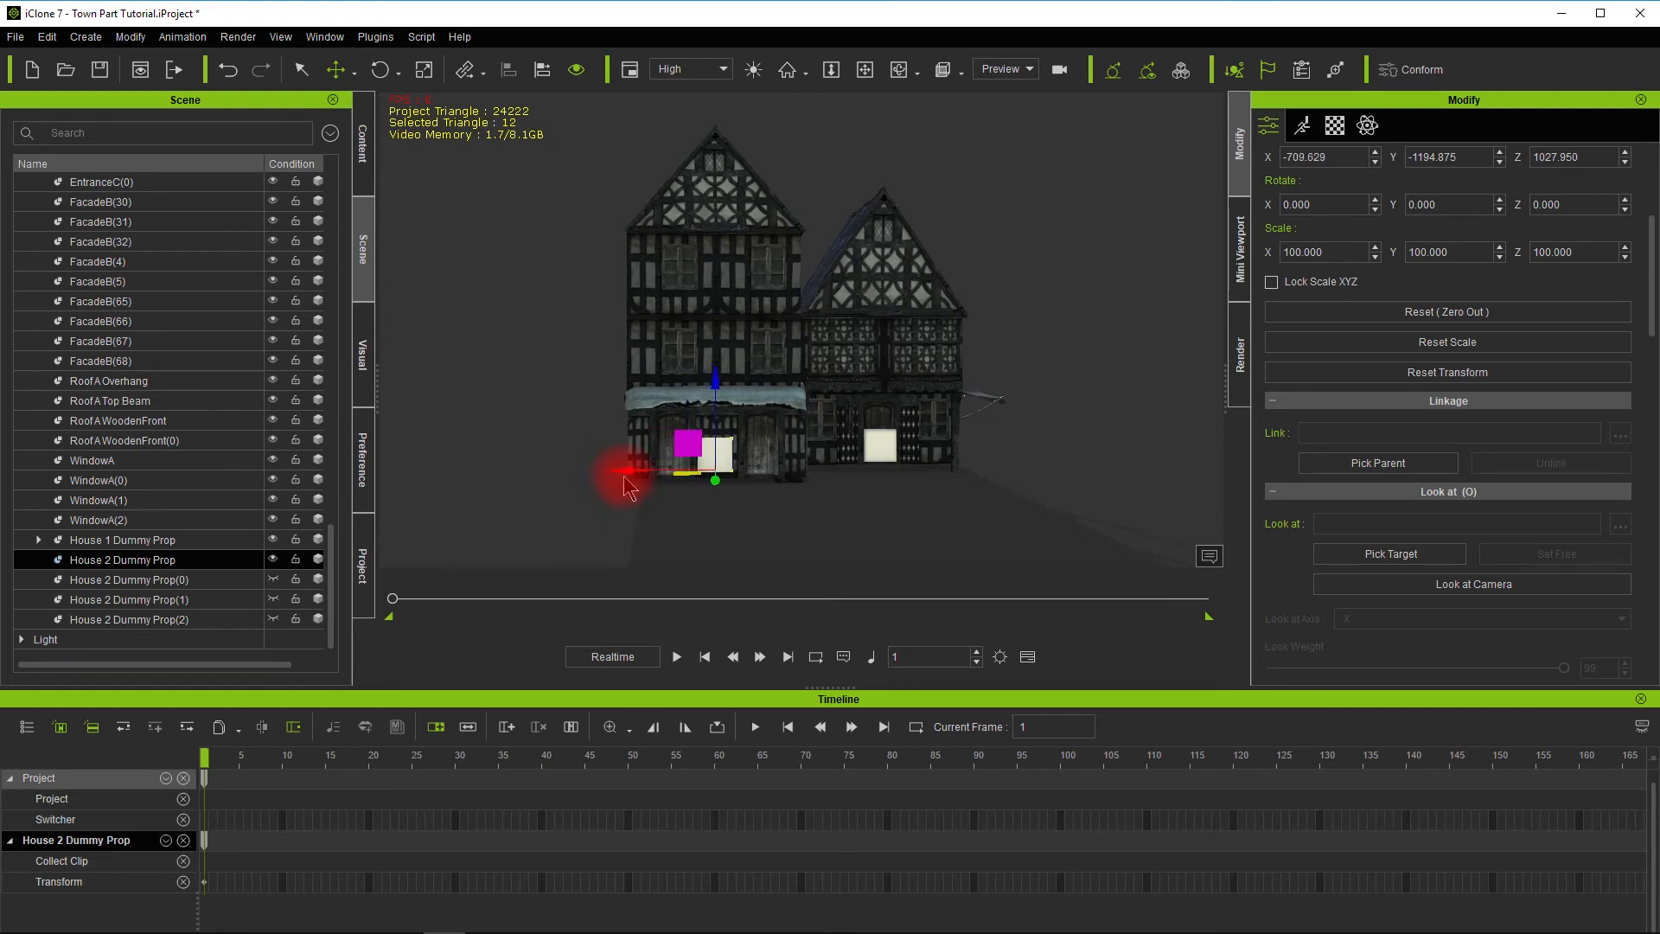
mouse_move(564, 514)
left_mouse_down("alt")
mouse_move(630, 501)
mouse_move(1112, 519)
mouse_move(193, 537)
mouse_move(570, 548)
mouse_move(534, 542)
mouse_move(593, 478)
mouse_move(569, 540)
left_mouse_up("alt")
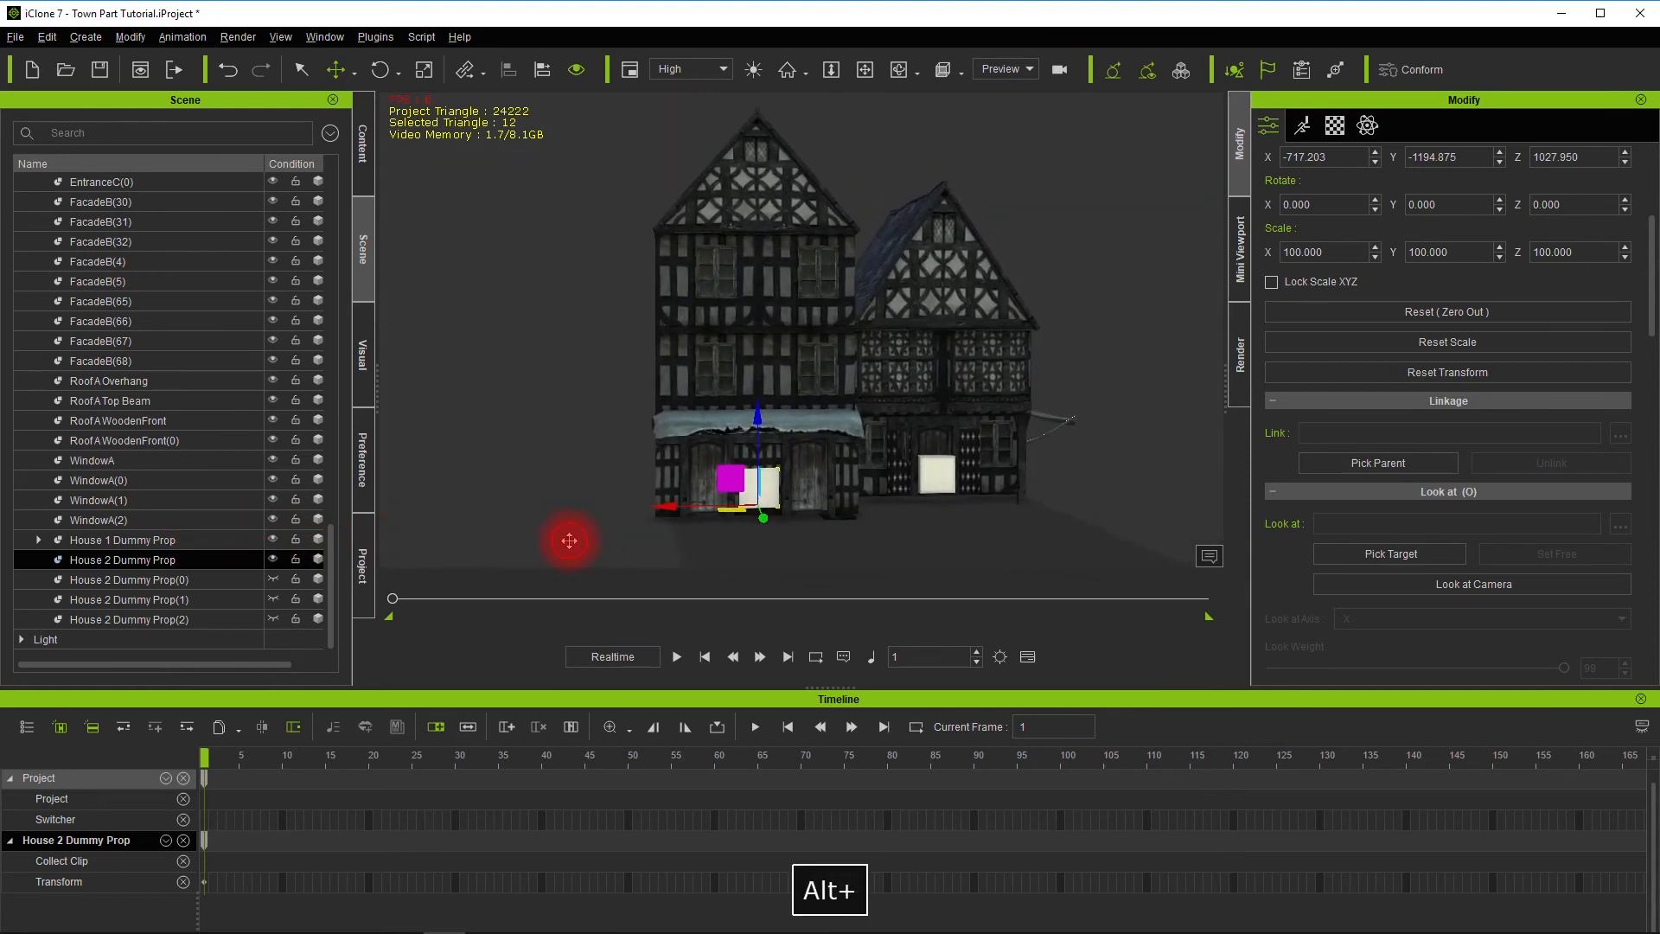
Attach the House G1-2 prop to the House 2 Dummy Prop
scroll(193, 406, "up", 10)
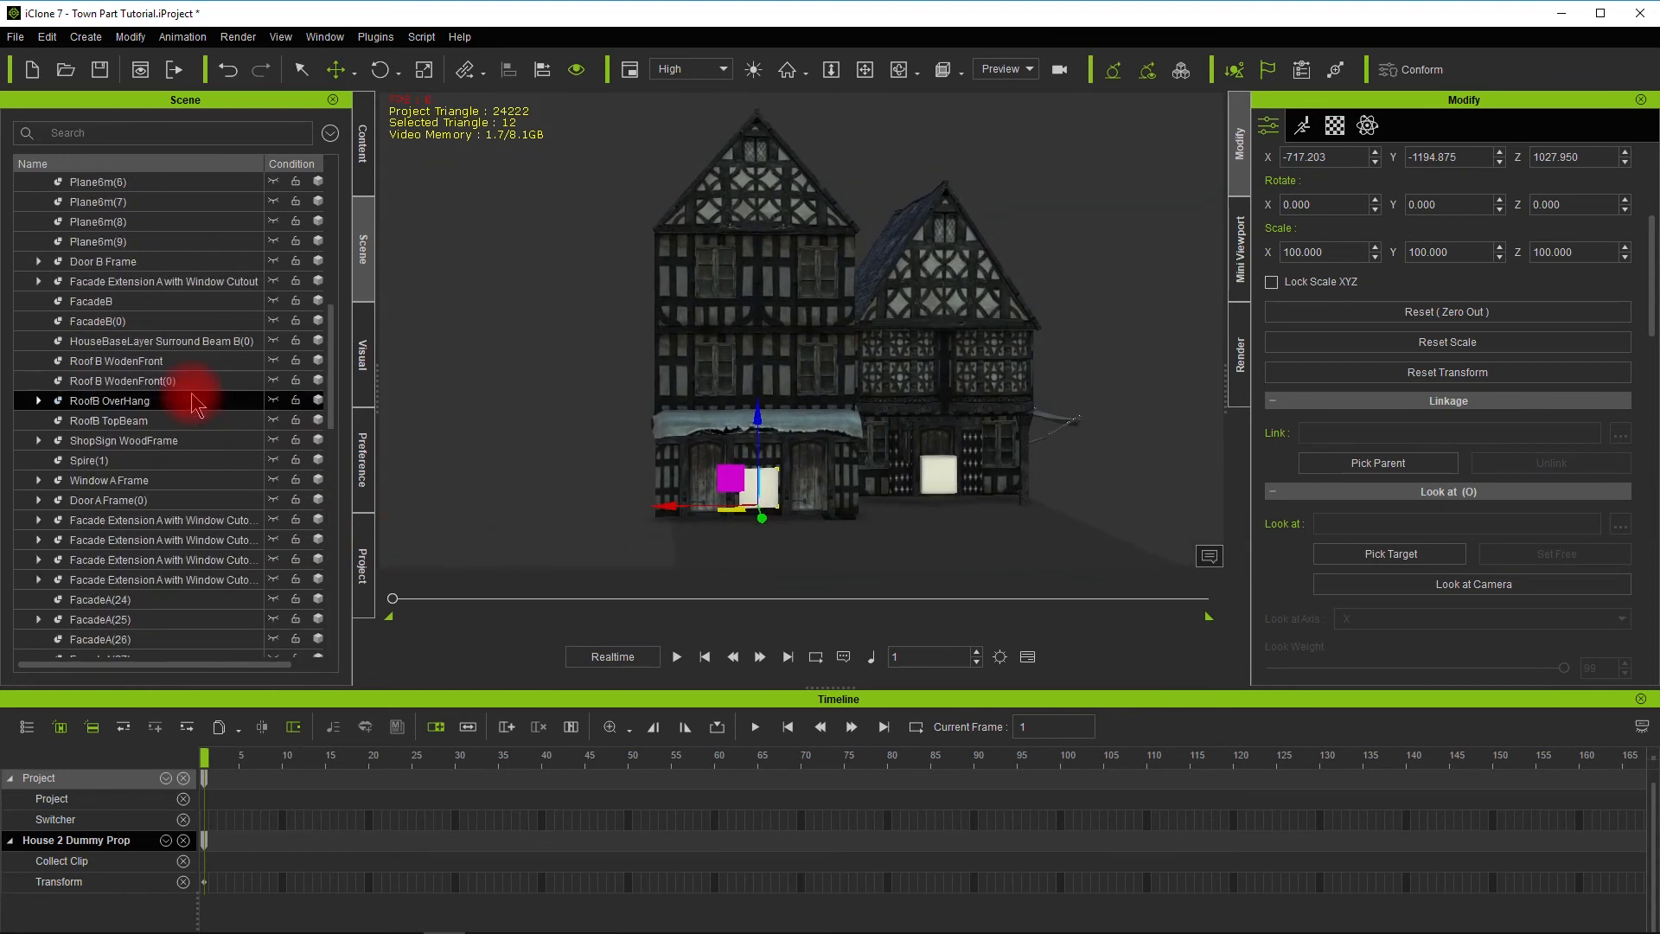
scroll(193, 400, "up", 10)
left_click(194, 261)
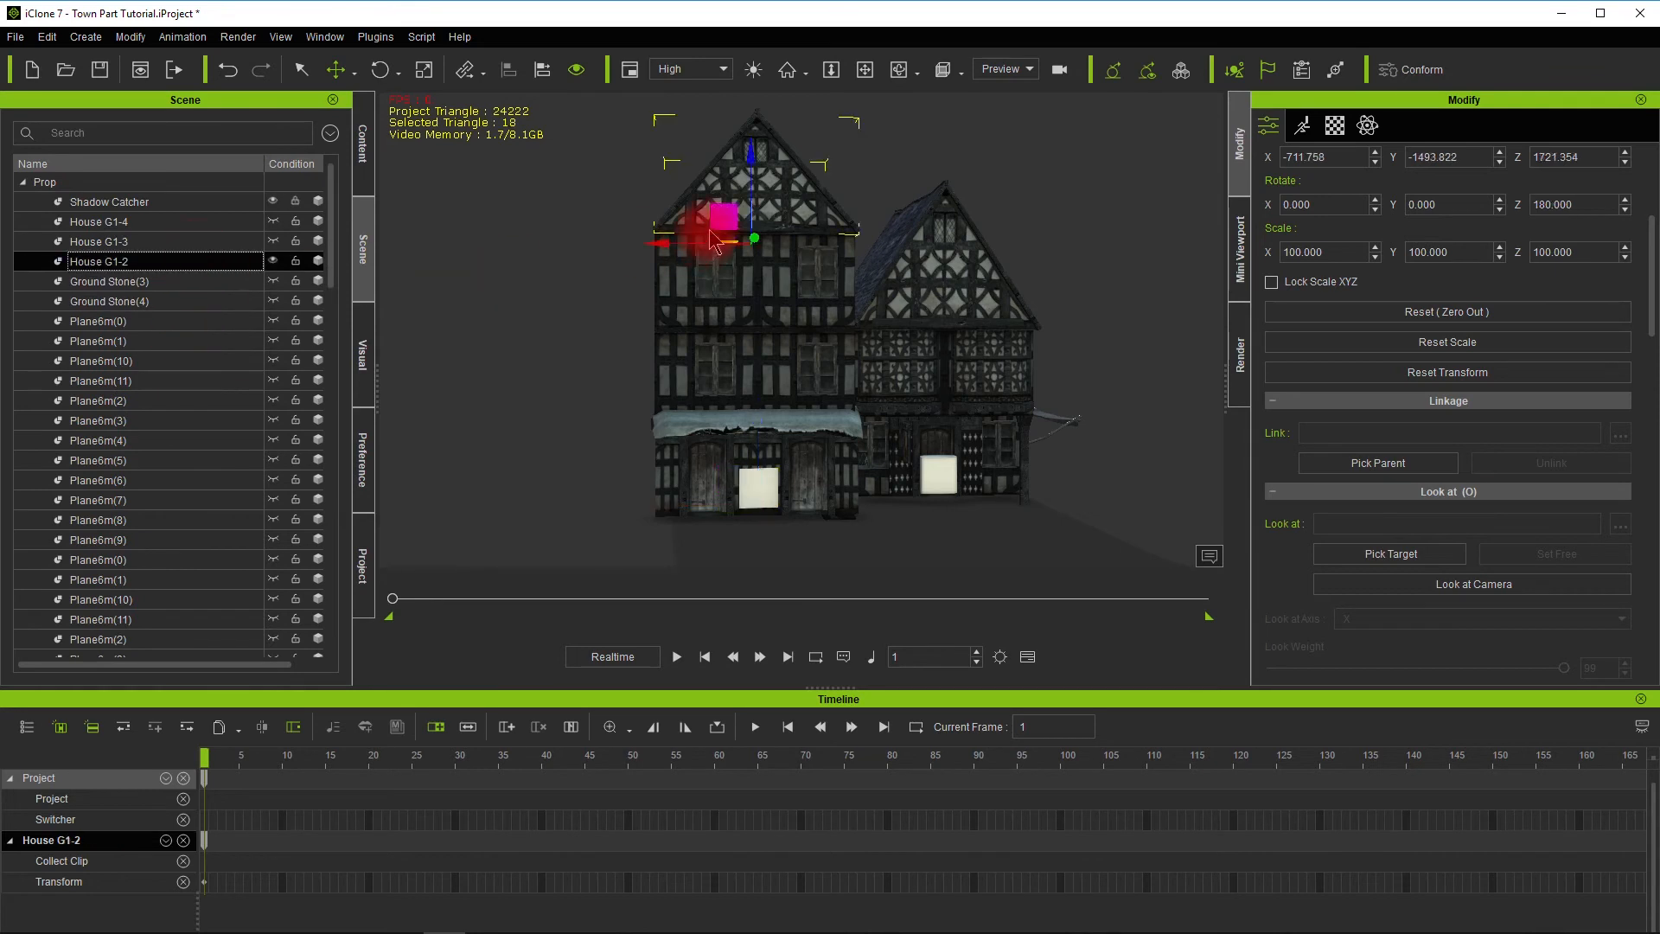
scroll(1369, 502, "down", 6)
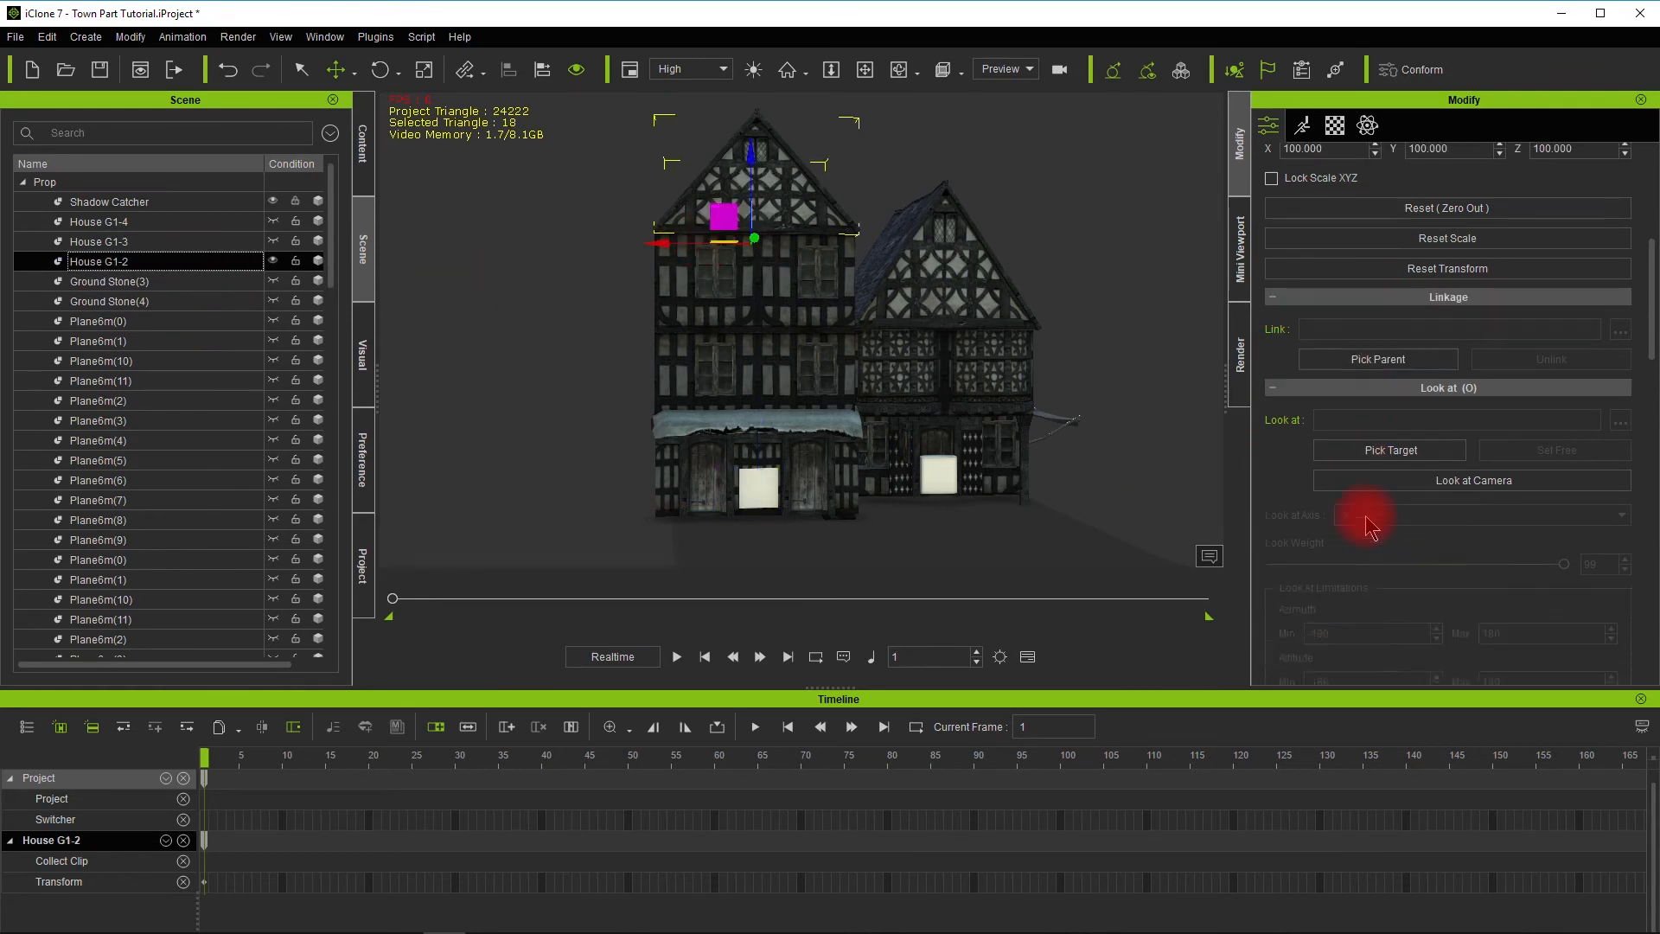
scroll(1364, 502, "down", 3)
left_click(1387, 462)
scroll(1386, 435, "down", 2)
scroll(1386, 424, "up", 3)
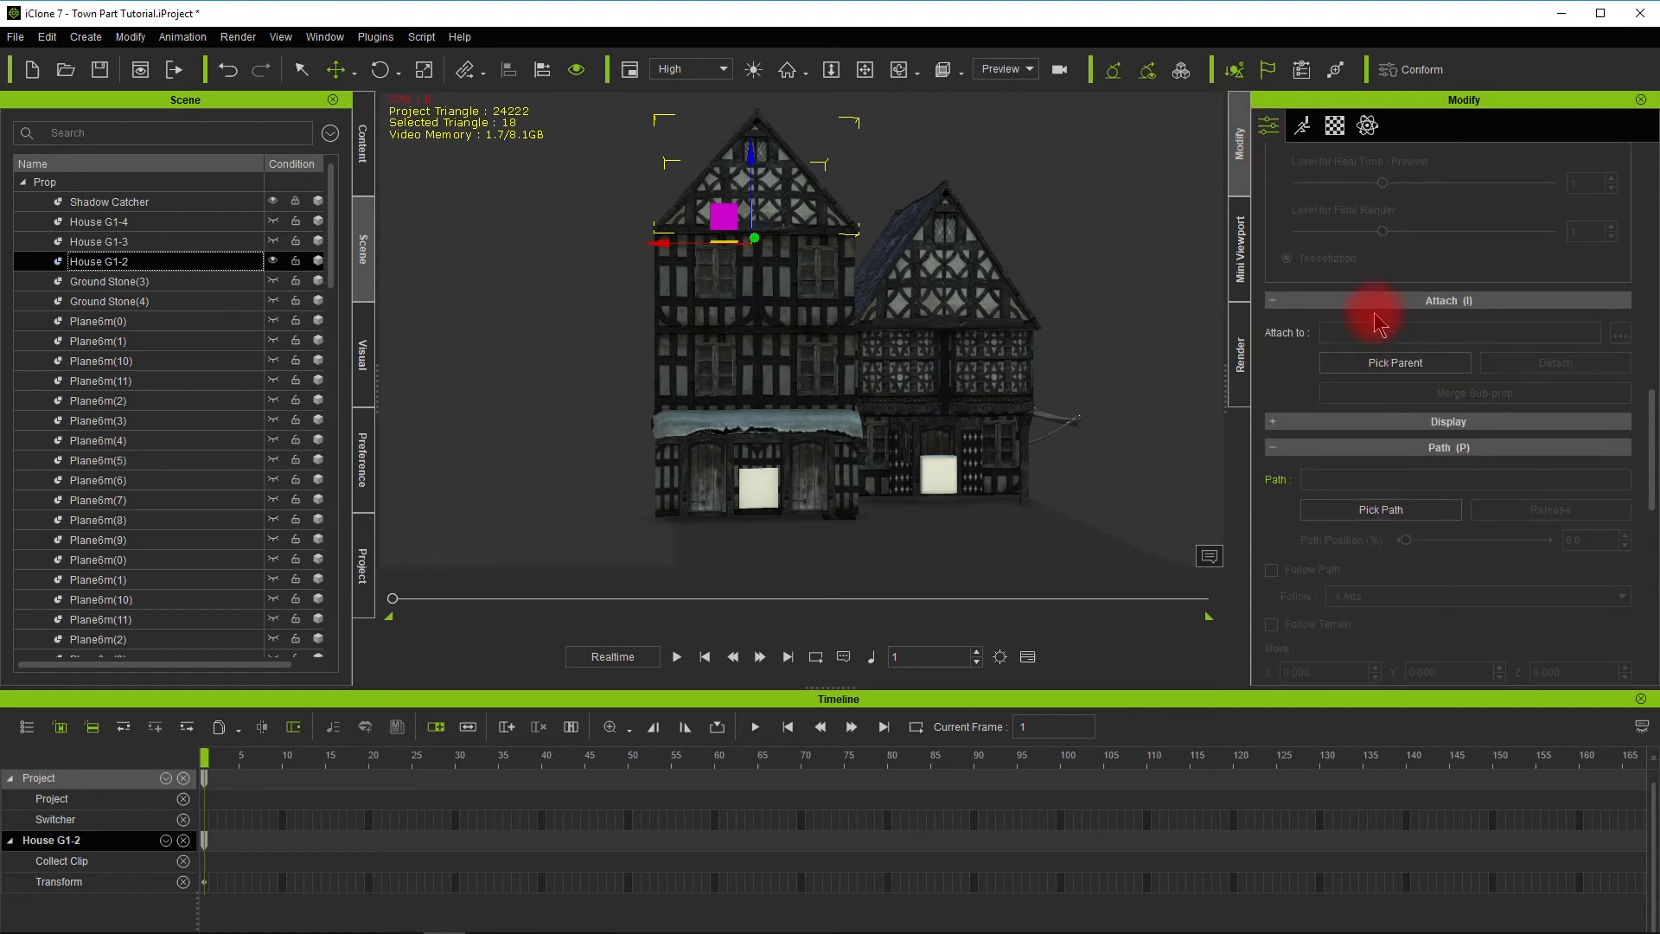
left_click(1384, 368)
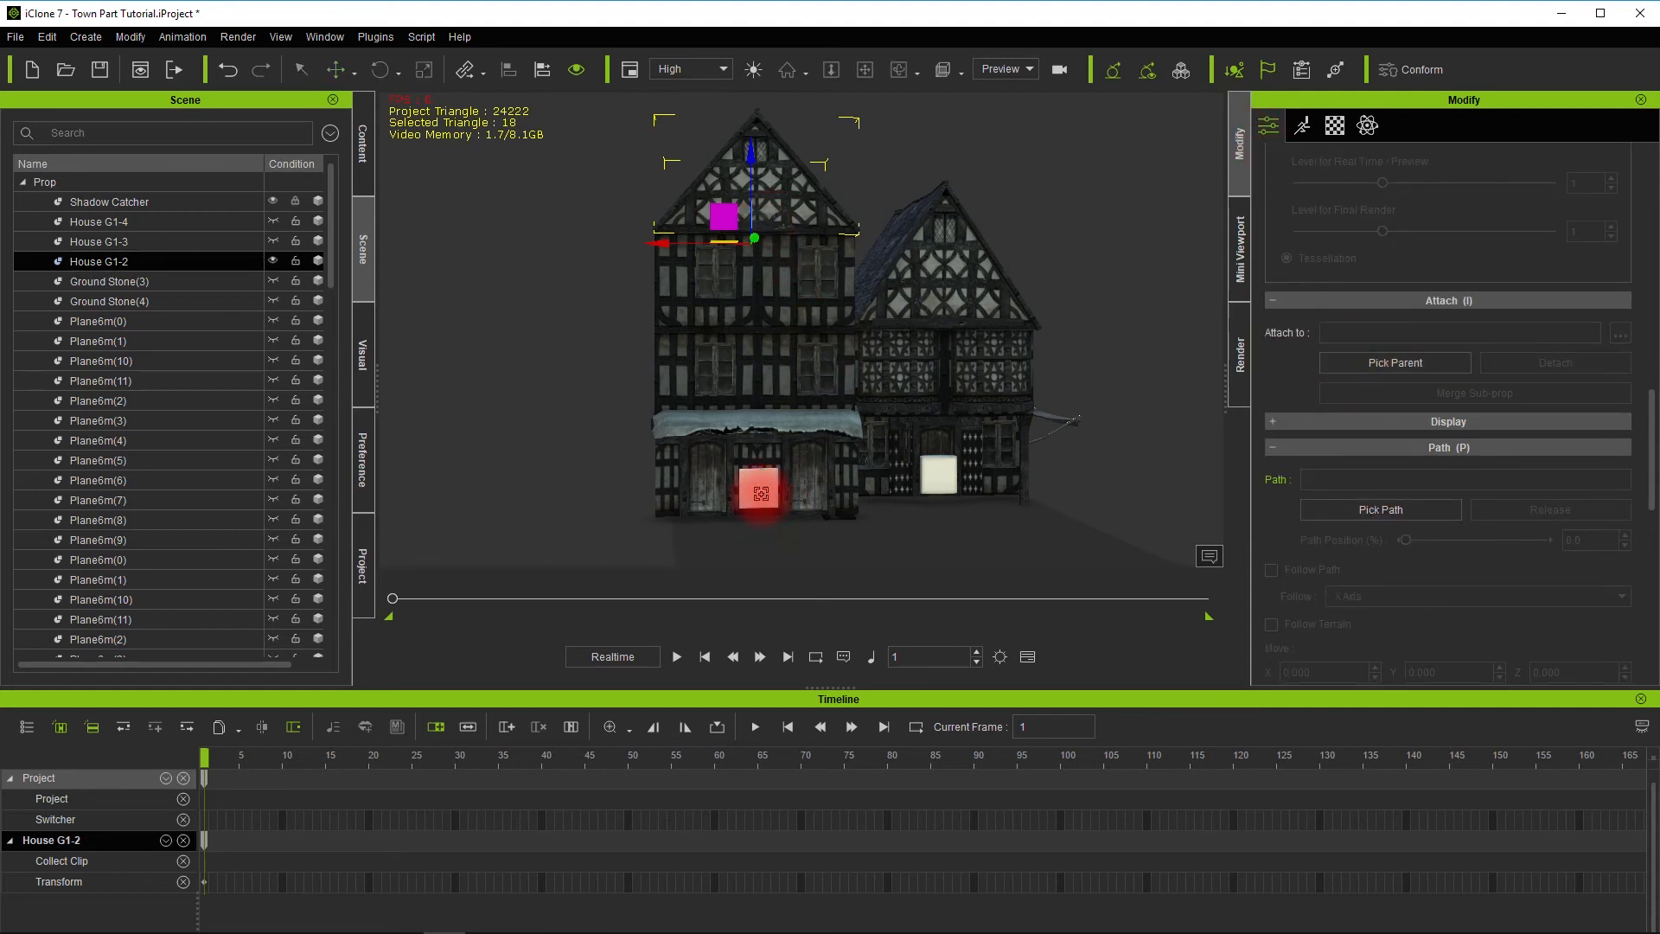
left_click(761, 493)
scroll(95, 524, "down", 2)
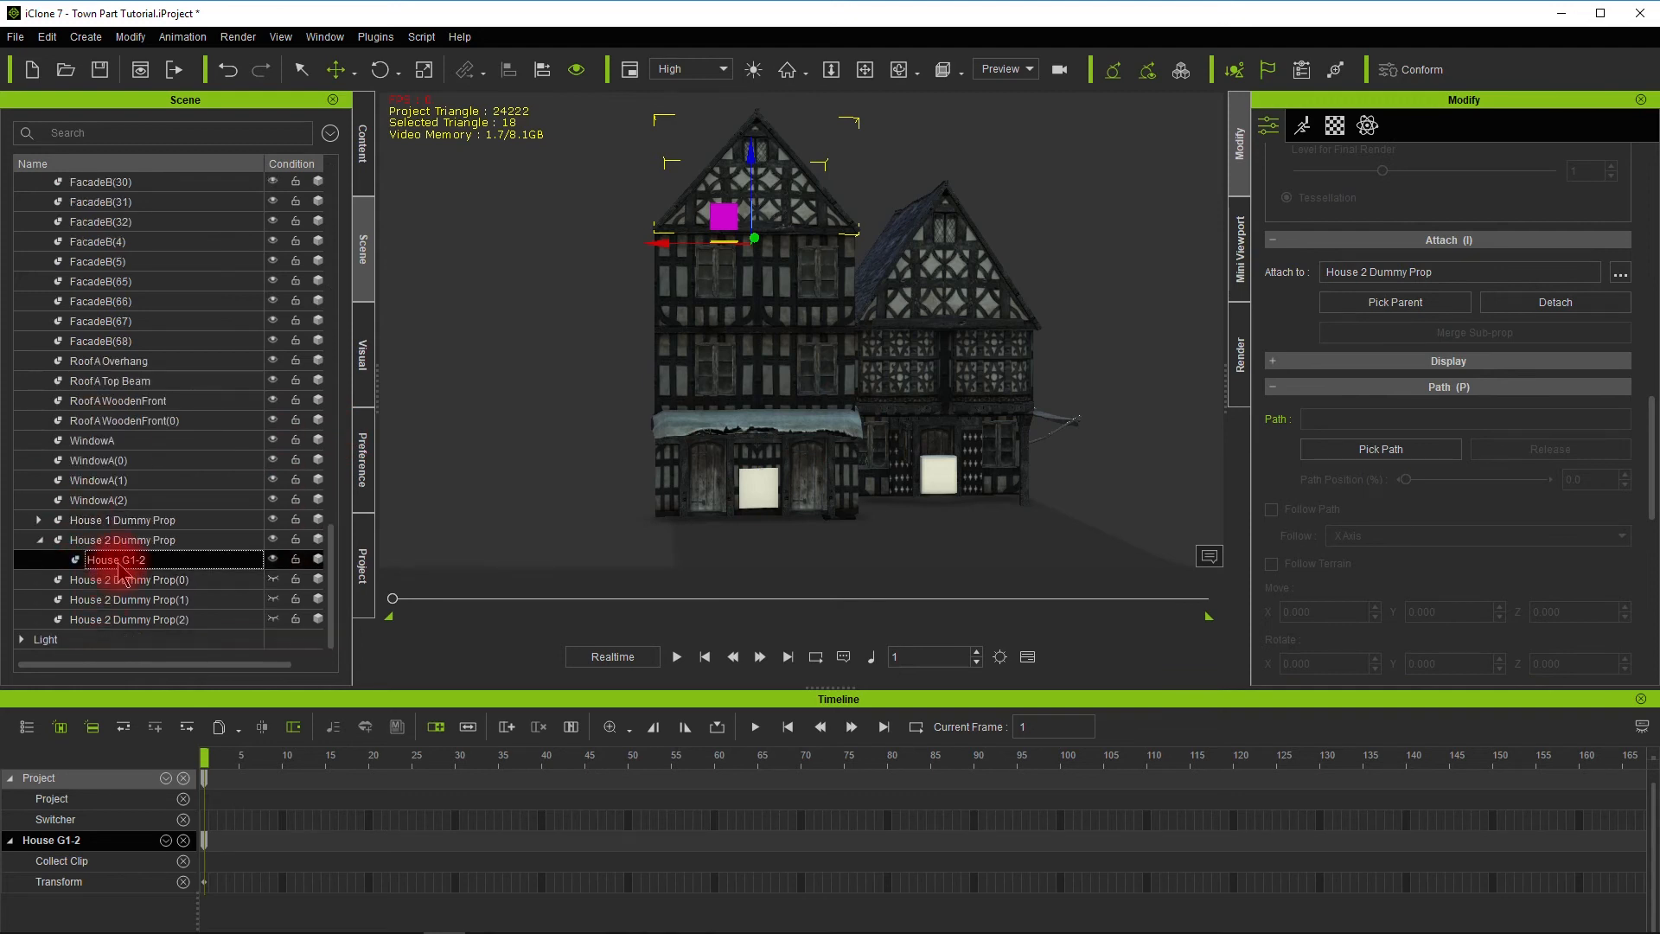
Attach all second-house parts from Canopy through WindowA(2) to the House 2 Dummy Prop and collapse its hierarchy
scroll(121, 519, "up", 5)
left_click(139, 420)
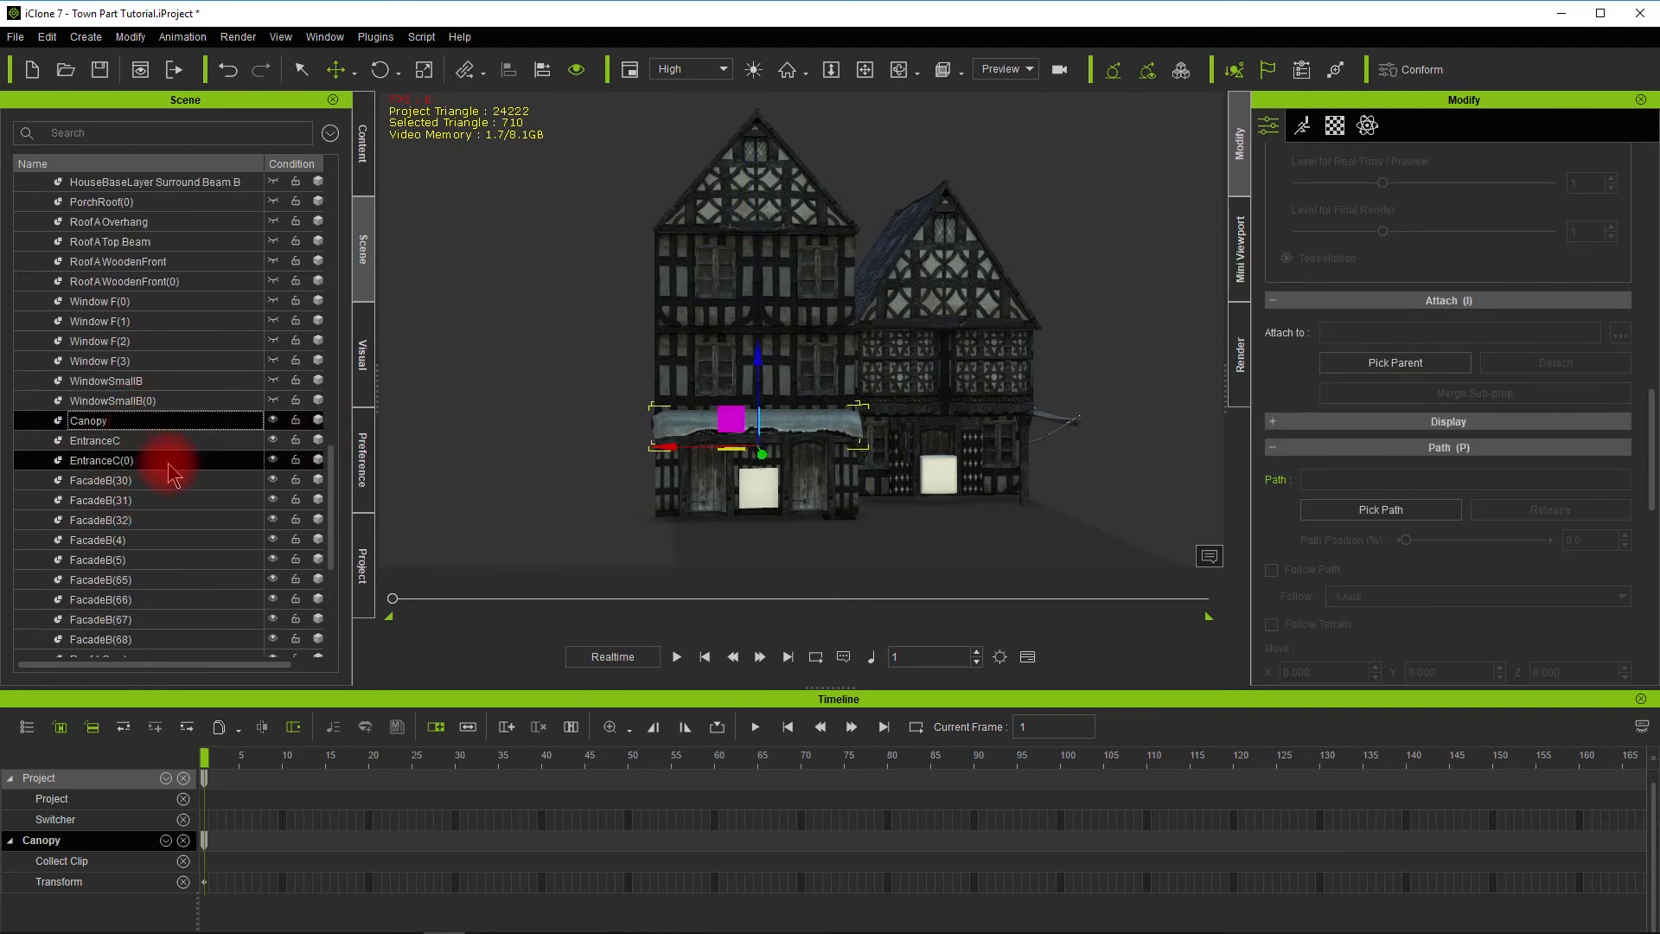
scroll(170, 474, "down", 4)
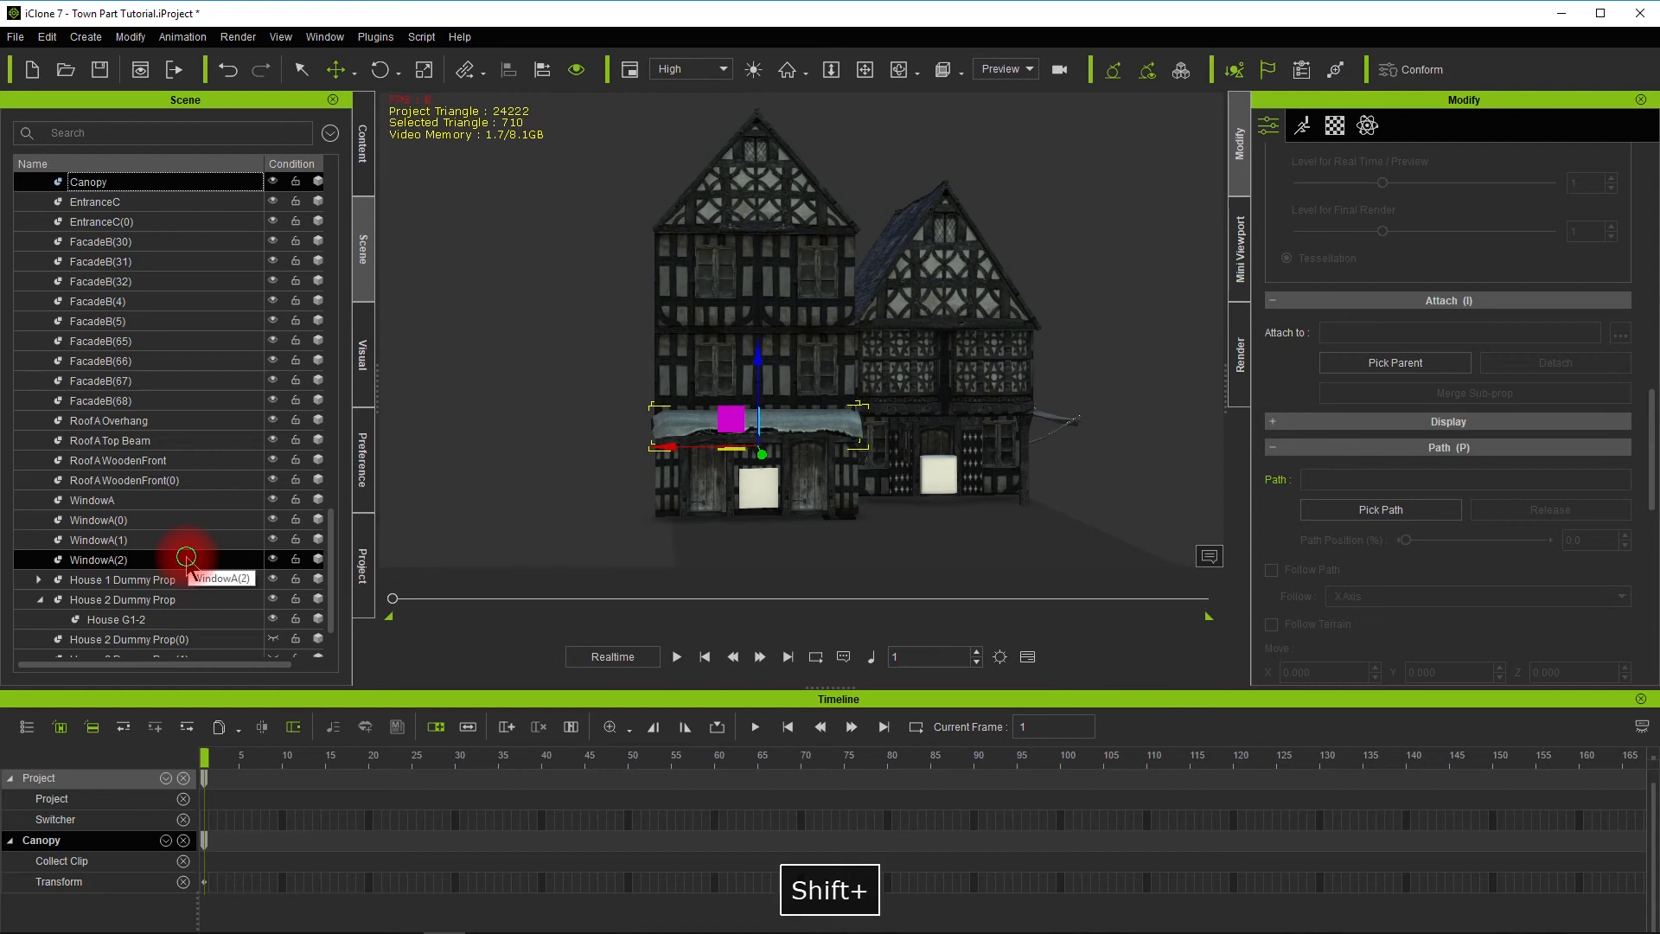
left_click(186, 560, "shift")
scroll(152, 336, "up", 2)
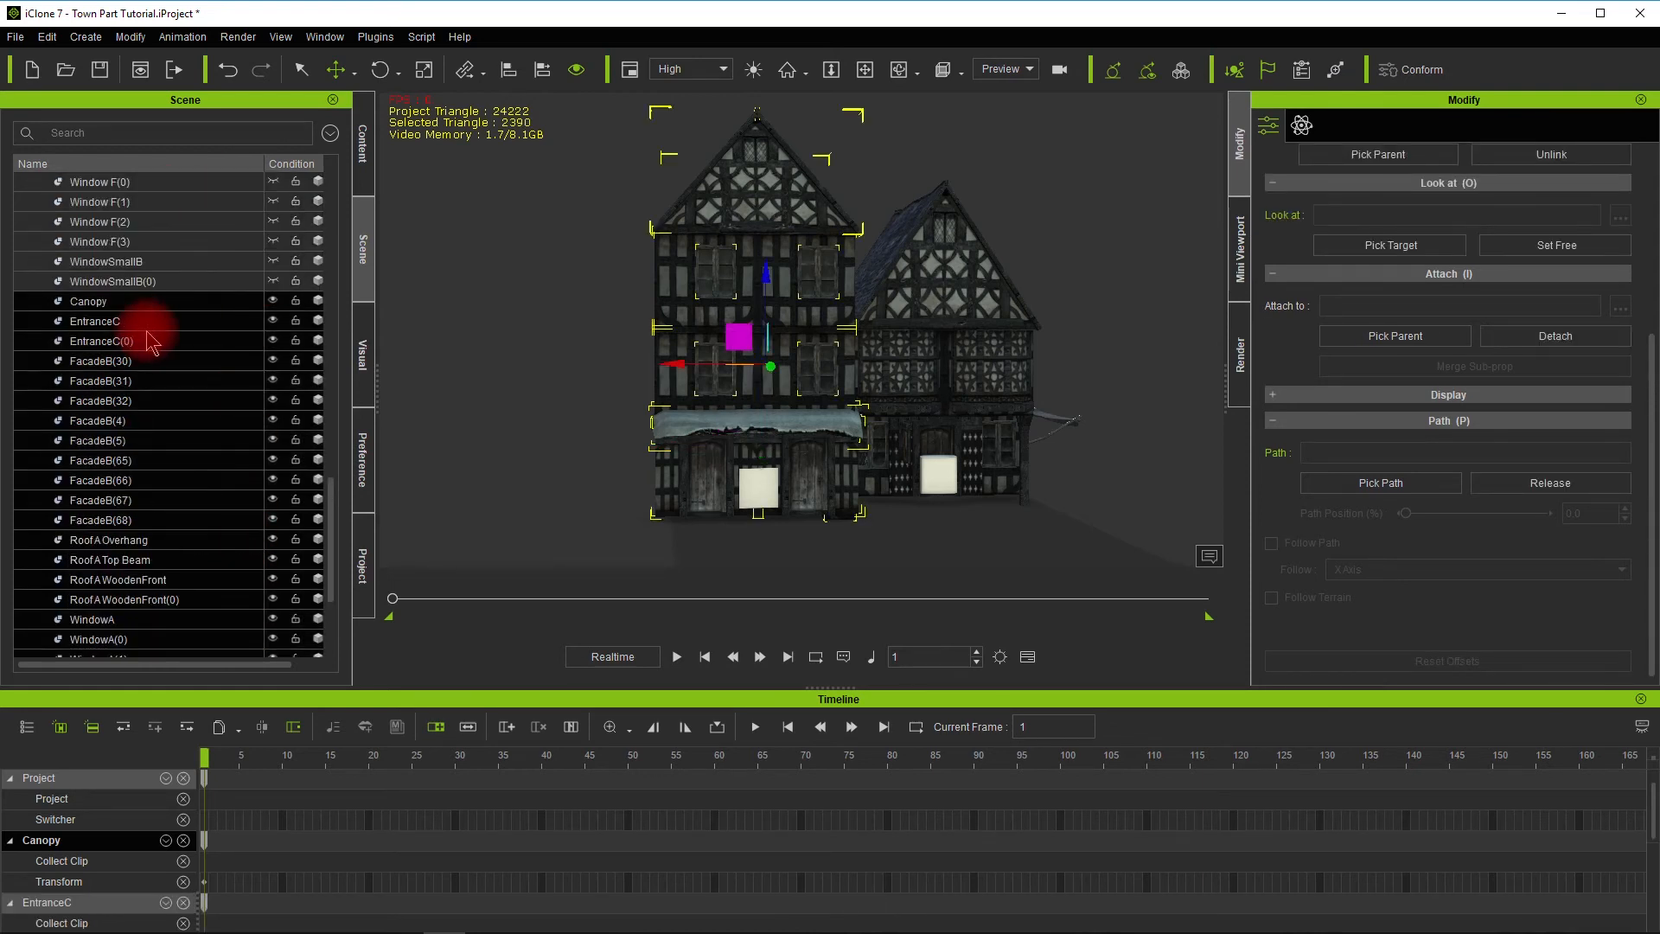
scroll(229, 424, "down", 3)
left_click(1240, 371)
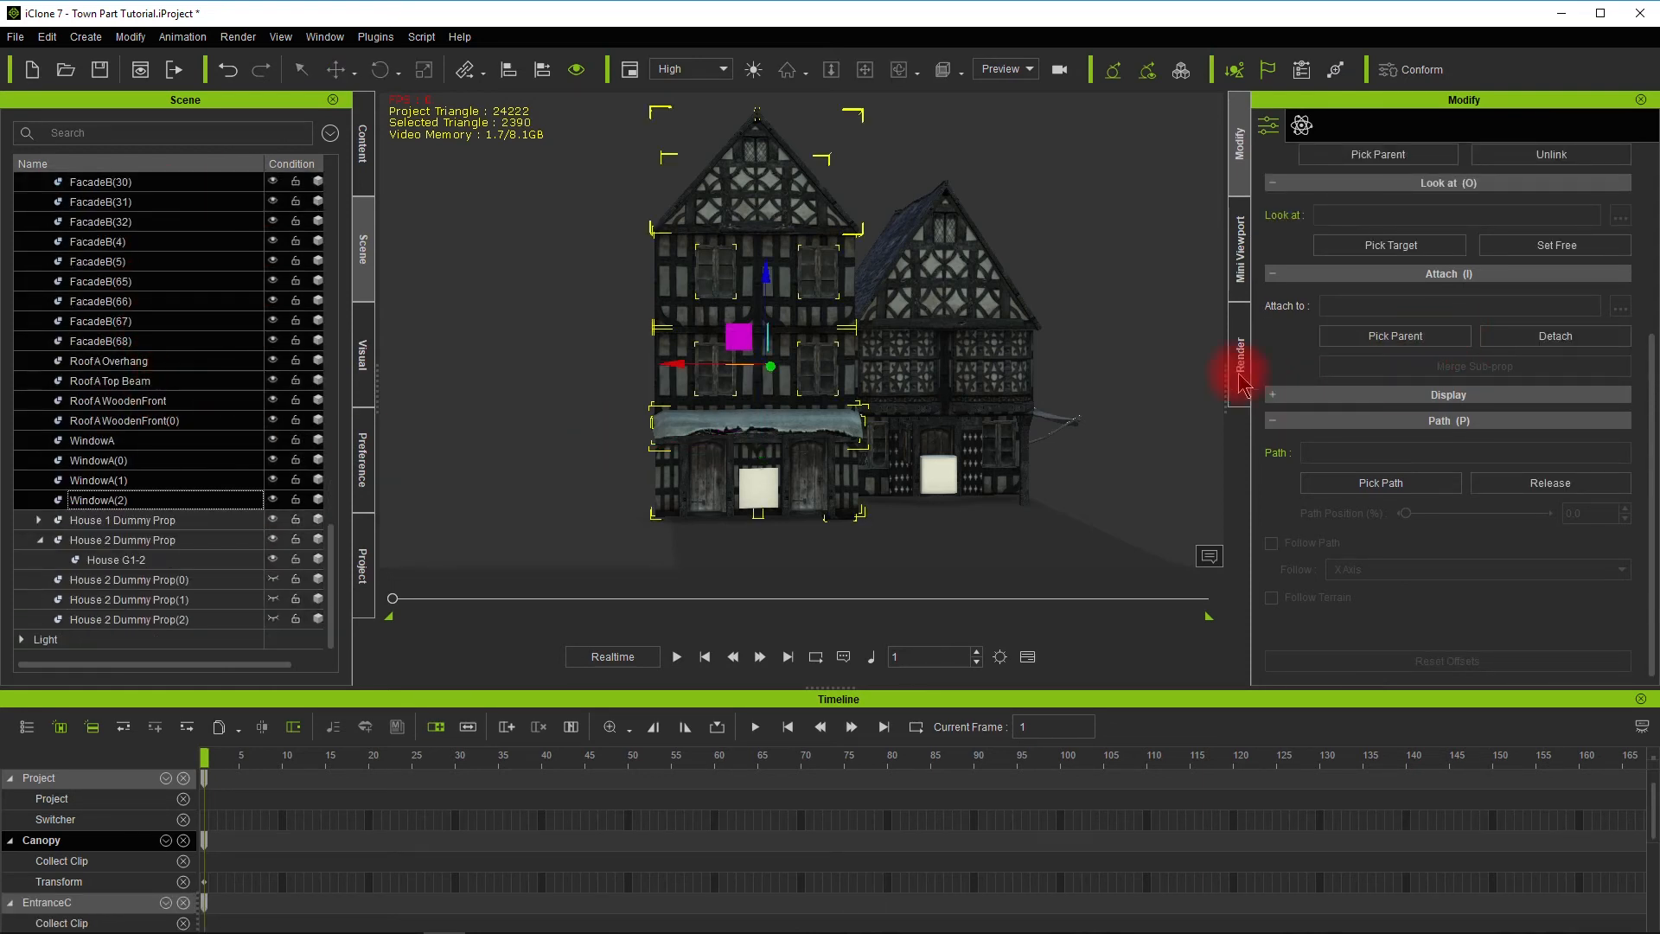
left_click(754, 494)
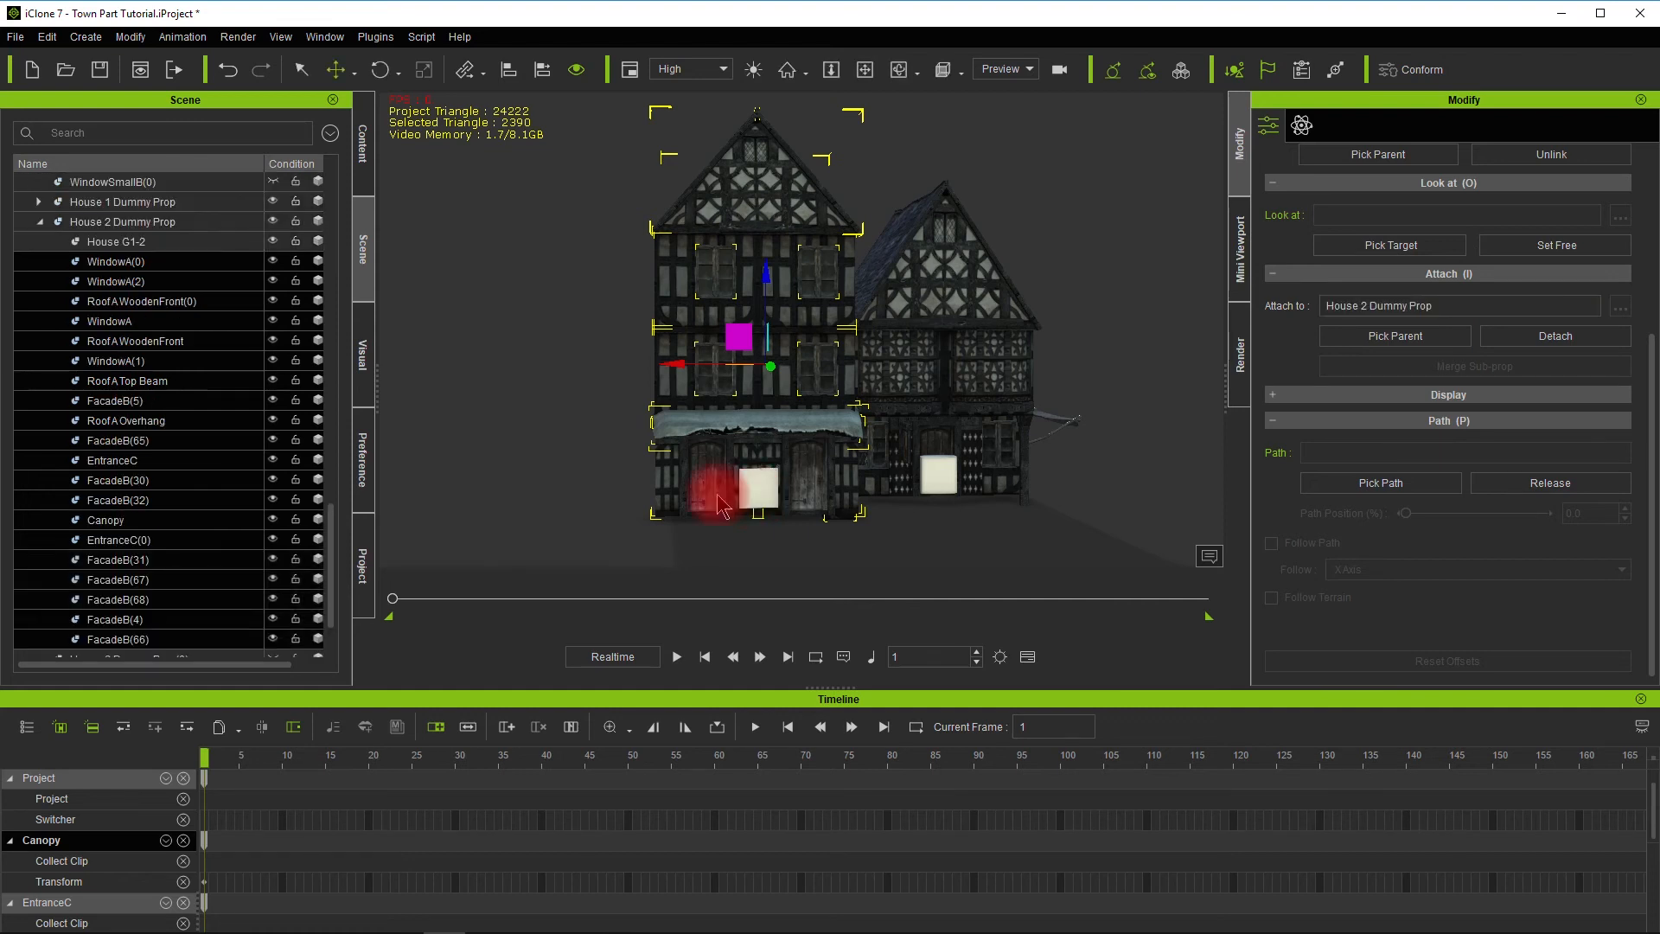
left_click(40, 222)
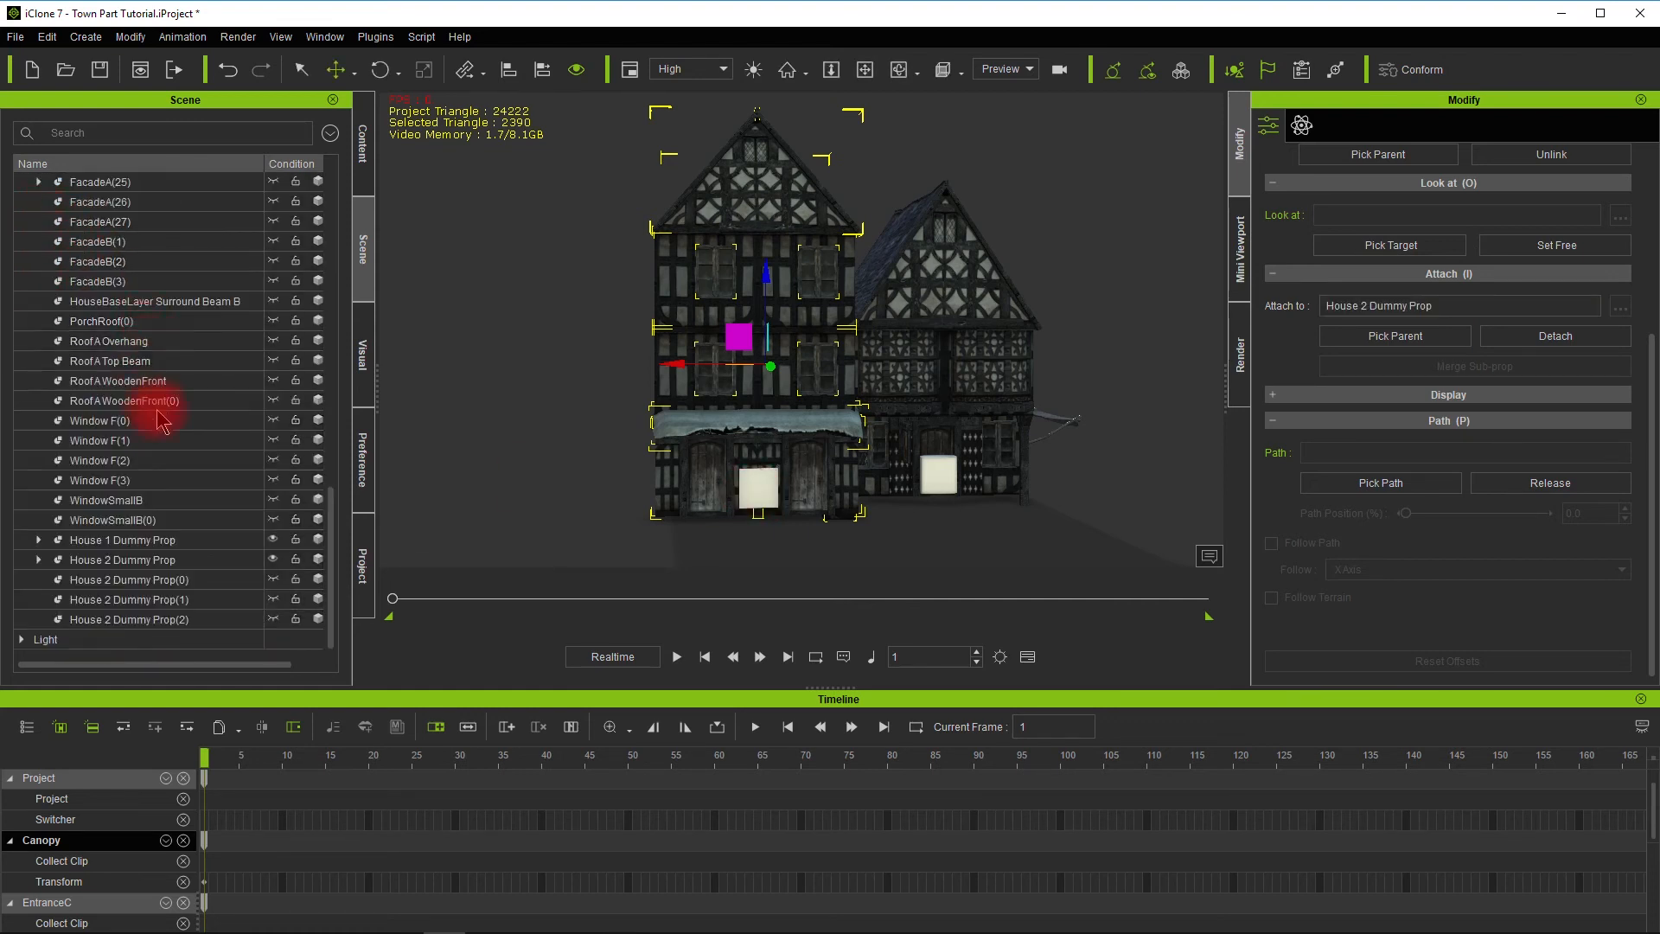
Test moving the whole second house by its House 2 Dummy Prop, and undo the move
left_click(138, 562)
left_click_drag(432, 472, 759, 516, "alt")
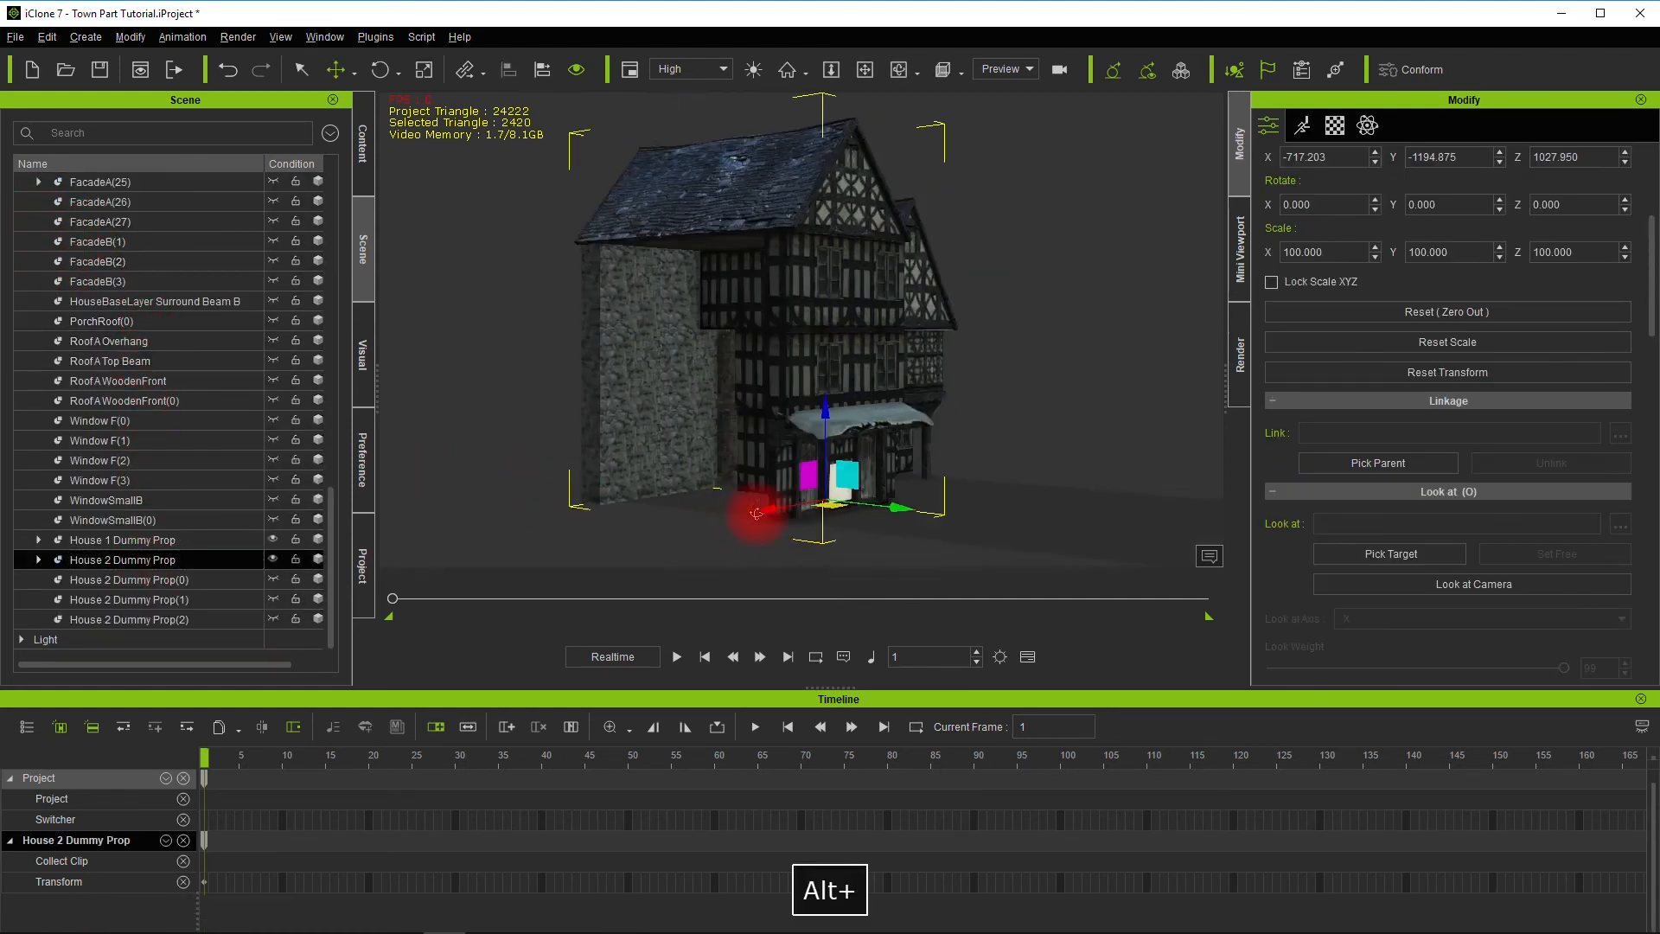
left_click_drag(889, 512, 544, 482)
key("ctrl+z")
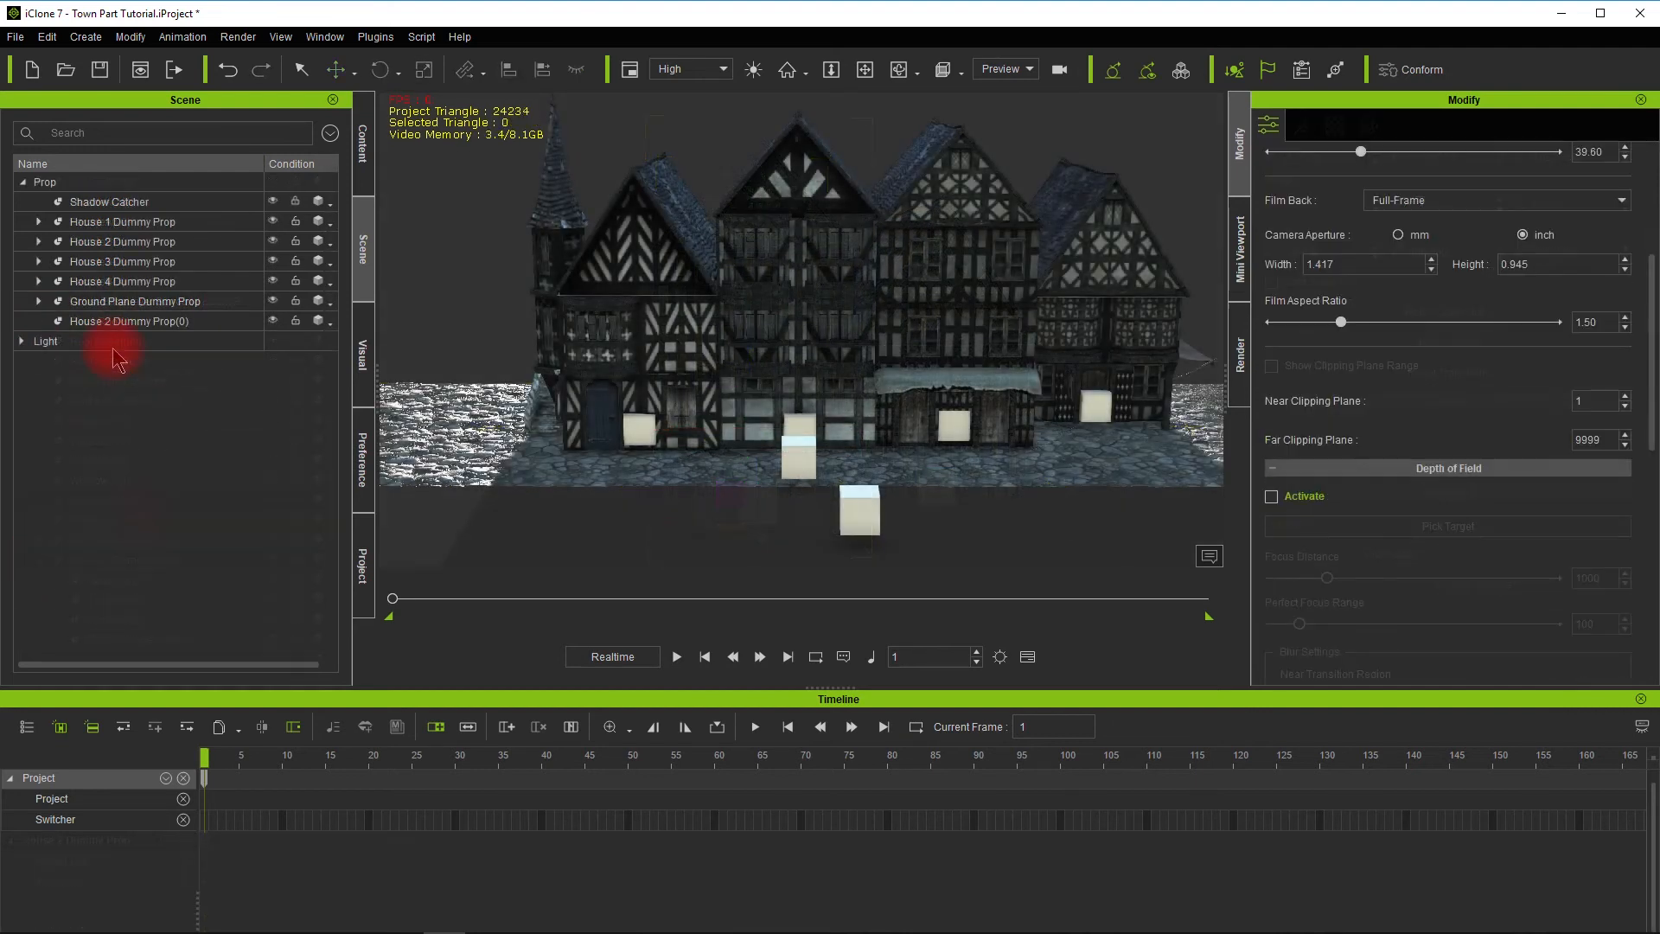
Rename House 2 Dummy Prop(0) as Master Dummy Prop
left_click(117, 323)
double_click(112, 323)
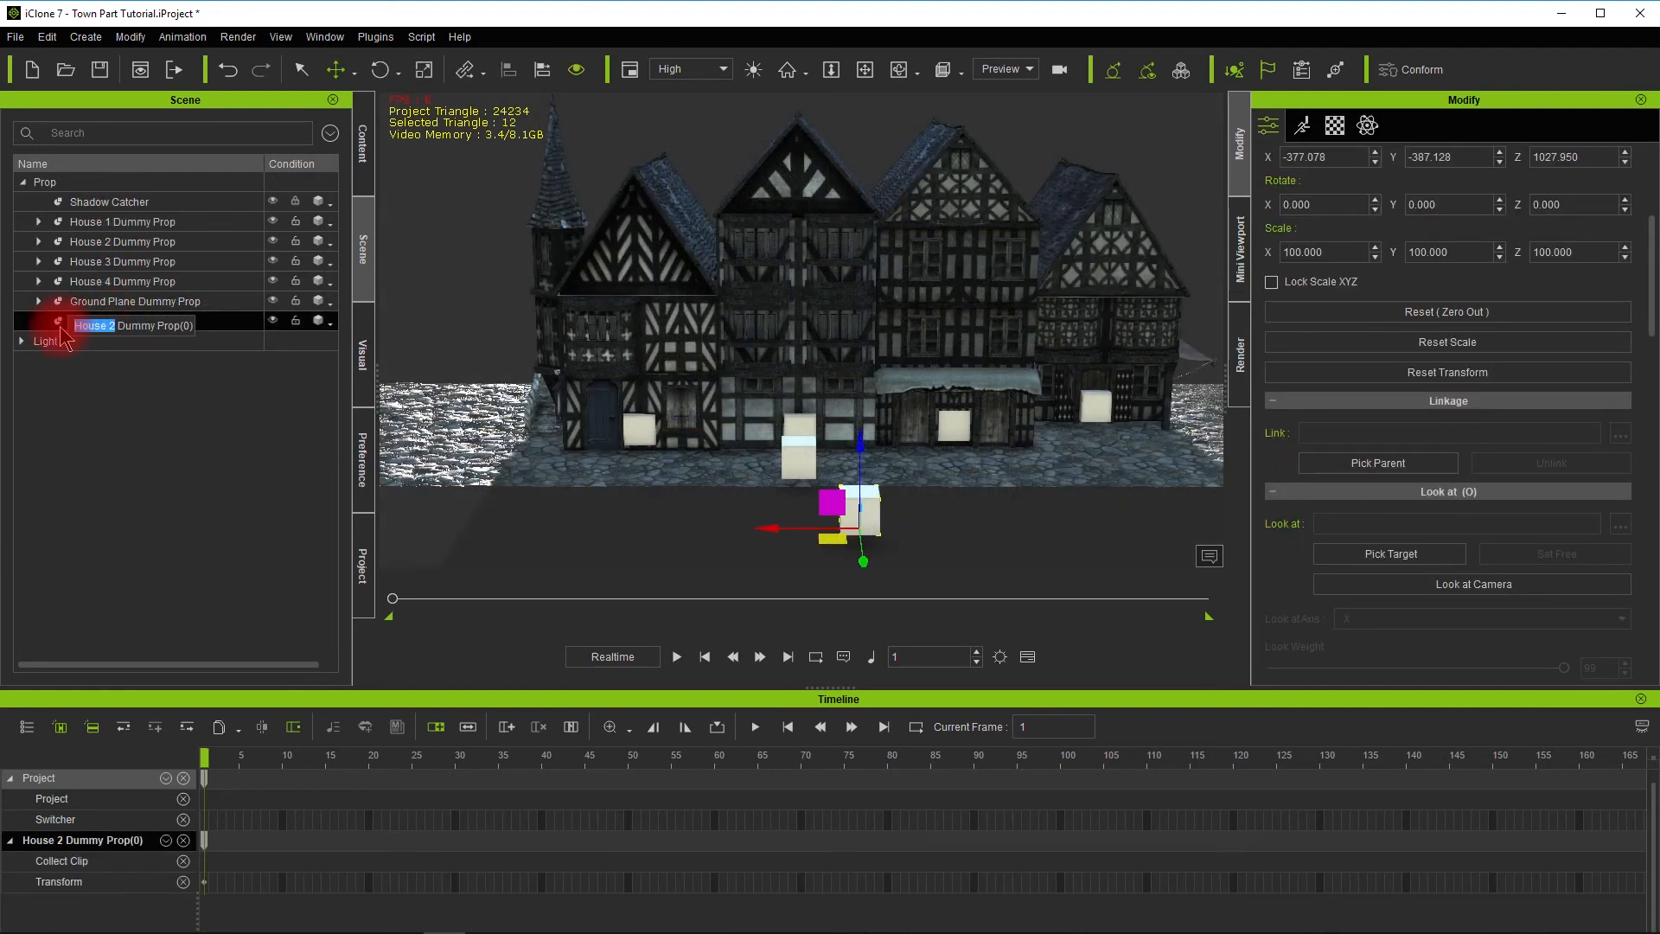
type("Master")
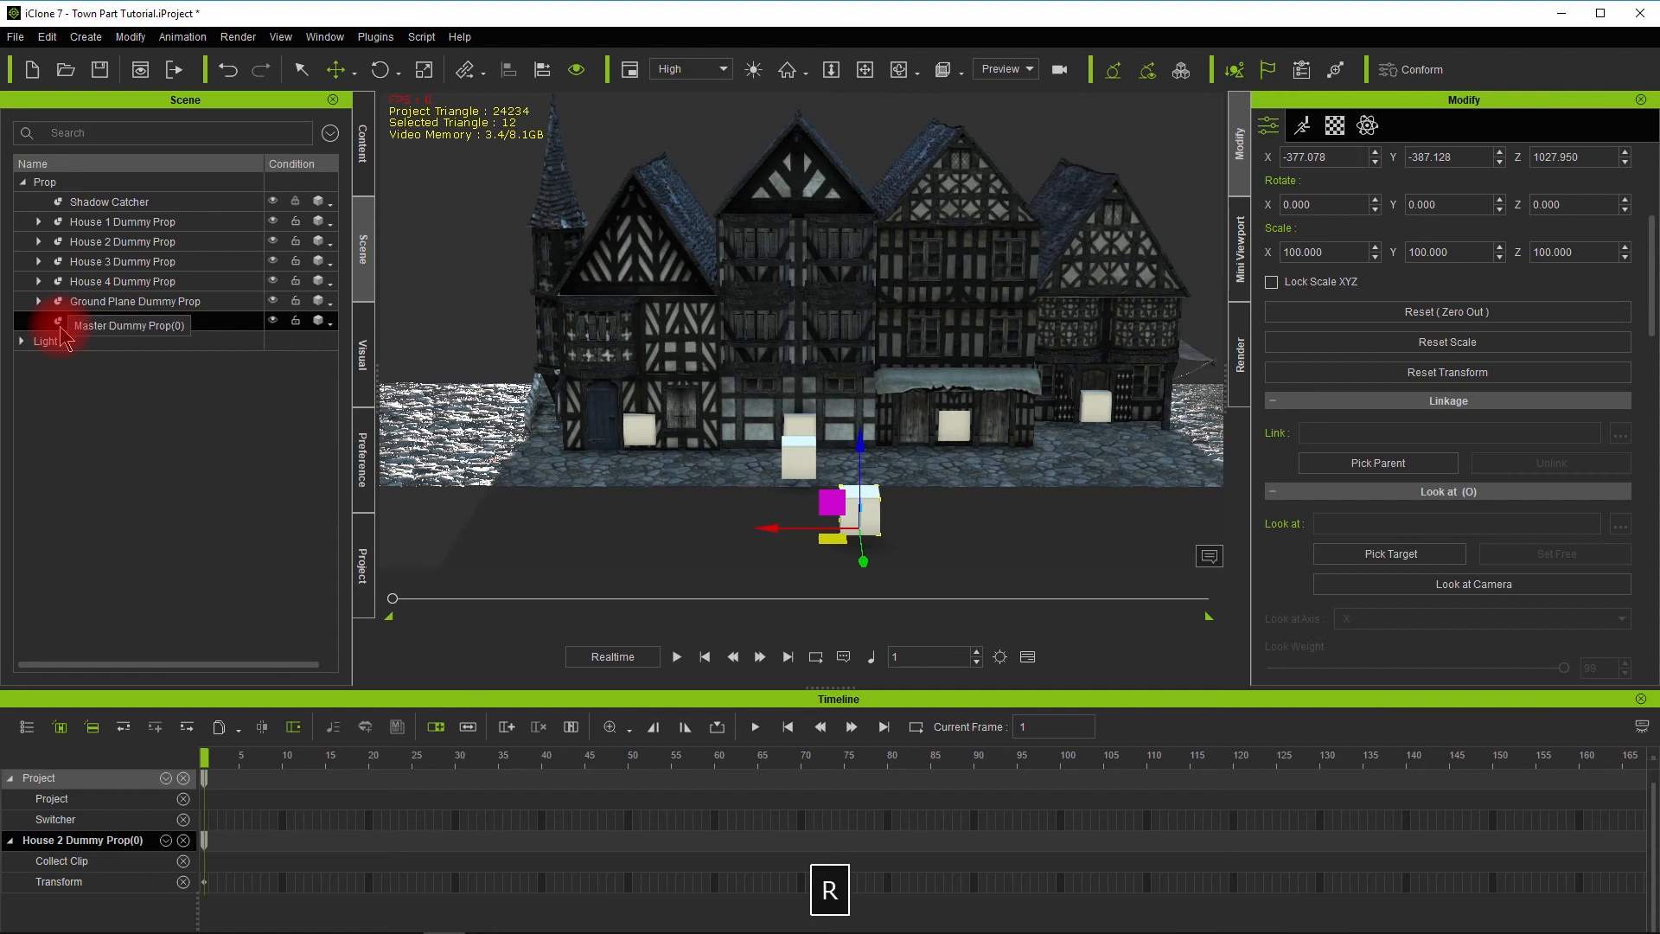
key("BackSpace")
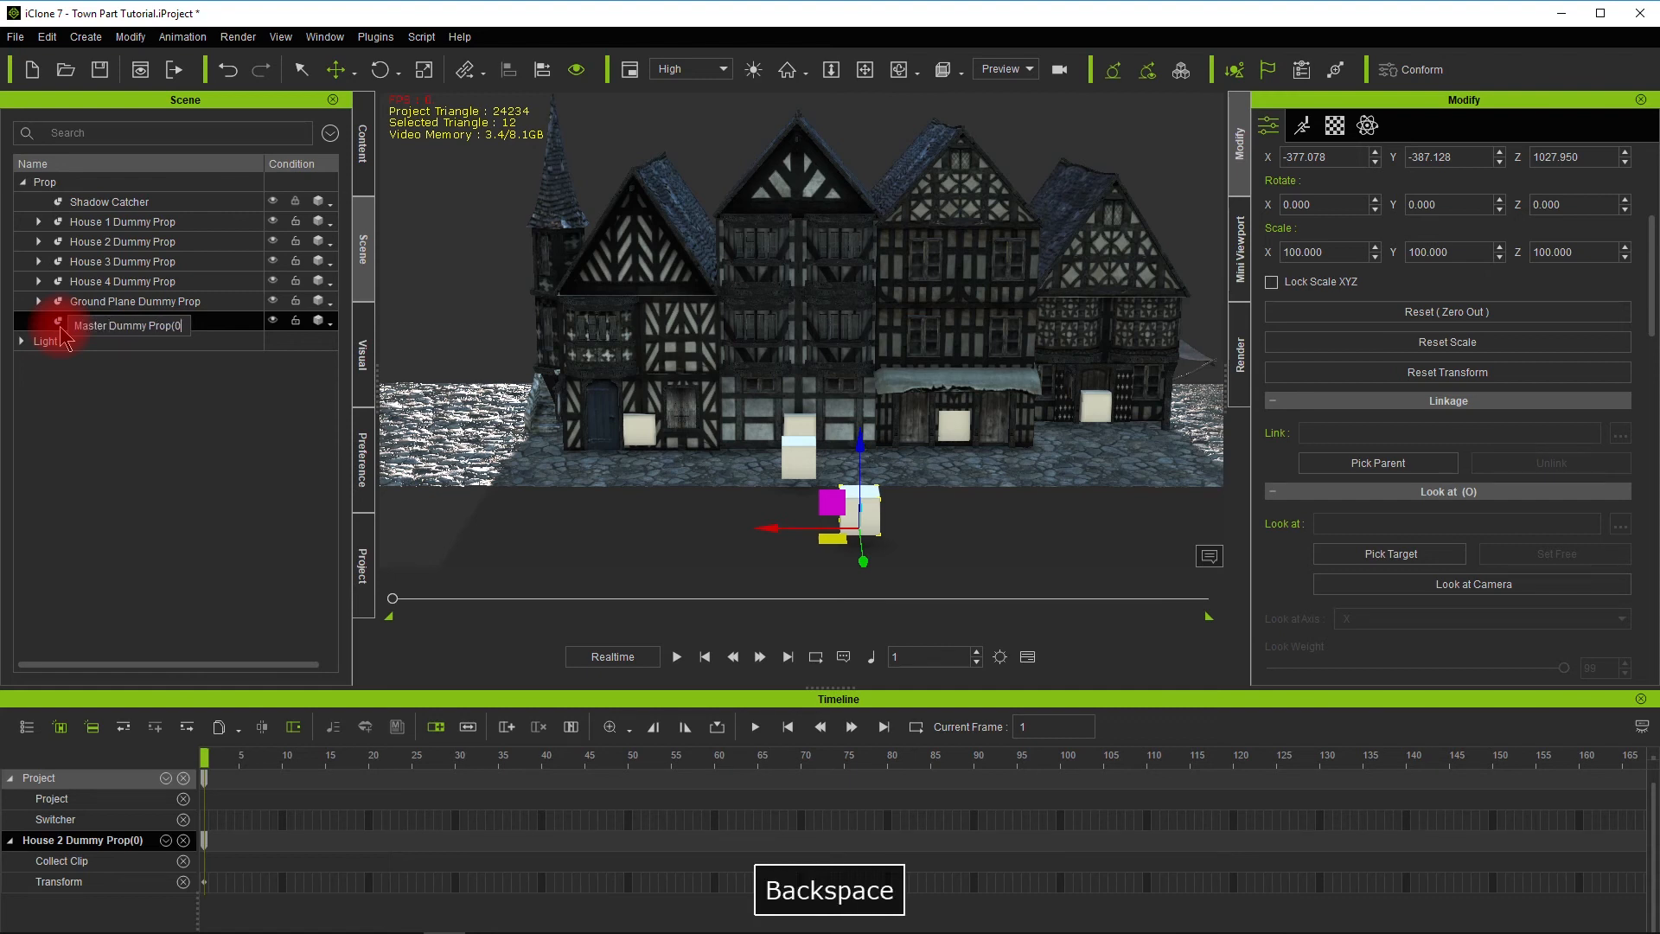
left_click(167, 506)
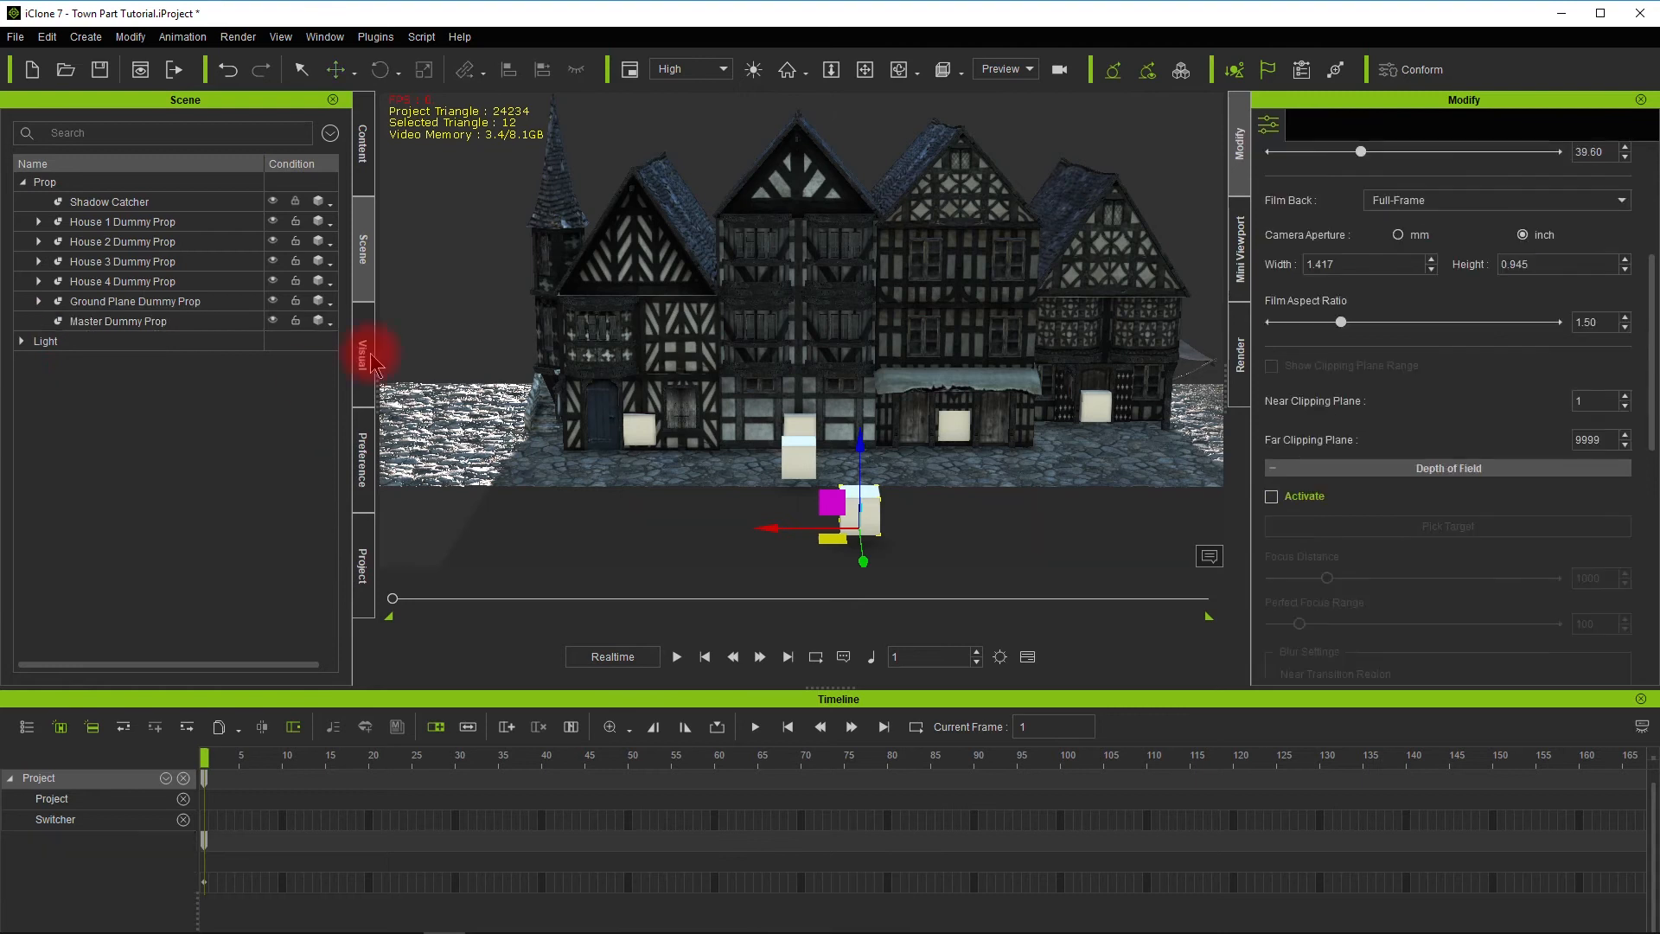
Set the House 1, House 2, House 3 and House 4 Dummy Props as dummies
left_click(173, 223)
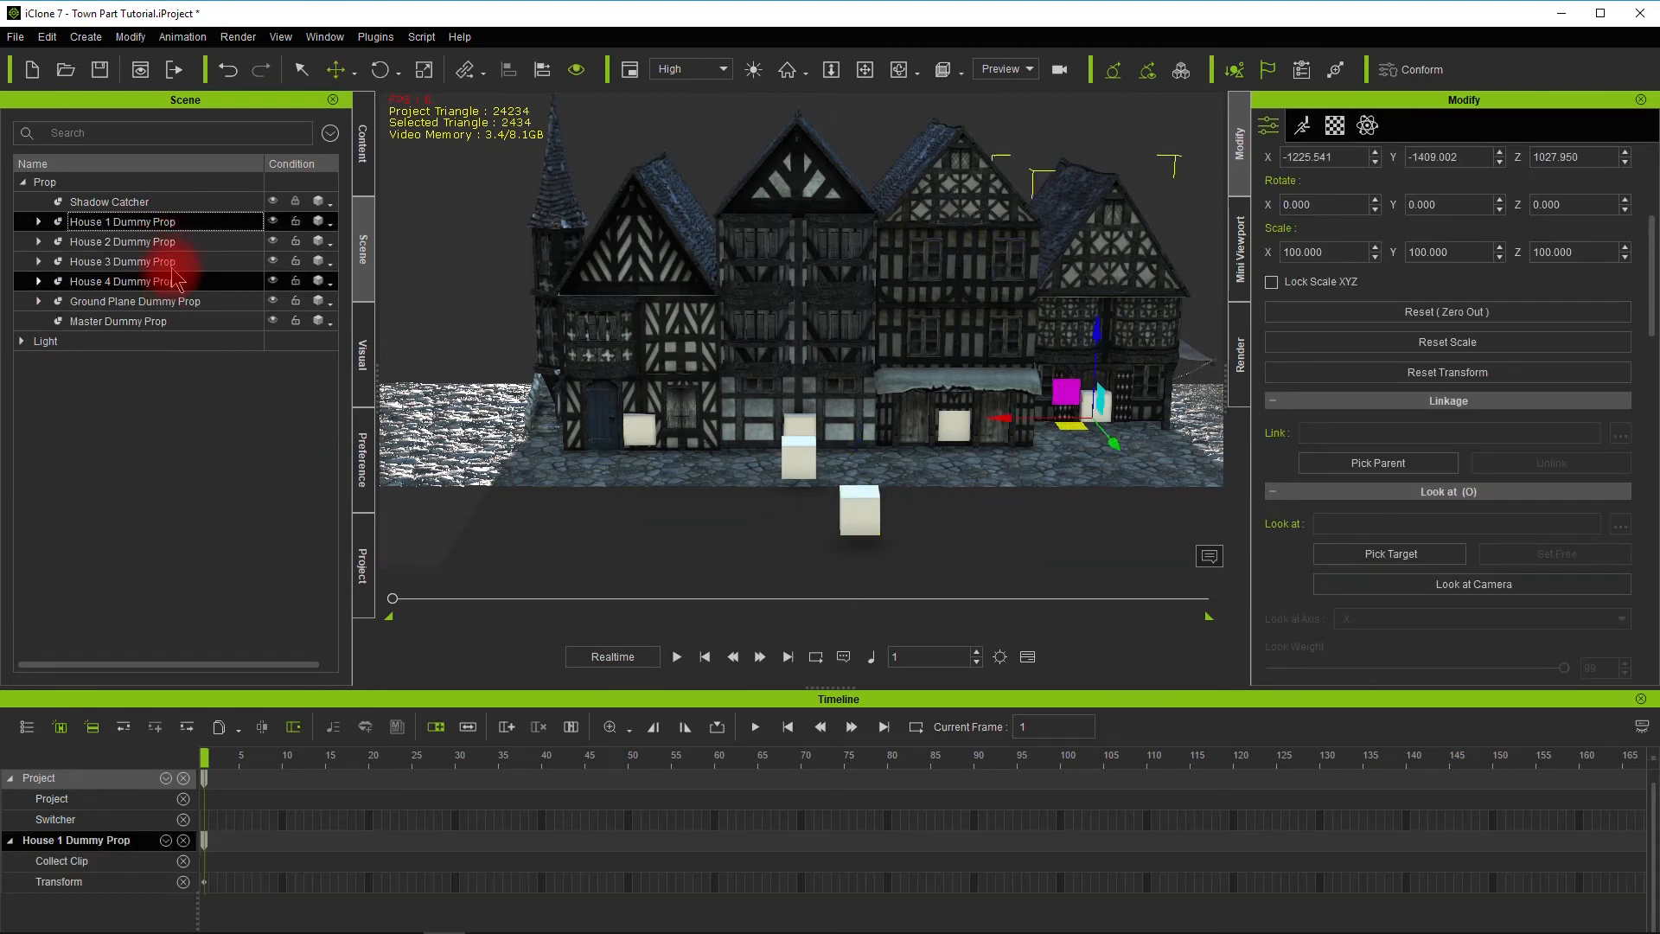
scroll(1305, 203, "up", 5)
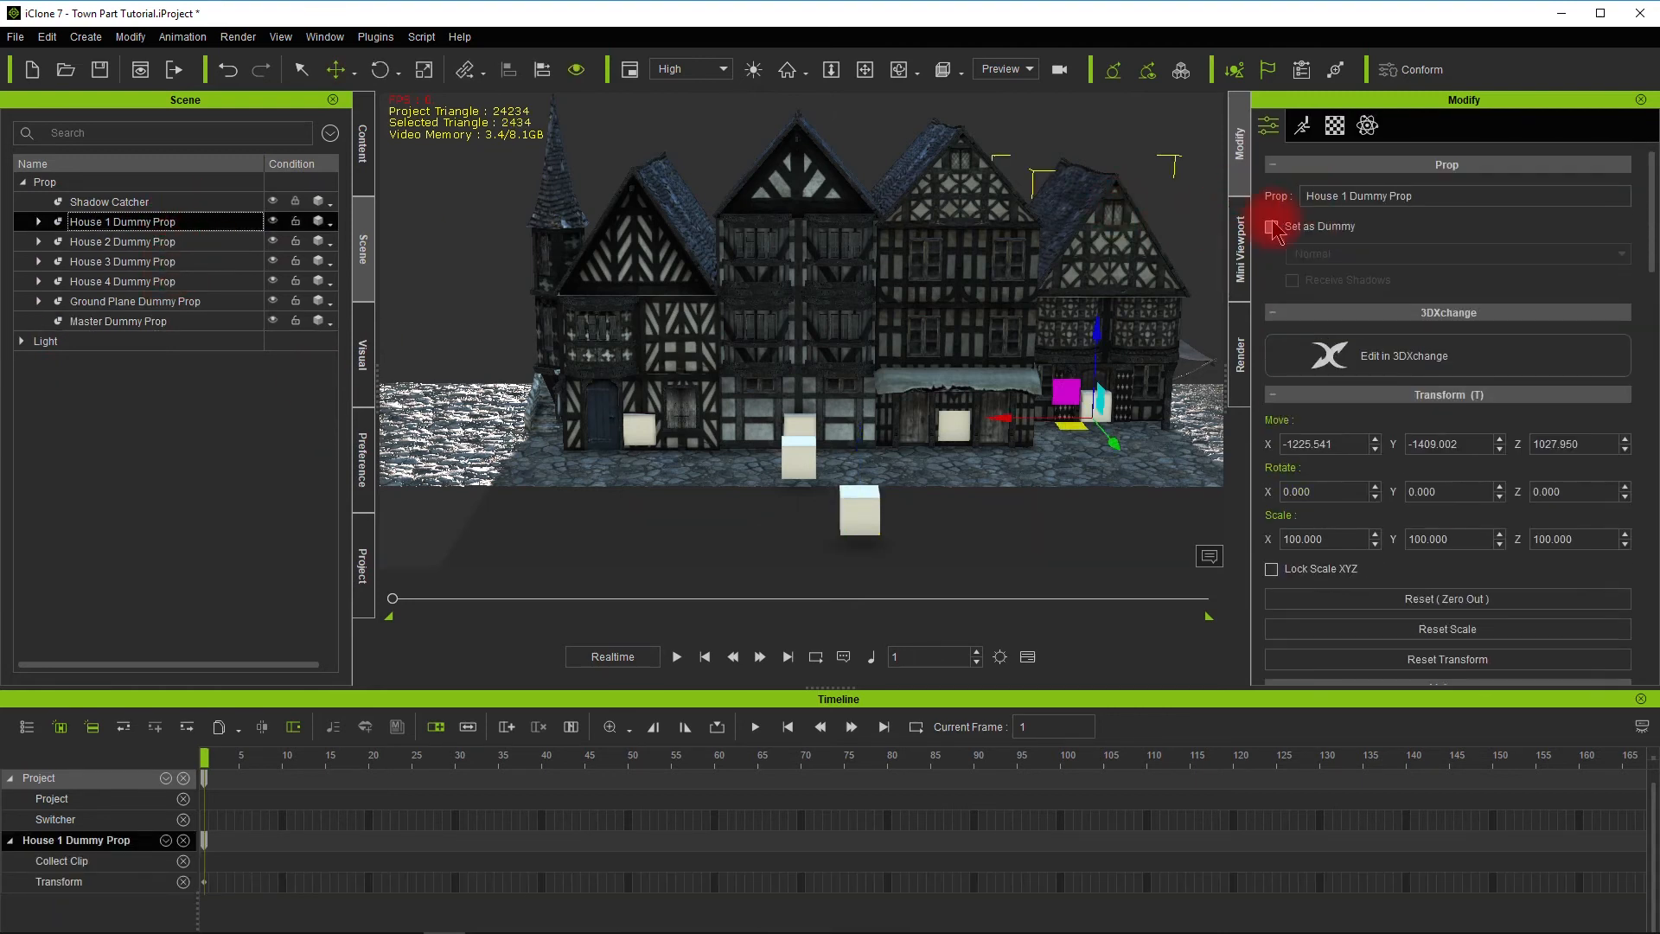
left_click(1272, 227)
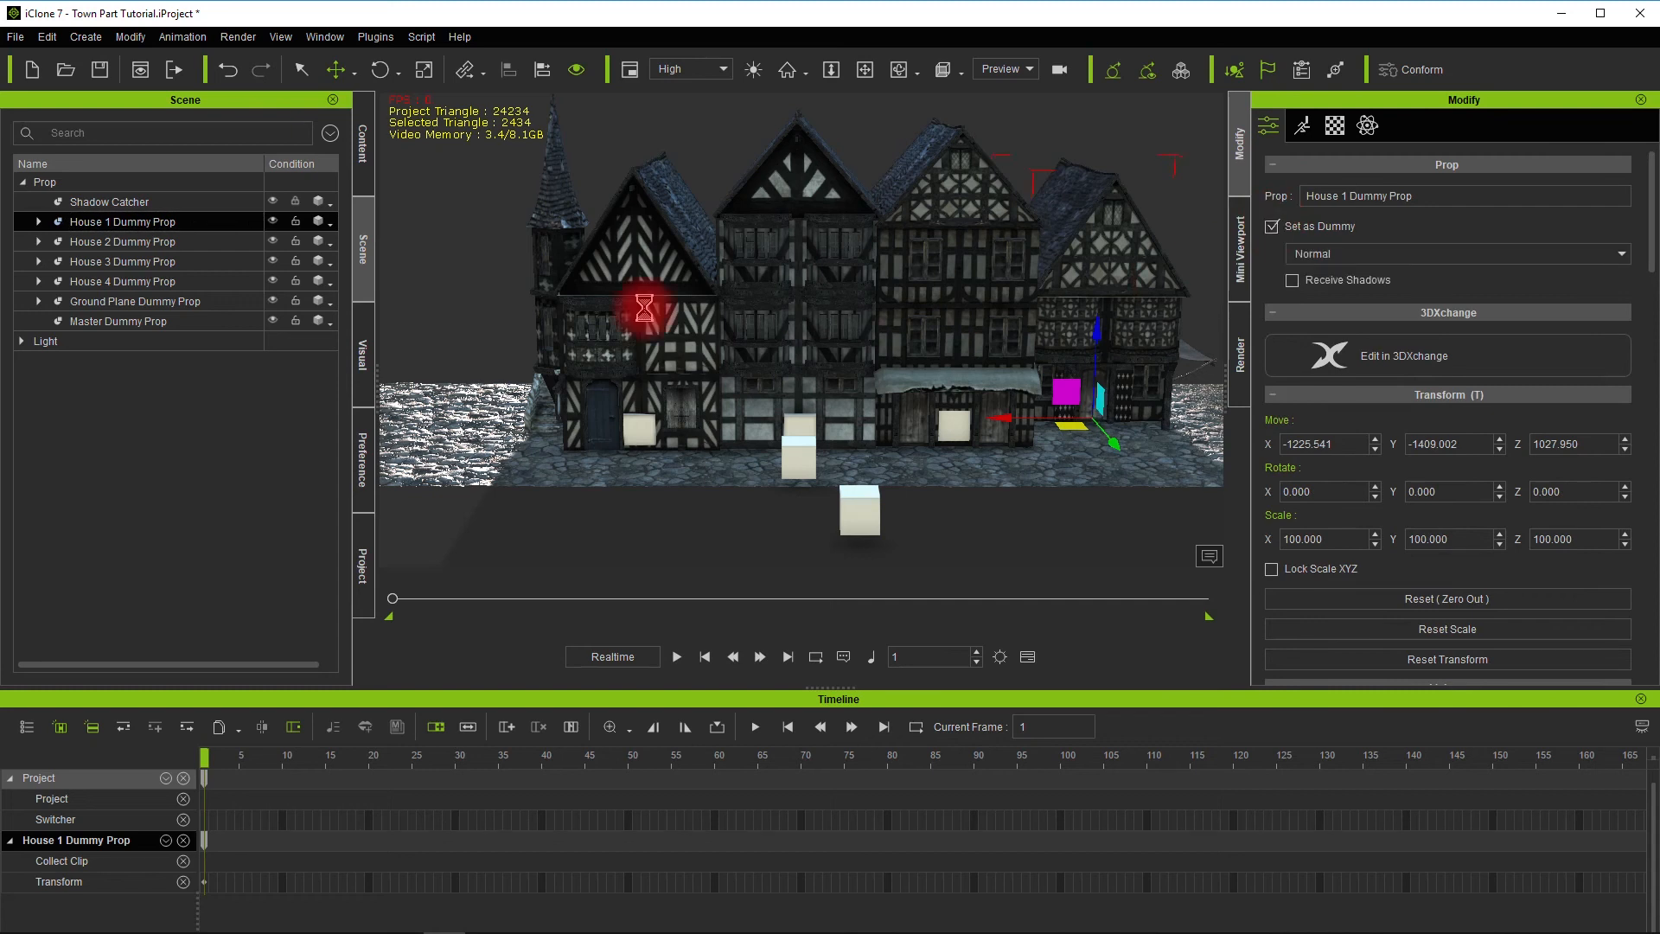
left_click(215, 246)
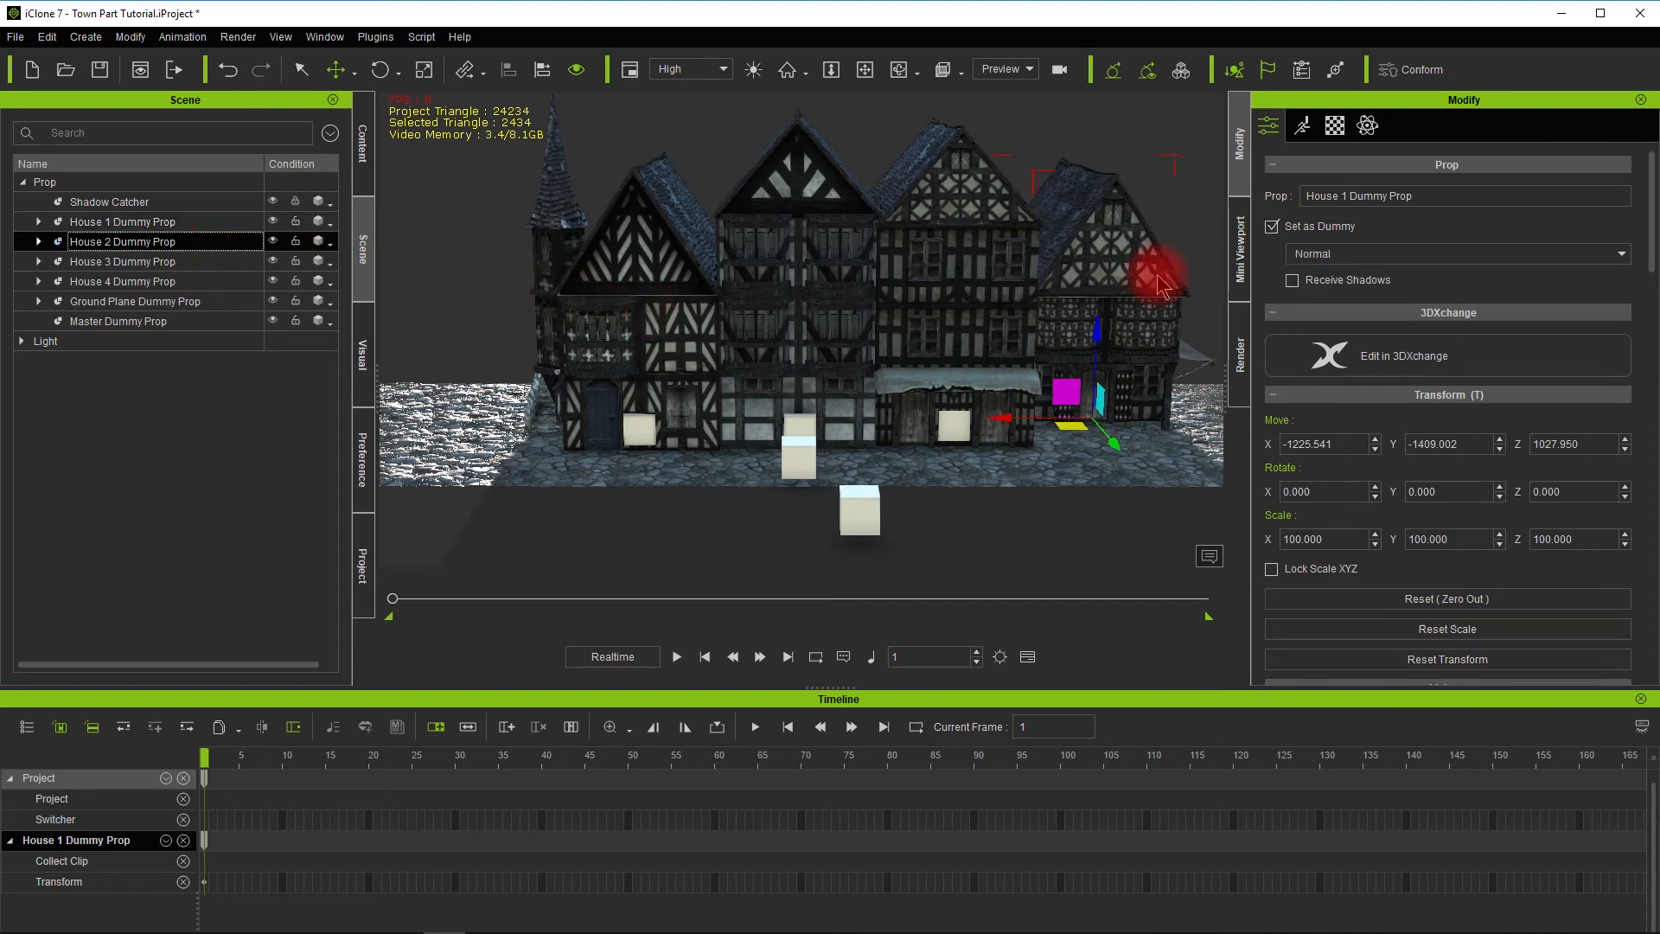
left_click(1269, 227)
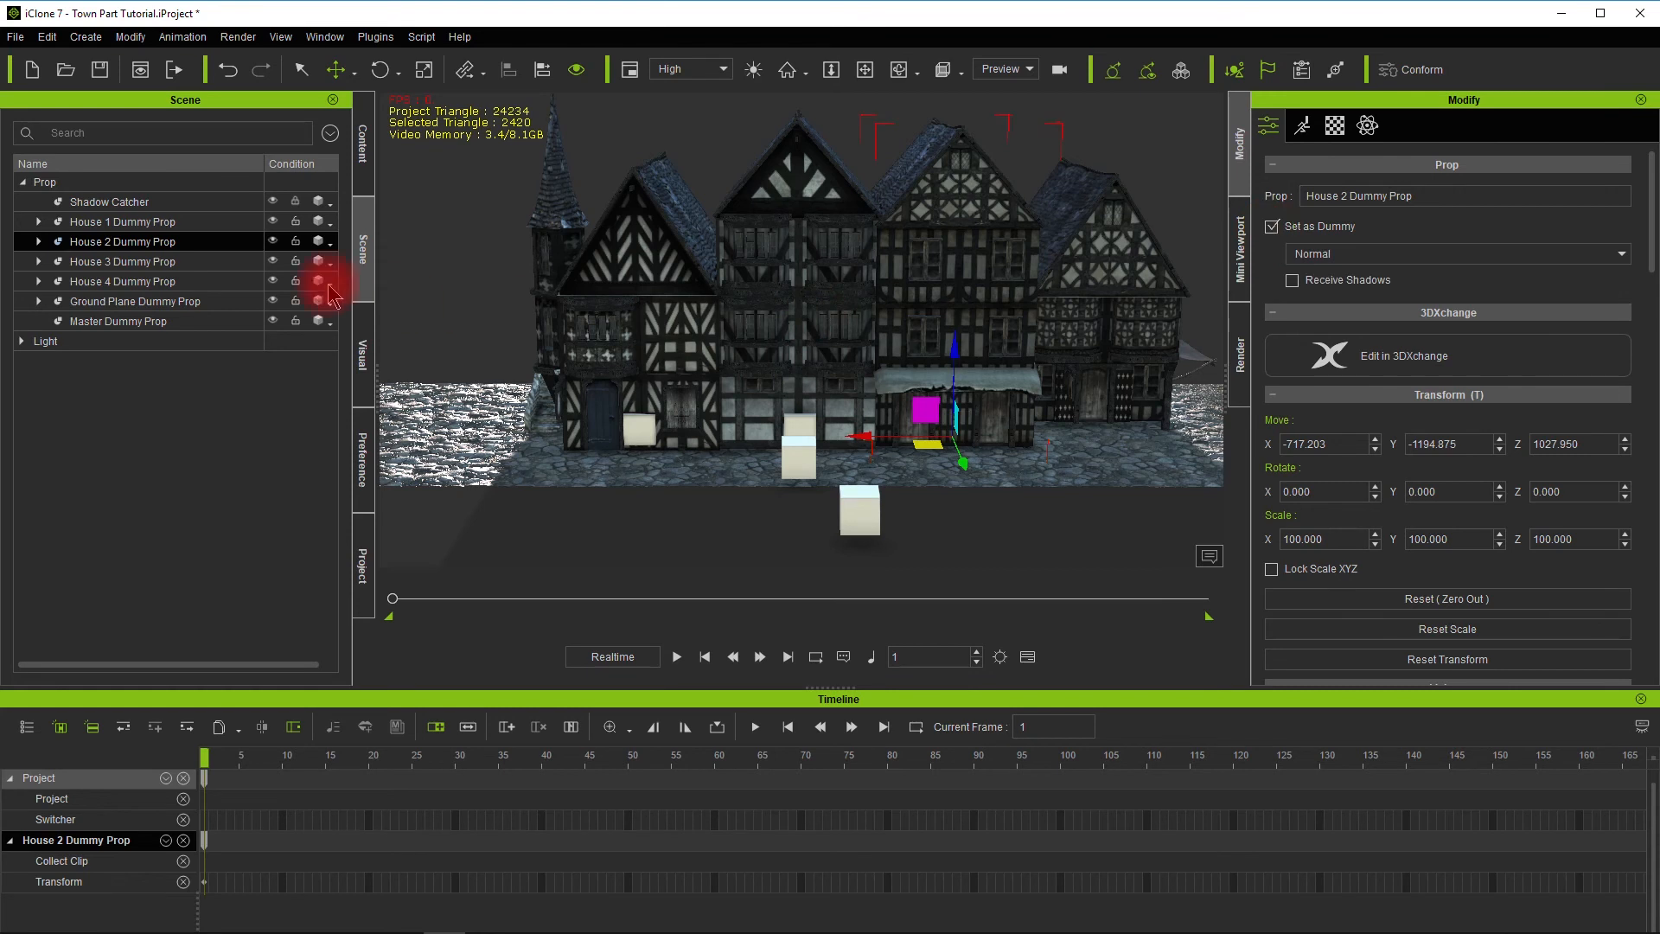
left_click(195, 261)
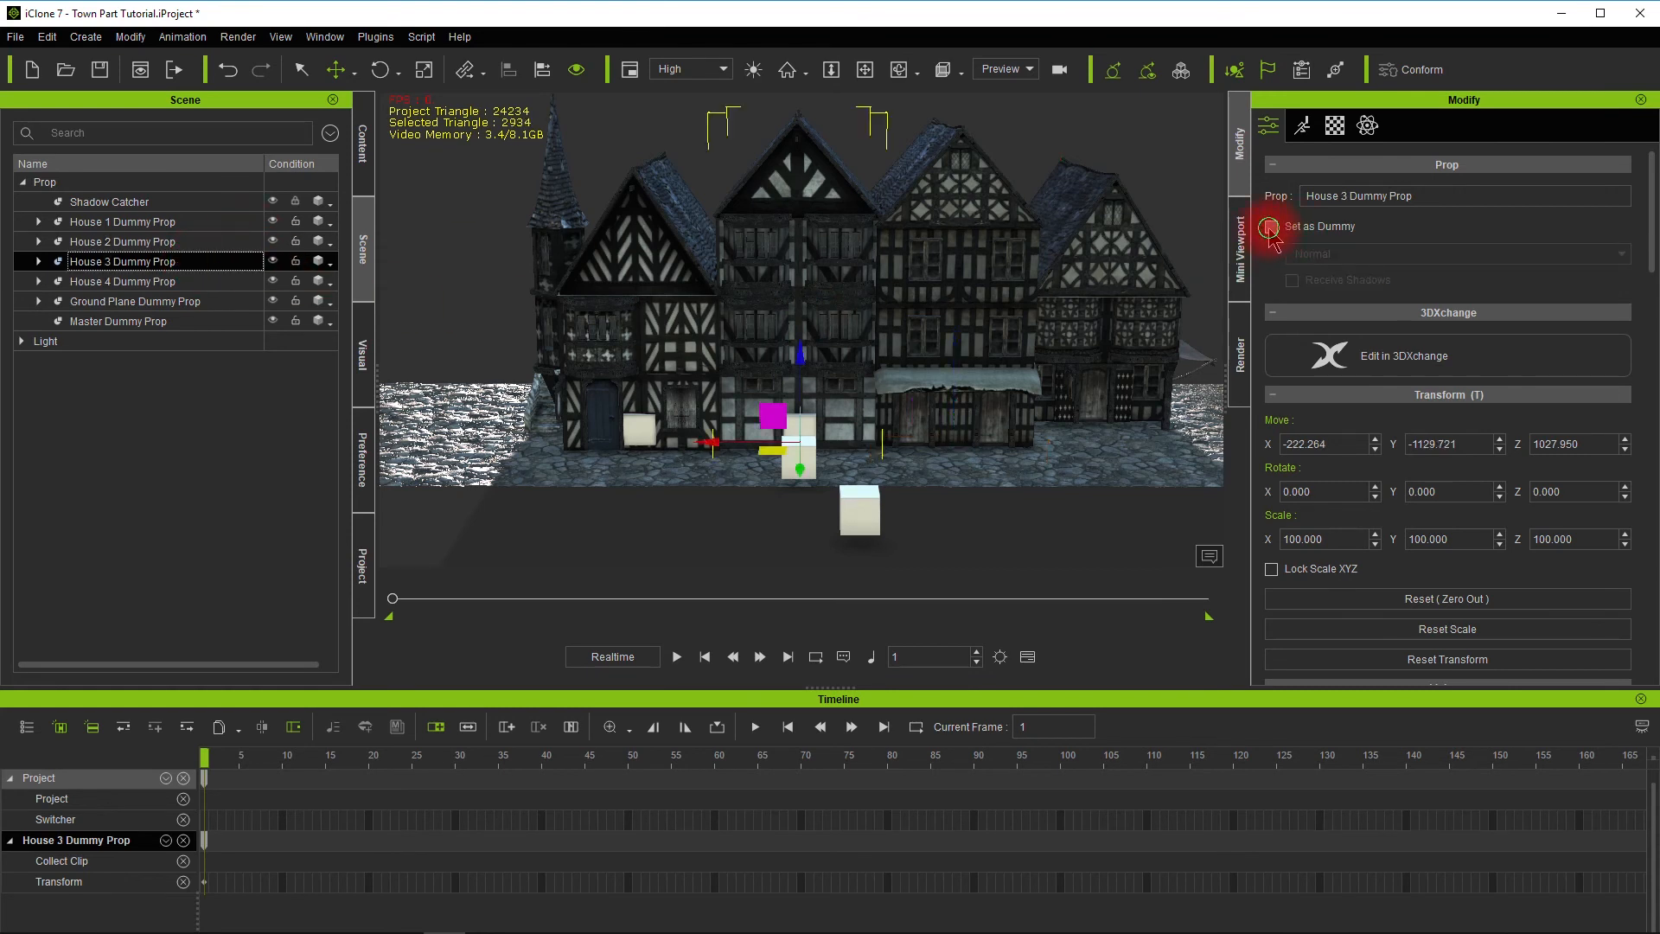
left_click(181, 281)
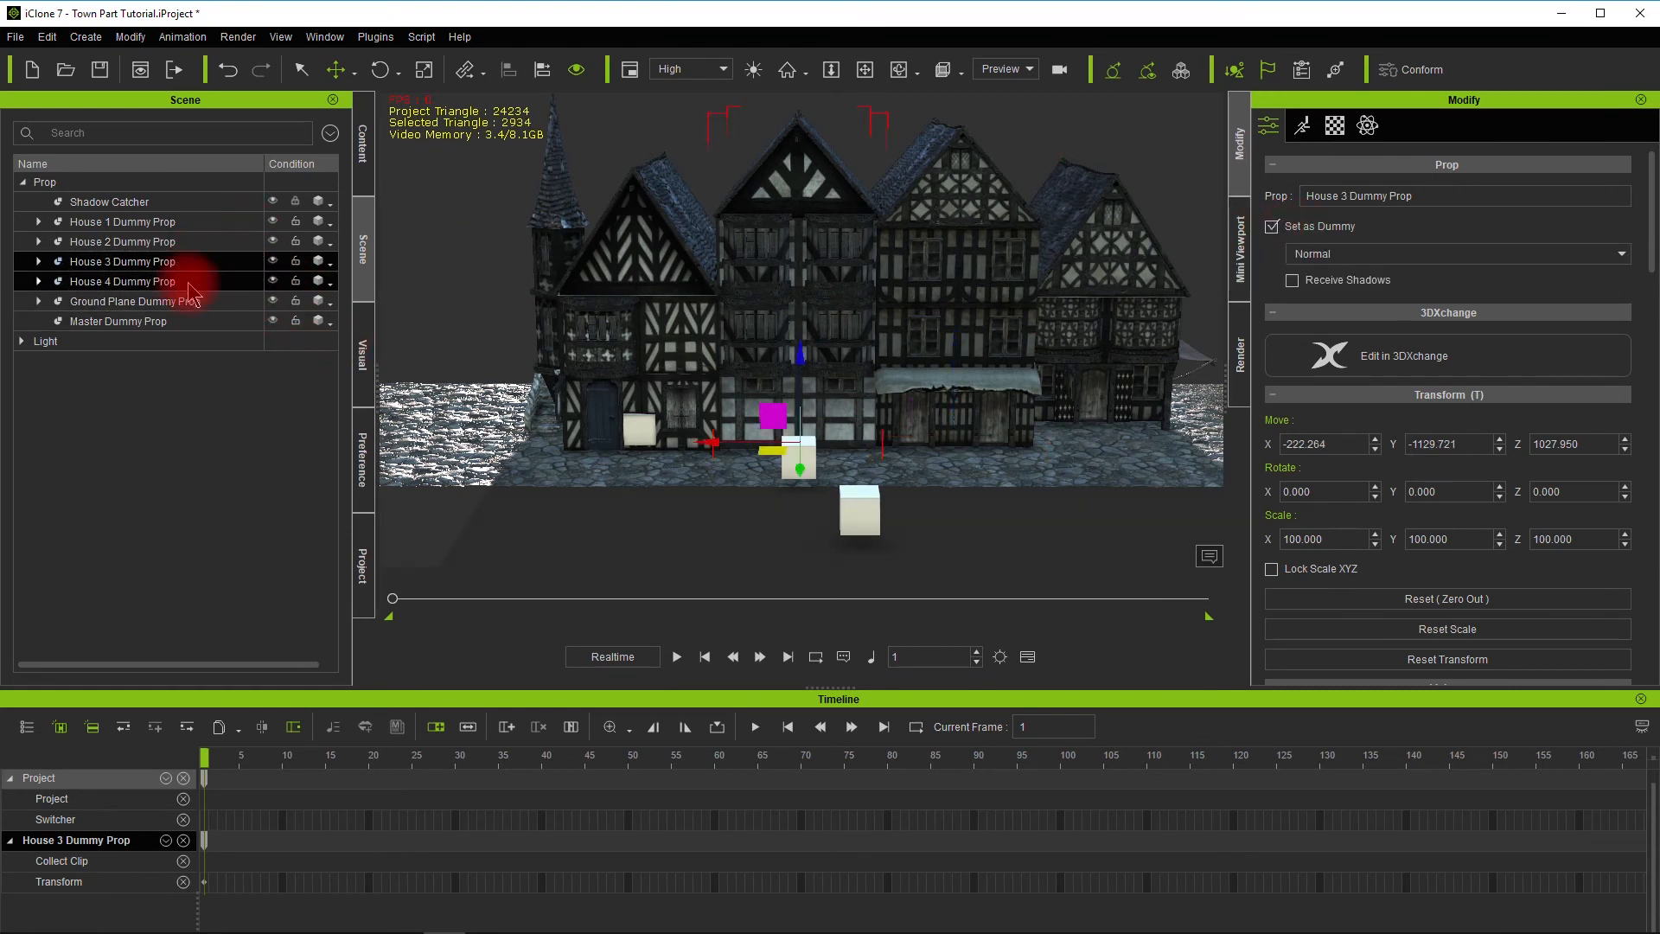
left_click(1272, 228)
Try moving the House 2 Dummy Prop forward along the Y axis to about -1106 and undo it
mouse_move(521, 455)
left_mouse_down("alt")
mouse_move(715, 459)
mouse_move(637, 467)
mouse_move(628, 505)
mouse_move(644, 492)
left_mouse_up("alt")
left_click(941, 439)
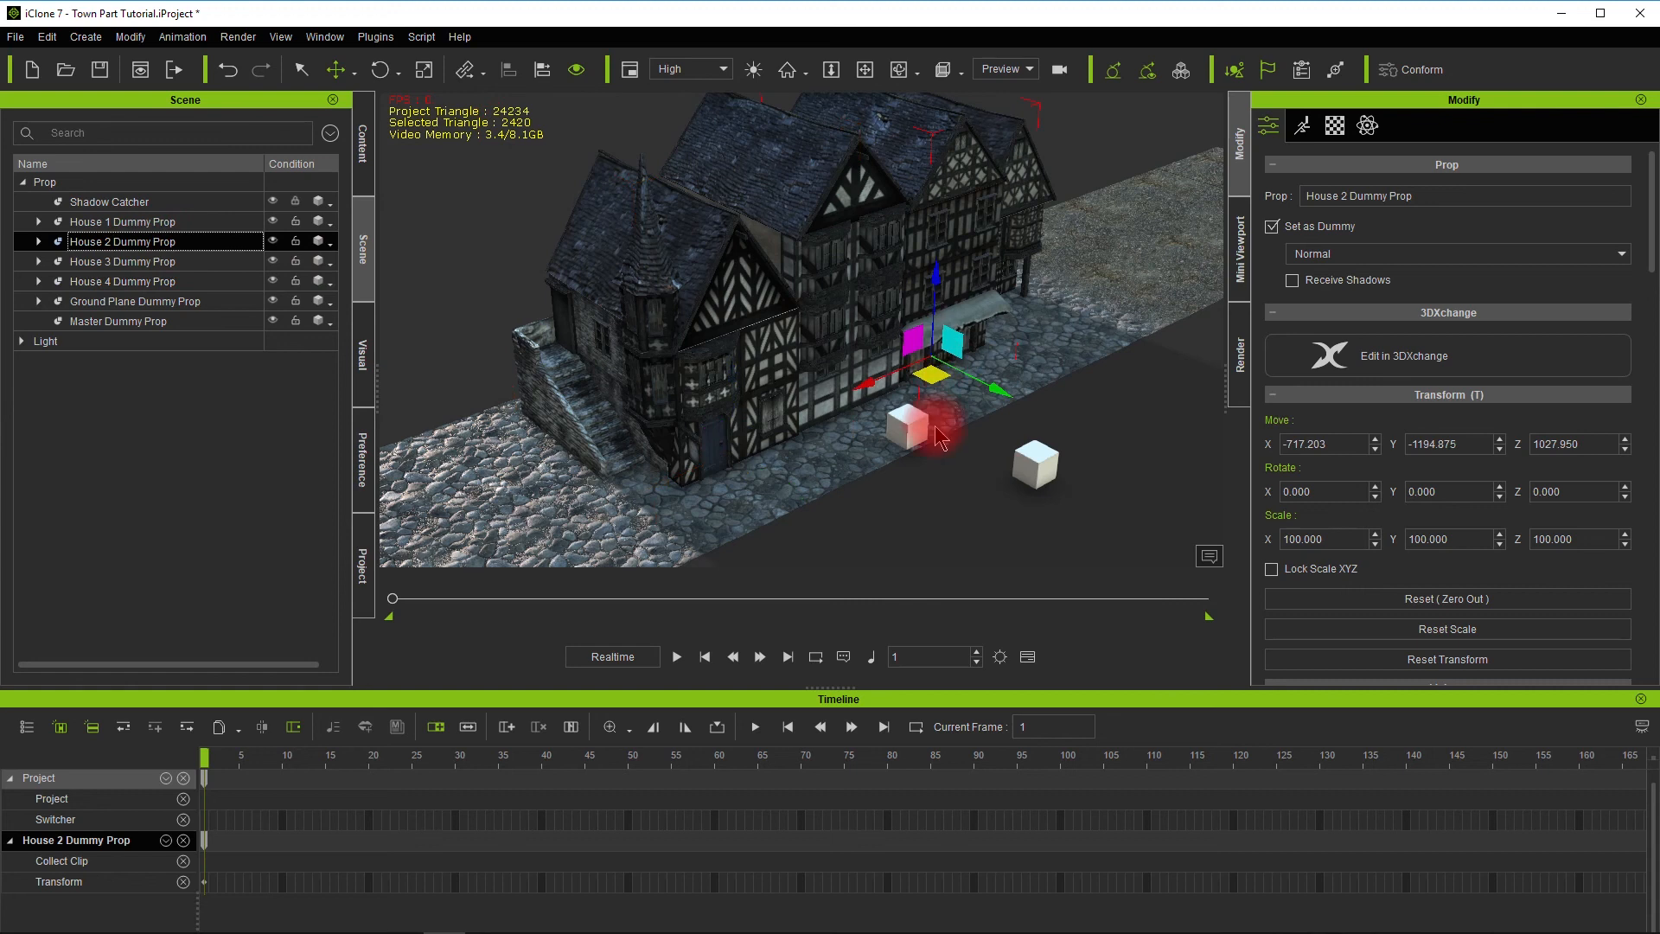
left_click_drag(1010, 391, 1015, 395)
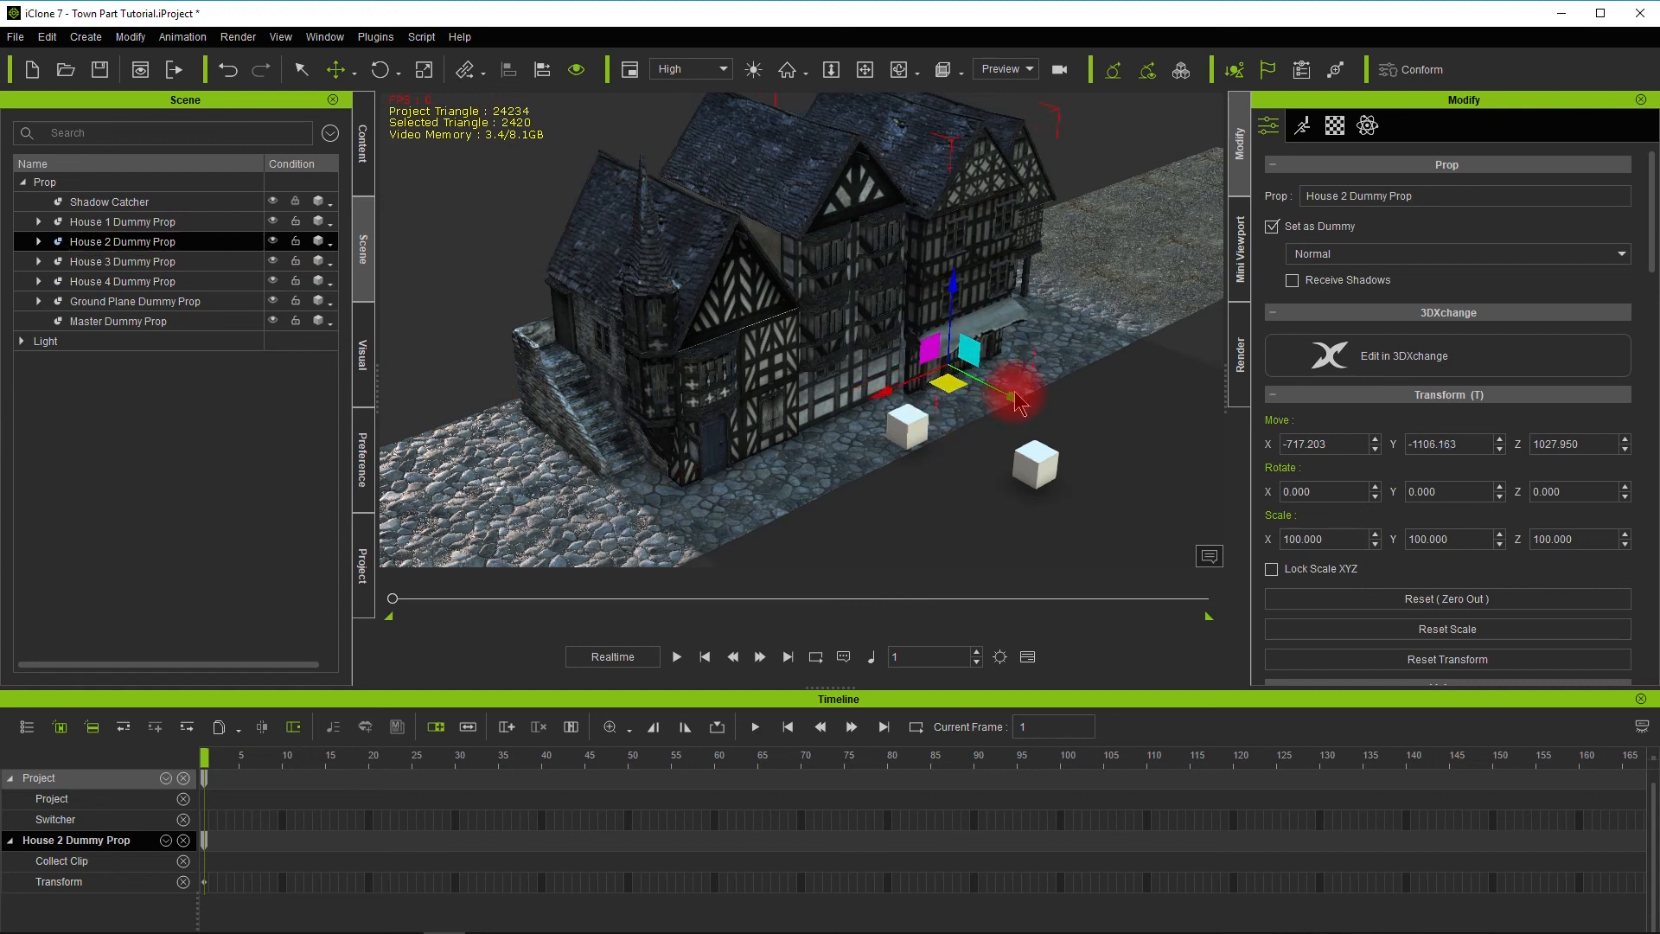
key("ctrl+z")
Set the Ground Plane Dummy Prop as a dummy
left_click_drag(1048, 370, 852, 221, "alt")
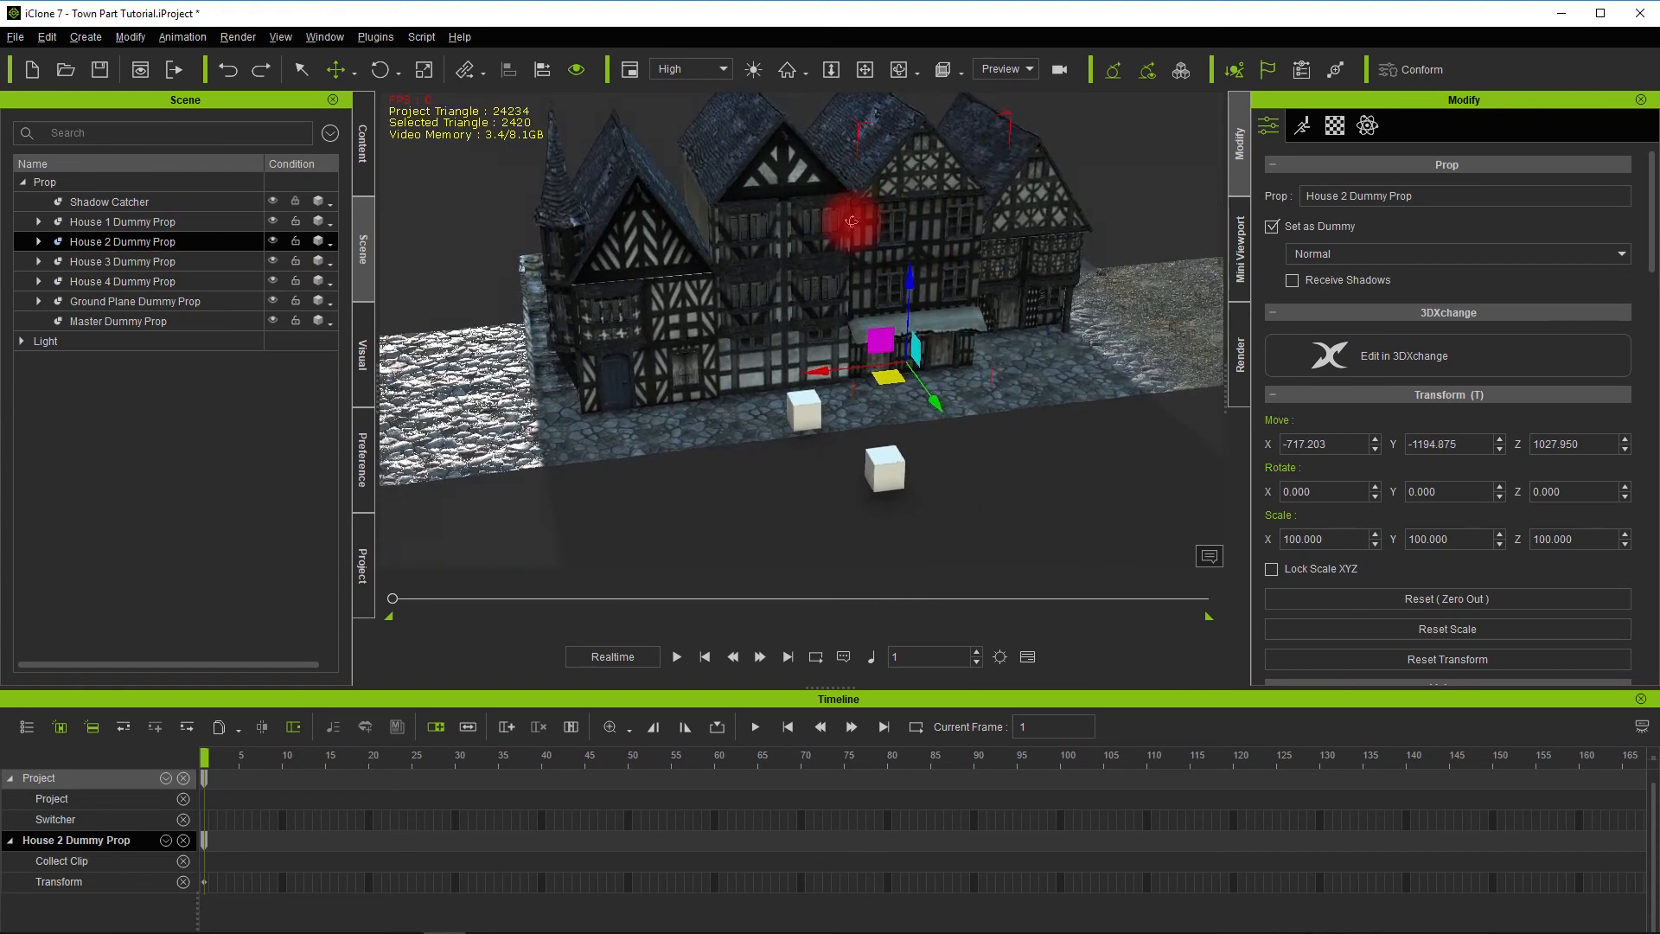
left_click(135, 301)
left_click(1321, 227)
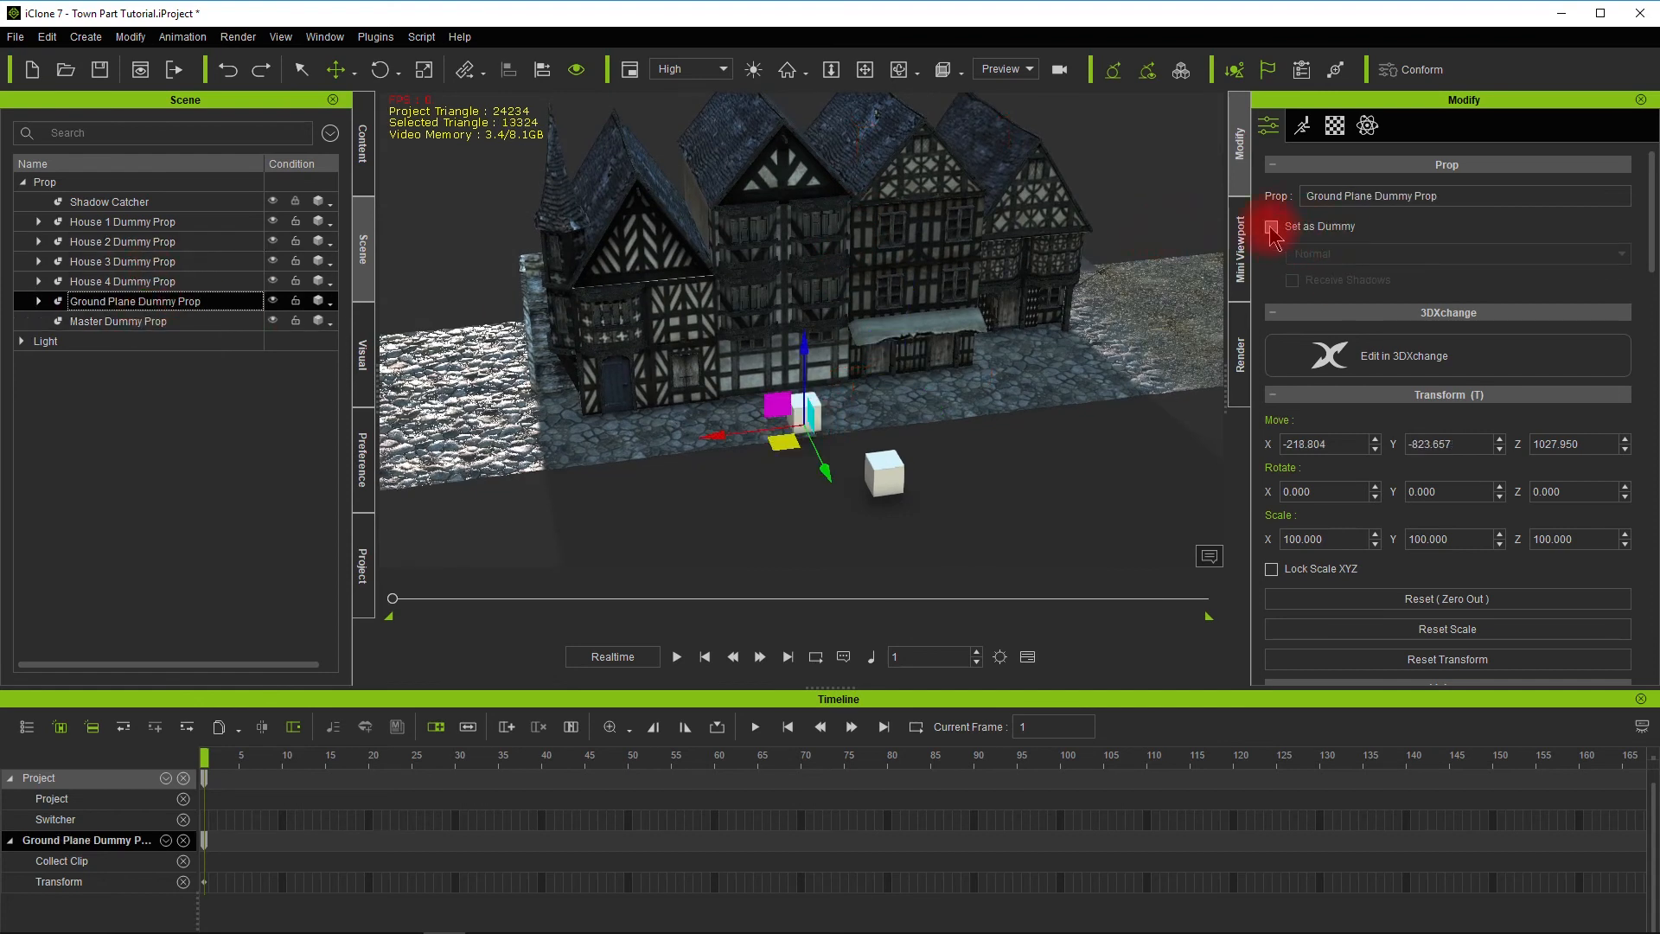
Try moving the Ground Plane Dummy Prop slightly along the Y axis and undo the move
left_click(833, 411)
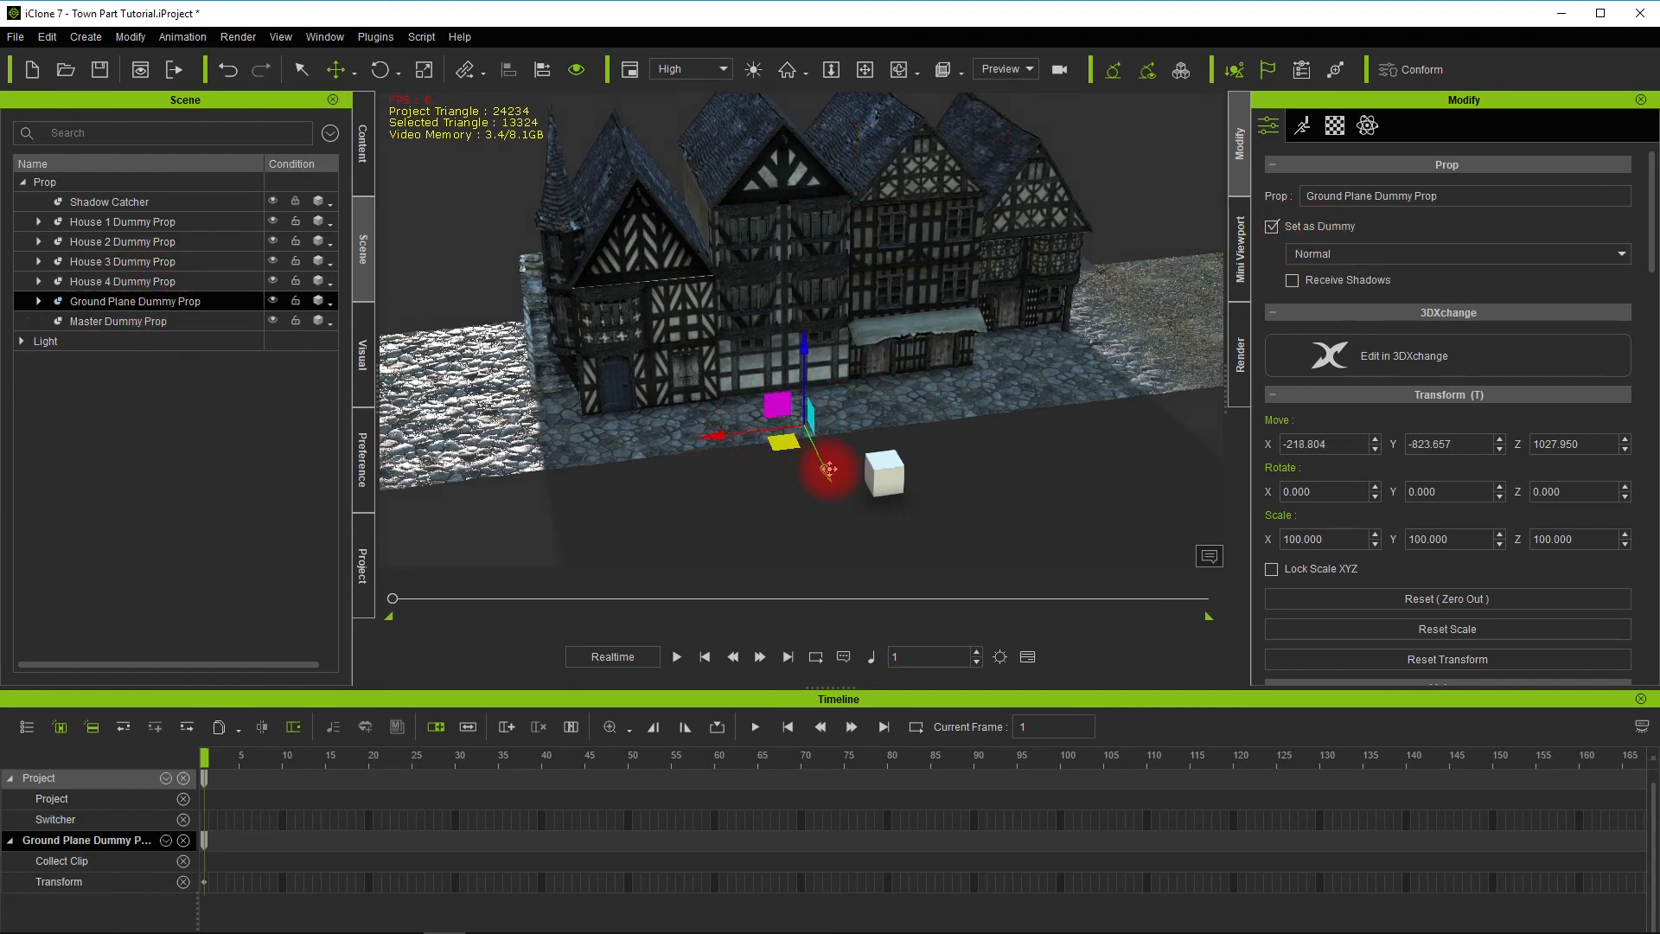
left_click_drag(829, 469, 830, 472)
key("ctrl+z")
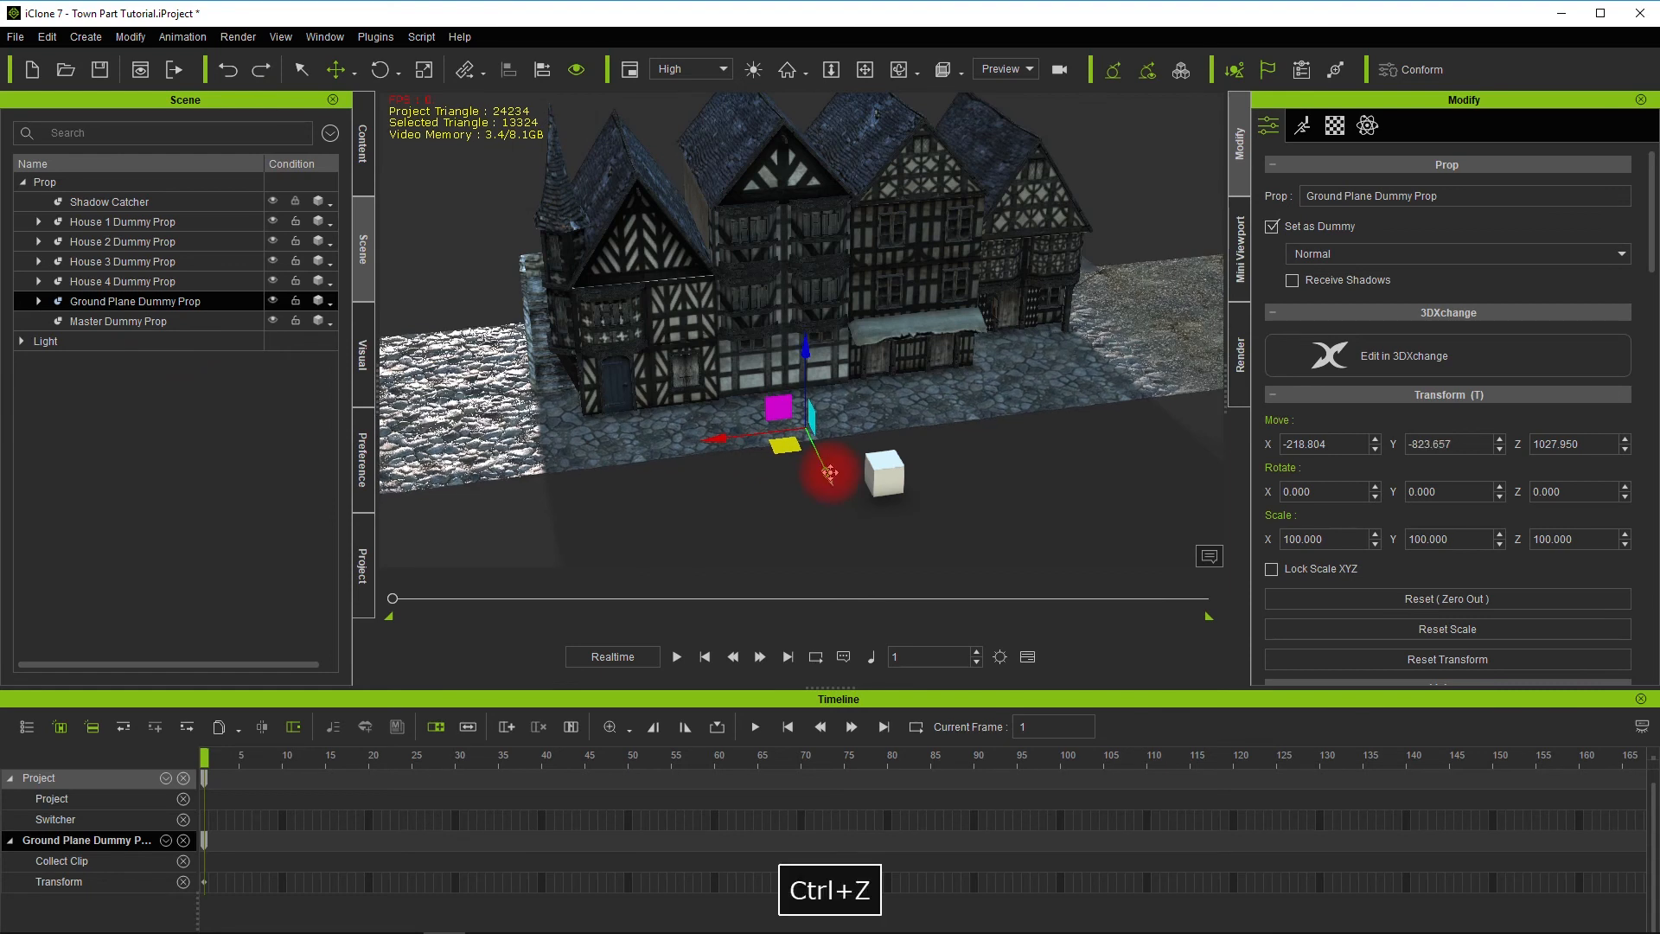
Move the Master Dummy Prop back along the Y axis to about -1115, close to the front of the houses
left_click(901, 493)
middle_click_drag(1004, 487, 852, 350)
left_click_drag(900, 512, 916, 452)
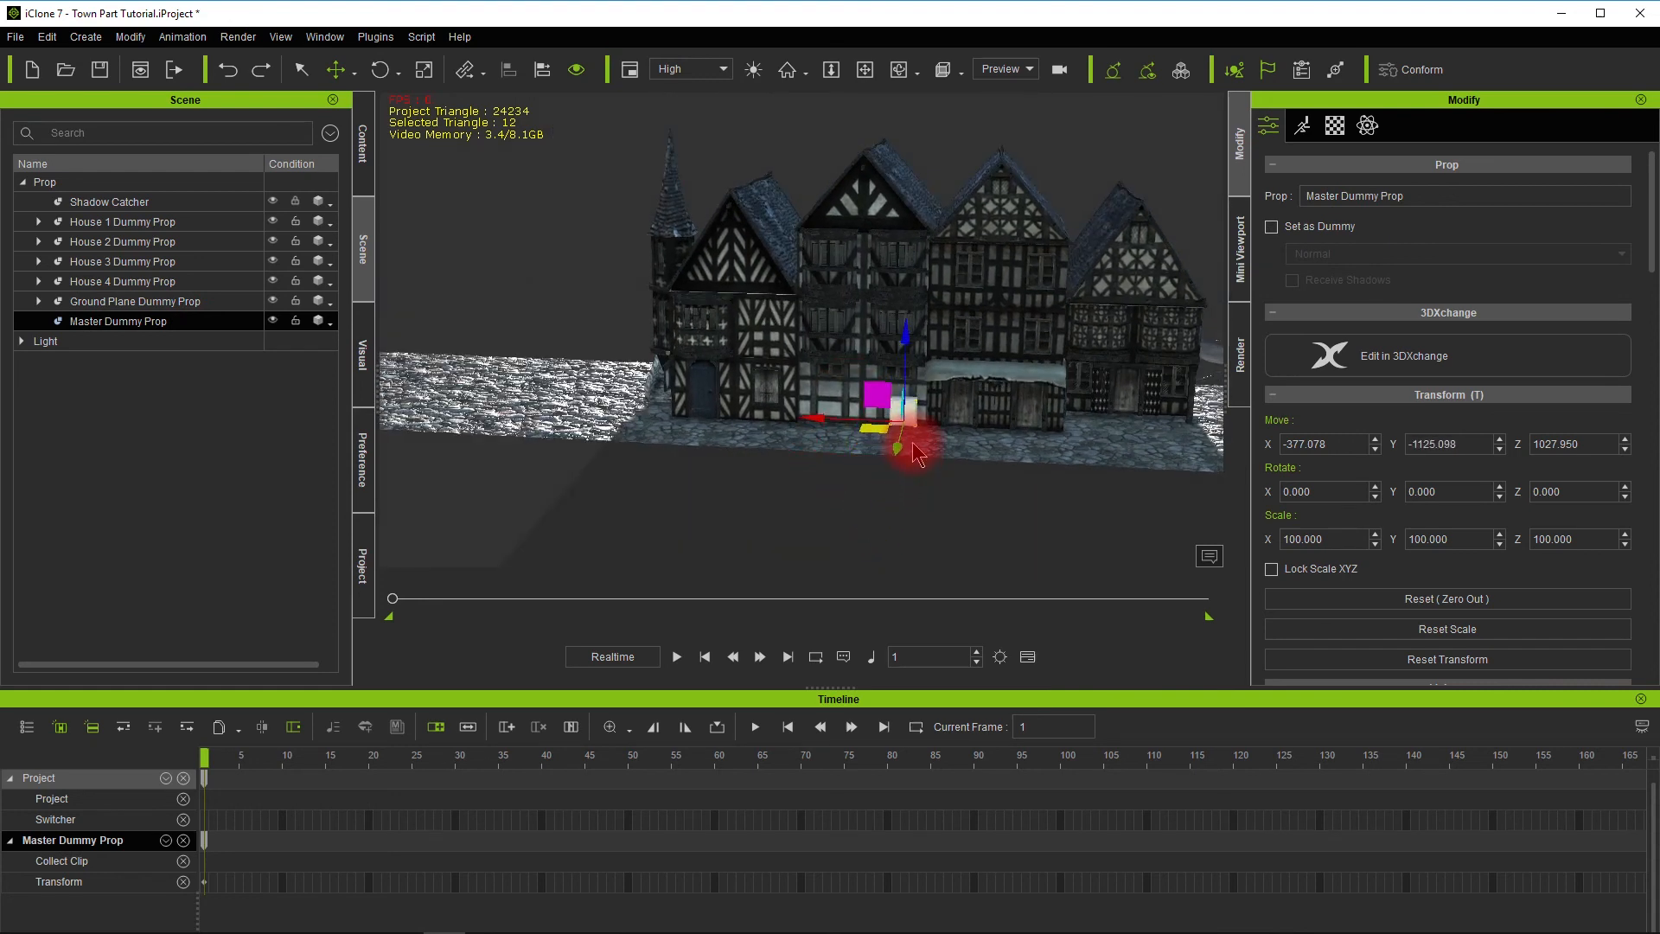
left_click_drag(734, 479, 692, 448, "alt")
scroll(807, 448, "up", 4)
scroll(807, 447, "down", 4)
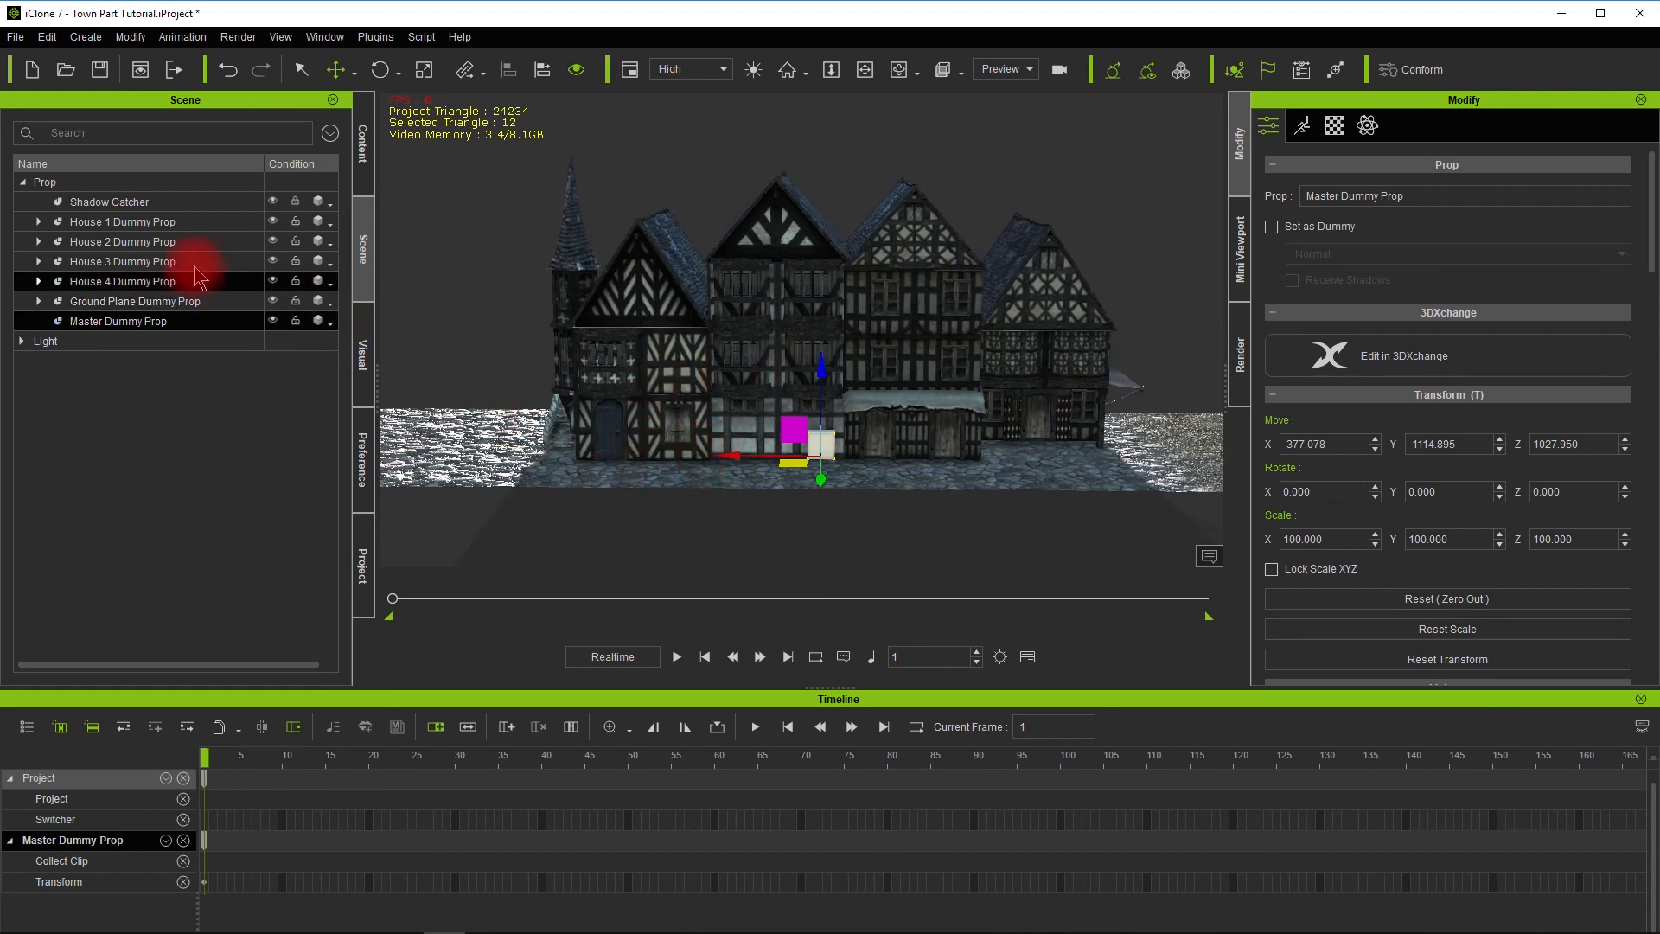
Attach the House 1 Dummy Prop to the Master Dummy Prop as its parent
left_click(169, 222)
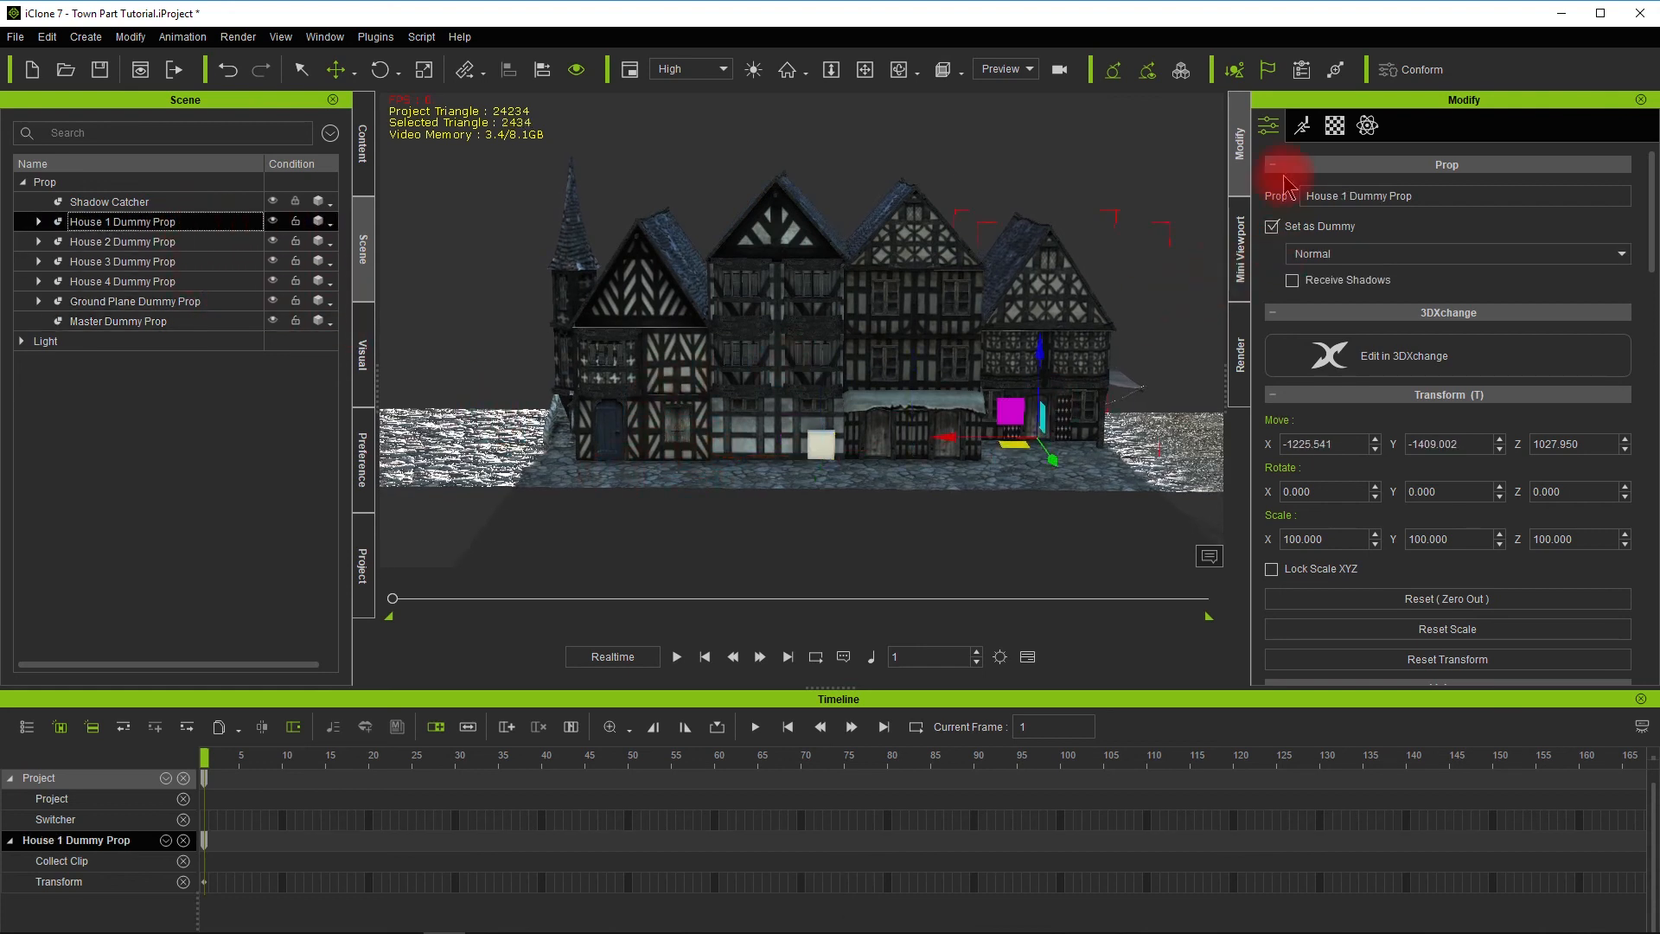
scroll(1298, 474, "down", 8)
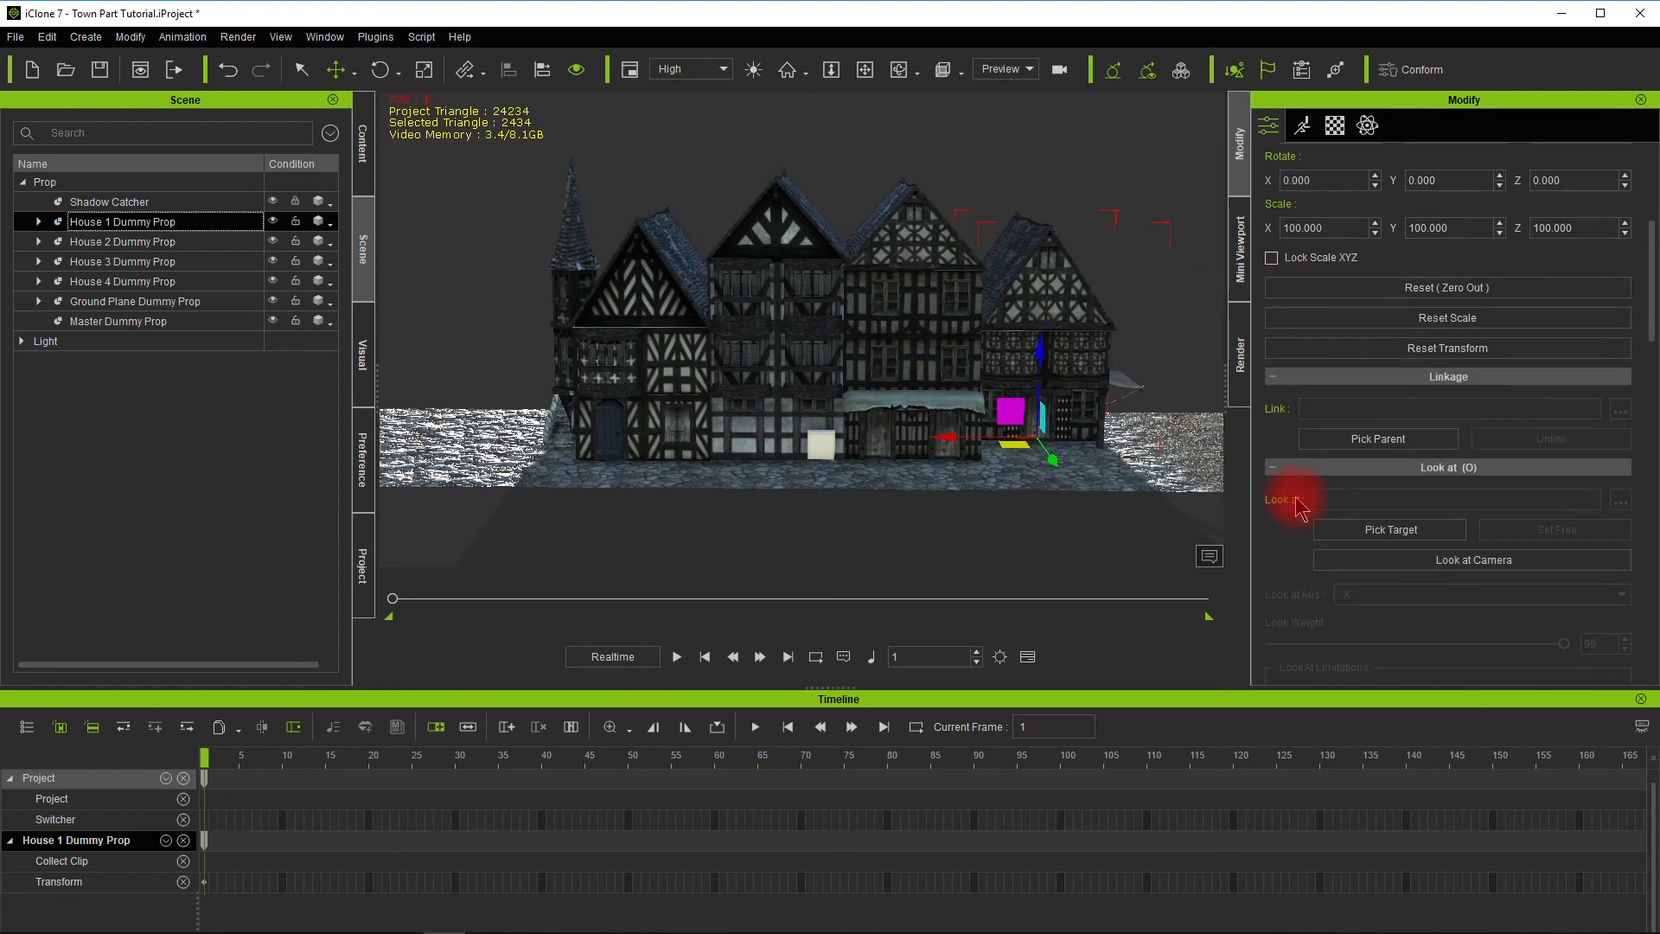
scroll(1377, 408, "down", 10)
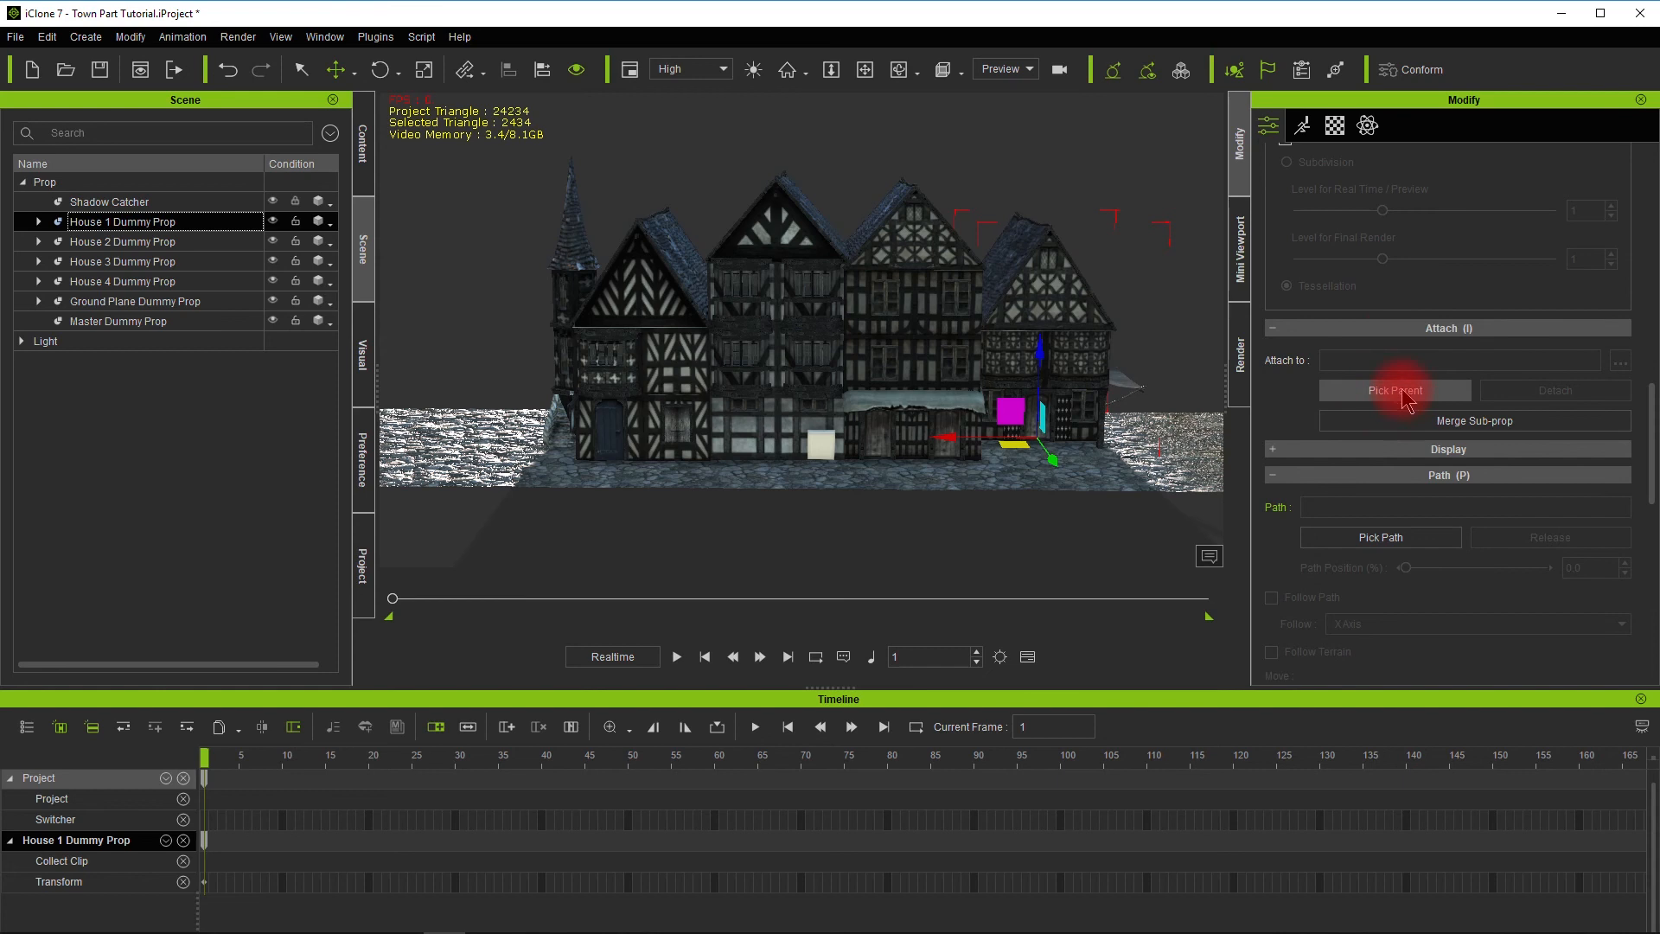
left_click(1403, 399)
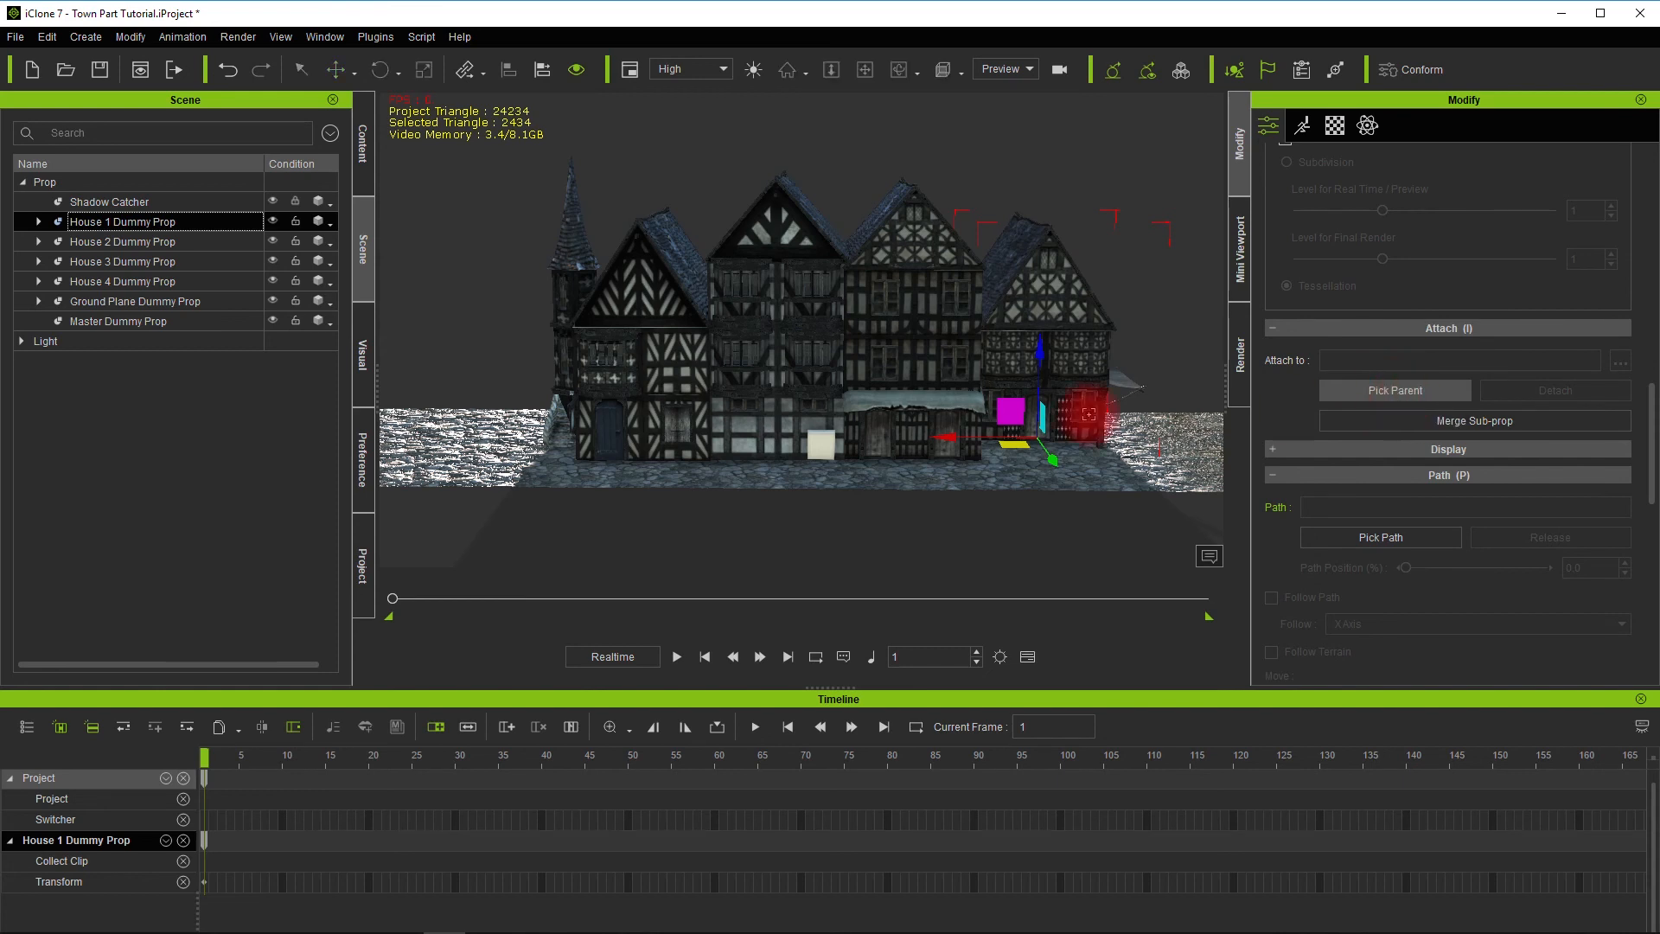
left_click(819, 448)
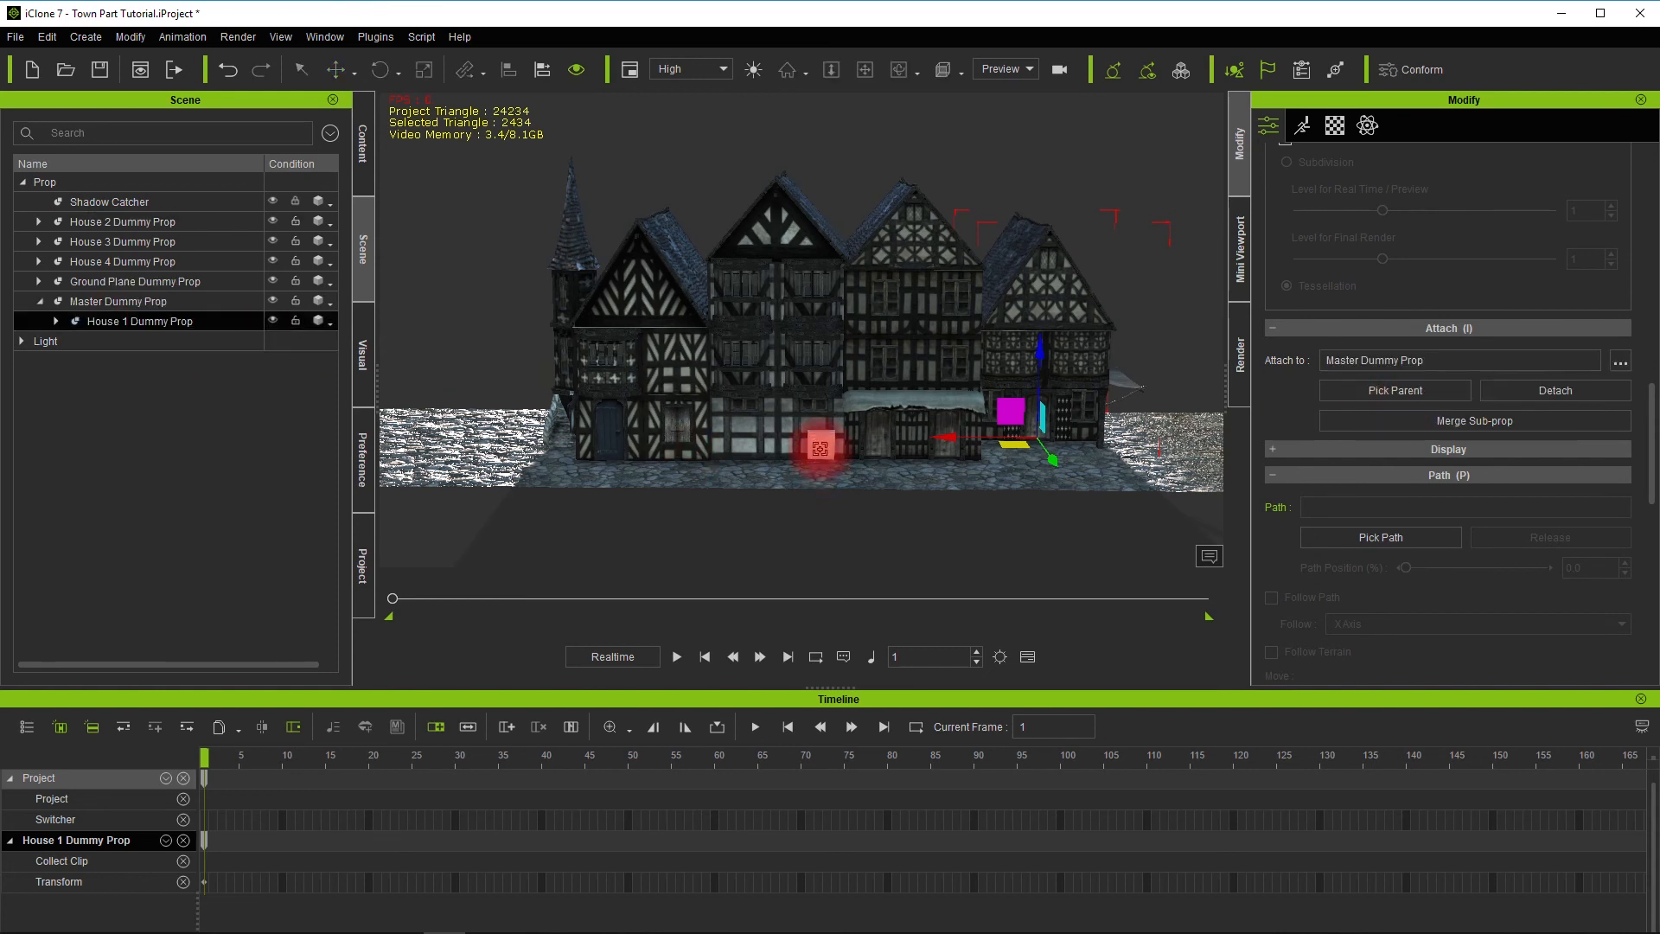
Attach the House 2, House 3 and House 4 Dummy Props together to the Master Dummy Prop
left_click(172, 262)
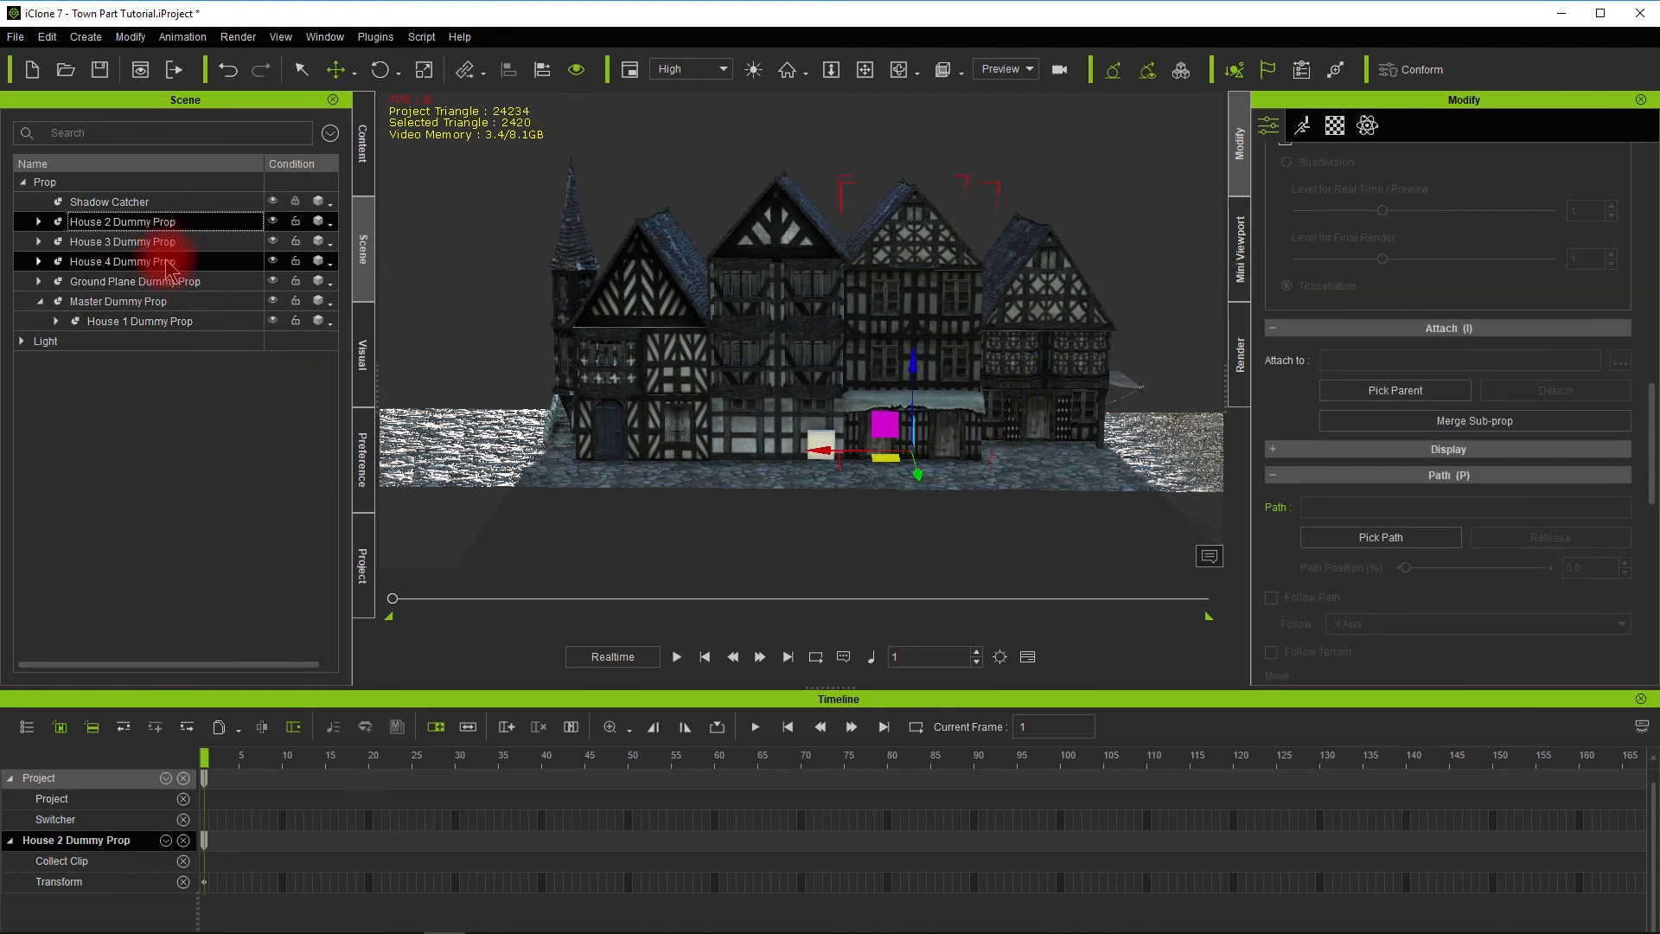
left_click(168, 262, "shift")
left_click(1323, 350)
left_click(859, 404)
left_click(818, 451)
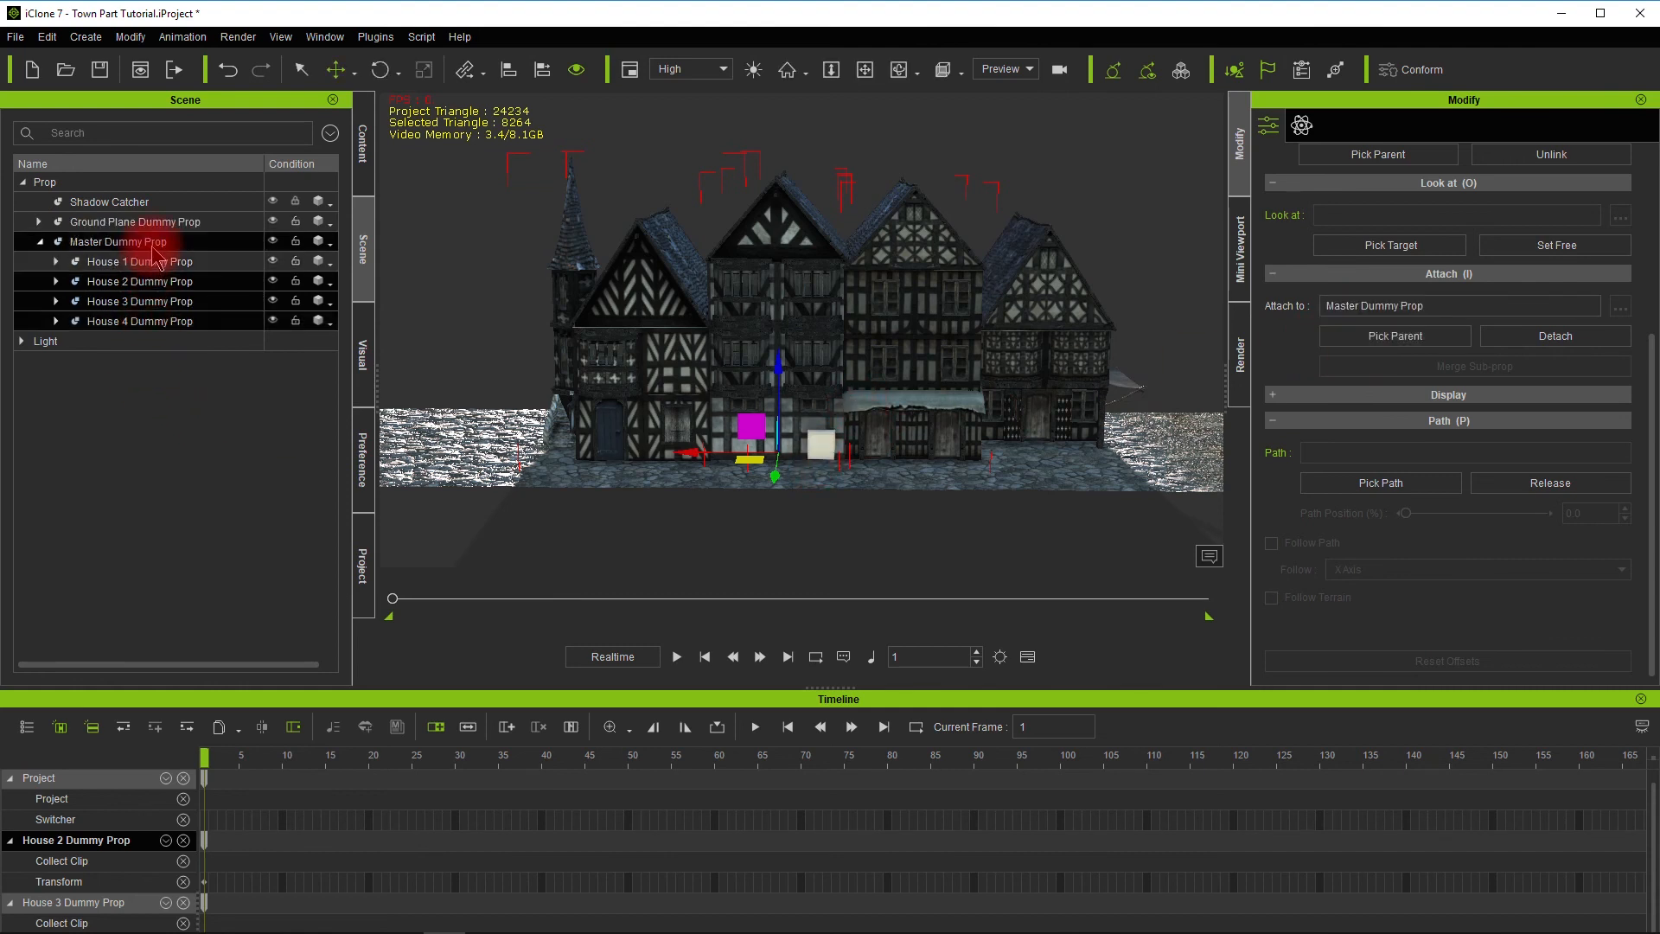
Set the Master Dummy Prop as a dummy and move it with its attached houses to about X -383, Y -1058
left_click(153, 247)
left_click(1407, 252)
scroll(1325, 205, "up", 5)
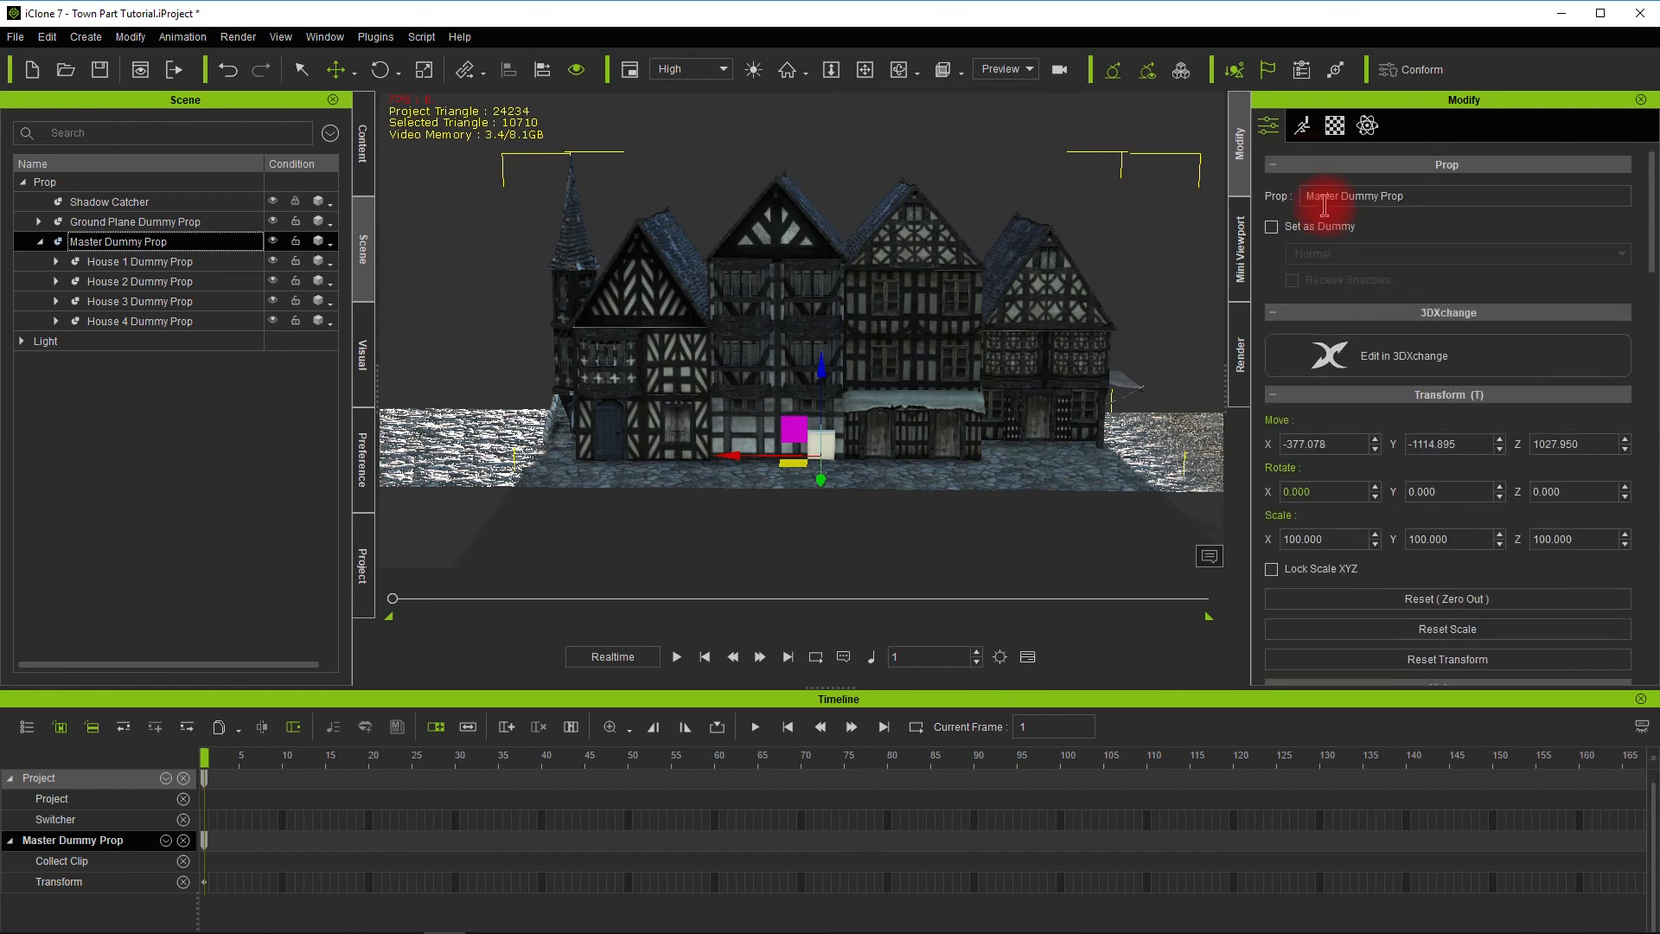
left_click(1272, 228)
left_click_drag(903, 367, 406, 285, "alt")
left_click(40, 243)
left_click(41, 243)
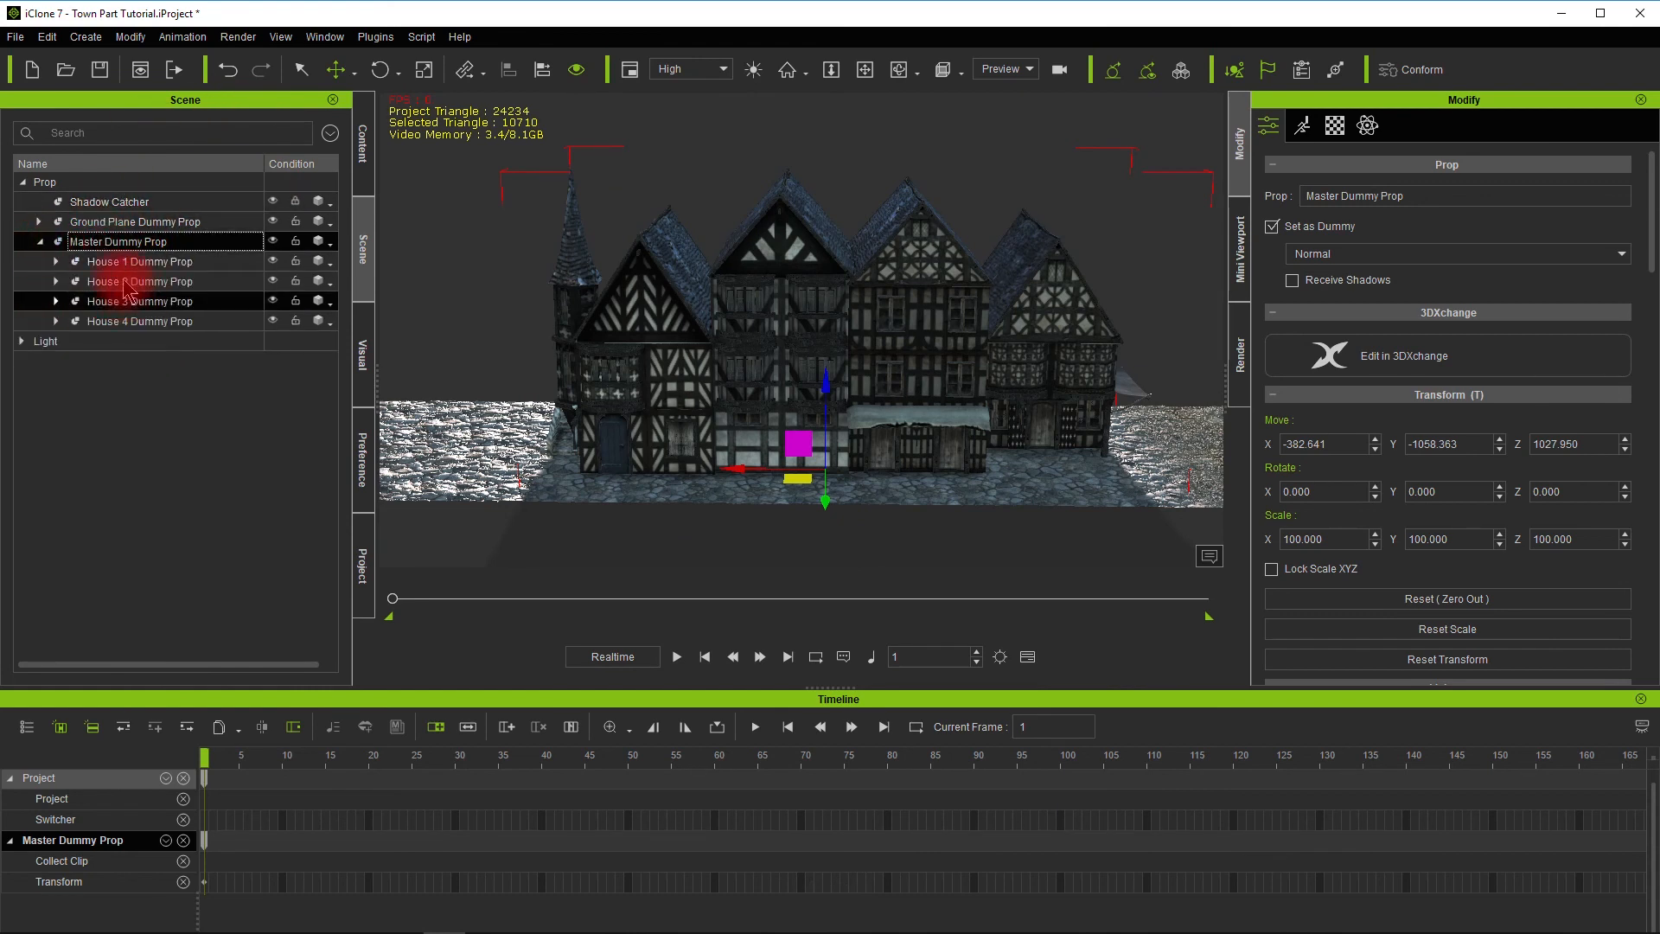
Expand the House 1 Dummy Prop to examine its attached parts and select EntranceC(1)
left_click(121, 261)
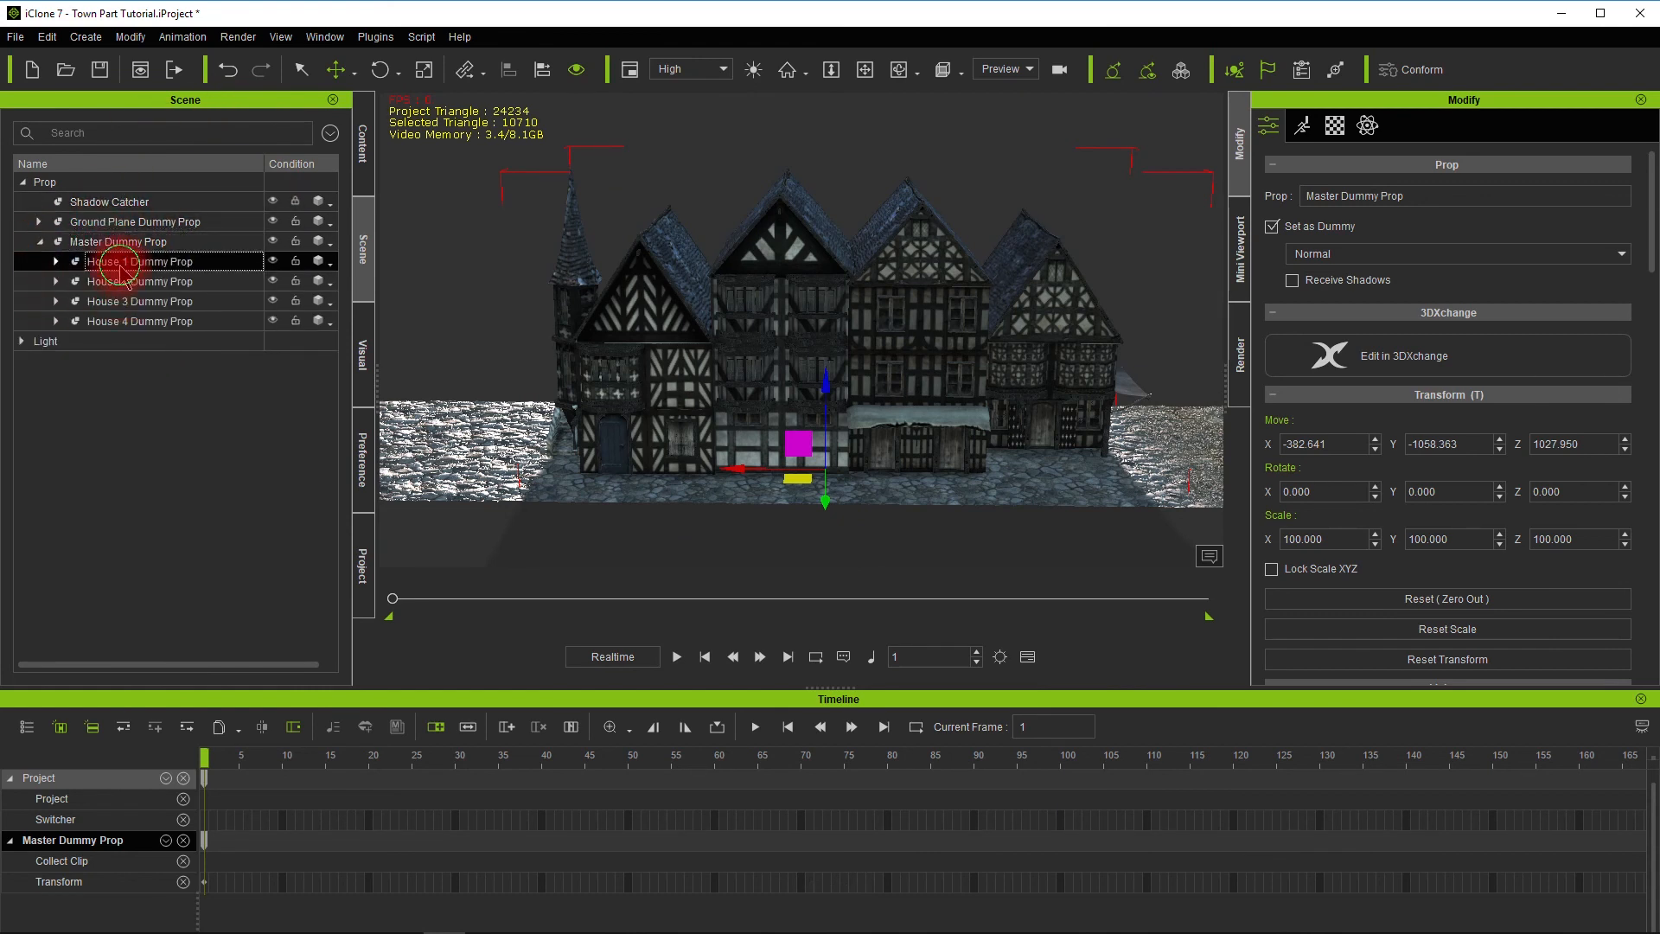
left_click(57, 262)
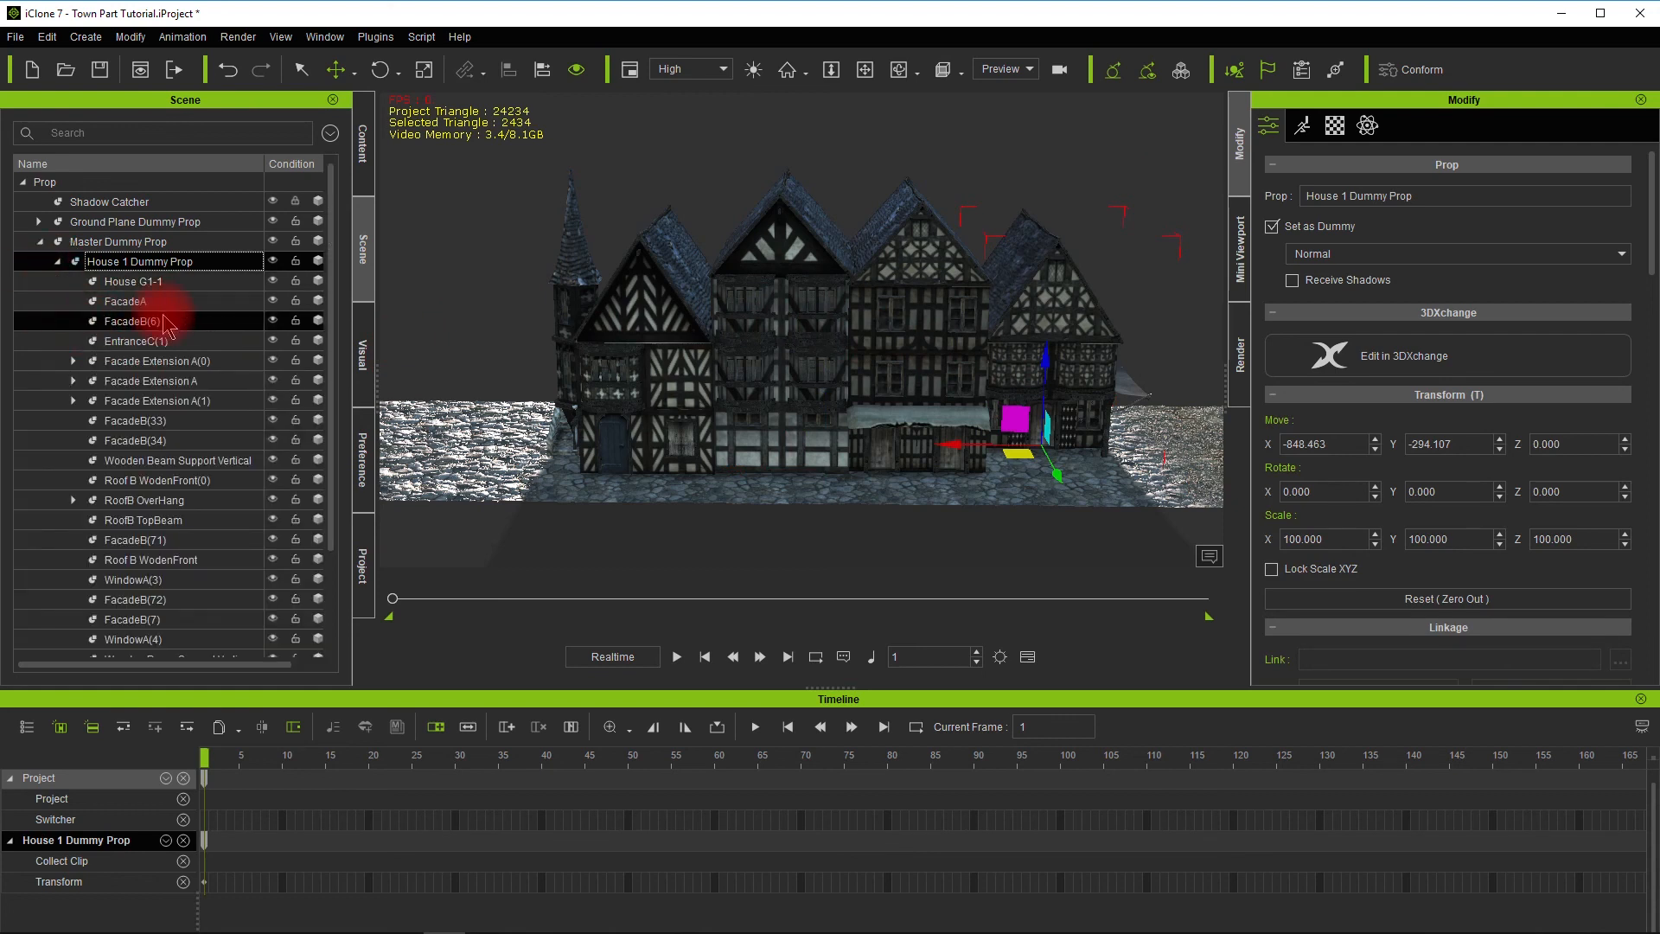
scroll(166, 326, "down", 2)
scroll(167, 326, "up", 1)
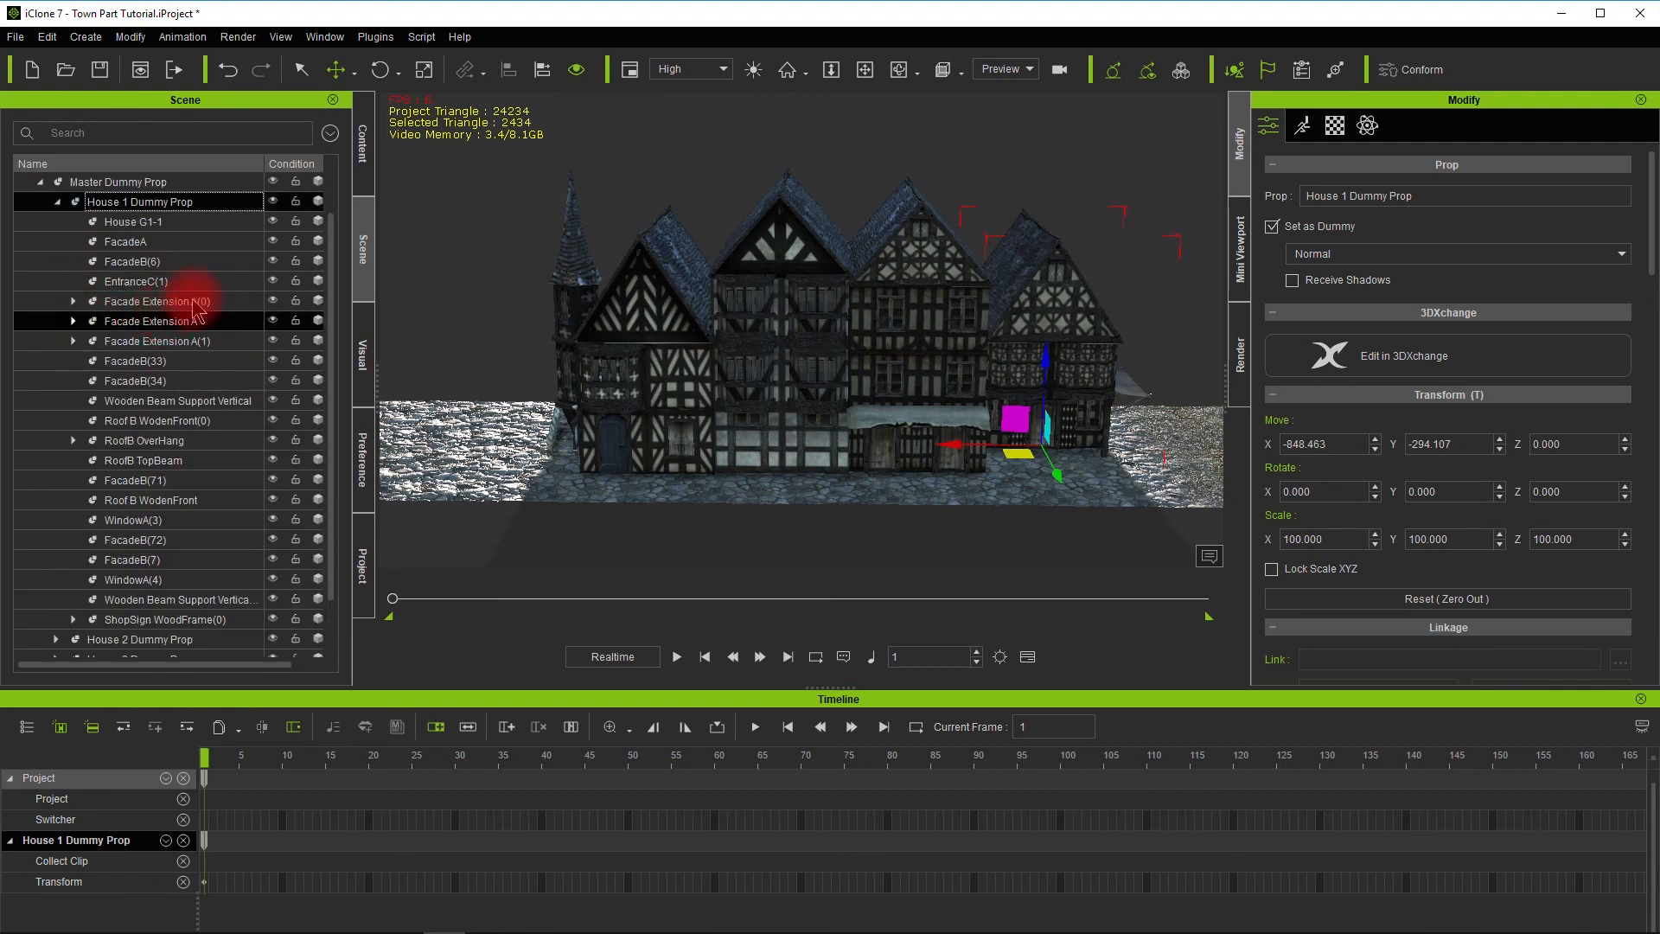
left_click(181, 281)
Select the ShopShadeB4m part on the outer side of House 1 and locate it in the scene hierarchy
left_click_drag(1150, 437, 890, 326, "alt")
left_click(894, 309)
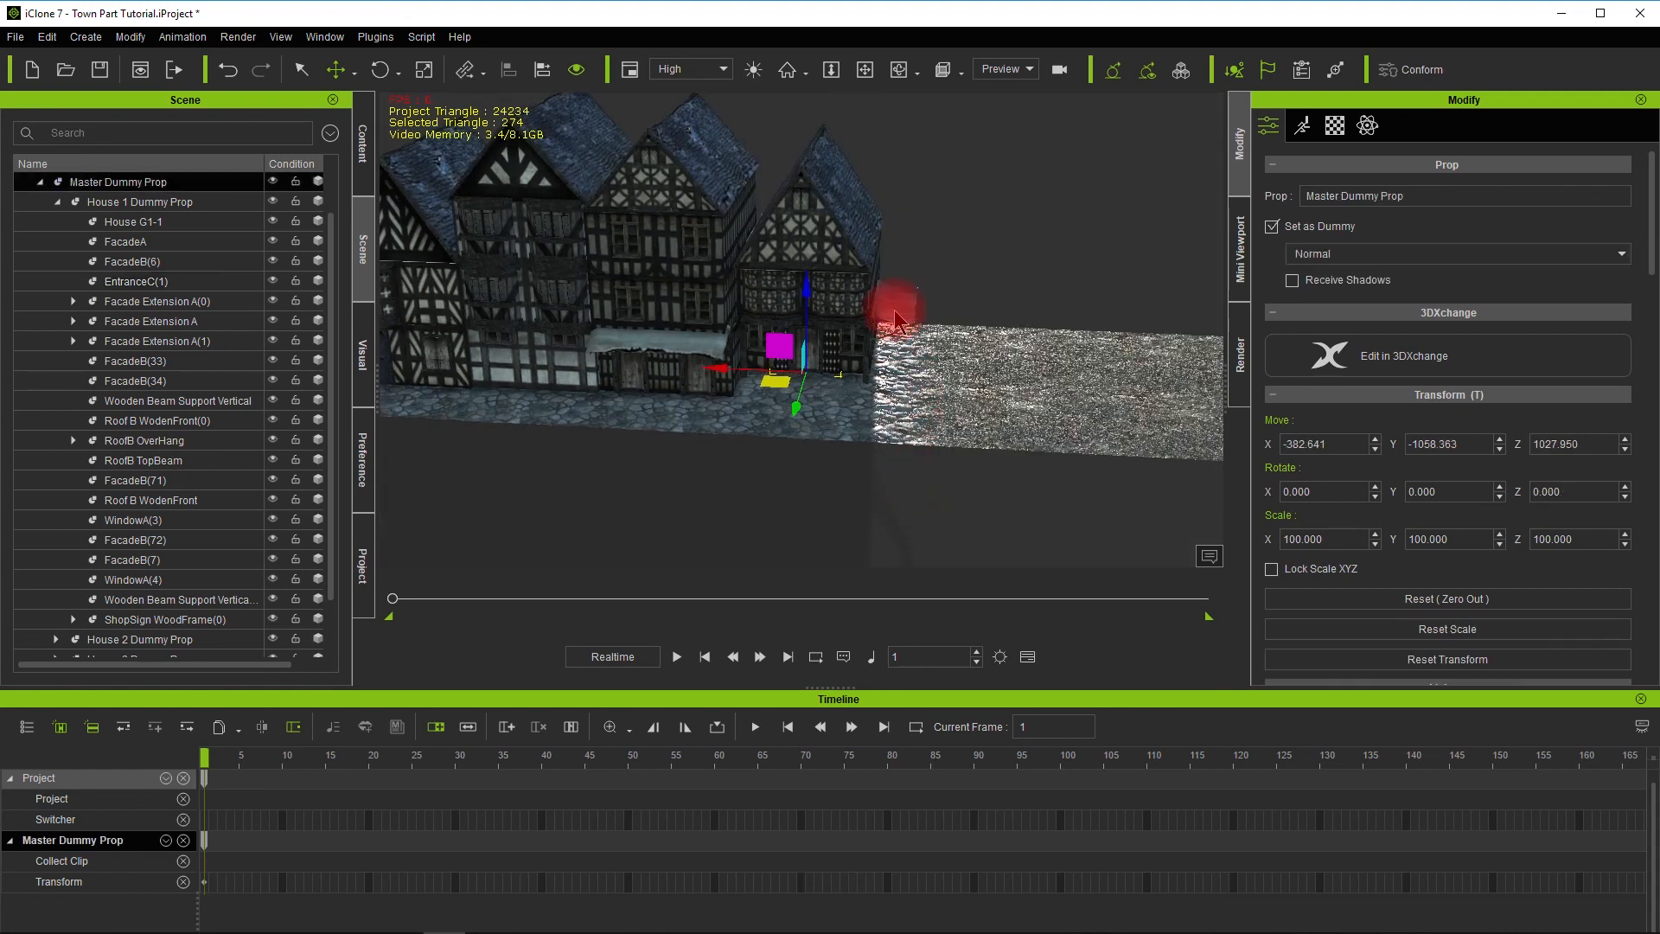
left_click(894, 310)
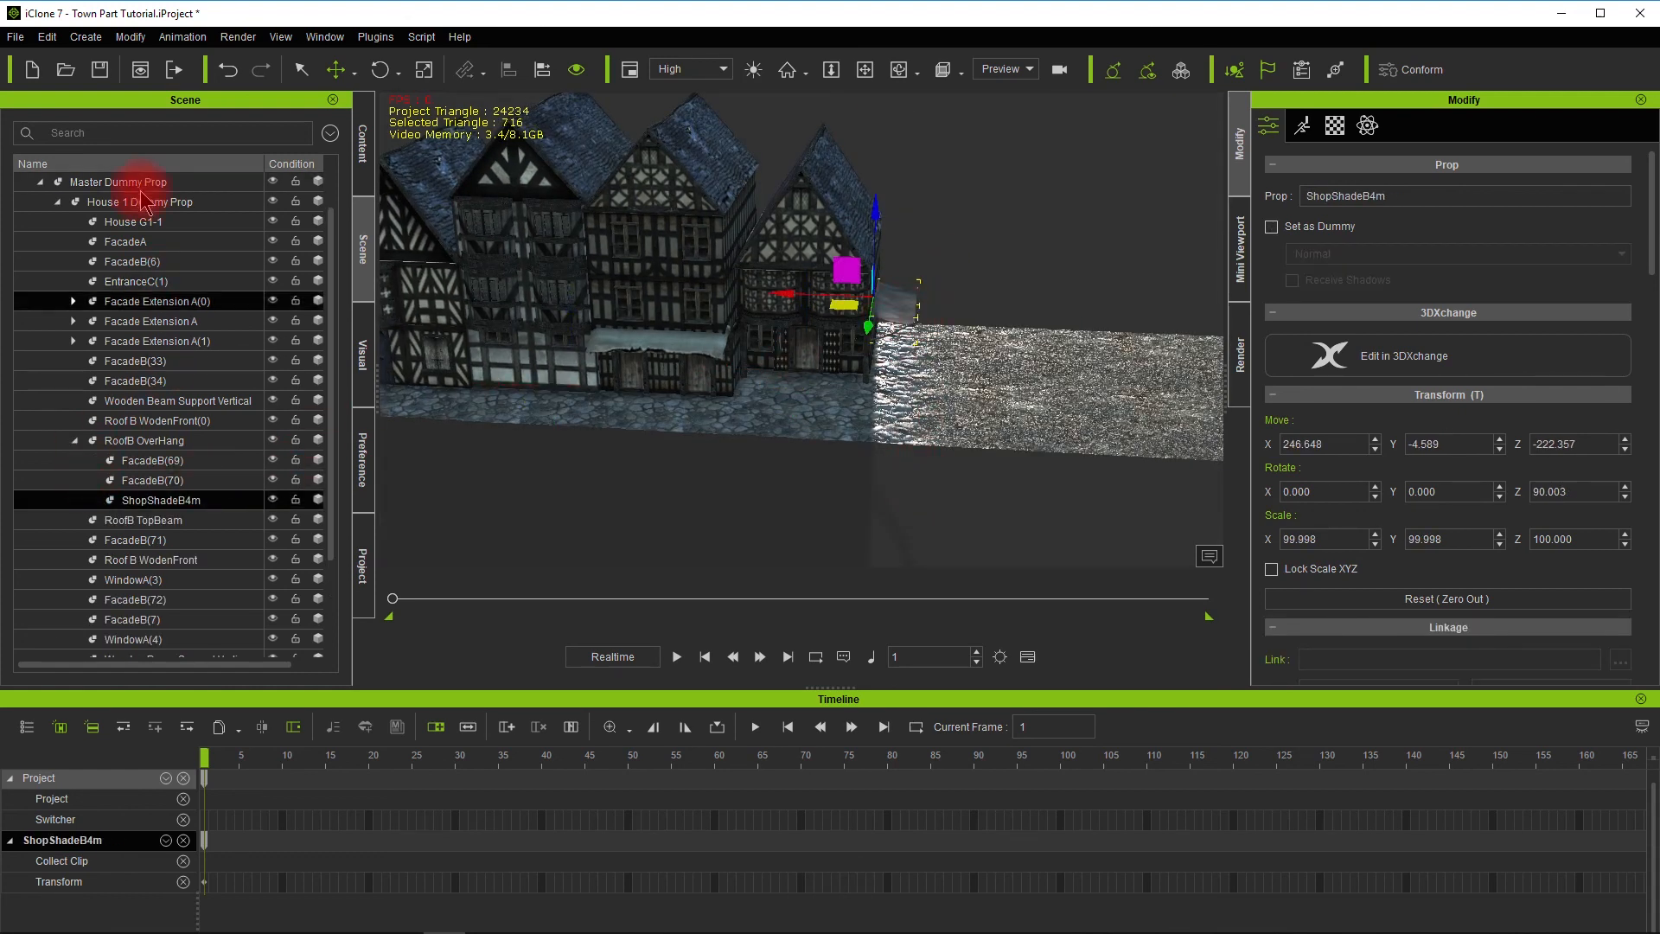
left_click(212, 501)
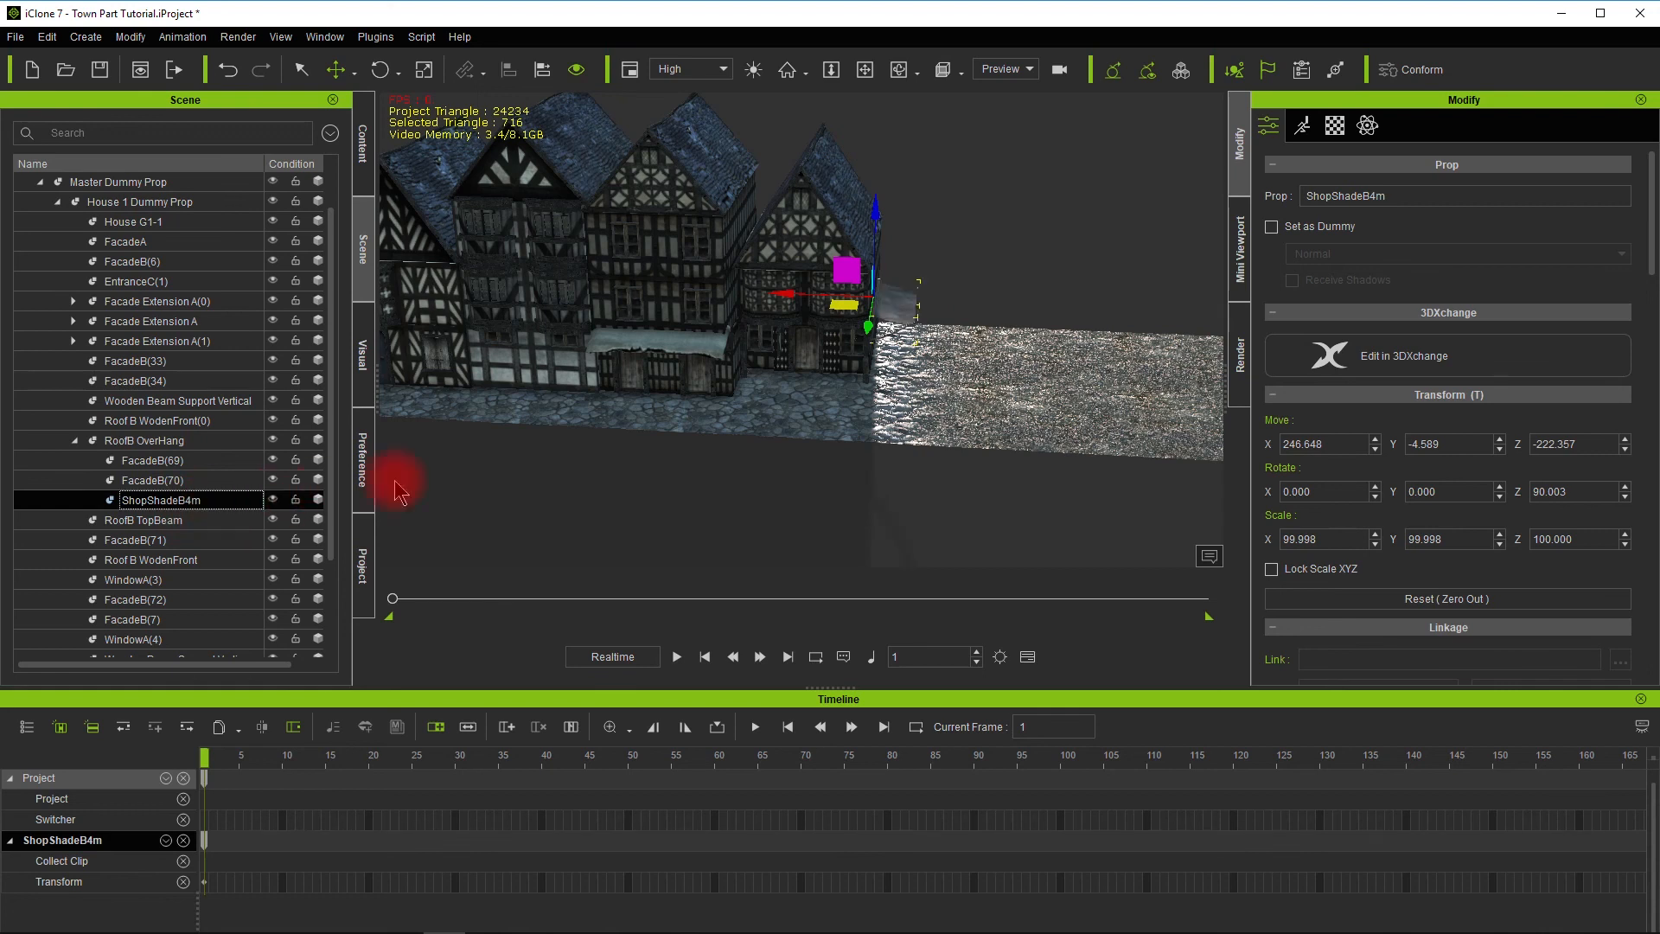
Select the Shadow Catcher, collapse the House 1 and Master Dummy Prop hierarchies, and clear the selection
scroll(229, 221, "up", 1)
left_click(184, 203)
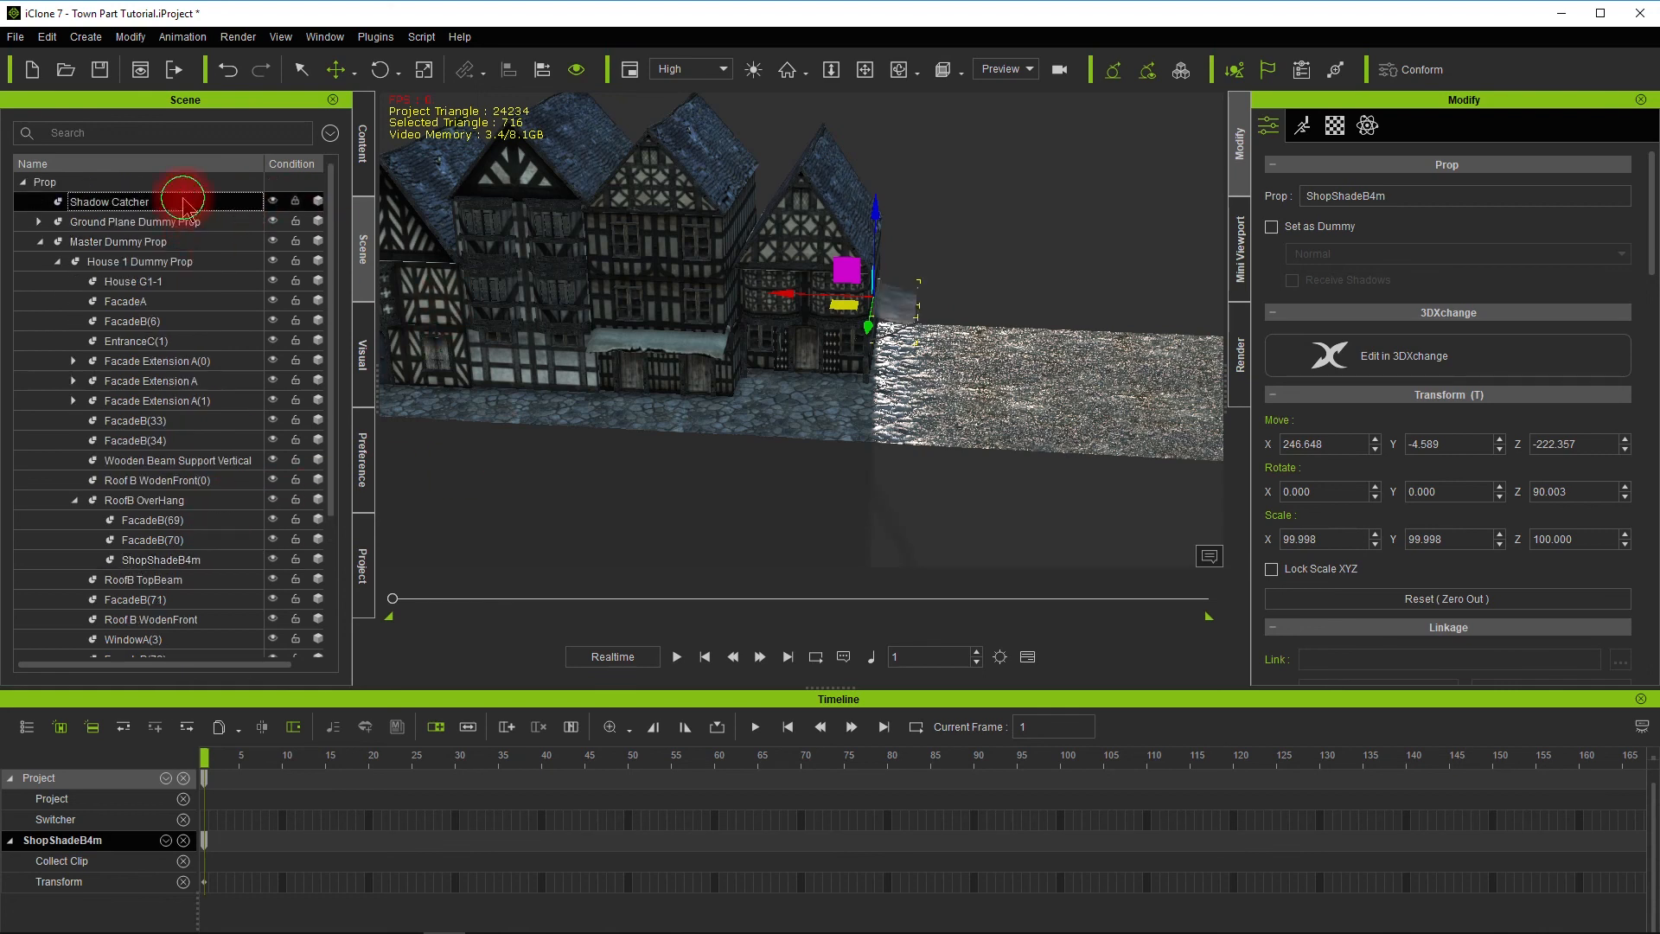
left_click_drag(567, 338, 790, 408, "alt")
left_click(49, 281)
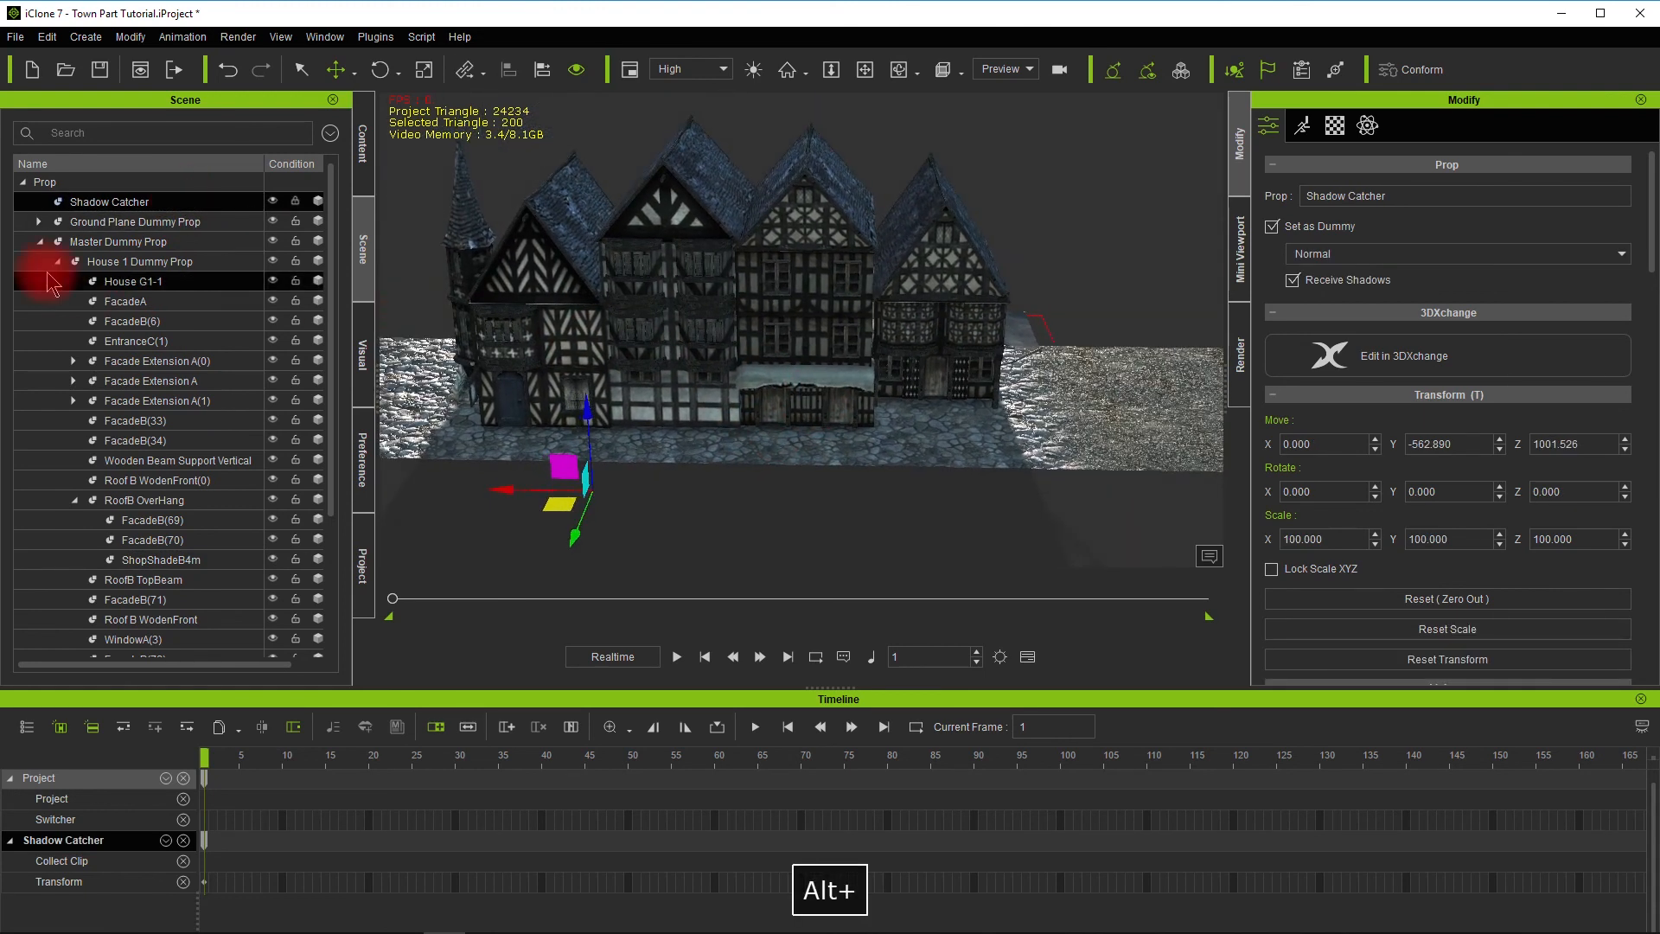
left_click(57, 261)
left_click(39, 242)
left_click(336, 350)
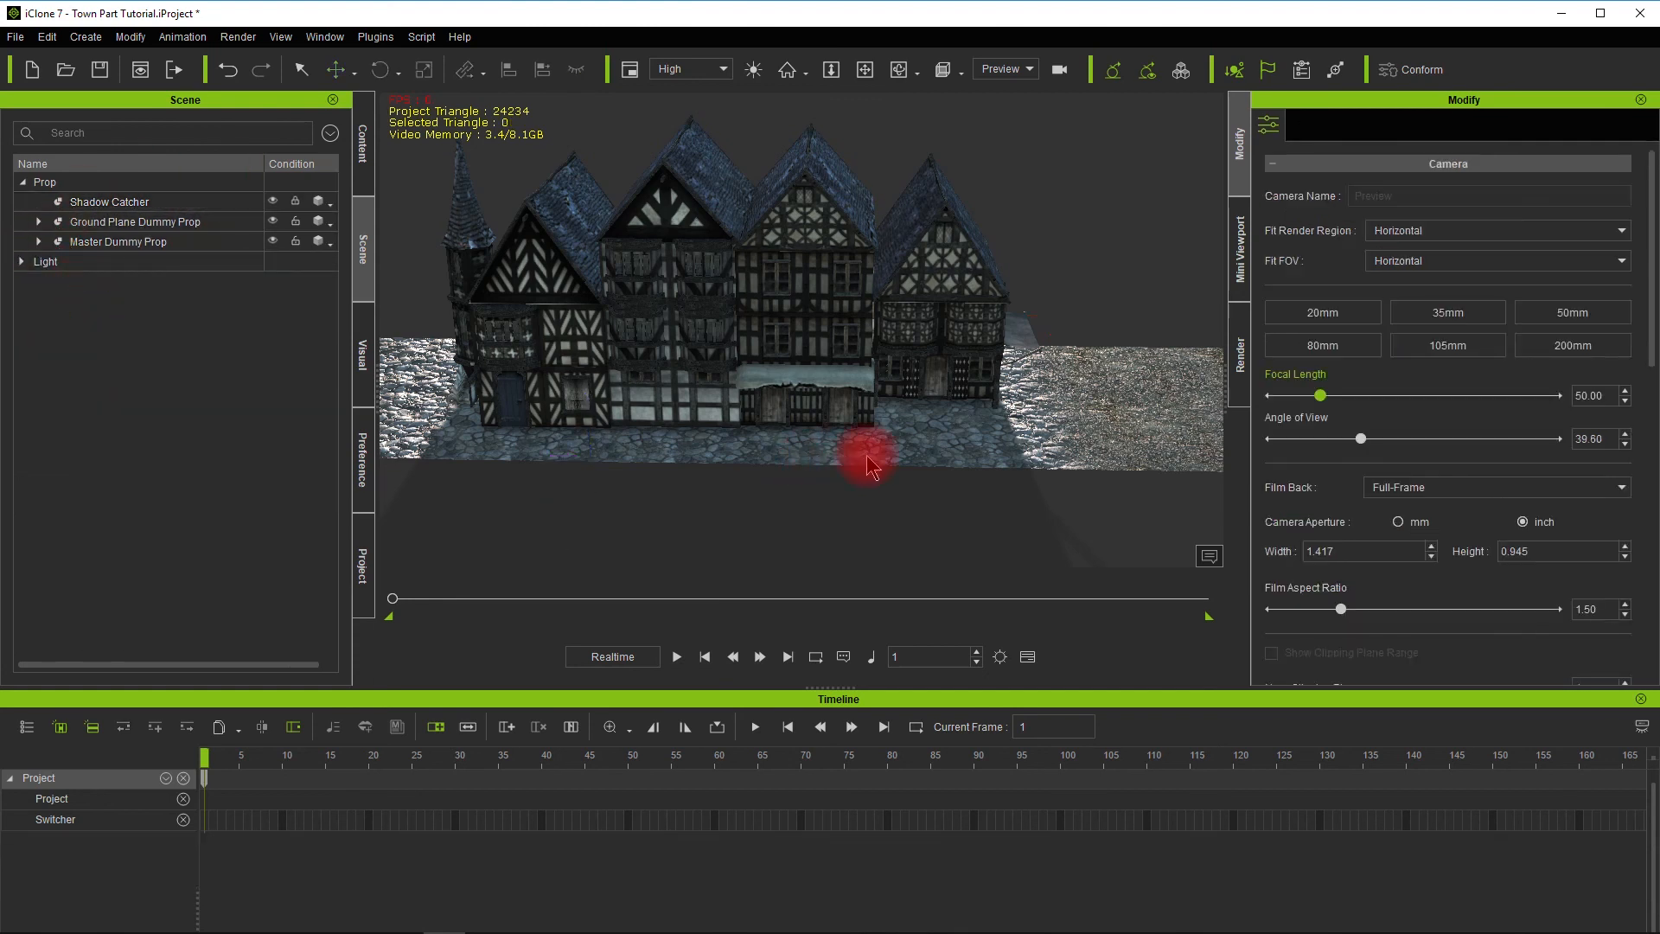
left_click_drag(868, 464, 866, 455, "alt")
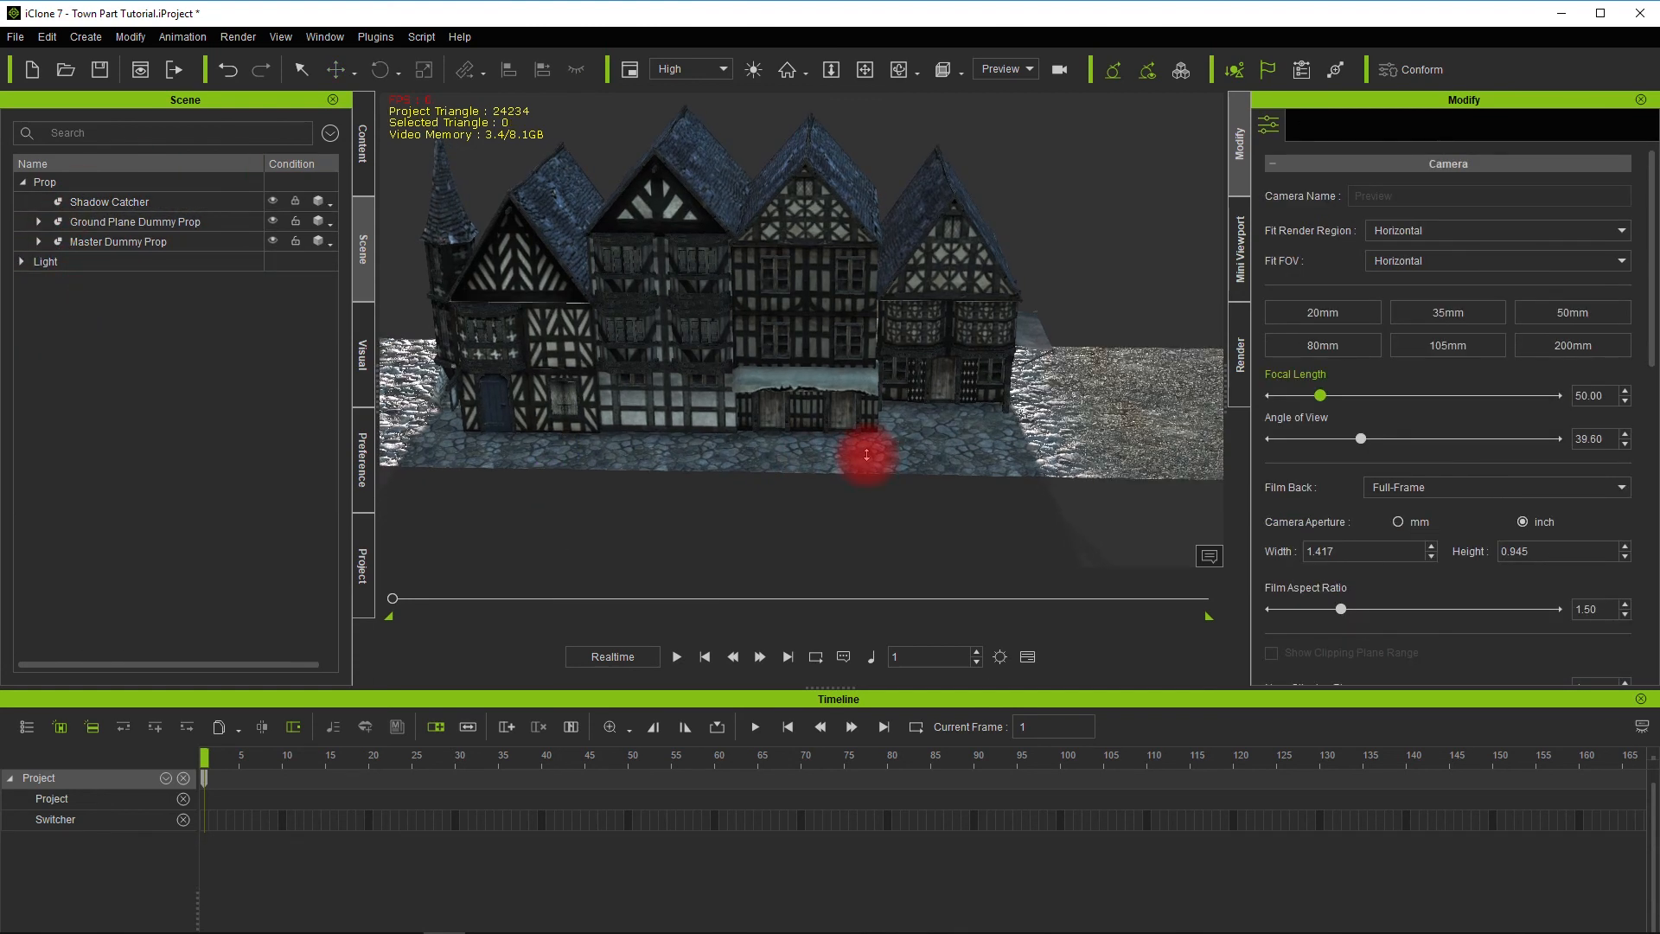